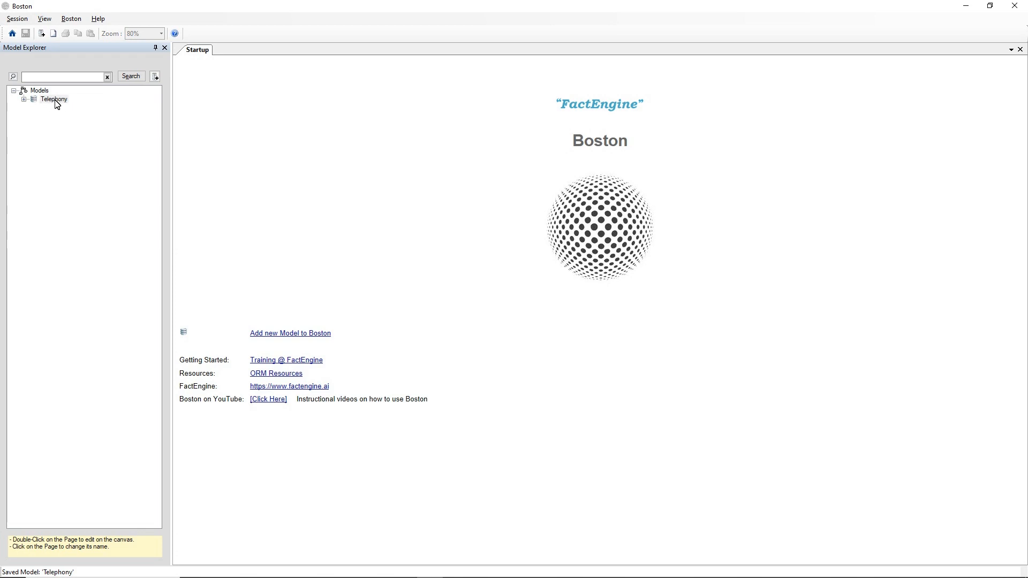
# Open the Telephony model's Model Dictionary and its page New Model Page 1.
pyautogui.rightClick(54, 102)
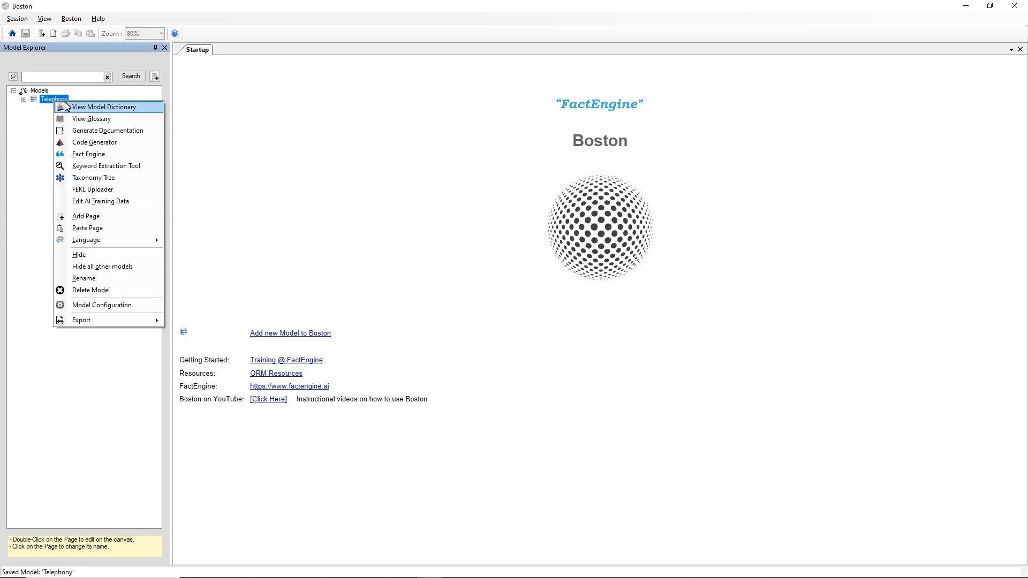
pyautogui.click(74, 107)
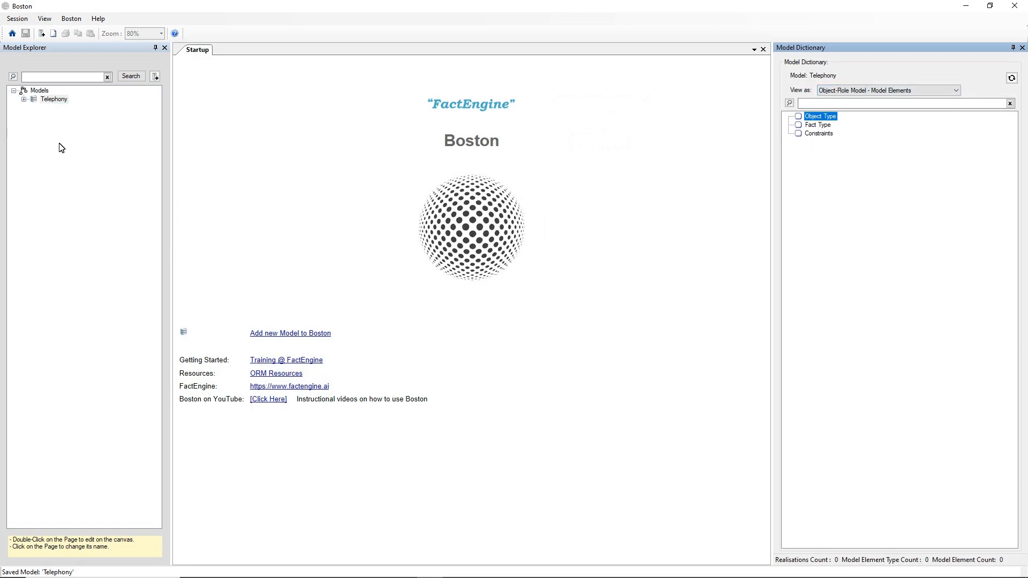
pyautogui.click(24, 99)
pyautogui.doubleClick(65, 107)
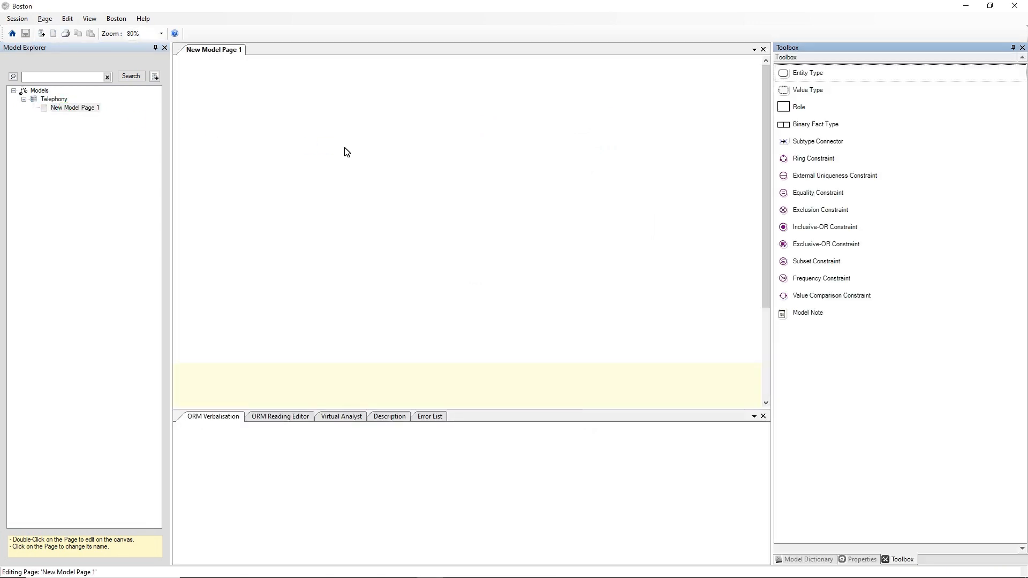
pyautogui.click(58, 101)
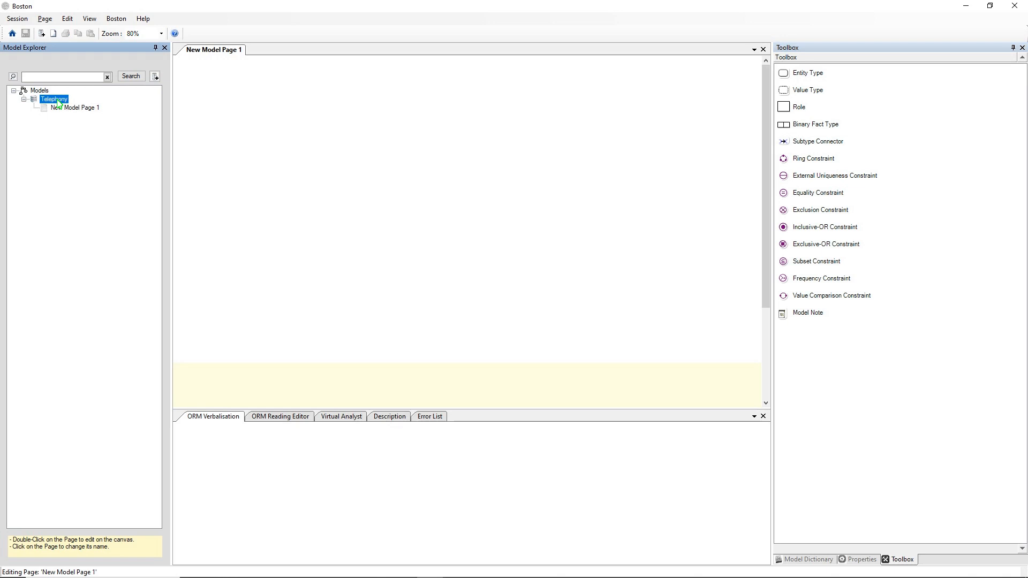
# Switch to the Wikipedia article "Cellular network" and copy its text from the title through the end of the Concept section.
pyautogui.hotkey('alt', 'Tab')
pyautogui.hotkey('alt', 'Tab')
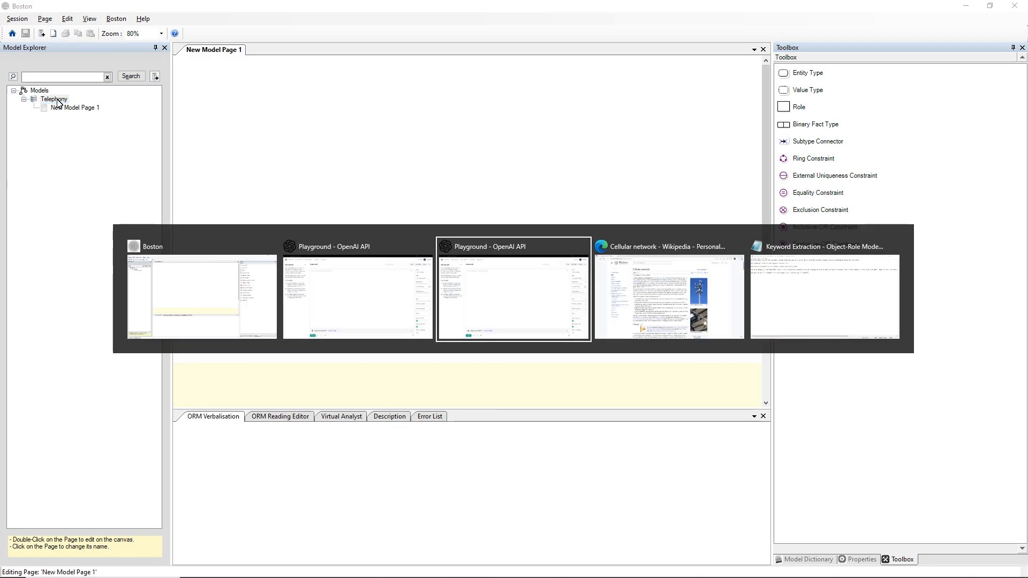
pyautogui.hotkey('alt', 'Tab')
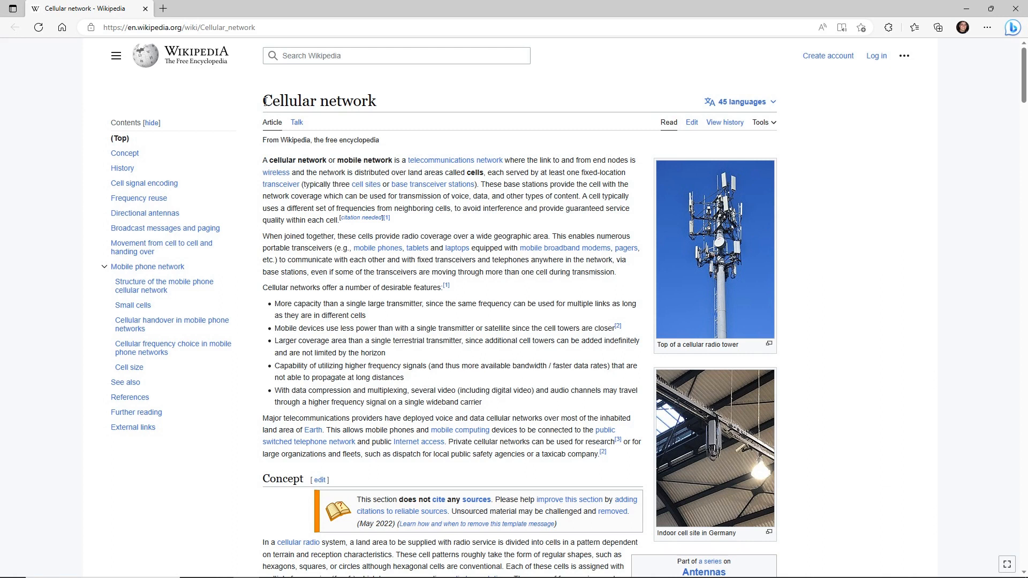
pyautogui.moveTo(263, 101); pyautogui.dragTo(486, 454)
pyautogui.scroll(-3, 546, 366)
pyautogui.scroll(-4, 545, 366)
pyautogui.moveTo(546, 366); pyautogui.dragTo(586, 340)
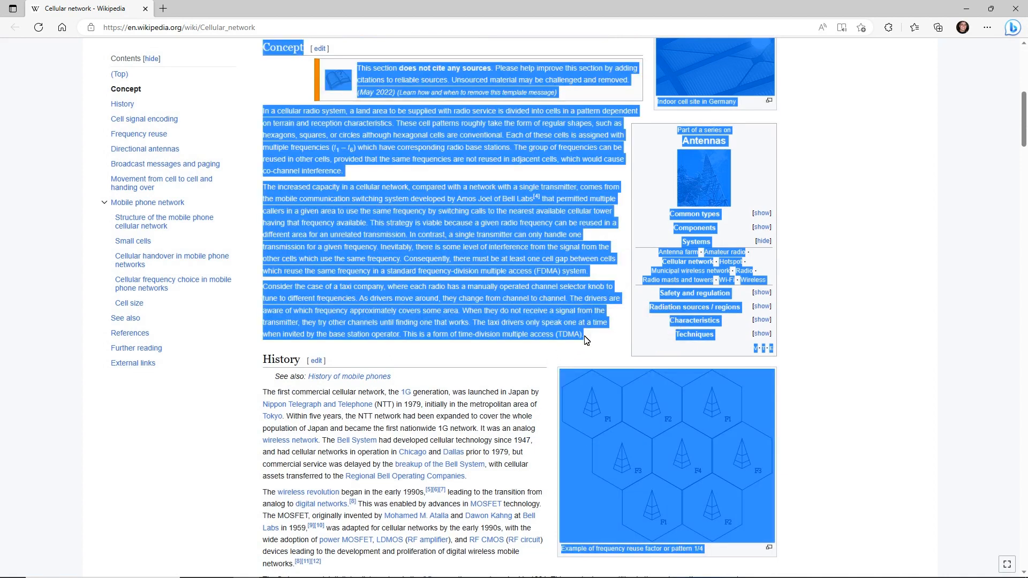
# Switch to the OpenAI Playground, paste the copied article text into the prompt, and add a blank line after it.
pyautogui.hotkey('alt', 'Tab')
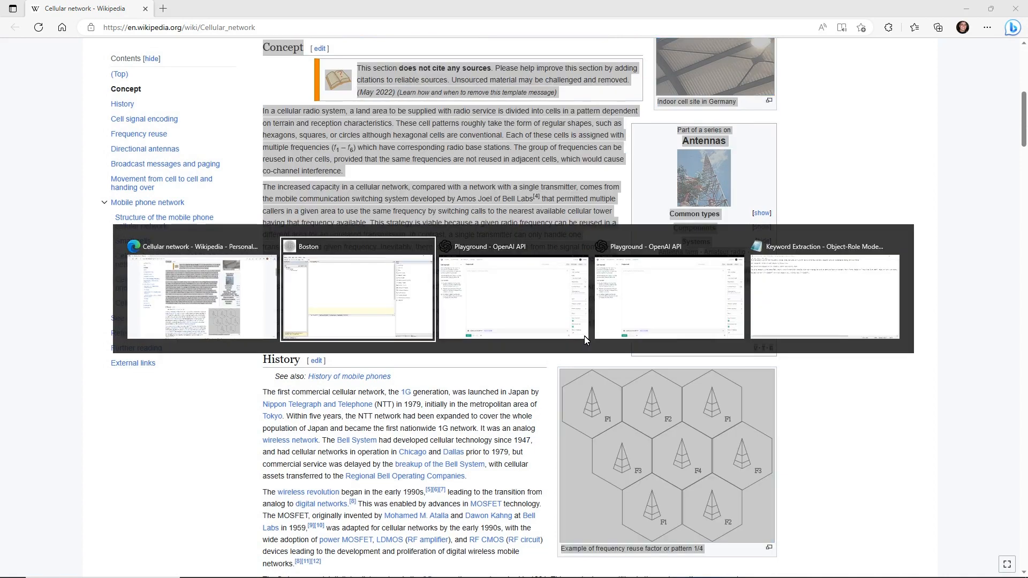
pyautogui.hotkey('alt', 'Tab')
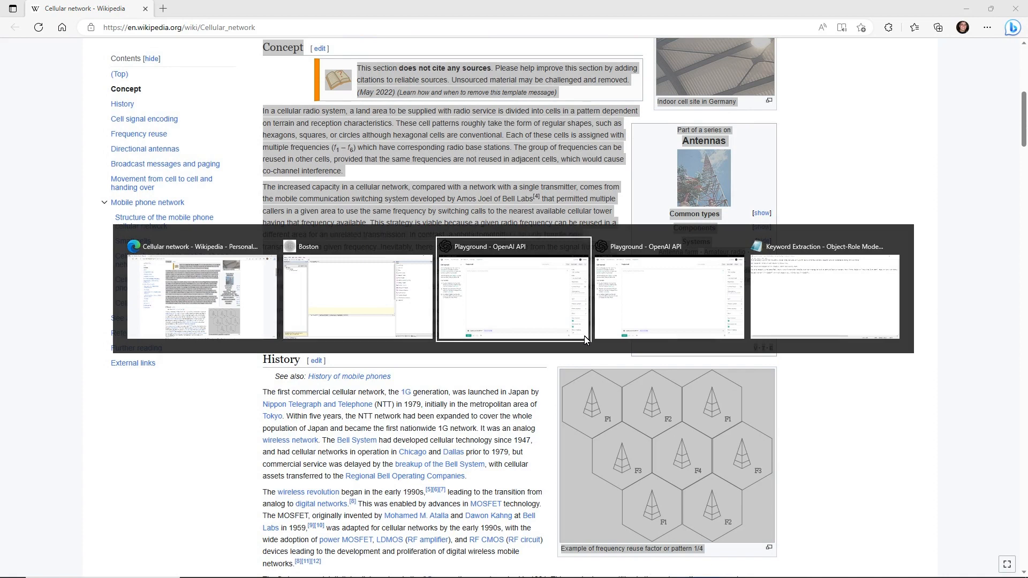
pyautogui.click(585, 337)
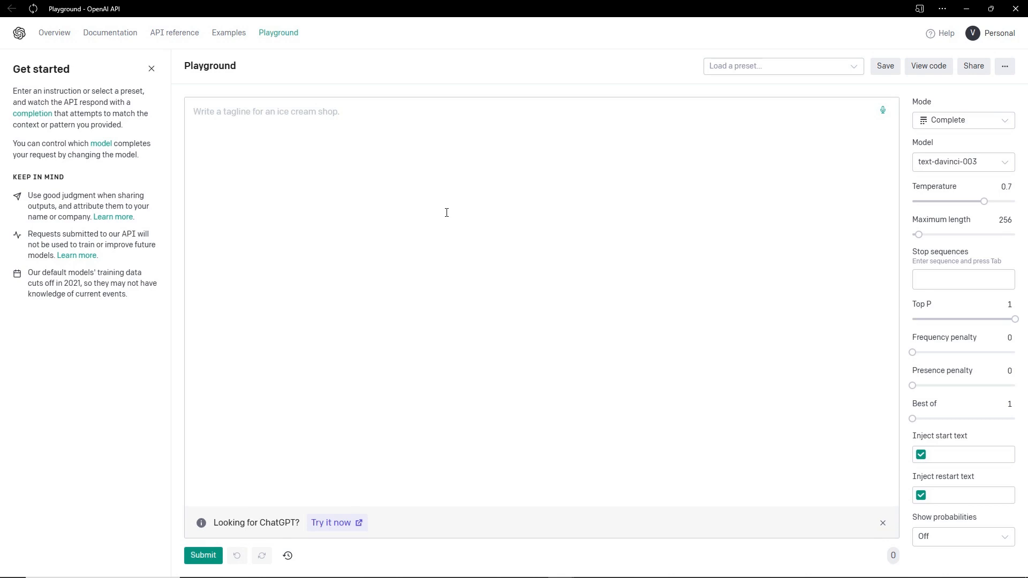
pyautogui.hotkey('ctrl', 'v')
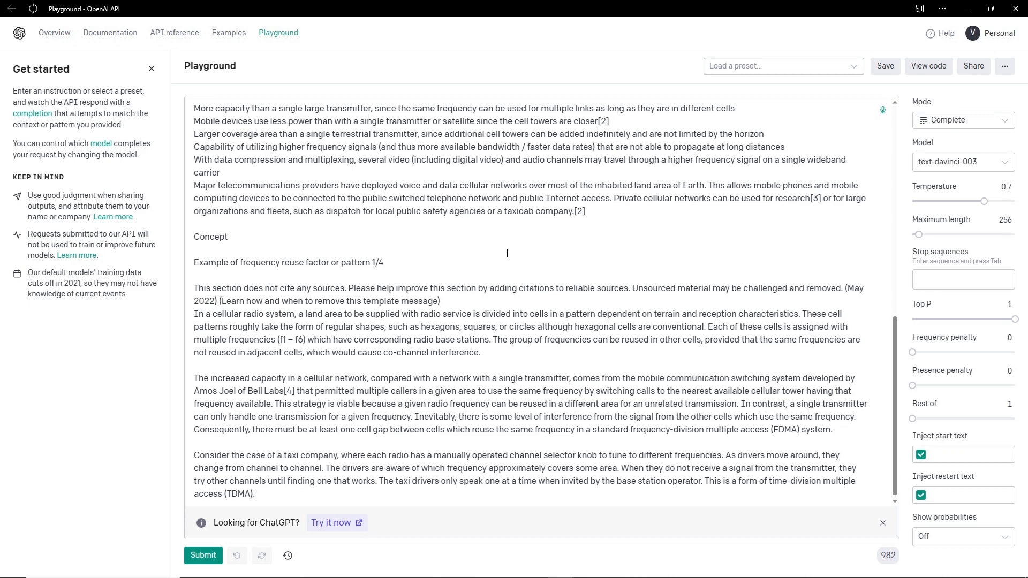
pyautogui.press('Return')
pyautogui.press('Return')
# Copy the article's "Cell signal encoding" section from Wikipedia and append it to the Playground prompt.
pyautogui.hotkey('alt', 'Tab')
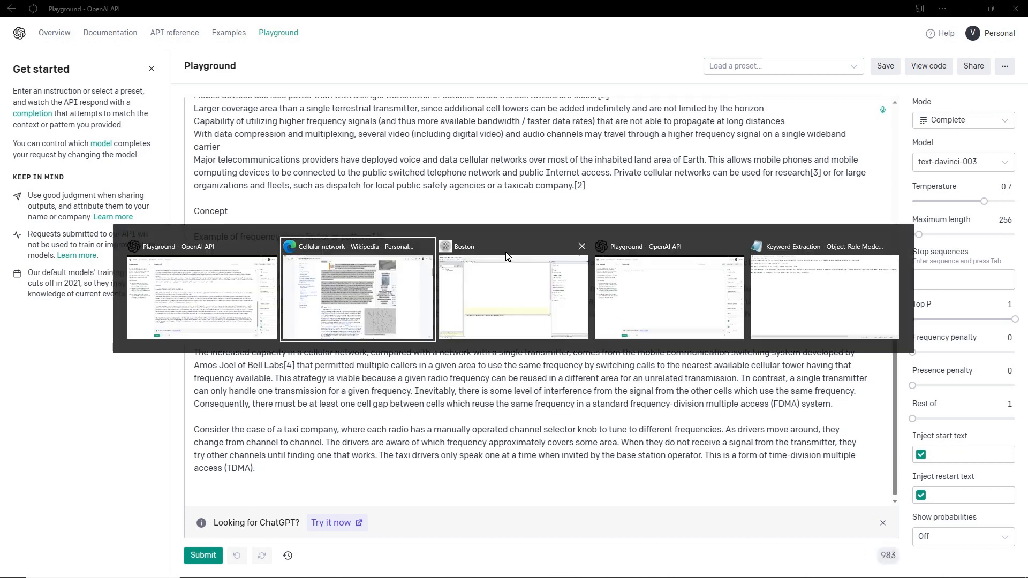
pyautogui.scroll(-7, 289, 236)
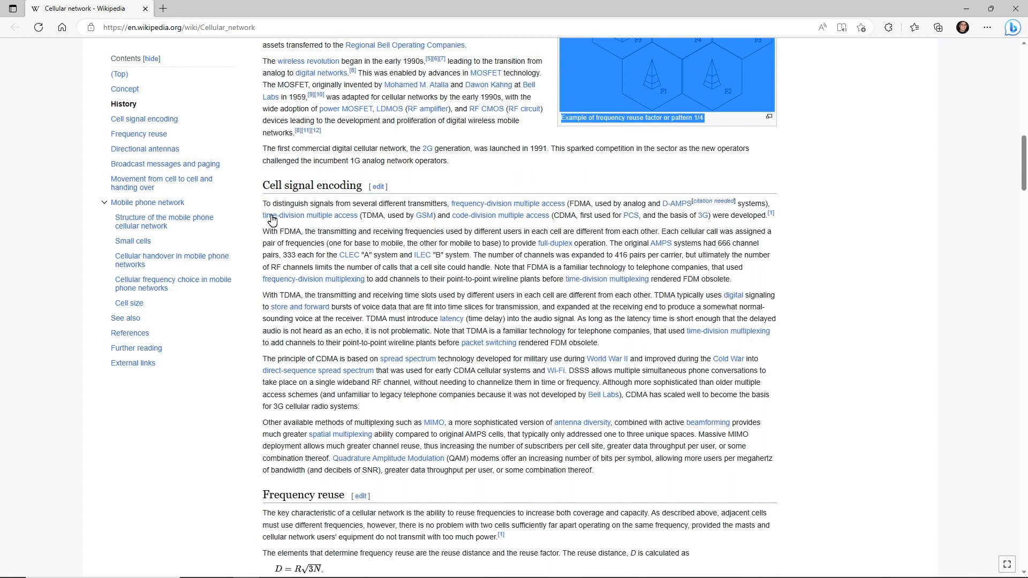
pyautogui.moveTo(267, 184); pyautogui.dragTo(600, 470)
pyautogui.hotkey('ctrl', 'c')
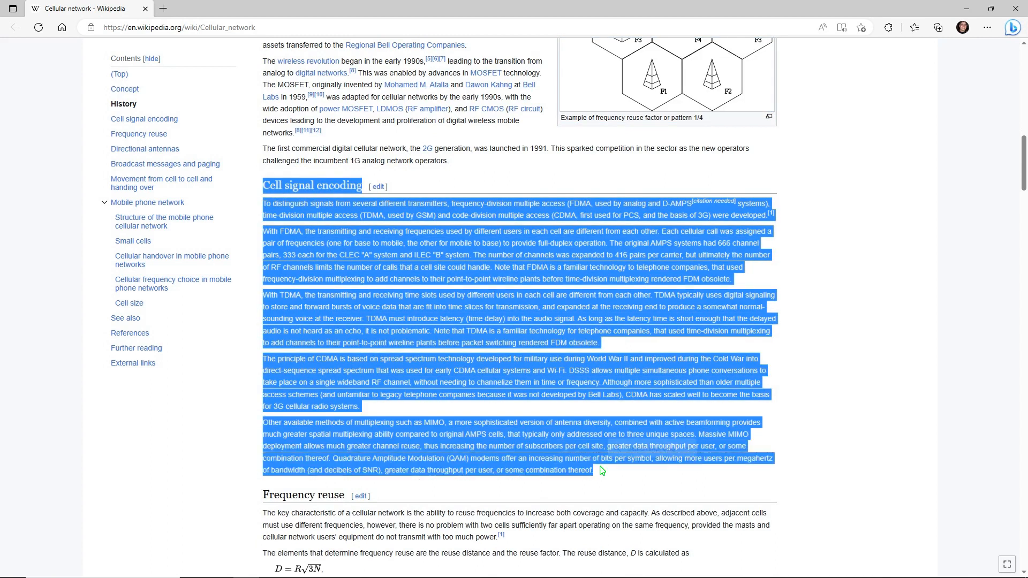
pyautogui.hotkey('alt', 'Tab')
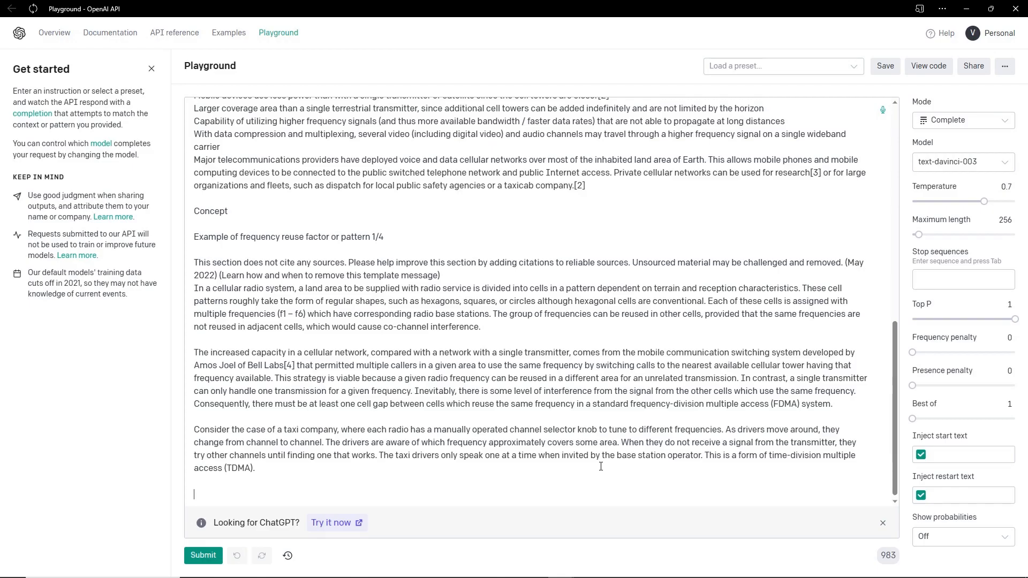
pyautogui.hotkey('ctrl', 'v')
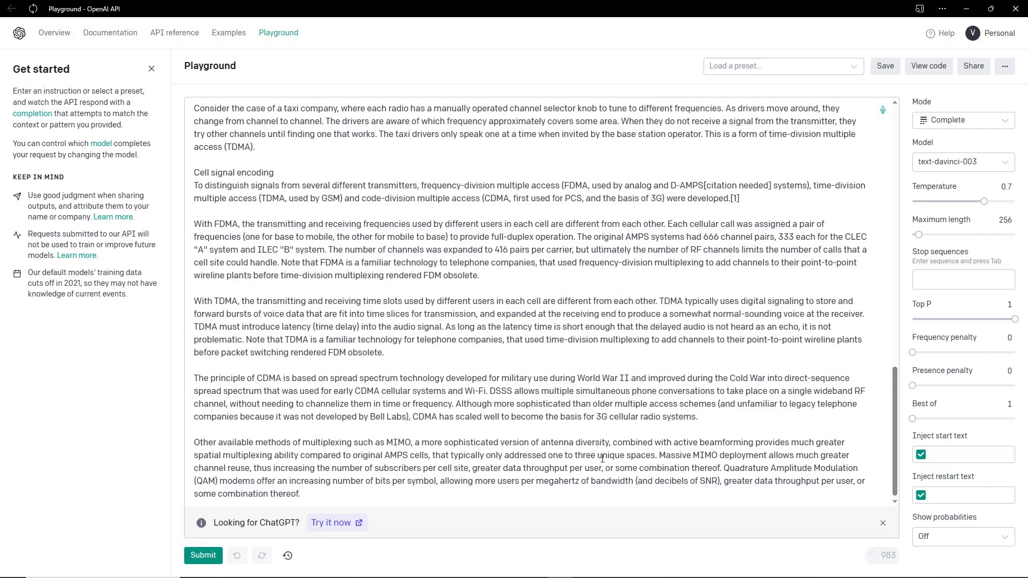
# Copy the article's "Frequency reuse" section from Wikipedia and append it to the Playground prompt.
pyautogui.hotkey('alt', 'Tab')
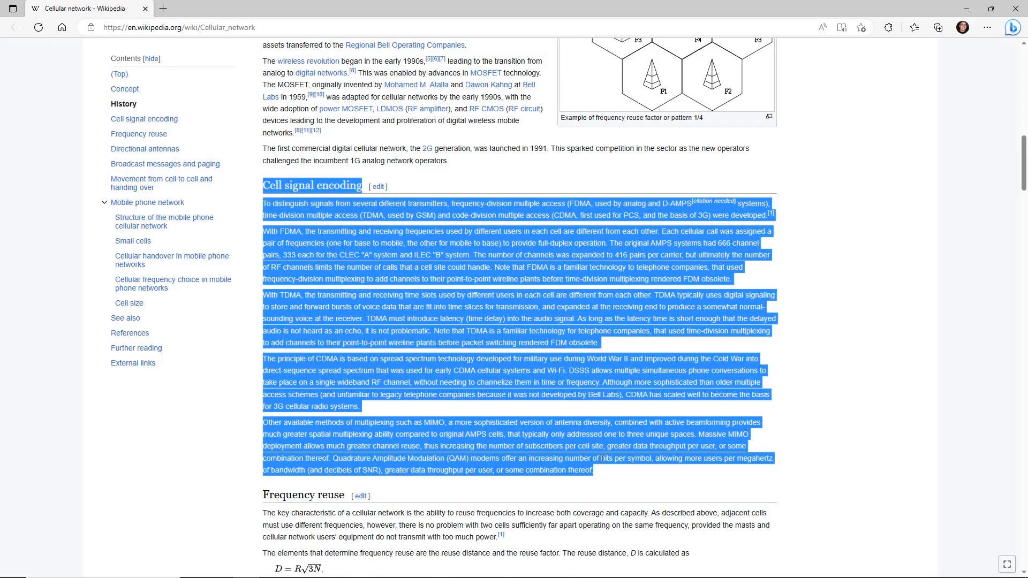
pyautogui.scroll(-3, 461, 388)
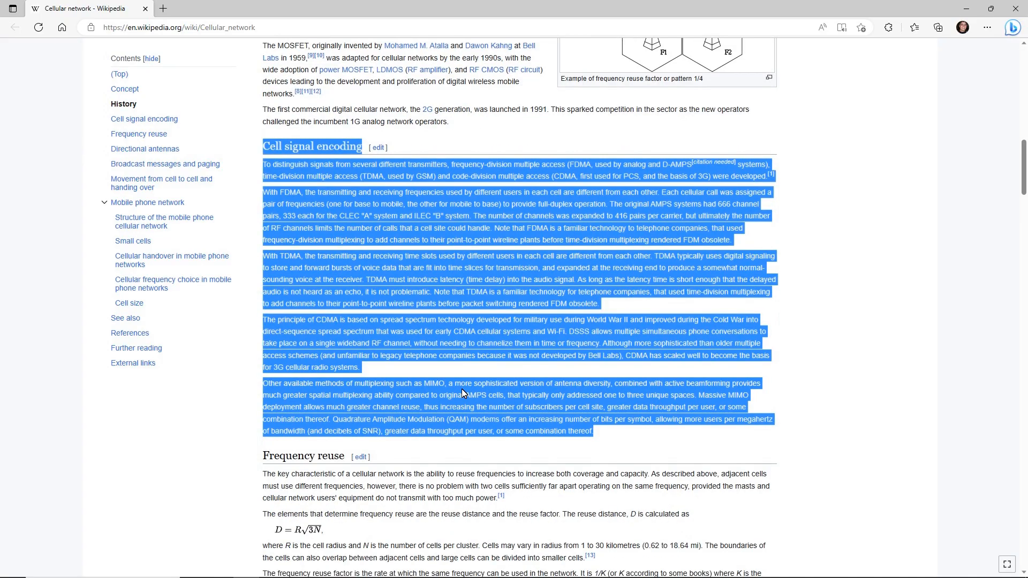
pyautogui.scroll(-3, 463, 389)
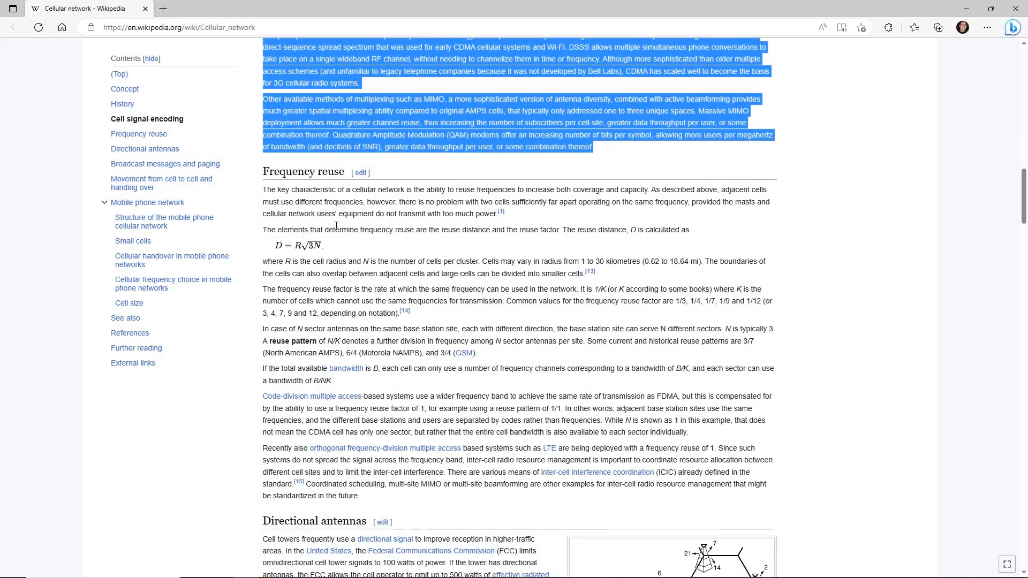
pyautogui.click(265, 176)
pyautogui.moveTo(264, 176); pyautogui.dragTo(400, 497)
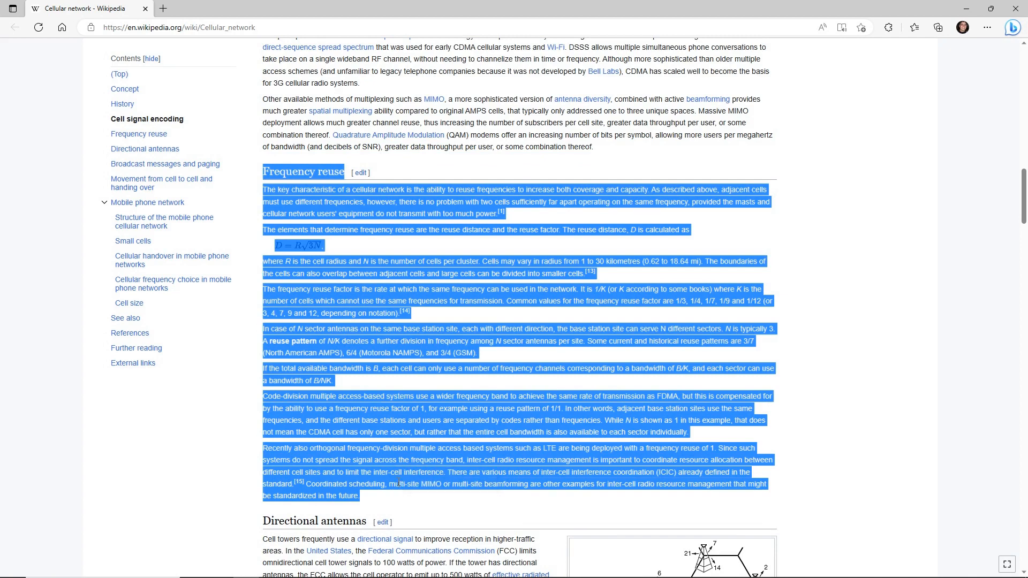
pyautogui.hotkey('alt', 'Tab')
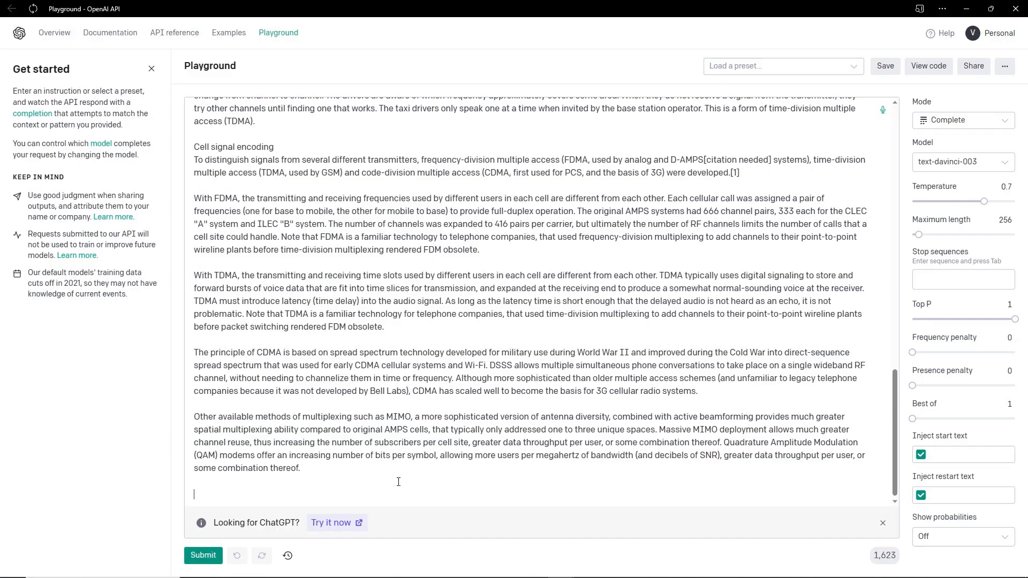
pyautogui.hotkey('ctrl', 'v')
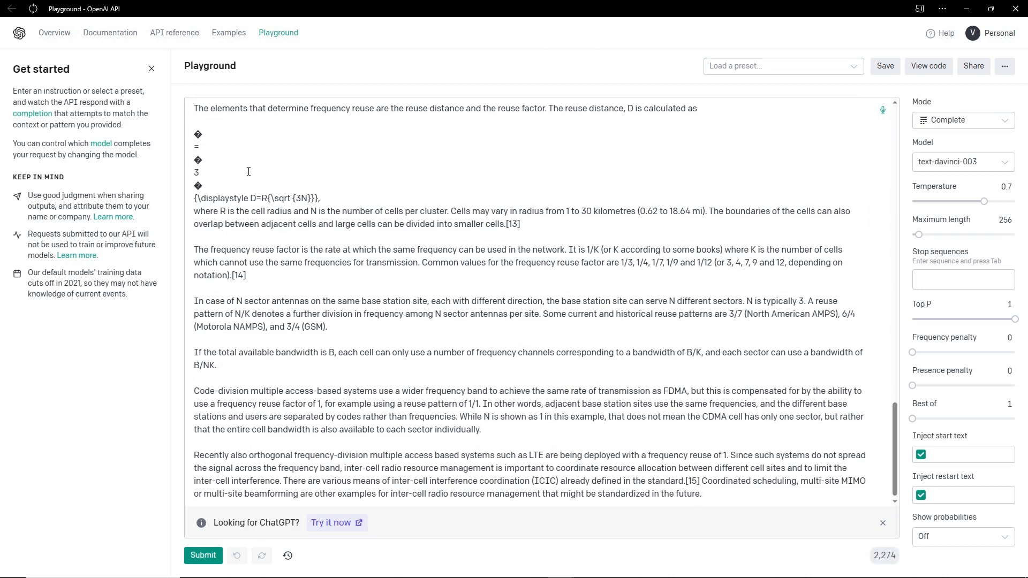
# Delete the garbled formula characters and the blank line above the "{\displaystyle D=R{\sqrt {3N}}}" line in the prompt.
pyautogui.hotkey('shift', 'Up')
pyautogui.hotkey('shift', 'Up')
pyautogui.hotkey('shift', 'Up')
pyautogui.hotkey('shift', 'Up')
pyautogui.hotkey('shift', 'Up')
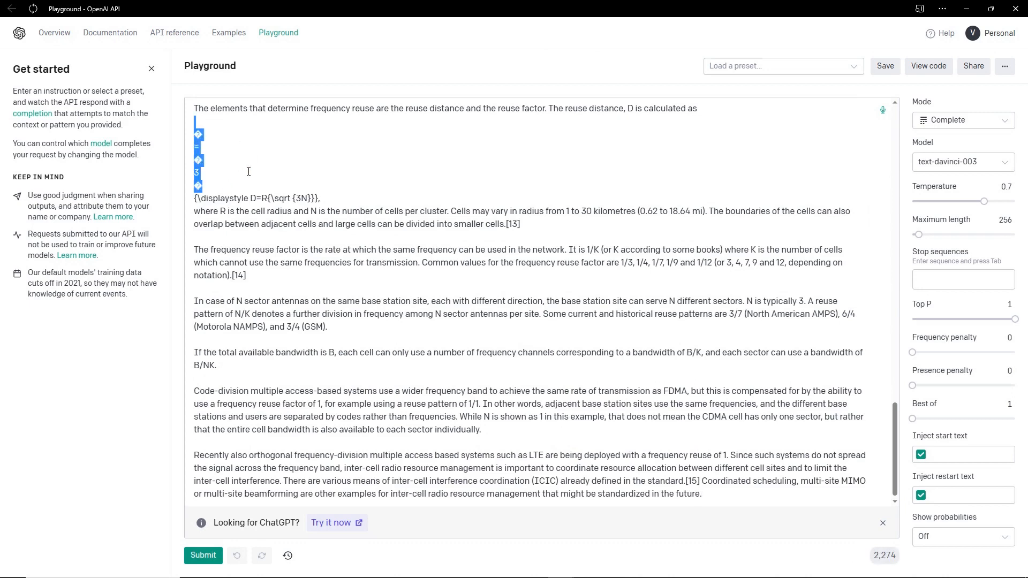
pyautogui.press('BackSpace')
pyautogui.press('BackSpace')
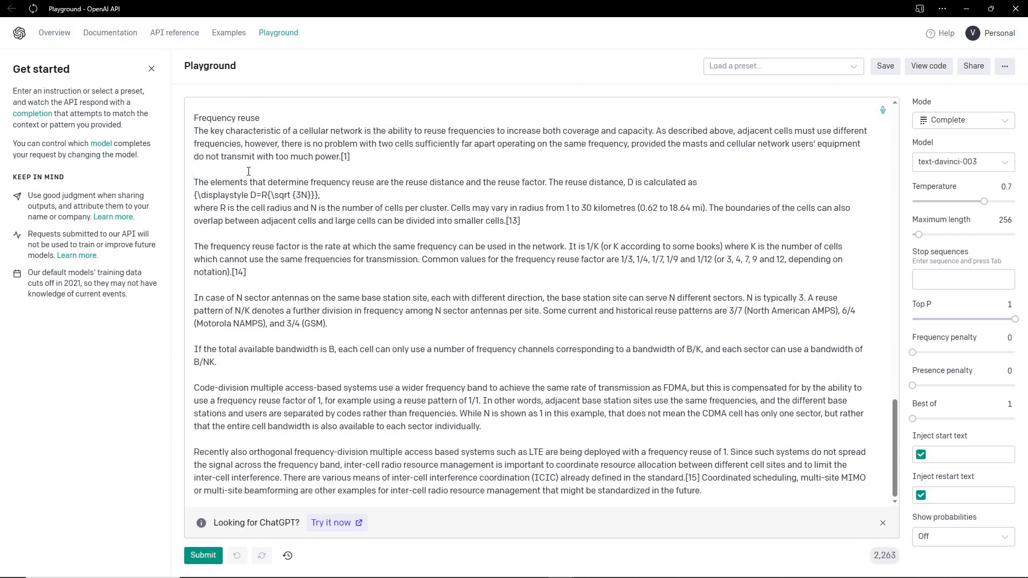
# Delete the leftover page lines from "Article" through "Top of a cellular radio tower" beneath the "Cellular network" title in the prompt.
pyautogui.hotkey('ctrl', 'Home')
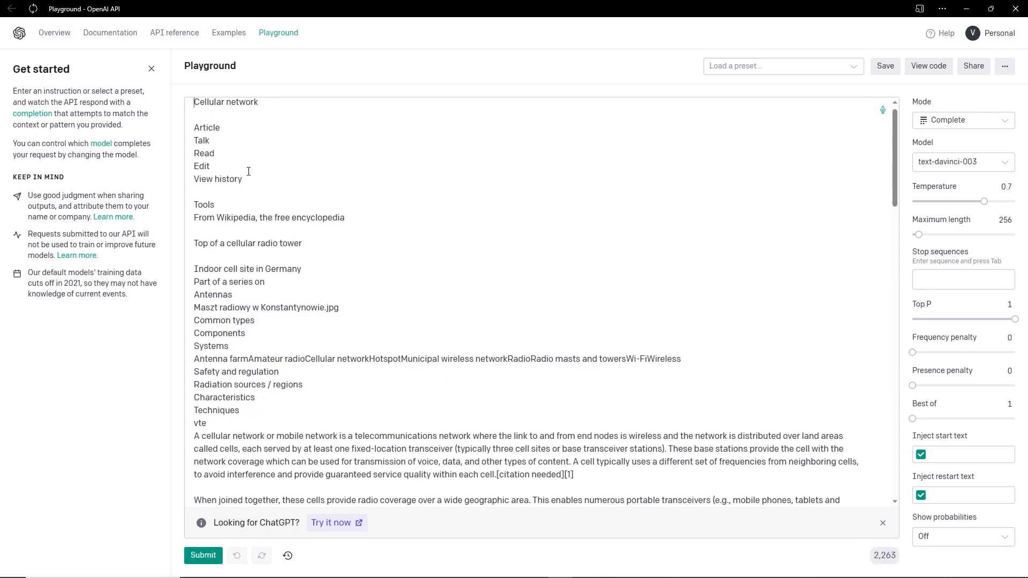
pyautogui.hotkey('shift', 'Down')
pyautogui.hotkey('shift', 'Down')
pyautogui.hotkey('shift', 'Down')
pyautogui.hotkey('shift', 'Down')
pyautogui.hotkey('shift', 'Down')
pyautogui.hotkey('shift', 'Down')
pyautogui.hotkey('shift', 'Down')
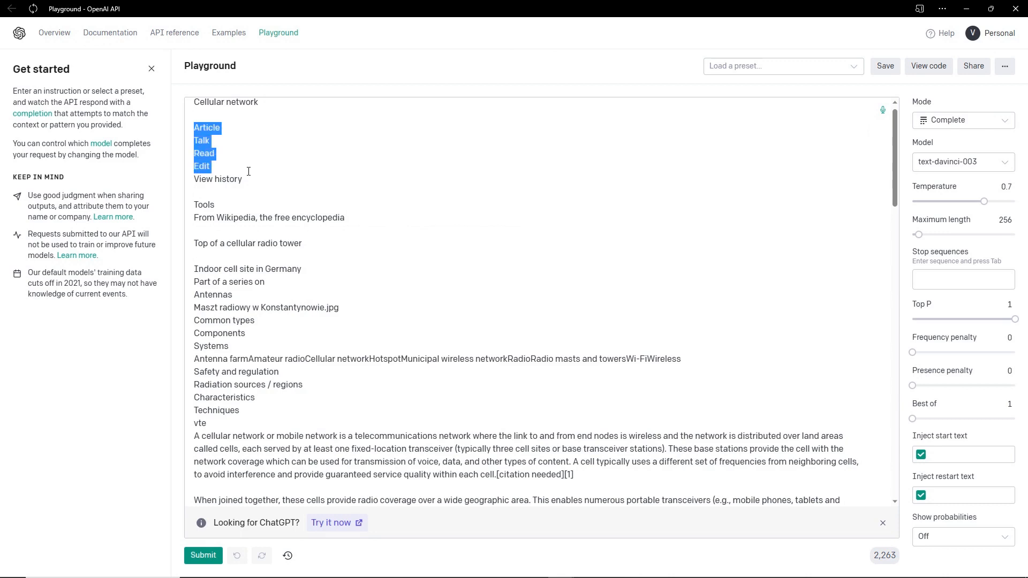
pyautogui.press('BackSpace')
pyautogui.hotkey('shift', 'Down')
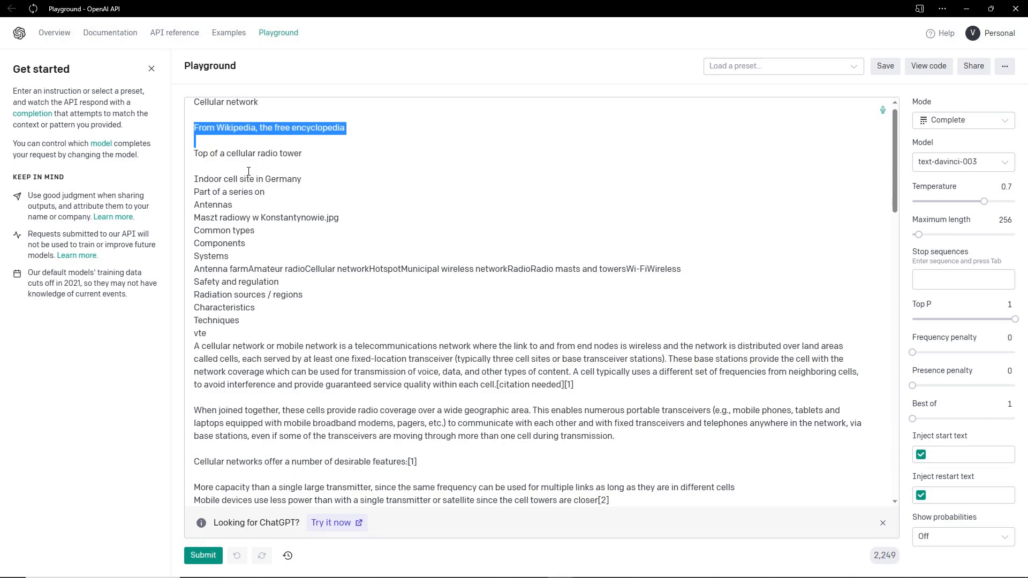
pyautogui.hotkey('shift', 'Down')
pyautogui.hotkey('shift', 'Down')
pyautogui.press('BackSpace')
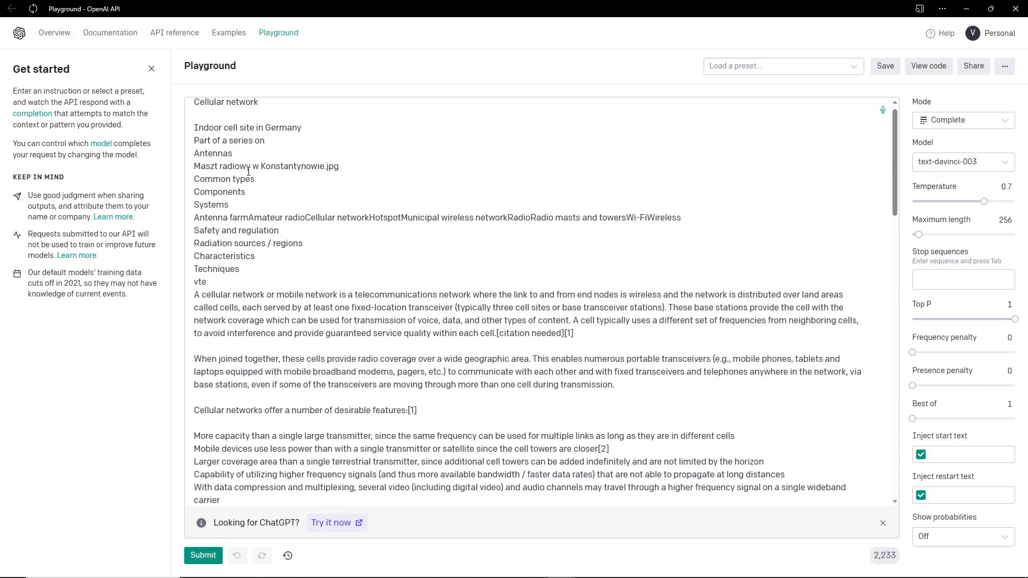
# Add a blank line at the end of the prompt, then copy the first line of the Keyword Extraction prompts file in Notepad.
pyautogui.hotkey('ctrl', 'End')
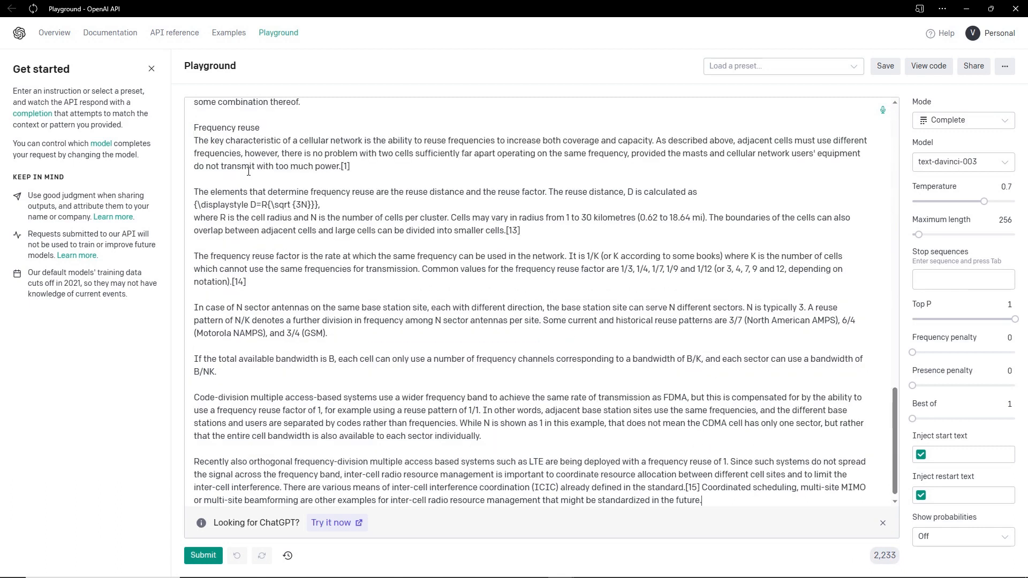
pyautogui.press('Return')
pyautogui.press('Return')
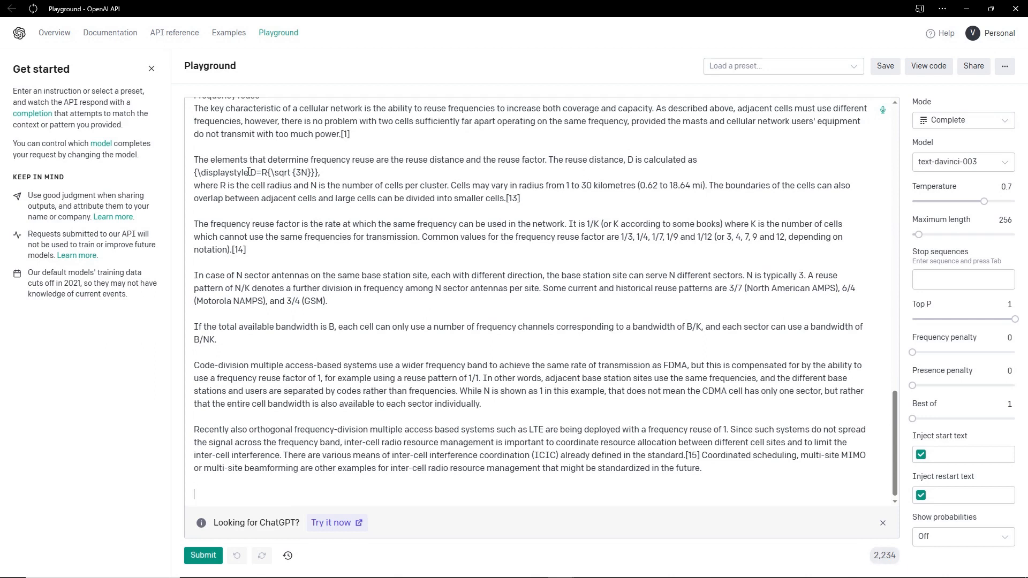
pyautogui.hotkey('alt', 'Tab')
pyautogui.hotkey('alt', 'Tab')
pyautogui.hotkey('alt', 'Tab')
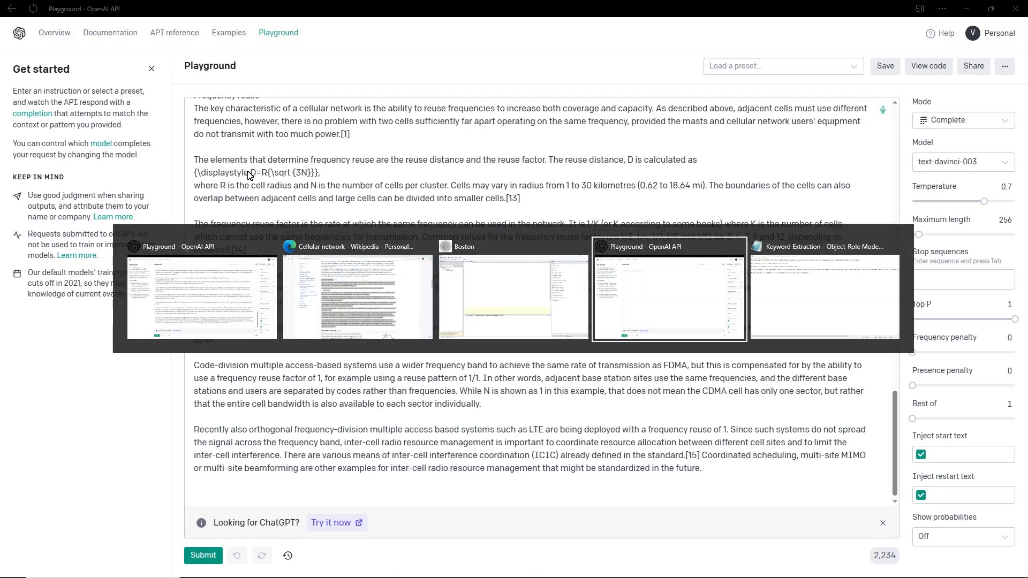
pyautogui.hotkey('alt', 'Tab')
pyautogui.hotkey('ctrl', 'Home')
pyautogui.hotkey('shift', 'End')
pyautogui.hotkey('ctrl', 'c')
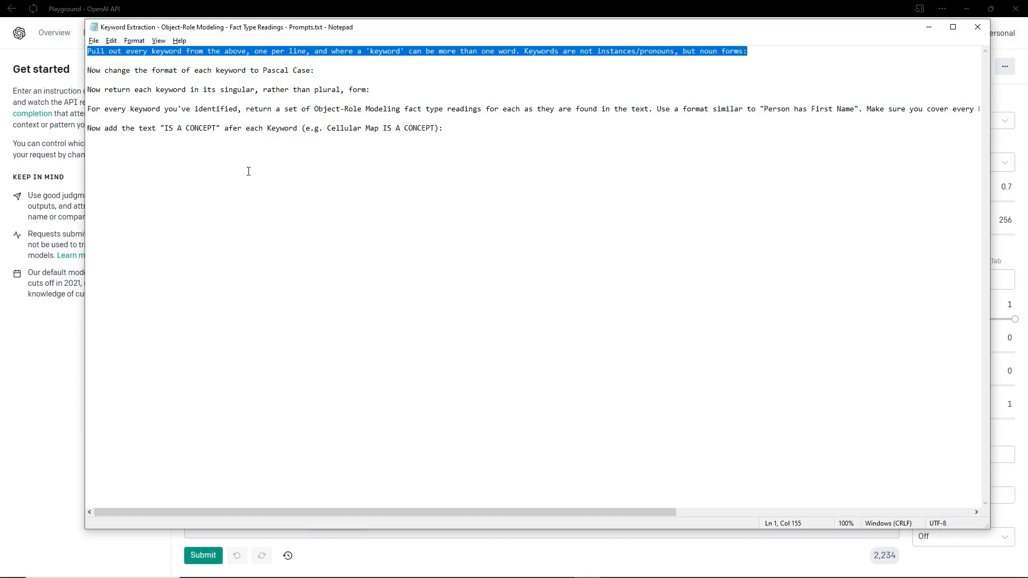
# Return to the Playground, paste the "Pull out every keyword from the above" instruction at the end of the prompt, and submit it.
pyautogui.hotkey('alt', 'Tab')
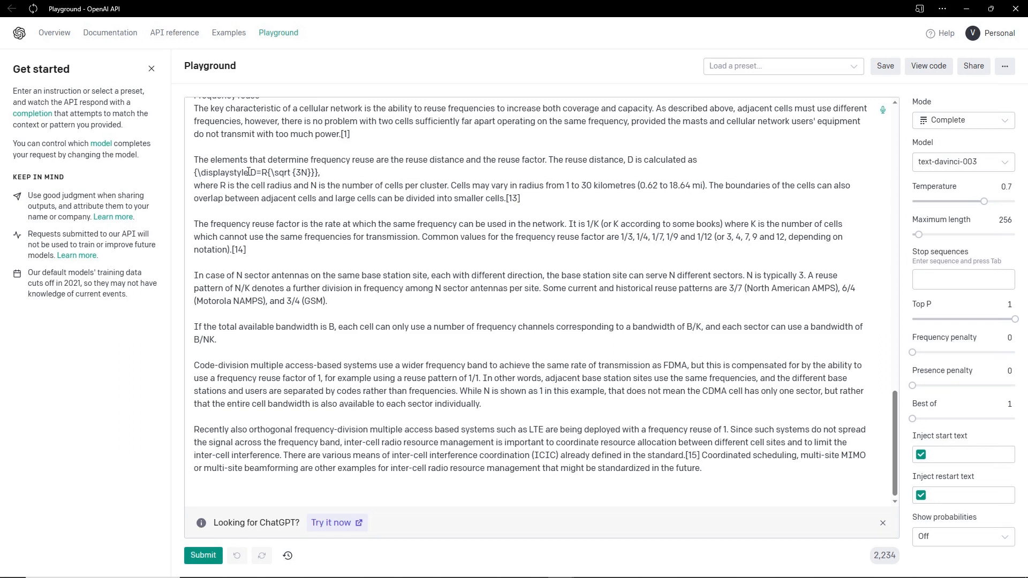
pyautogui.hotkey('ctrl', 'v')
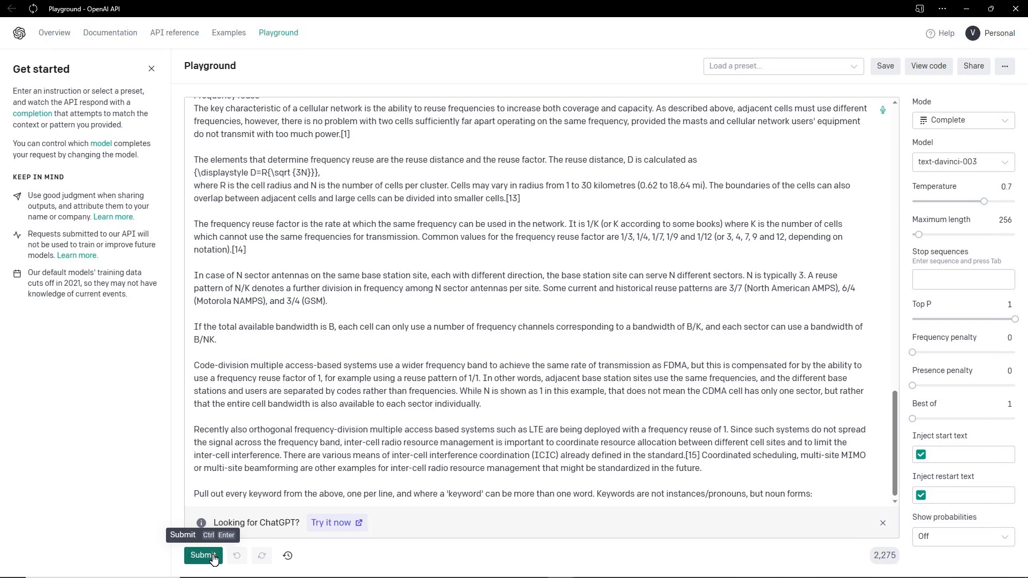
pyautogui.click(213, 557)
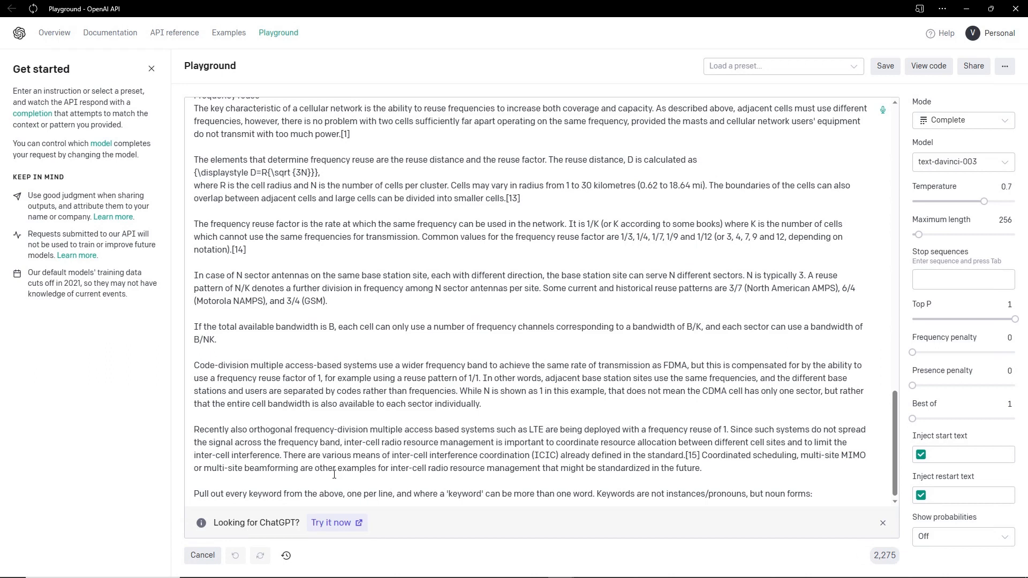
# Cancel the running completion and resubmit the prompt with temperature 0 and maximum length 922.
pyautogui.click(202, 555)
pyautogui.moveTo(985, 202); pyautogui.dragTo(935, 235)
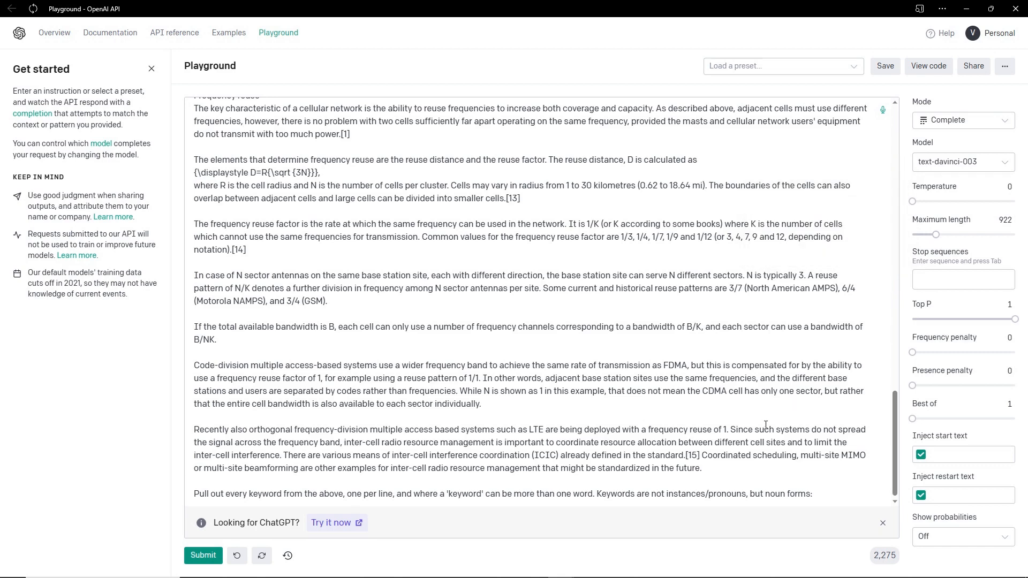
pyautogui.click(815, 492)
pyautogui.click(203, 555)
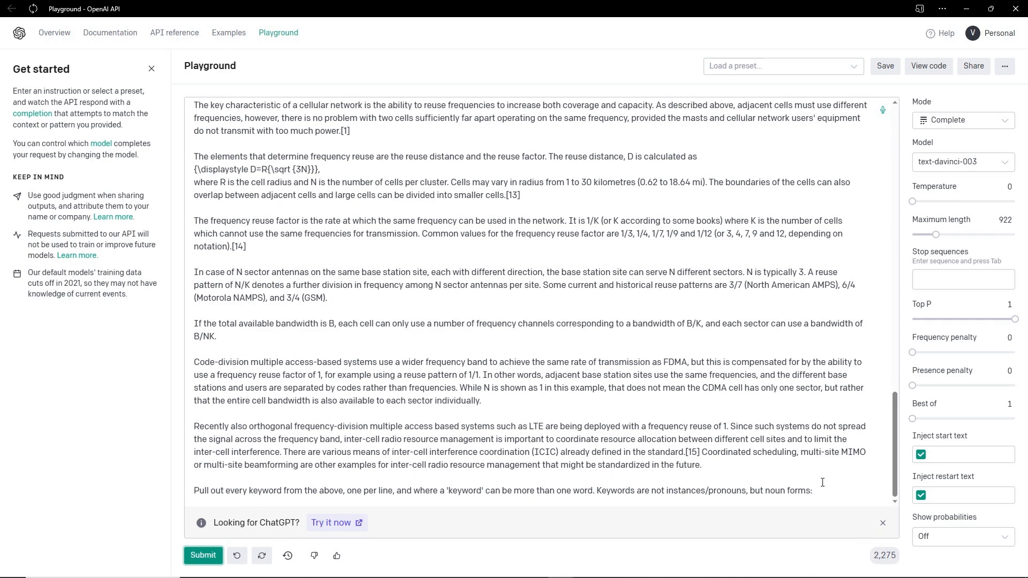
pyautogui.click(210, 561)
# Delete the Frequency reuse paragraphs from "The elements that determine frequency reuse" through "might be standardized in the future" above the keyword instruction.
pyautogui.click(721, 469)
pyautogui.hotkey('shift', 'Up')
pyautogui.hotkey('shift', 'Up')
pyautogui.hotkey('shift', 'Up')
pyautogui.hotkey('shift', 'Up')
pyautogui.hotkey('shift', 'Up')
pyautogui.hotkey('shift', 'Up')
pyautogui.hotkey('shift', 'Up')
pyautogui.hotkey('shift', 'Up')
pyautogui.hotkey('shift', 'Up')
pyautogui.hotkey('shift', 'Up')
pyautogui.hotkey('shift', 'Up')
pyautogui.hotkey('shift', 'Up')
pyautogui.hotkey('shift', 'Up')
pyautogui.hotkey('shift', 'Up')
pyautogui.hotkey('shift', 'Up')
pyautogui.hotkey('shift', 'Up')
pyautogui.hotkey('shift', 'Up')
pyautogui.hotkey('shift', 'Up')
pyautogui.hotkey('shift', 'Up')
pyautogui.hotkey('shift', 'Up')
pyautogui.hotkey('shift', 'Up')
pyautogui.press('BackSpace')
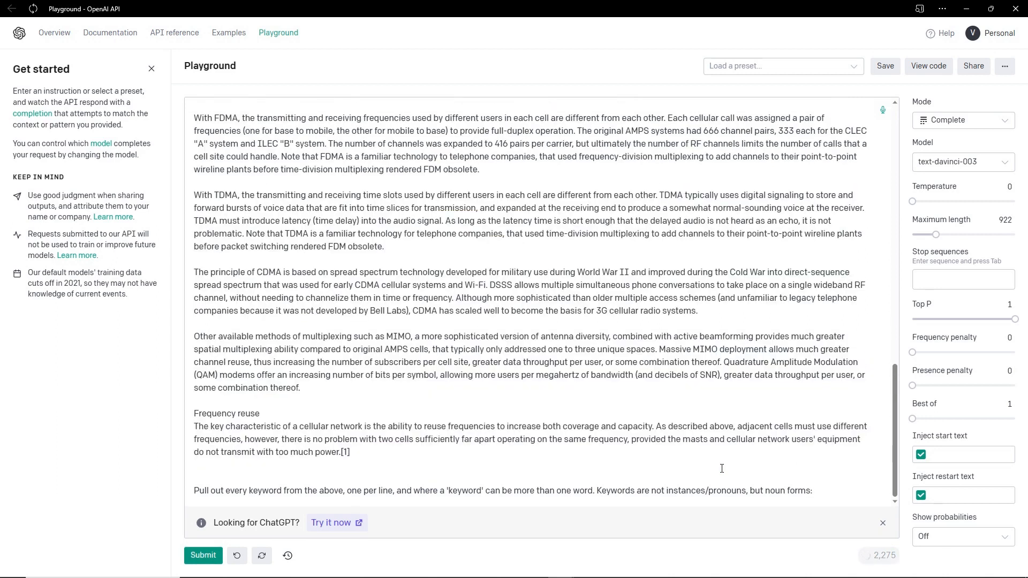
# Delete the remaining "Frequency reuse" heading and its first paragraph from the prompt, and submit the shortened prompt.
pyautogui.press('BackSpace')
pyautogui.hotkey('shift', 'Up')
pyautogui.hotkey('shift', 'Up')
pyautogui.hotkey('shift', 'Up')
pyautogui.hotkey('shift', 'Up')
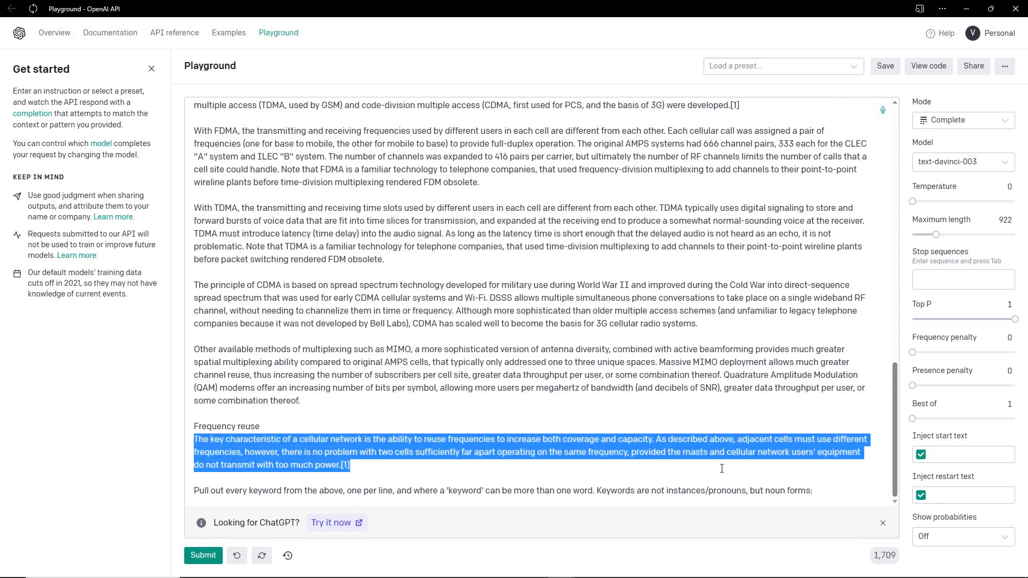
pyautogui.press('BackSpace')
pyautogui.press('BackSpace')
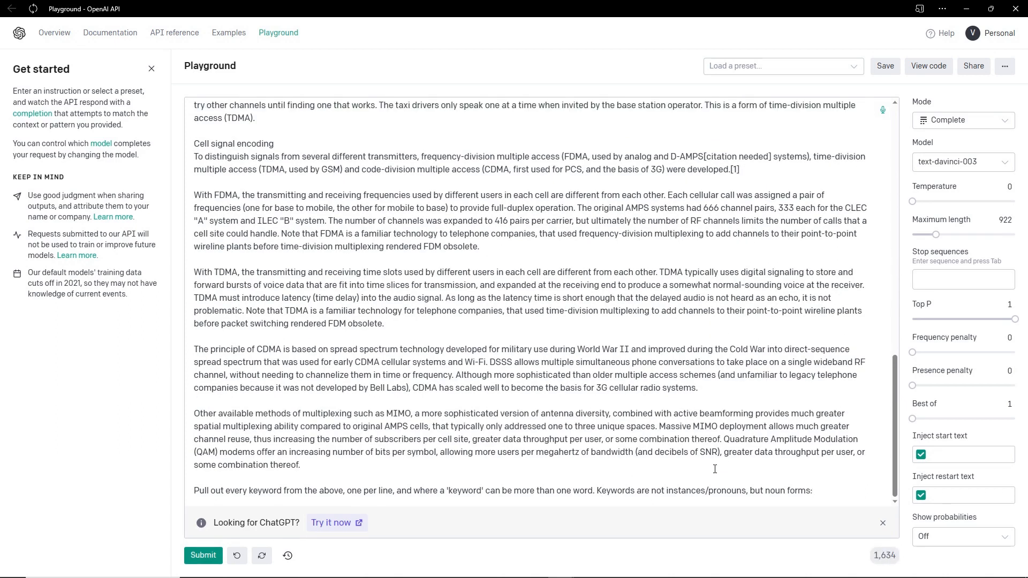
pyautogui.click(208, 559)
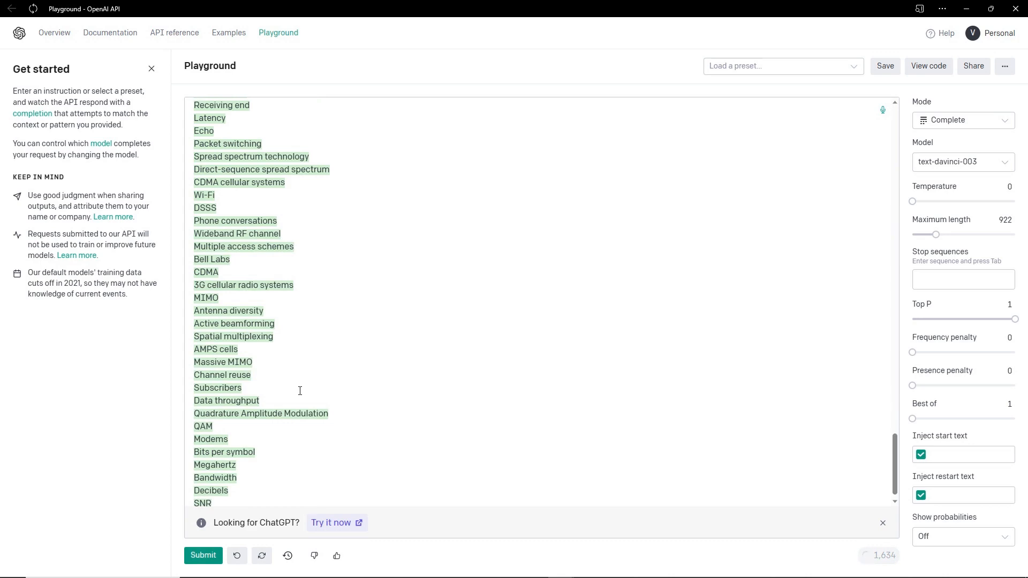
# Start a "Find more" request beneath the generated keyword list, set off by a blank line.
pyautogui.press('Return')
pyautogui.press('Return')
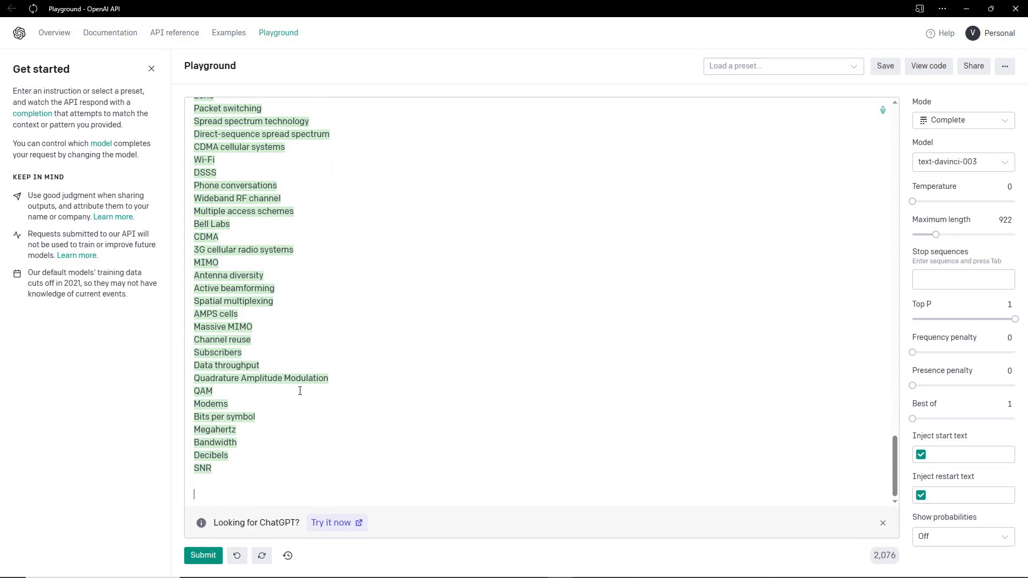
pyautogui.write('Find mo')
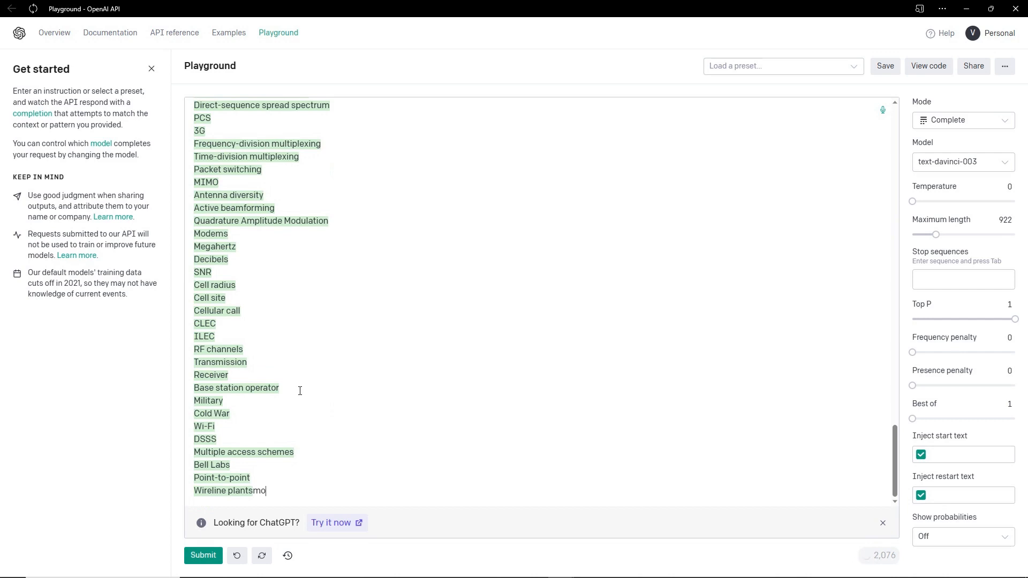
# Clear the stray characters after the last keyword, "Wireline plants", and submit a "Find more" request on a separate line beneath the list.
pyautogui.press('BackSpace')
pyautogui.press('BackSpace')
pyautogui.press('BackSpace')
pyautogui.press('BackSpace')
pyautogui.write('t')
pyautogui.press('Return')
pyautogui.press('Return')
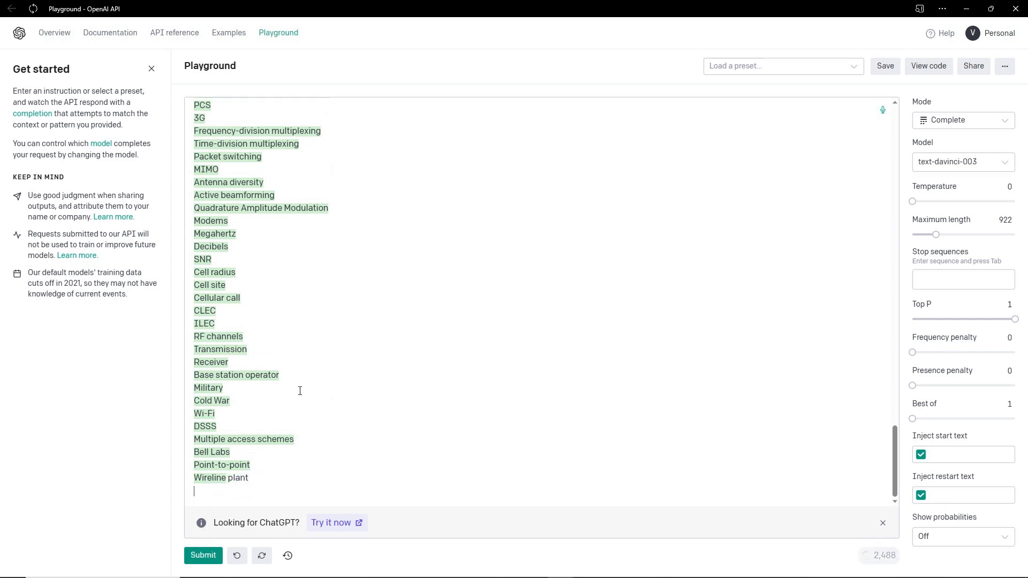
pyautogui.write('Find ')
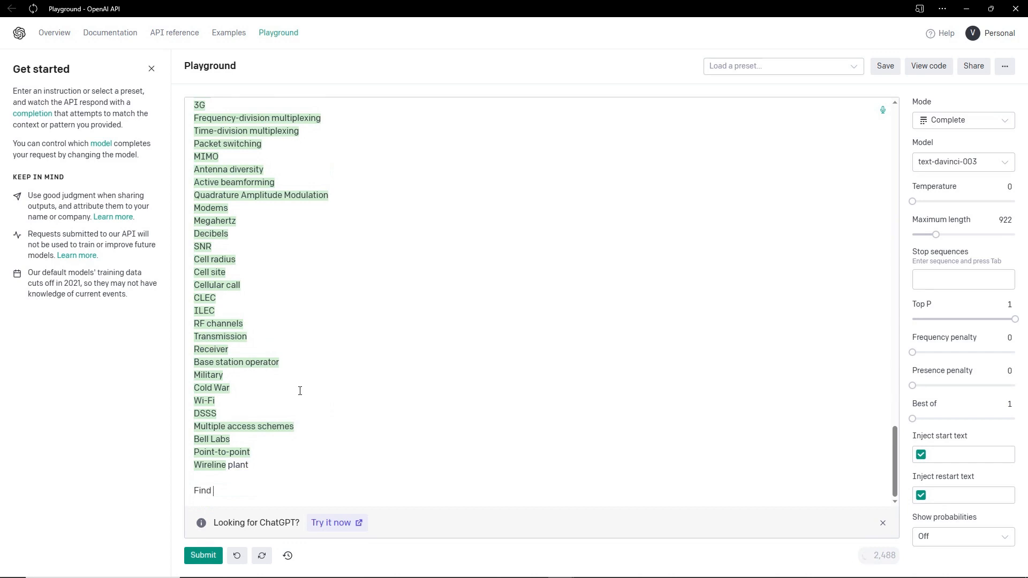
pyautogui.write('more')
pyautogui.hotkey('ctrl', 'Return')
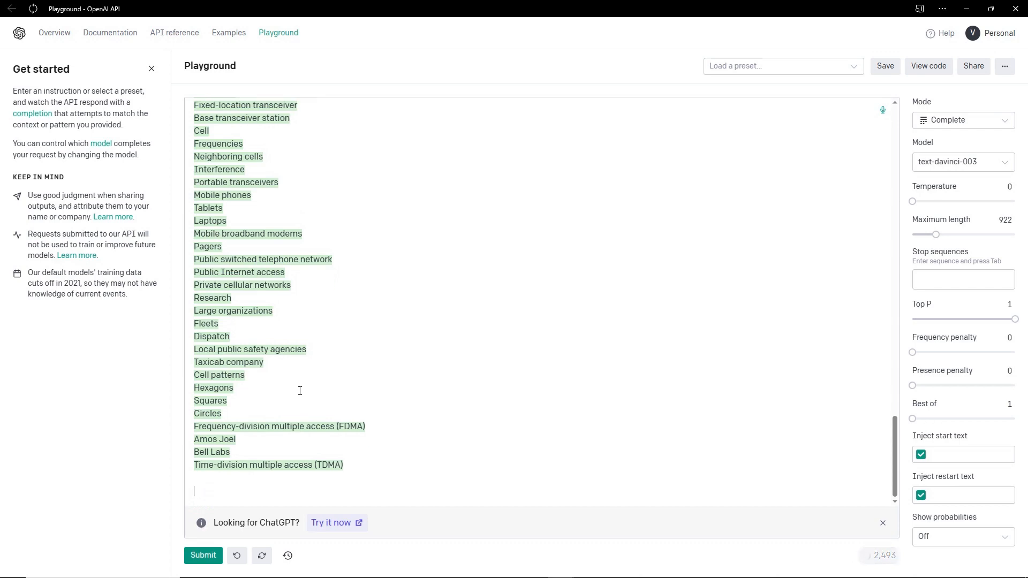
pyautogui.press('BackSpace')
pyautogui.press('BackSpace')
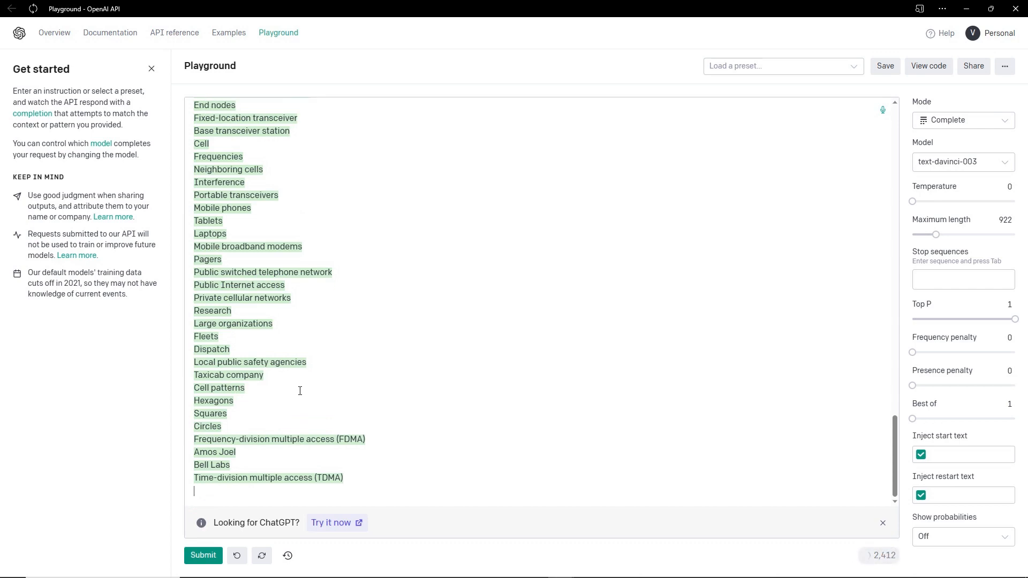
pyautogui.hotkey('shift', 'Up')
pyautogui.hotkey('shift', 'Up')
pyautogui.hotkey('shift', 'Up')
pyautogui.hotkey('shift', 'Up')
pyautogui.hotkey('shift', 'Up')
pyautogui.hotkey('shift', 'Up')
pyautogui.hotkey('shift', 'Up')
pyautogui.hotkey('shift', 'Up')
pyautogui.hotkey('shift', 'Up')
pyautogui.hotkey('shift', 'Up')
pyautogui.hotkey('shift', 'Up')
pyautogui.hotkey('shift', 'Up')
pyautogui.hotkey('shift', 'Up')
pyautogui.hotkey('shift', 'Up')
pyautogui.hotkey('shift', 'Up')
pyautogui.hotkey('shift', 'Up')
pyautogui.hotkey('shift', 'Up')
pyautogui.hotkey('shift', 'Up')
pyautogui.hotkey('shift', 'Up')
pyautogui.hotkey('shift', 'Up')
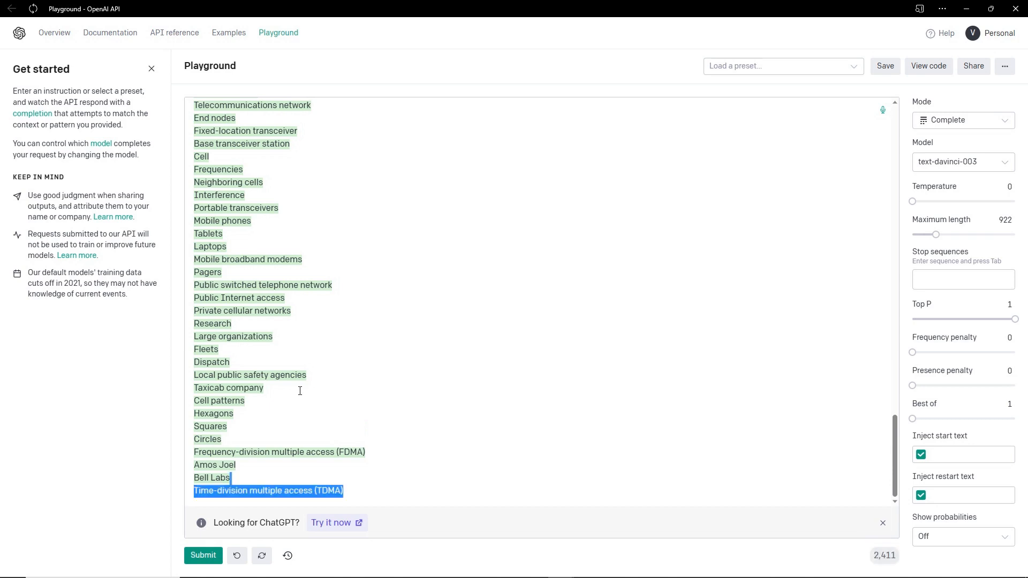
pyautogui.hotkey('shift', 'Up')
pyautogui.hotkey('shift', 'Up')
pyautogui.hotkey('shift', 'Up')
pyautogui.hotkey('shift', 'Up')
pyautogui.hotkey('shift', 'Up')
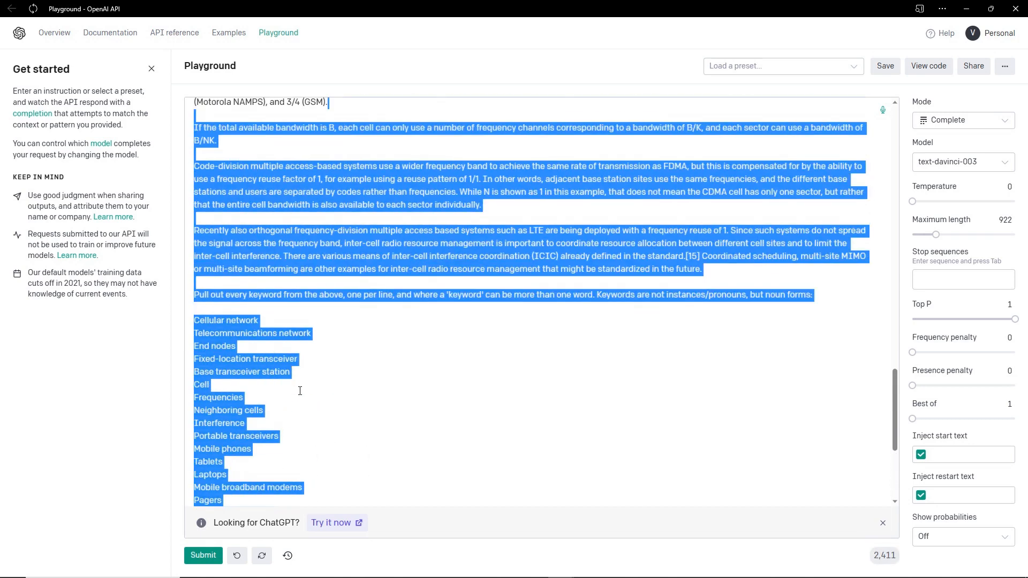
# Add the request "Find more keywords please:" at the end of the prompt and submit it.
pyautogui.hotkey('ctrl', 'End')
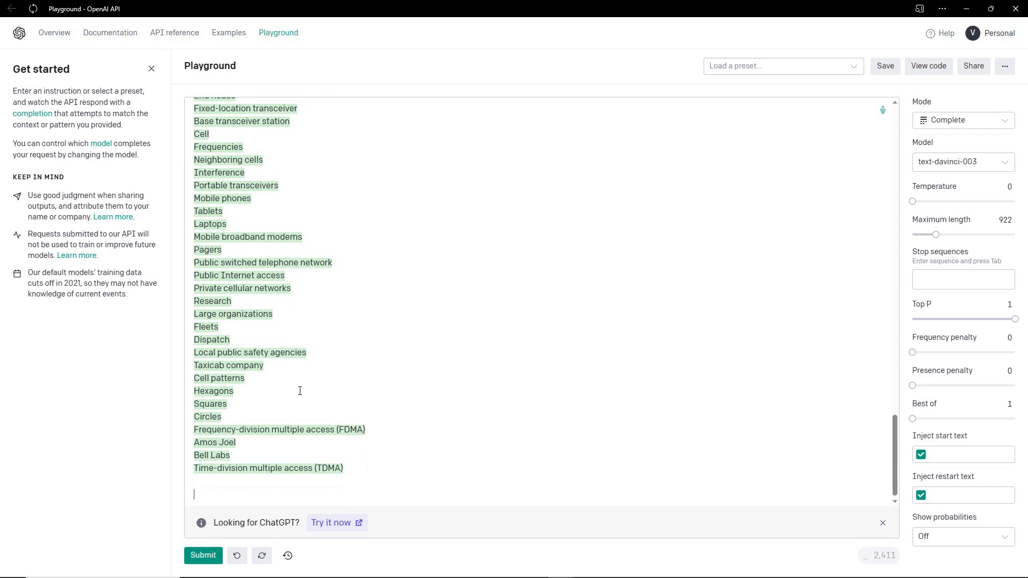
pyautogui.write('Find more keywords please:')
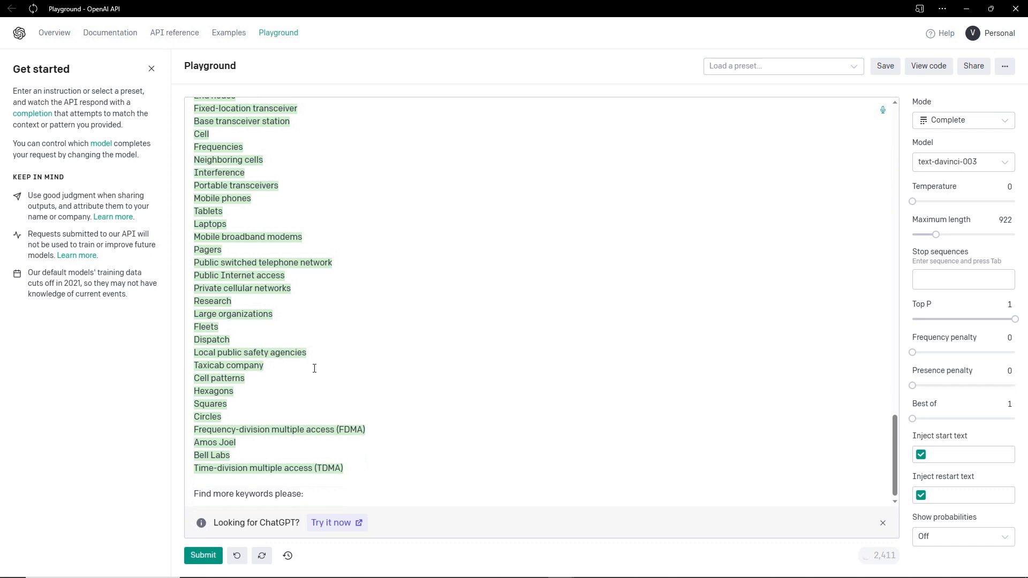
pyautogui.click(206, 556)
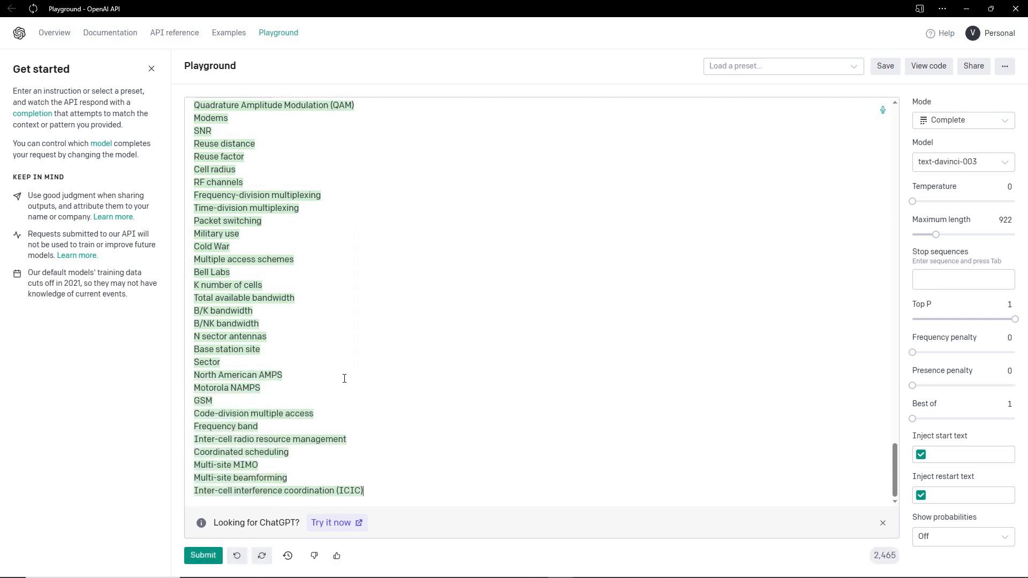
# Copy all the generated keywords, from "Cellular network" to the last entry, and paste them into the empty prompt of the other Playground window.
pyautogui.moveTo(378, 480); pyautogui.dragTo(194, 125)
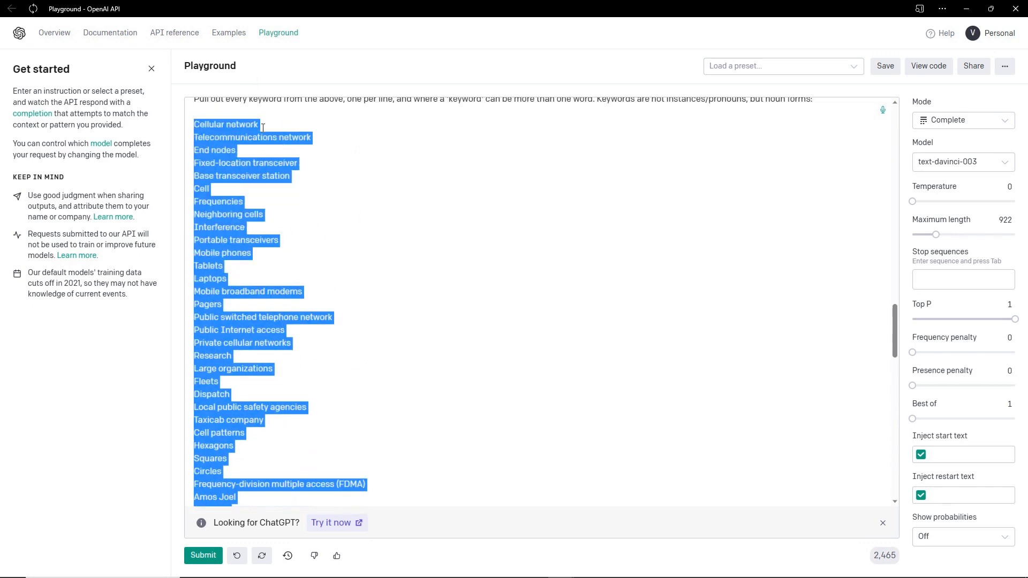
pyautogui.hotkey('alt', 'Tab')
pyautogui.hotkey('alt', 'Tab')
pyautogui.hotkey('alt', 'Tab')
pyautogui.hotkey('alt', 'Tab')
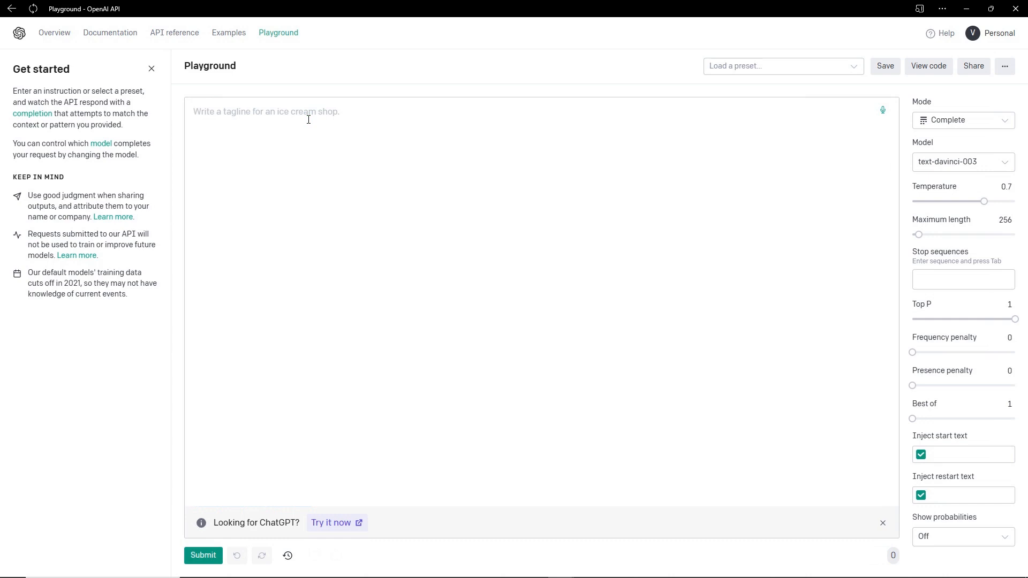
pyautogui.hotkey('ctrl', 'v')
# Insert an introductory line above the list stating that these are all keywords, and add a blank line after the last keyword.
pyautogui.hotkey('ctrl', 'Home')
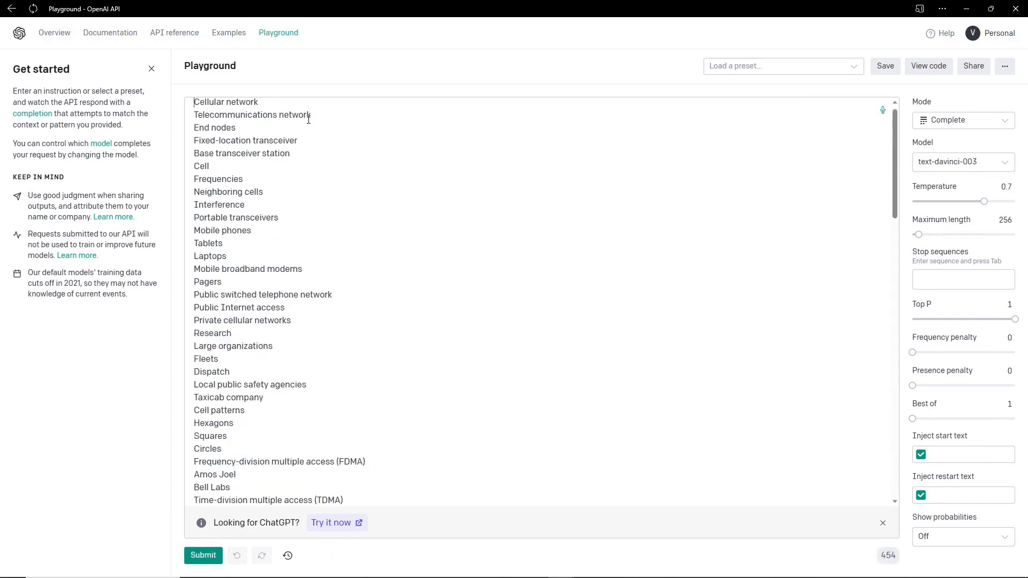
pyautogui.write('These are ')
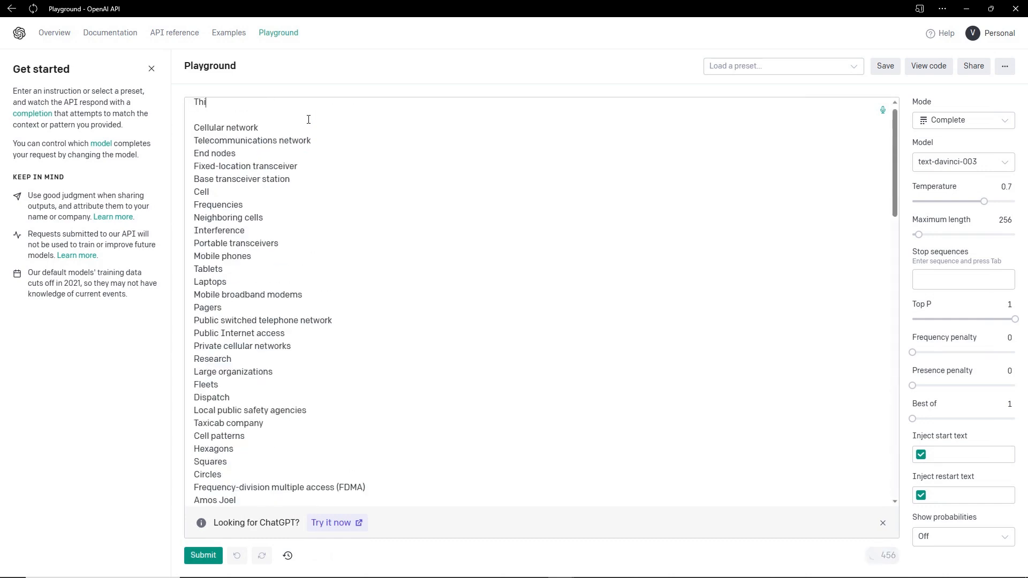
pyautogui.write('all keywords:')
pyautogui.hotkey('ctrl', 'End')
pyautogui.press('Return')
pyautogui.press('Return')
# Switch to the Keyword Extraction prompts file in Notepad and copy the line "Now change the format of each keyword to Pascal Case:".
pyautogui.hotkey('alt', 'Tab')
pyautogui.press('Tab')
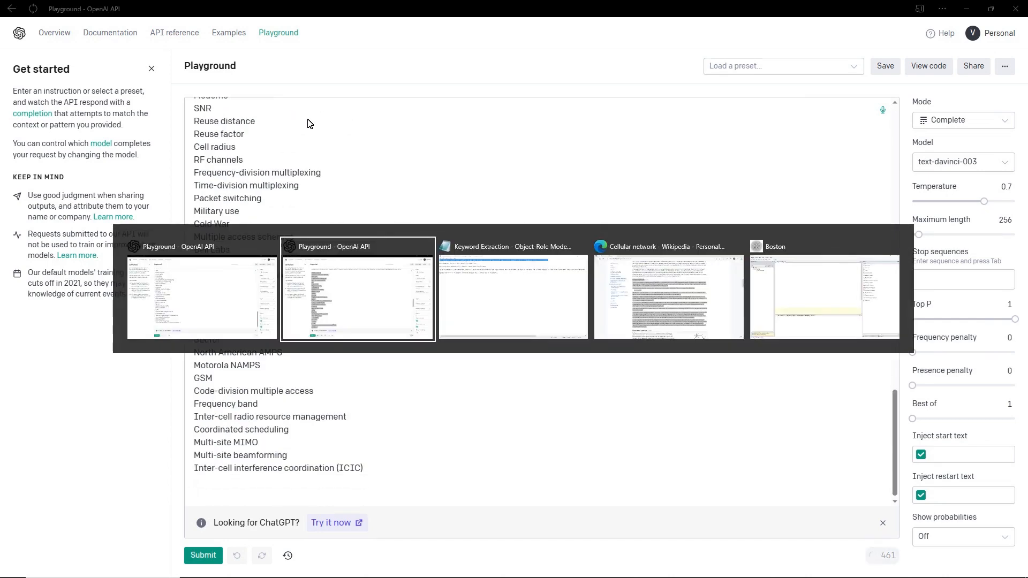
pyautogui.press('Home')
pyautogui.press('Down')
pyautogui.press('Down')
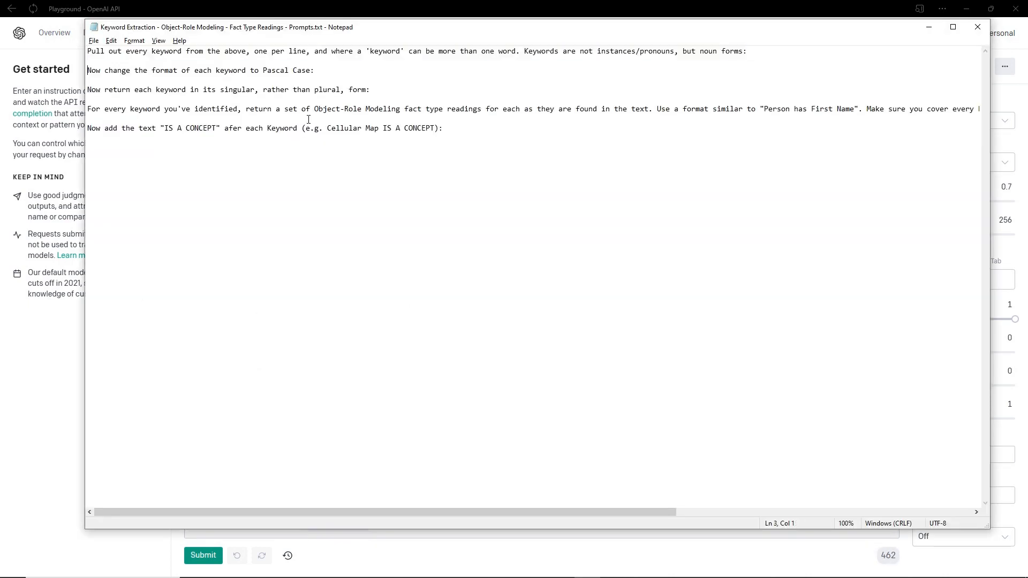
pyautogui.hotkey('shift', 'End')
pyautogui.hotkey('ctrl', 'c')
# Return to the Playground, paste the Pascal Case instruction at the end of the keyword list, and submit it.
pyautogui.hotkey('alt', 'Tab')
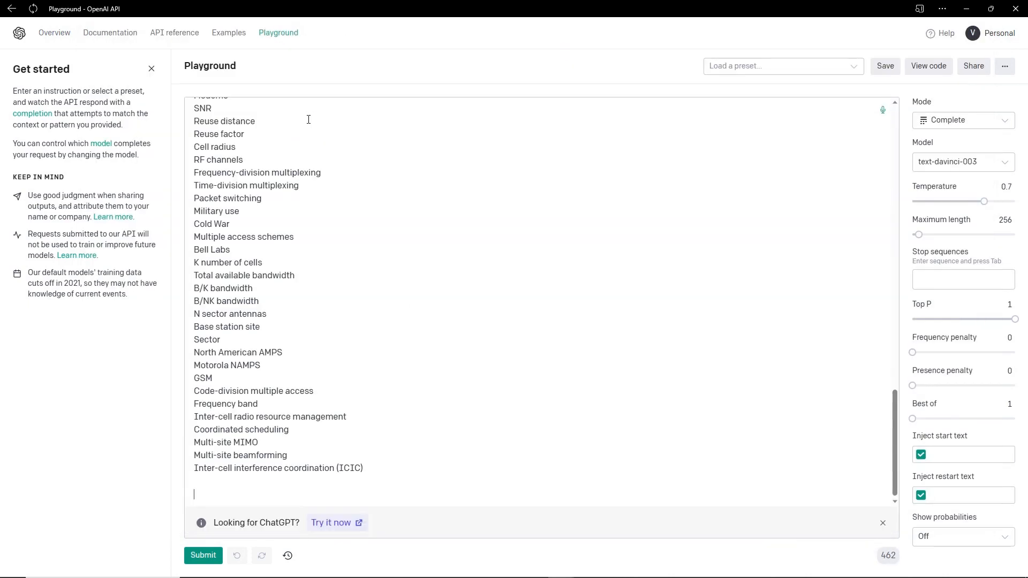
pyautogui.hotkey('ctrl', 'v')
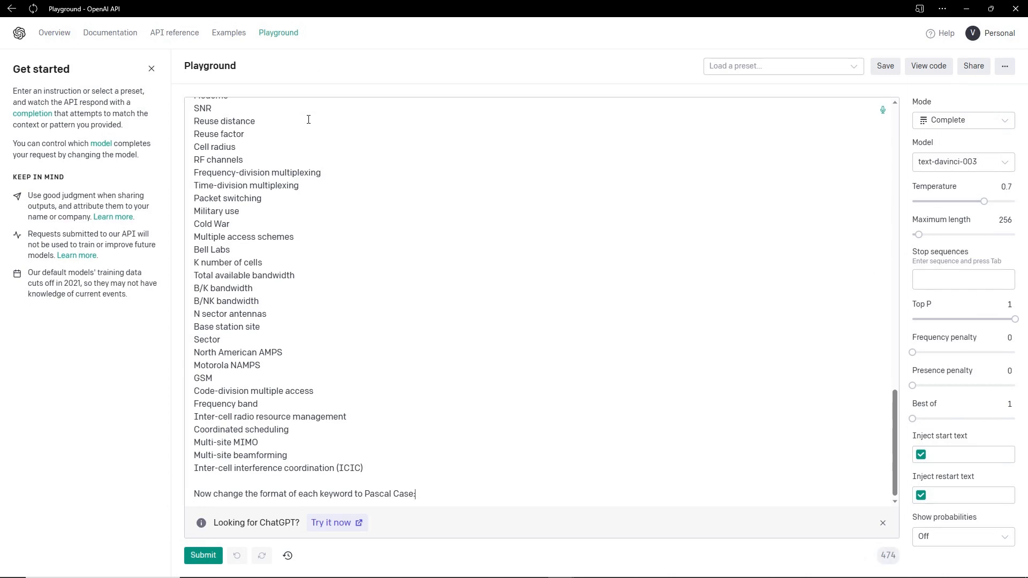
pyautogui.click(209, 559)
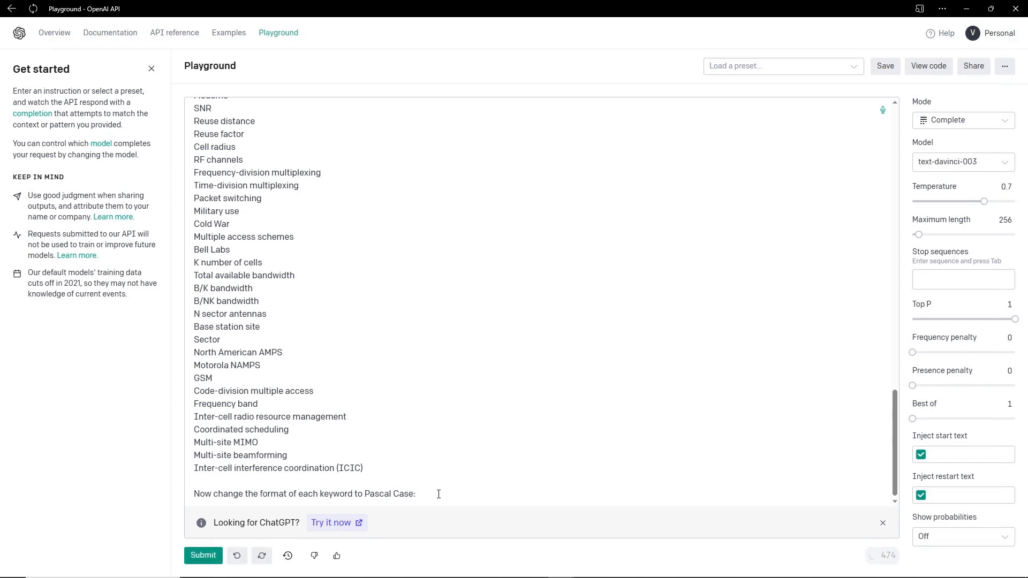
pyautogui.click(474, 389)
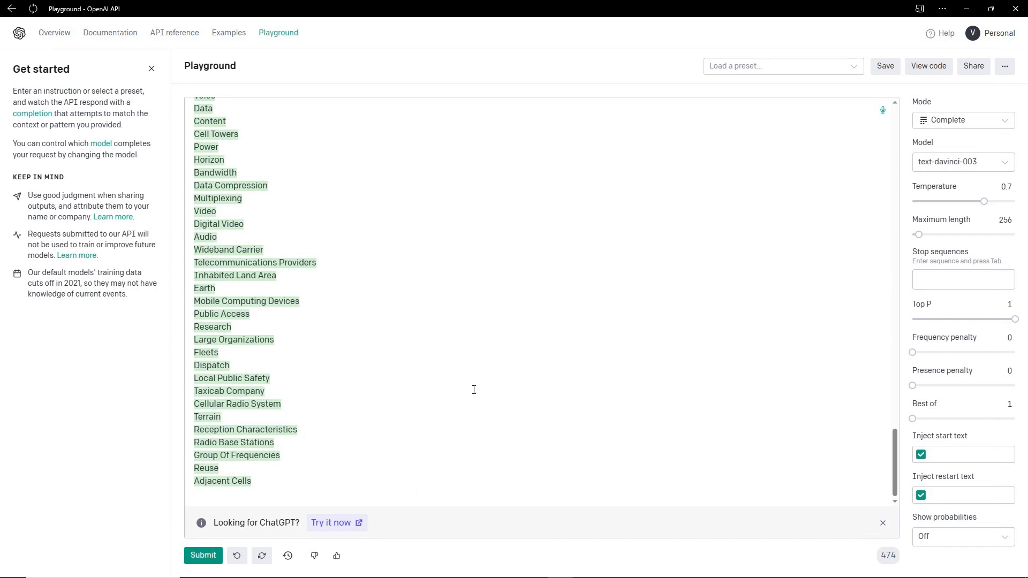
# Delete the original keyword list and the Pascal Case instruction, keeping only the reformatted keywords under "These are all keywords:".
pyautogui.scroll(10, 474, 390)
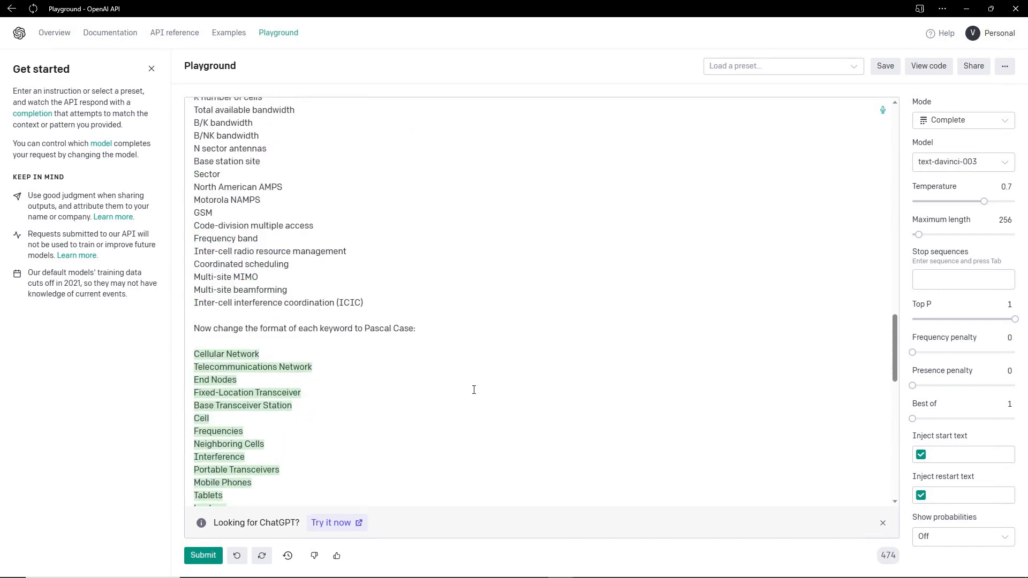
pyautogui.click(456, 333)
pyautogui.hotkey('shift', 'Up')
pyautogui.hotkey('shift', 'Up')
pyautogui.hotkey('shift', 'Up')
pyautogui.hotkey('shift', 'Up')
pyautogui.hotkey('shift', 'Up')
pyautogui.hotkey('shift', 'Up')
pyautogui.hotkey('shift', 'Up')
pyautogui.hotkey('shift', 'Up')
pyautogui.hotkey('shift', 'Up')
pyautogui.hotkey('shift', 'Up')
pyautogui.hotkey('shift', 'Up')
pyautogui.hotkey('shift', 'Up')
pyautogui.hotkey('shift', 'Up')
pyautogui.hotkey('shift', 'Up')
pyautogui.hotkey('shift', 'Up')
pyautogui.hotkey('shift', 'Up')
pyautogui.hotkey('shift', 'Up')
pyautogui.hotkey('shift', 'Up')
pyautogui.hotkey('shift', 'Up')
pyautogui.hotkey('shift', 'Up')
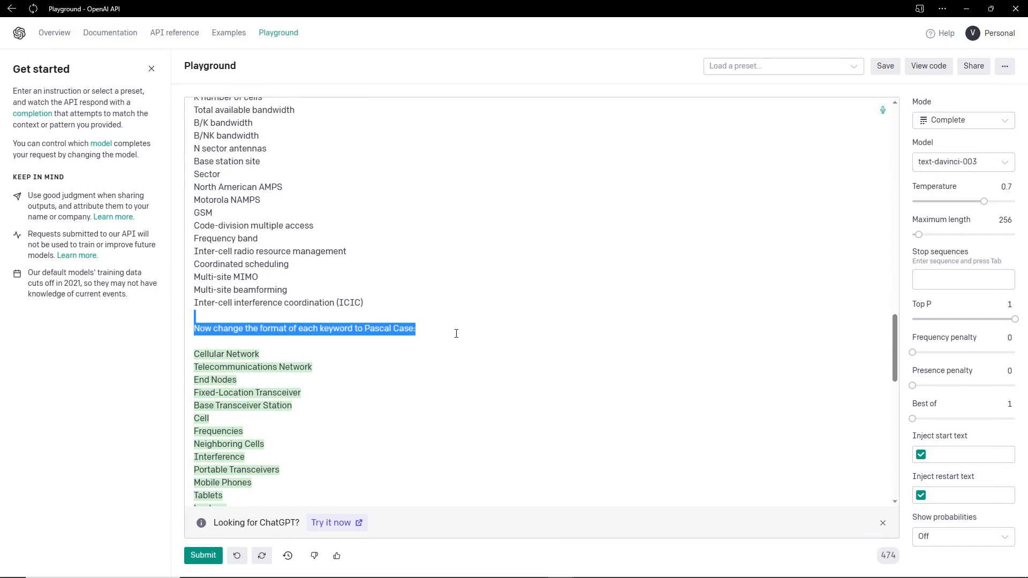
pyautogui.hotkey('shift', 'Up')
pyautogui.hotkey('shift', 'Up')
pyautogui.hotkey('shift', 'Up')
pyautogui.hotkey('shift', 'Up')
pyautogui.hotkey('shift', 'Up')
pyautogui.hotkey('shift', 'Up')
pyautogui.hotkey('shift', 'Up')
pyautogui.hotkey('shift', 'Up')
pyautogui.hotkey('shift', 'Up')
pyautogui.hotkey('shift', 'Up')
pyautogui.hotkey('shift', 'Up')
pyautogui.hotkey('shift', 'Up')
pyautogui.hotkey('shift', 'Up')
pyautogui.hotkey('shift', 'Up')
pyautogui.hotkey('shift', 'Up')
pyautogui.hotkey('shift', 'Up')
pyautogui.hotkey('shift', 'Up')
pyautogui.hotkey('shift', 'Up')
pyautogui.hotkey('shift', 'Up')
pyautogui.hotkey('shift', 'Up')
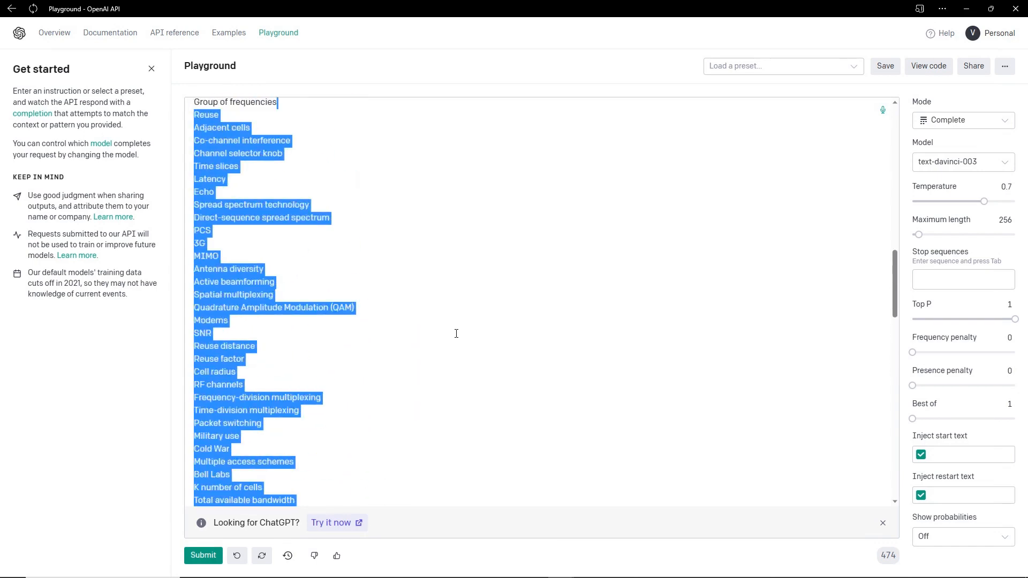
pyautogui.hotkey('shift', 'Up')
pyautogui.hotkey('shift', 'Up')
pyautogui.hotkey('shift', 'Up')
pyautogui.hotkey('shift', 'Up')
pyautogui.hotkey('shift', 'Up')
pyautogui.hotkey('shift', 'Up')
pyautogui.hotkey('shift', 'Up')
pyautogui.hotkey('shift', 'Up')
pyautogui.hotkey('shift', 'Up')
pyautogui.hotkey('shift', 'Up')
pyautogui.hotkey('shift', 'Up')
pyautogui.hotkey('shift', 'Up')
pyautogui.hotkey('shift', 'Up')
pyautogui.hotkey('shift', 'Up')
pyautogui.hotkey('shift', 'Up')
pyautogui.hotkey('shift', 'Up')
pyautogui.hotkey('shift', 'Up')
pyautogui.hotkey('shift', 'Up')
pyautogui.hotkey('shift', 'Up')
pyautogui.hotkey('shift', 'Up')
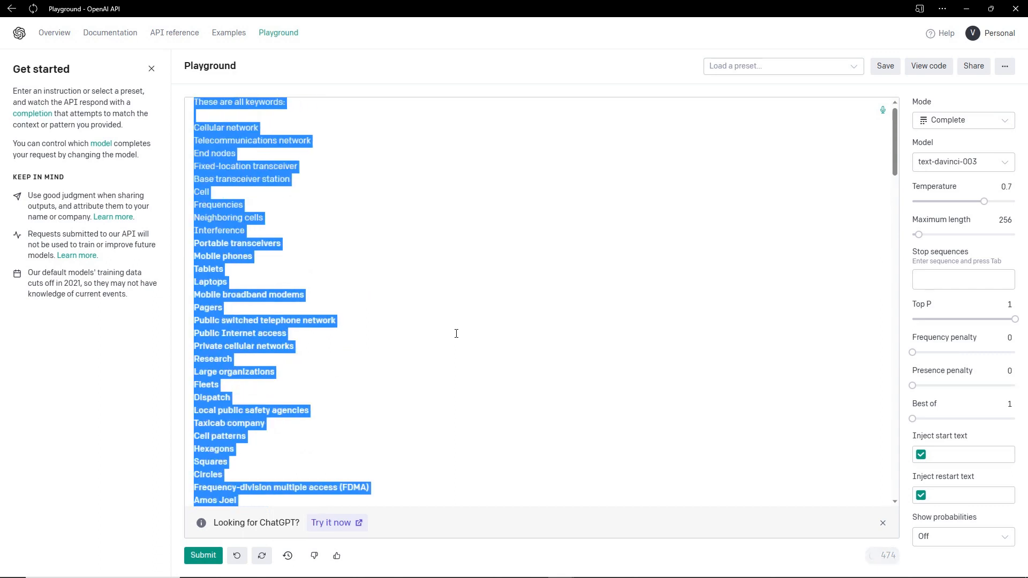
pyautogui.hotkey('shift', 'Down')
pyautogui.hotkey('shift', 'Down')
pyautogui.hotkey('shift', 'Home')
pyautogui.hotkey('ctrl', 'v')
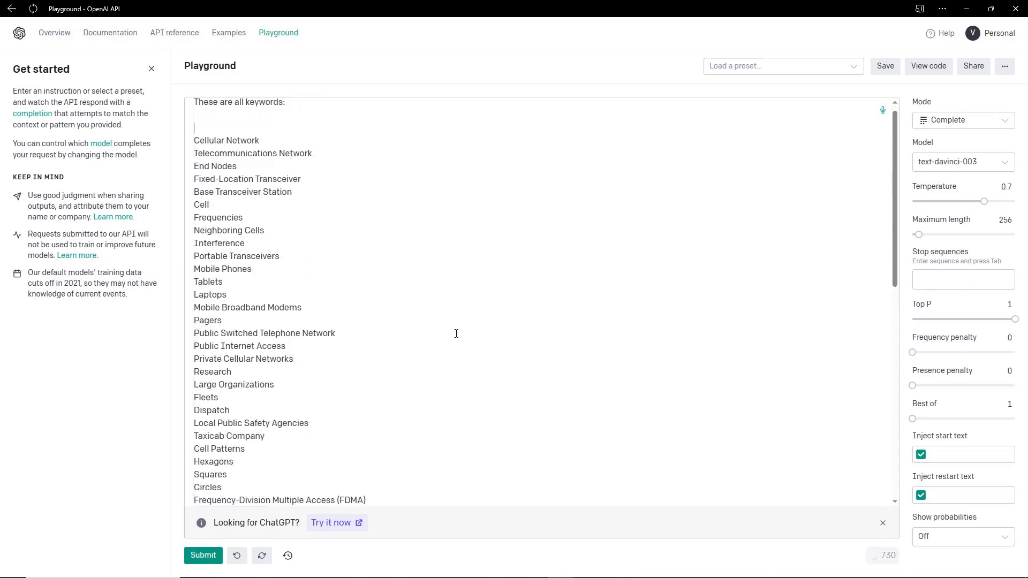
# Switch to the prompts file in Notepad and copy the line "Now return each keyword in its singular, rather than plural, form:".
pyautogui.scroll(-10, 456, 334)
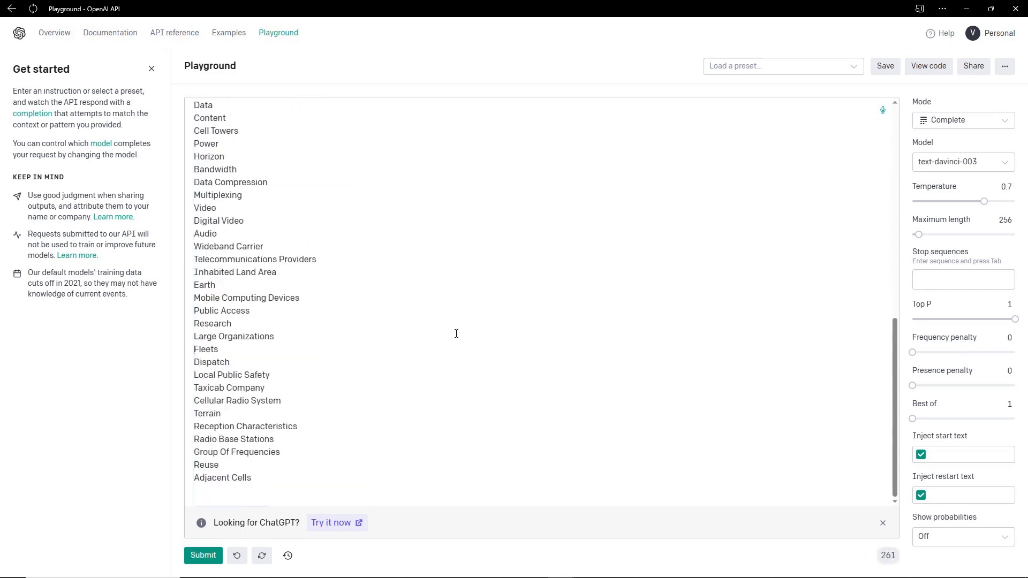
pyautogui.hotkey('alt', 'Tab')
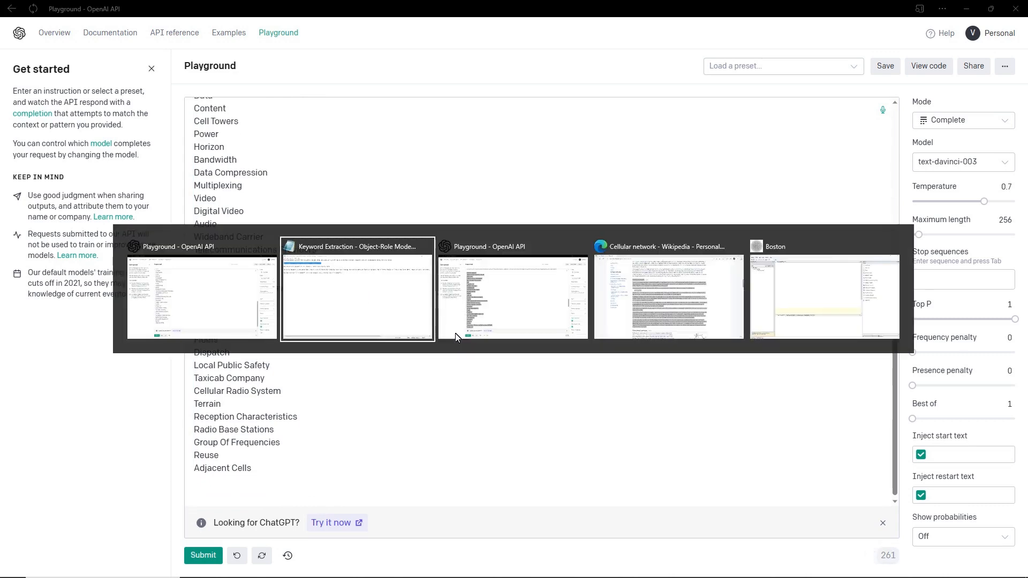
pyautogui.press('Home')
pyautogui.press('Down')
pyautogui.press('Down')
pyautogui.hotkey('shift', 'End')
pyautogui.hotkey('ctrl', 'c')
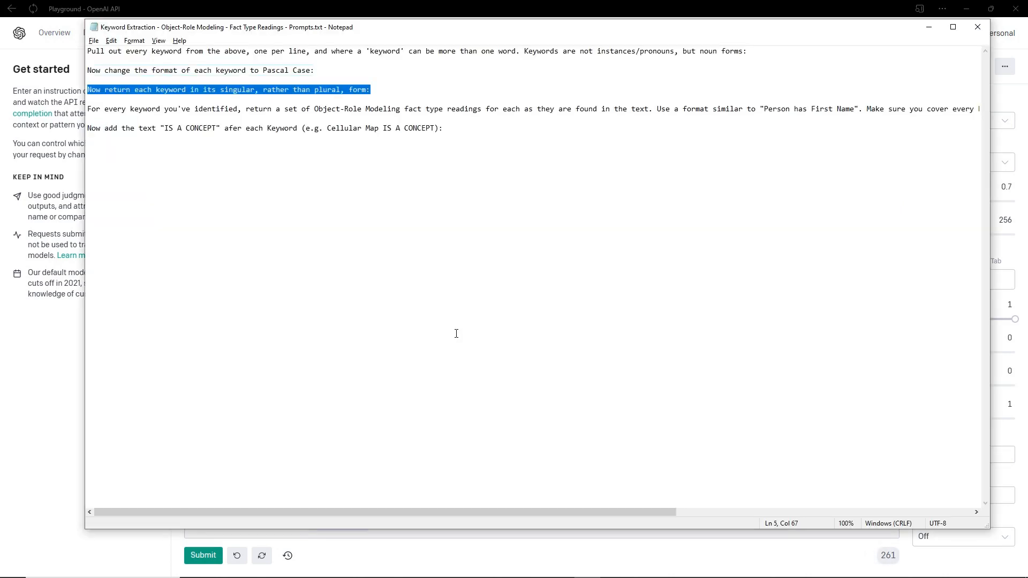
# Return to the Playground, paste the singular-form instruction below the last keyword, and submit the prompt.
pyautogui.hotkey('alt', 'Tab')
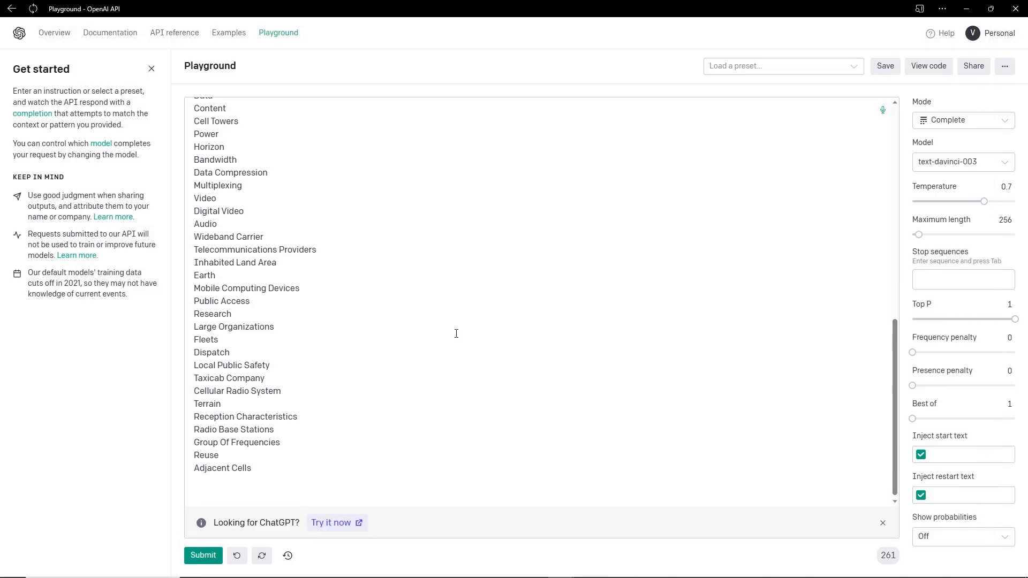
pyautogui.hotkey('ctrl', 'v')
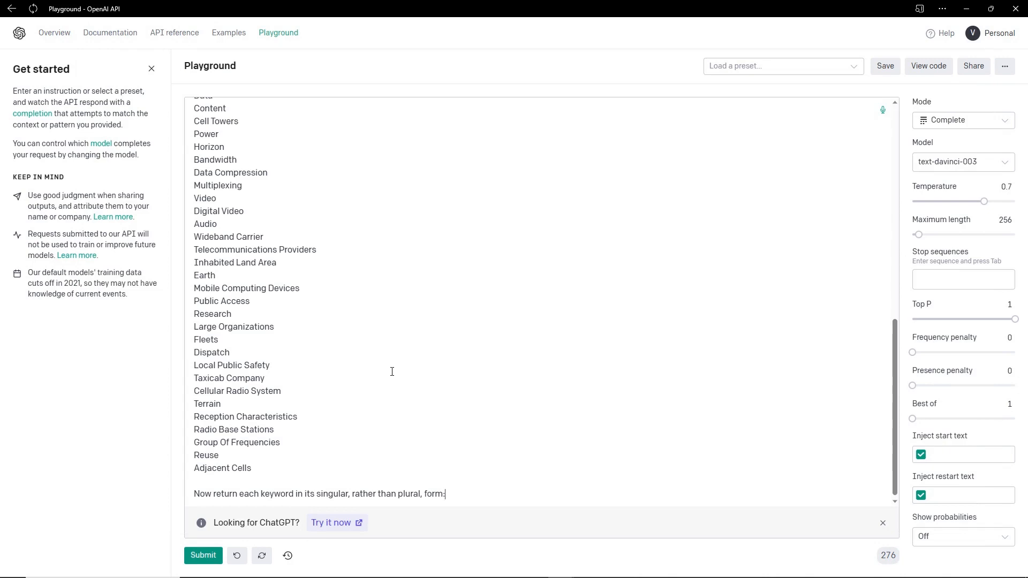
pyautogui.click(202, 556)
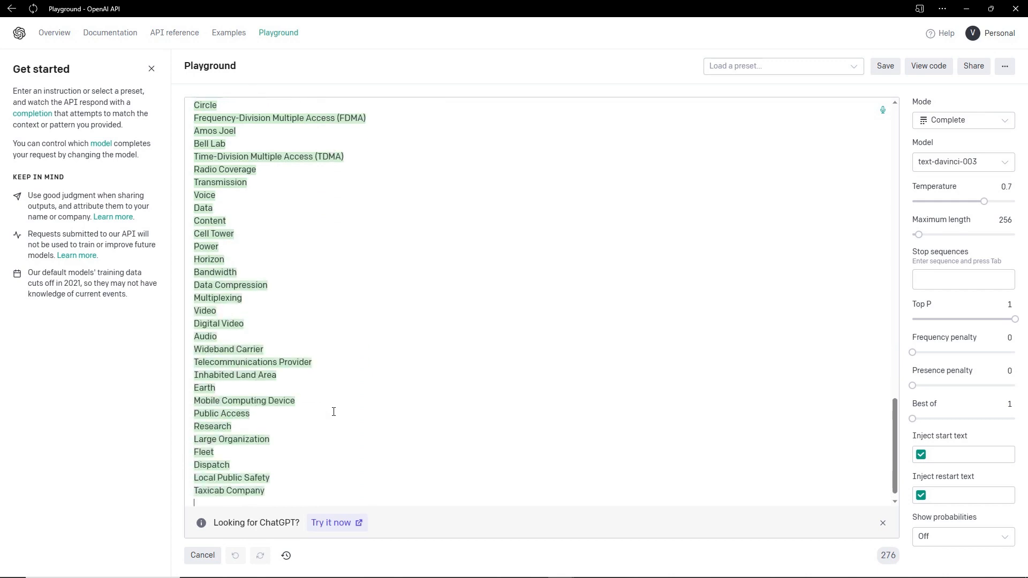
# Delete the plural keyword list and the singular-form instruction, keeping only the singular keywords under "These are all keywords:".
pyautogui.scroll(20, 334, 411)
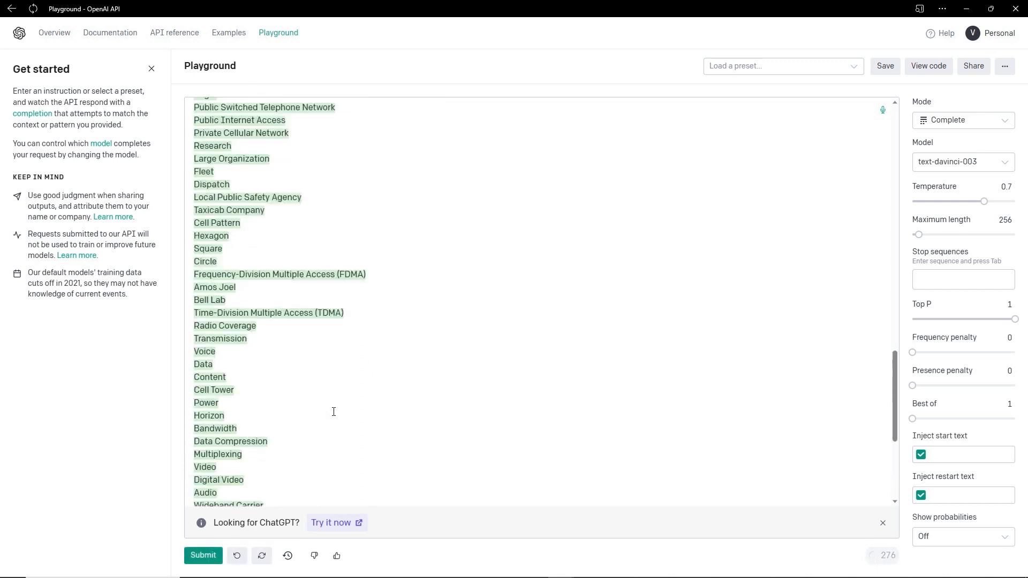
pyautogui.click(472, 421)
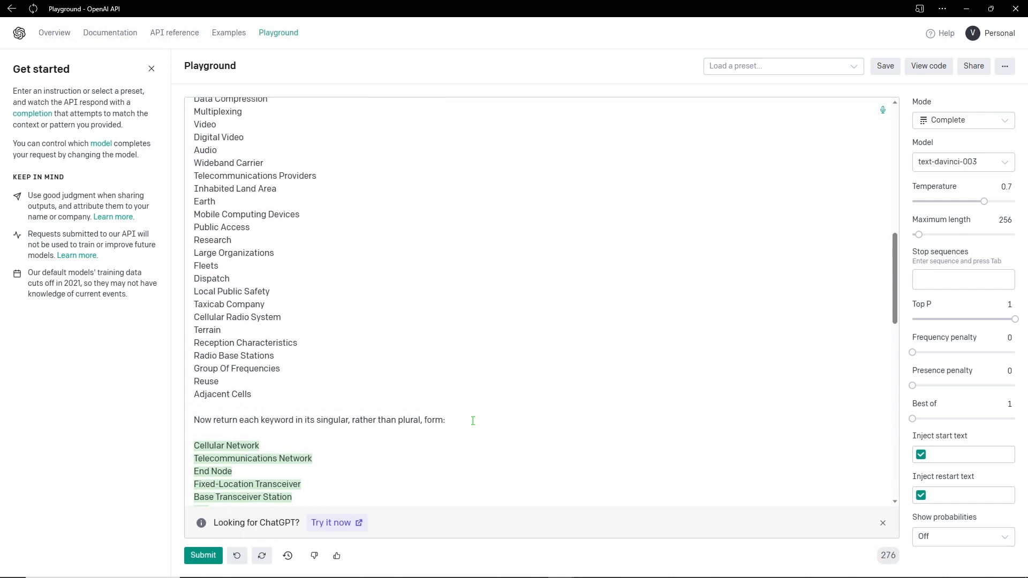
pyautogui.hotkey('shift', 'Up')
pyautogui.hotkey('shift', 'Up')
pyautogui.hotkey('shift', 'Up')
pyautogui.hotkey('shift', 'Up')
pyautogui.hotkey('shift', 'Up')
pyautogui.hotkey('shift', 'Up')
pyautogui.hotkey('shift', 'Up')
pyautogui.hotkey('shift', 'Up')
pyautogui.hotkey('shift', 'Up')
pyautogui.hotkey('shift', 'Up')
pyautogui.hotkey('shift', 'Up')
pyautogui.hotkey('shift', 'Up')
pyautogui.hotkey('shift', 'Up')
pyautogui.hotkey('shift', 'Up')
pyautogui.hotkey('shift', 'Up')
pyautogui.hotkey('shift', 'Up')
pyautogui.hotkey('shift', 'Up')
pyautogui.hotkey('shift', 'Up')
pyautogui.hotkey('shift', 'Up')
pyautogui.hotkey('shift', 'Up')
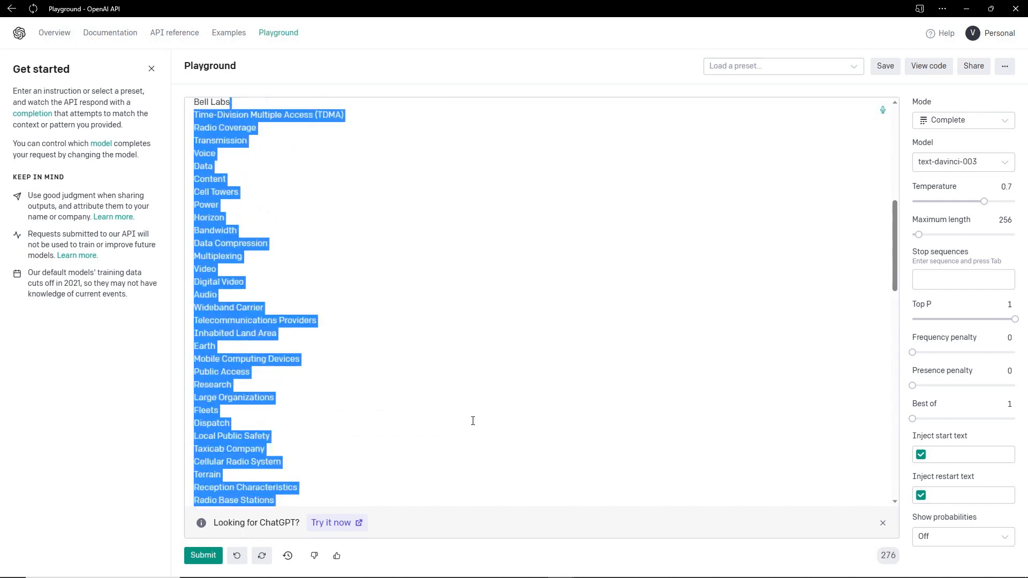
pyautogui.hotkey('shift', 'Up')
pyautogui.hotkey('shift', 'Up')
pyautogui.hotkey('shift', 'Up')
pyautogui.hotkey('shift', 'Up')
pyautogui.hotkey('shift', 'Up')
pyautogui.hotkey('shift', 'Up')
pyautogui.hotkey('shift', 'Up')
pyautogui.hotkey('shift', 'Up')
pyautogui.hotkey('shift', 'Up')
pyautogui.hotkey('shift', 'Up')
pyautogui.hotkey('shift', 'Up')
pyautogui.hotkey('shift', 'Up')
pyautogui.hotkey('shift', 'Up')
pyautogui.hotkey('shift', 'Up')
pyautogui.hotkey('shift', 'Up')
pyautogui.hotkey('shift', 'Up')
pyautogui.hotkey('shift', 'Up')
pyautogui.hotkey('shift', 'Up')
pyautogui.hotkey('shift', 'Up')
pyautogui.hotkey('shift', 'Up')
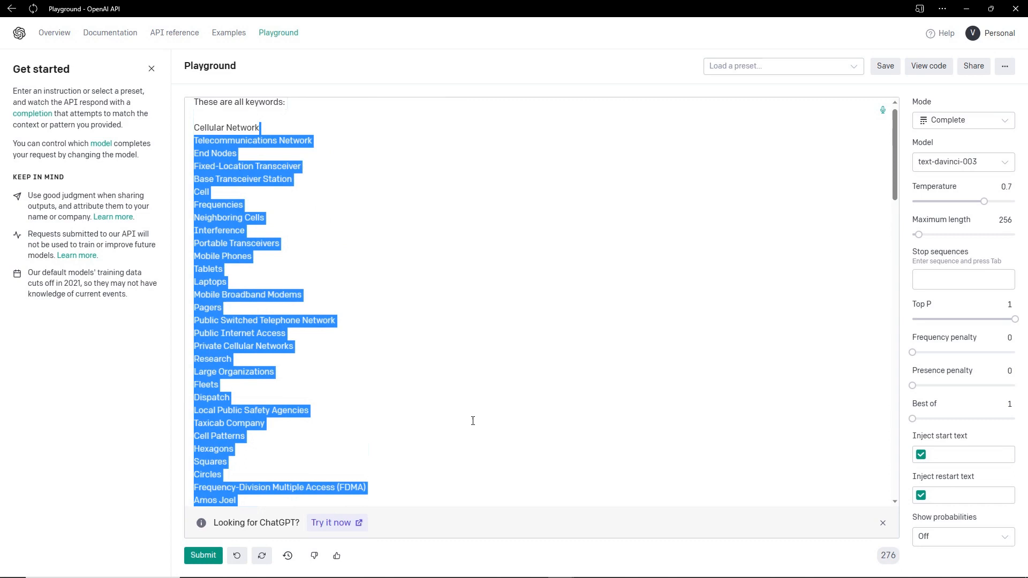
pyautogui.press('BackSpace')
pyautogui.hotkey('ctrl', 'Return')
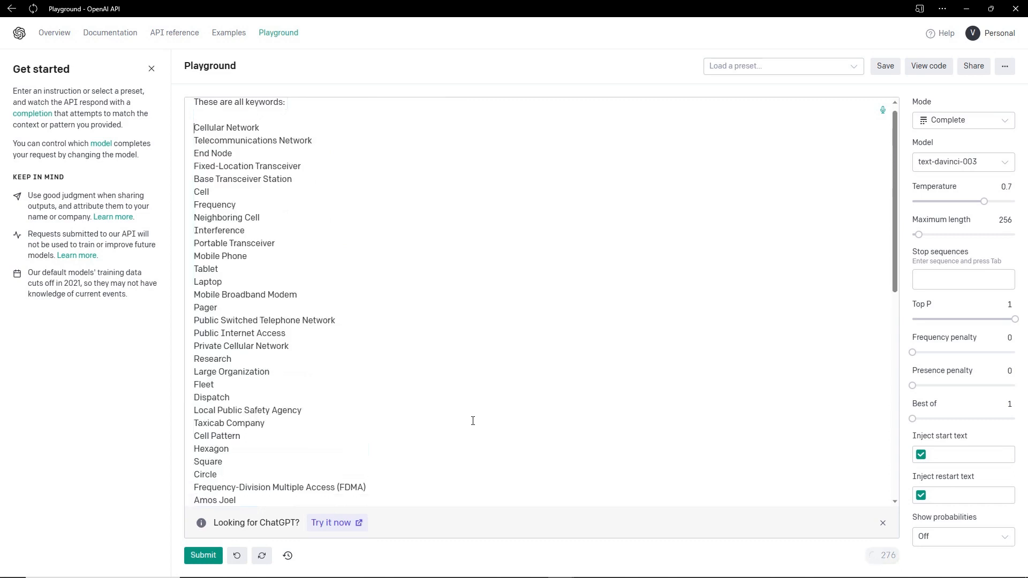
# Switch to the prompts file in Notepad and copy the line "Now add the text "IS A CONCEPT" afer each Keyword (e.g. Cellular Map IS A CONCEPT):".
pyautogui.hotkey('alt', 'Tab')
pyautogui.click(473, 420)
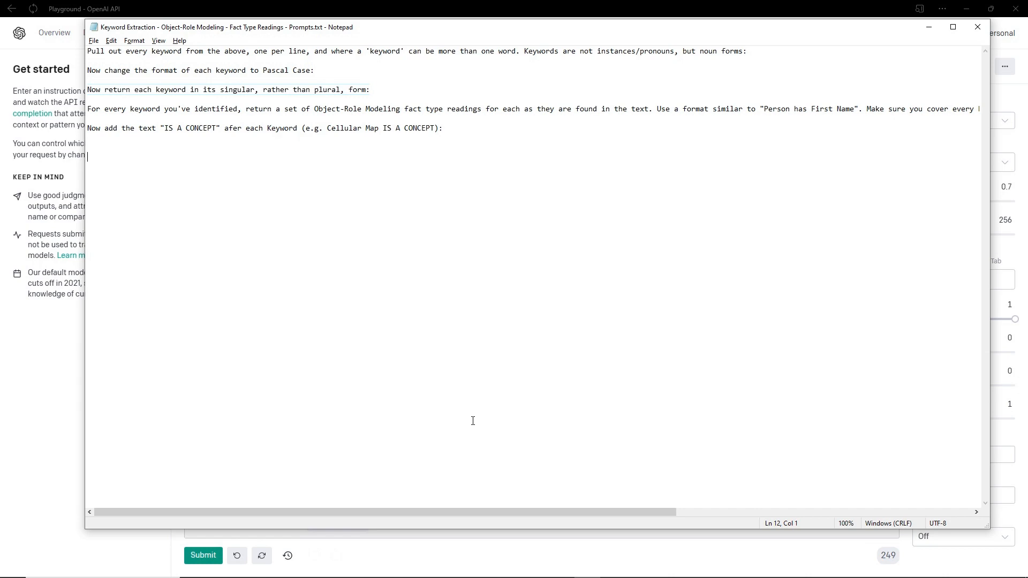
pyautogui.press('Up')
pyautogui.hotkey('shift', 'End')
pyautogui.hotkey('ctrl', 'c')
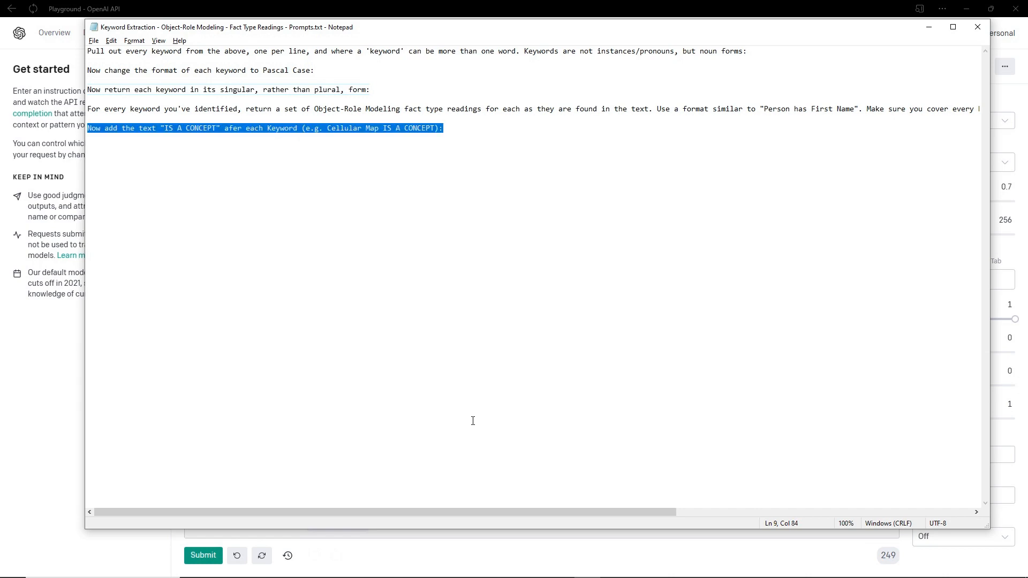
# Return to the Playground and paste the "IS A CONCEPT" instruction below the last singular keyword, separated by a blank line.
pyautogui.hotkey('alt', 'Tab')
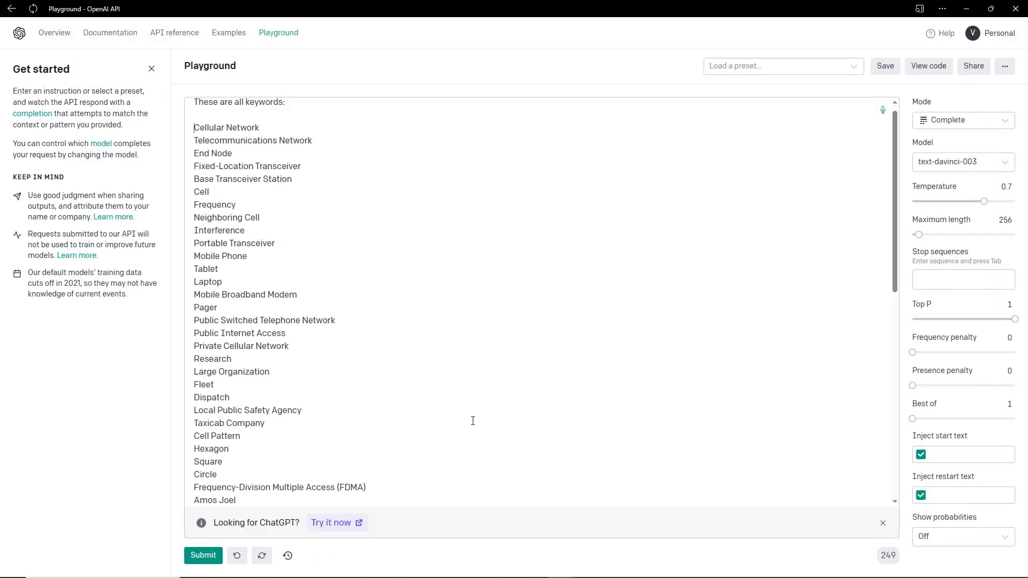
pyautogui.hotkey('ctrl', 'End')
pyautogui.press('Return')
pyautogui.press('Return')
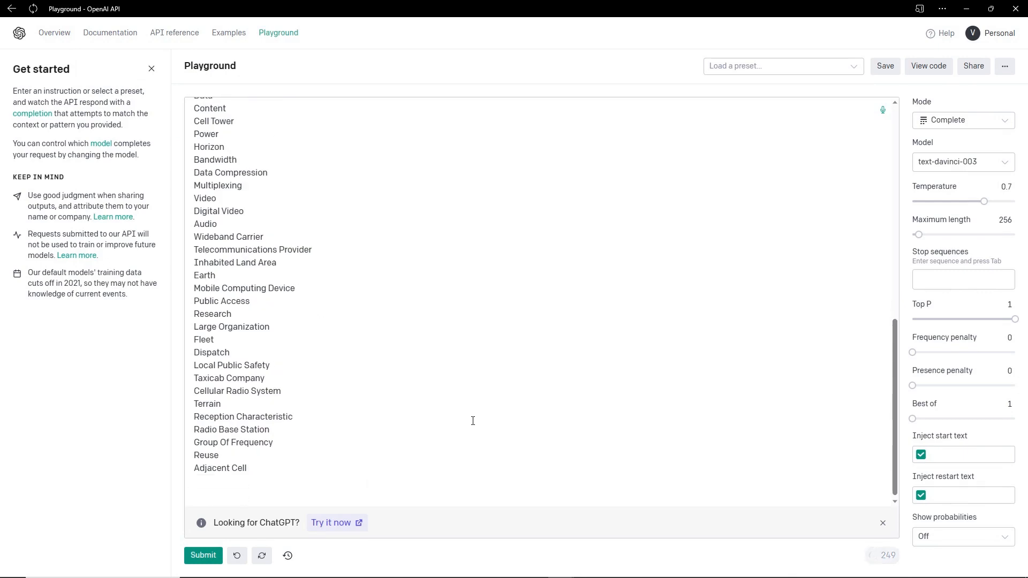
pyautogui.hotkey('ctrl', 'v')
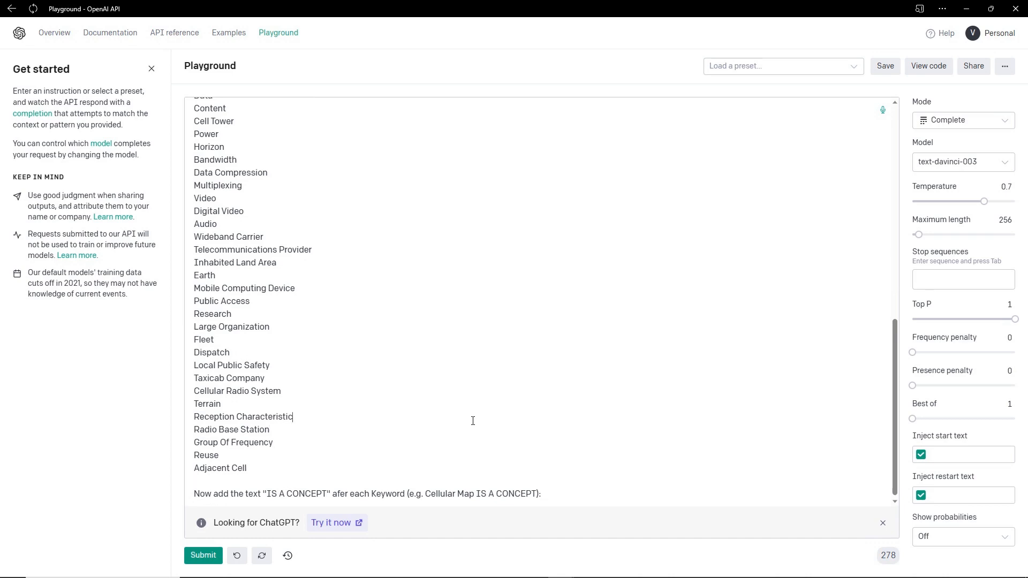
# Review the singular keyword list in the prompt from the beginning through to the "IS A CONCEPT" instruction.
pyautogui.hotkey('ctrl', 'Home')
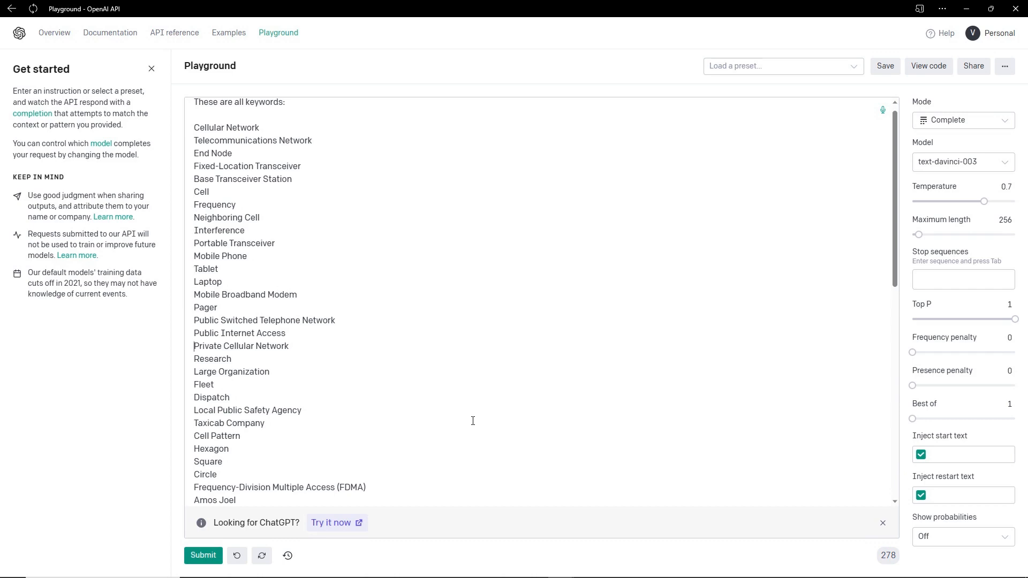
pyautogui.press('Down')
pyautogui.press('Down')
pyautogui.press('Down')
pyautogui.press('Down')
pyautogui.press('Down')
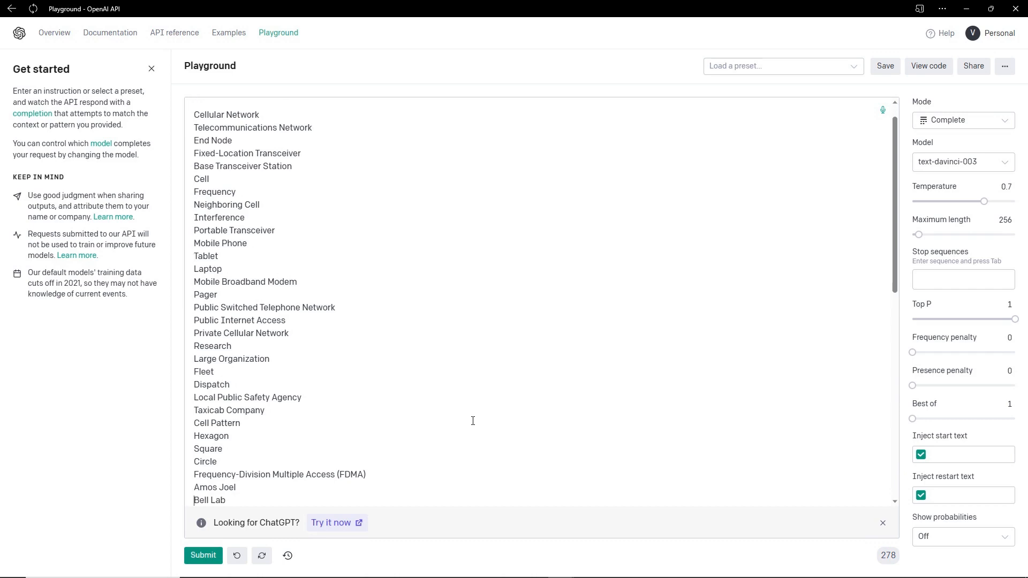
pyautogui.press('Down')
pyautogui.press('Down')
pyautogui.press('Down')
pyautogui.press('Down')
pyautogui.press('Down')
pyautogui.press('Down')
pyautogui.press('Down')
pyautogui.press('Down')
pyautogui.press('Down')
pyautogui.press('Down')
pyautogui.press('Down')
pyautogui.press('Down')
pyautogui.press('Down')
pyautogui.press('Down')
pyautogui.press('Down')
pyautogui.press('Down')
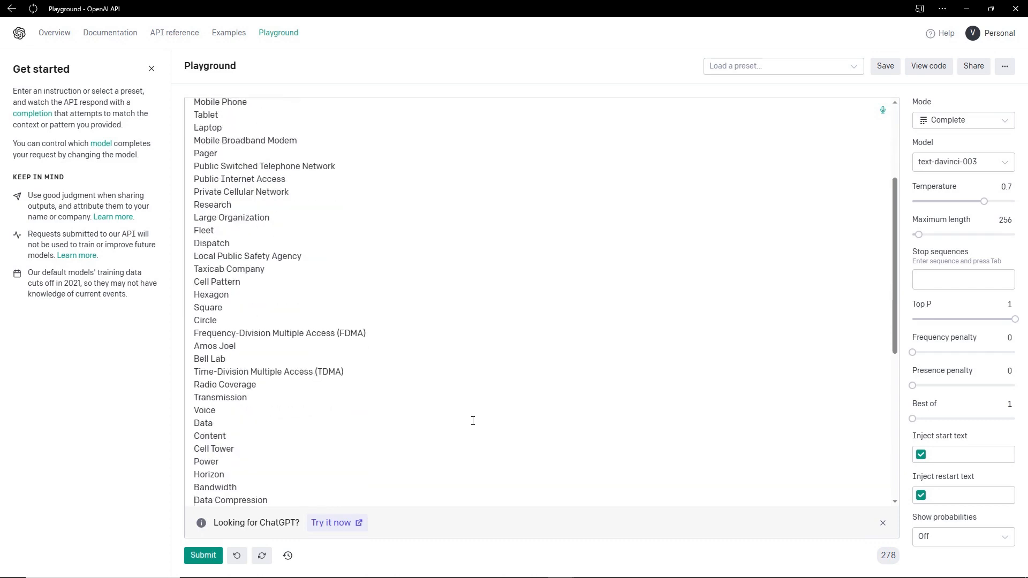
pyautogui.press('Down')
pyautogui.press('Down')
pyautogui.press('Down')
pyautogui.press('Down')
pyautogui.press('Down')
pyautogui.press('Down')
pyautogui.press('Down')
pyautogui.press('Down')
pyautogui.press('Down')
pyautogui.press('Down')
pyautogui.press('Down')
pyautogui.press('Down')
pyautogui.press('Down')
pyautogui.press('Down')
pyautogui.press('Down')
pyautogui.press('Down')
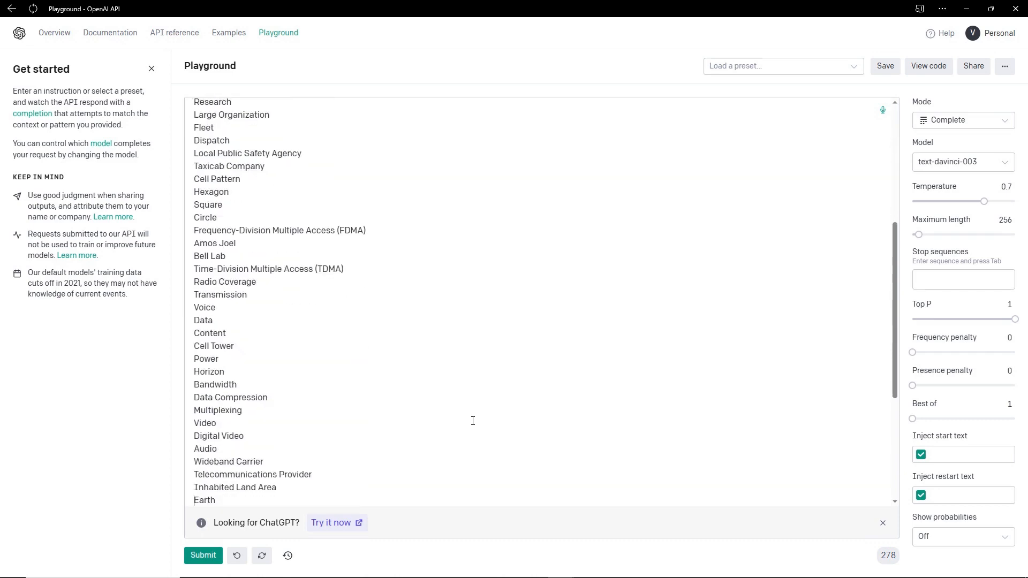
pyautogui.press('Down')
pyautogui.press('Down')
pyautogui.press('Down')
pyautogui.press('Down')
pyautogui.press('Down')
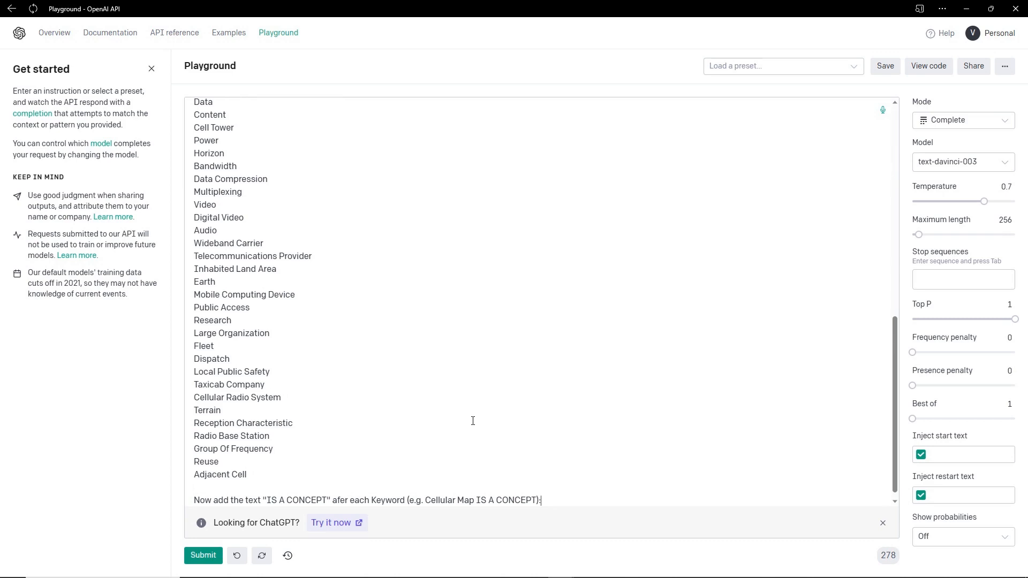
# Submit the prompt to add "IS A CONCEPT" after each keyword.
pyautogui.click(210, 558)
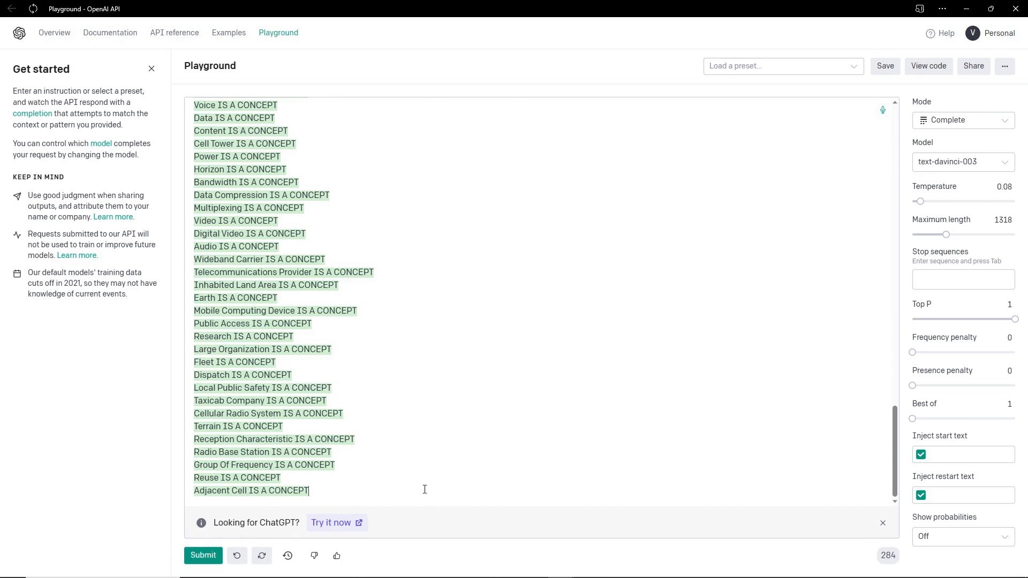
pyautogui.hotkey('shift', 'Up')
pyautogui.hotkey('shift', 'Up')
pyautogui.hotkey('shift', 'Up')
pyautogui.hotkey('shift', 'Up')
pyautogui.hotkey('shift', 'Up')
pyautogui.hotkey('shift', 'Up')
pyautogui.hotkey('shift', 'Up')
pyautogui.hotkey('shift', 'Up')
pyautogui.hotkey('shift', 'Up')
pyautogui.hotkey('shift', 'Up')
pyautogui.hotkey('shift', 'Up')
pyautogui.hotkey('shift', 'Up')
pyautogui.hotkey('shift', 'Up')
pyautogui.hotkey('shift', 'Up')
pyautogui.hotkey('shift', 'Up')
pyautogui.hotkey('shift', 'Up')
pyautogui.hotkey('shift', 'Up')
pyautogui.hotkey('shift', 'Up')
pyautogui.hotkey('shift', 'Up')
pyautogui.hotkey('shift', 'Up')
pyautogui.hotkey('shift', 'Up')
pyautogui.hotkey('shift', 'Up')
pyautogui.hotkey('shift', 'Up')
pyautogui.hotkey('shift', 'Up')
pyautogui.hotkey('shift', 'Up')
pyautogui.hotkey('shift', 'Up')
pyautogui.hotkey('shift', 'Up')
pyautogui.hotkey('shift', 'Up')
pyautogui.hotkey('shift', 'Up')
pyautogui.hotkey('shift', 'Up')
pyautogui.hotkey('shift', 'Up')
pyautogui.hotkey('shift', 'Up')
pyautogui.hotkey('shift', 'Up')
pyautogui.hotkey('shift', 'Up')
pyautogui.hotkey('shift', 'Up')
pyautogui.hotkey('shift', 'Up')
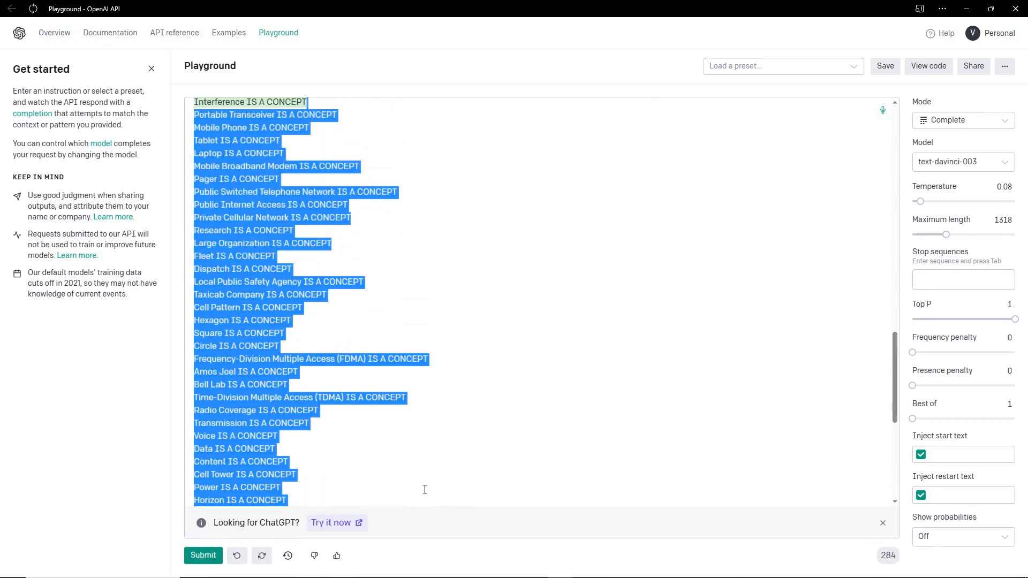
pyautogui.hotkey('shift', 'Up')
pyautogui.hotkey('shift', 'Up')
pyautogui.hotkey('shift', 'Up')
pyautogui.hotkey('shift', 'Up')
pyautogui.hotkey('shift', 'Up')
pyautogui.hotkey('shift', 'Up')
pyautogui.hotkey('shift', 'Up')
pyautogui.hotkey('shift', 'Up')
pyautogui.hotkey('shift', 'Up')
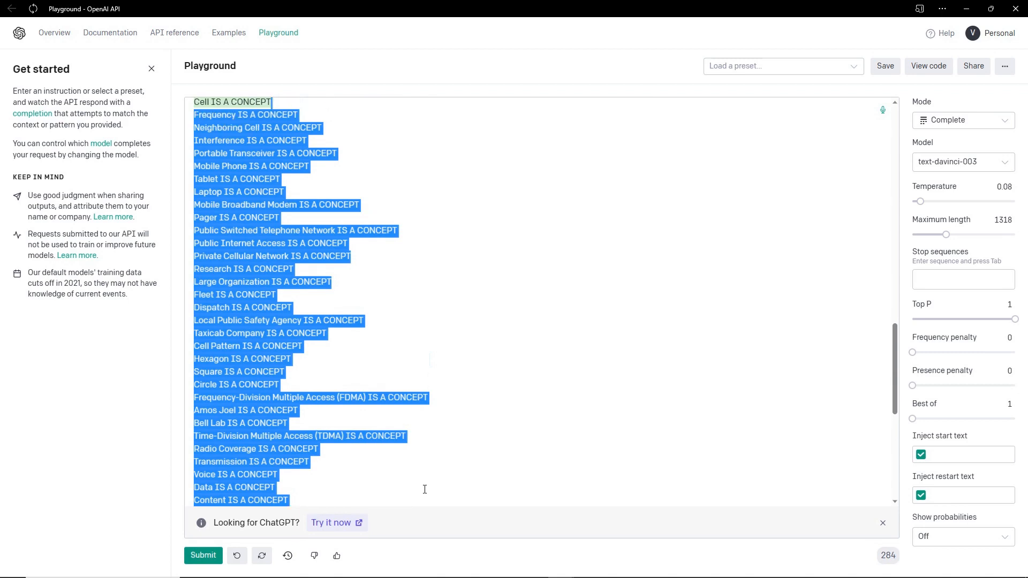
pyautogui.press('Up')
pyautogui.press('Up')
pyautogui.press('Up')
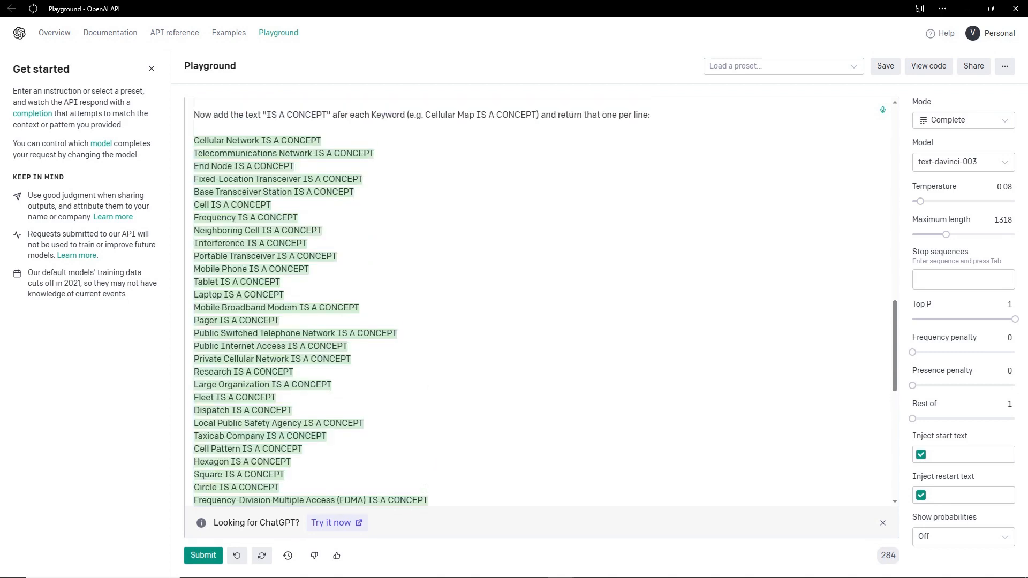
# Select and copy all generated "IS A CONCEPT" lines, from Cellular Network through the final Adjacent Cell line.
pyautogui.hotkey('ctrl', 'End')
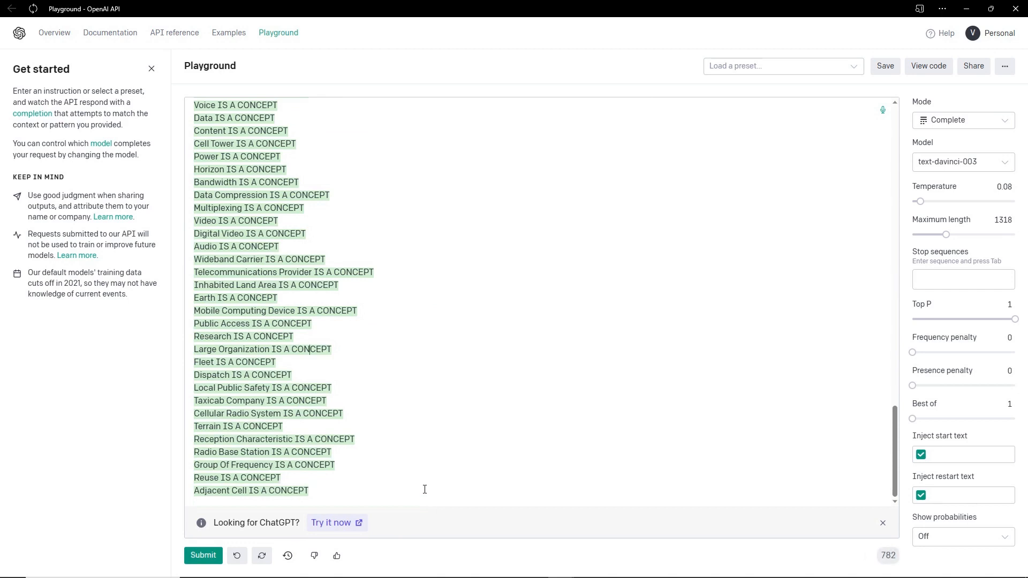
pyautogui.press('Up')
pyautogui.press('Up')
pyautogui.press('Up')
pyautogui.press('Up')
pyautogui.press('Up')
pyautogui.press('Up')
pyautogui.press('Up')
pyautogui.press('Up')
pyautogui.press('Up')
pyautogui.press('Up')
pyautogui.press('Up')
pyautogui.press('Up')
pyautogui.press('Up')
pyautogui.press('Up')
pyautogui.press('Up')
pyautogui.press('Up')
pyautogui.press('Up')
pyautogui.press('Up')
pyautogui.press('Up')
pyautogui.press('Up')
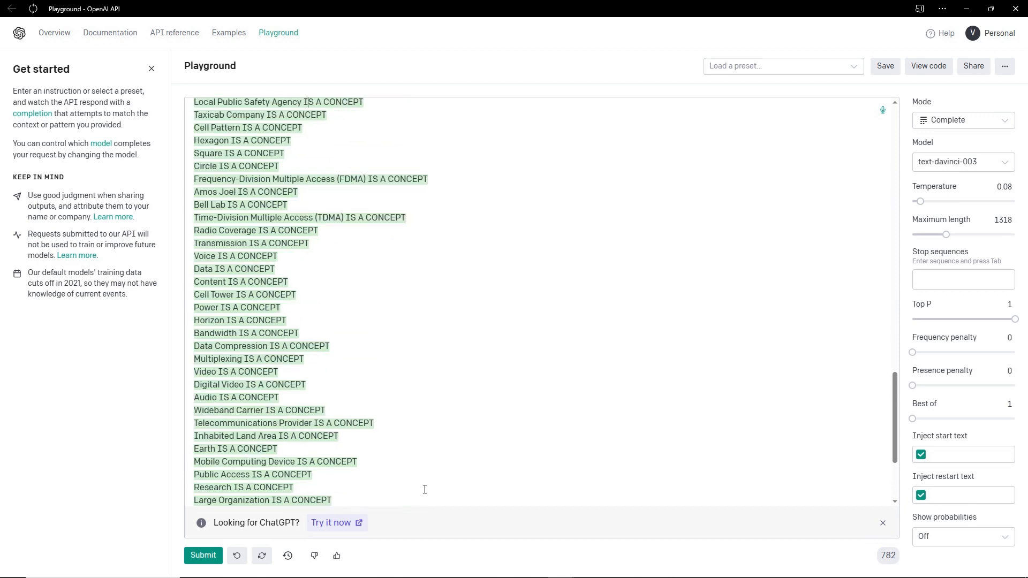
pyautogui.press('Up')
pyautogui.press('Up')
pyautogui.press('Up')
pyautogui.press('Up')
pyautogui.press('Up')
pyautogui.press('Up')
pyautogui.press('Up')
pyautogui.press('Up')
pyautogui.press('Up')
pyautogui.press('Up')
pyautogui.press('Up')
pyautogui.press('Up')
pyautogui.press('Up')
pyautogui.press('Up')
pyautogui.press('Up')
pyautogui.press('Up')
pyautogui.press('Up')
pyautogui.press('Up')
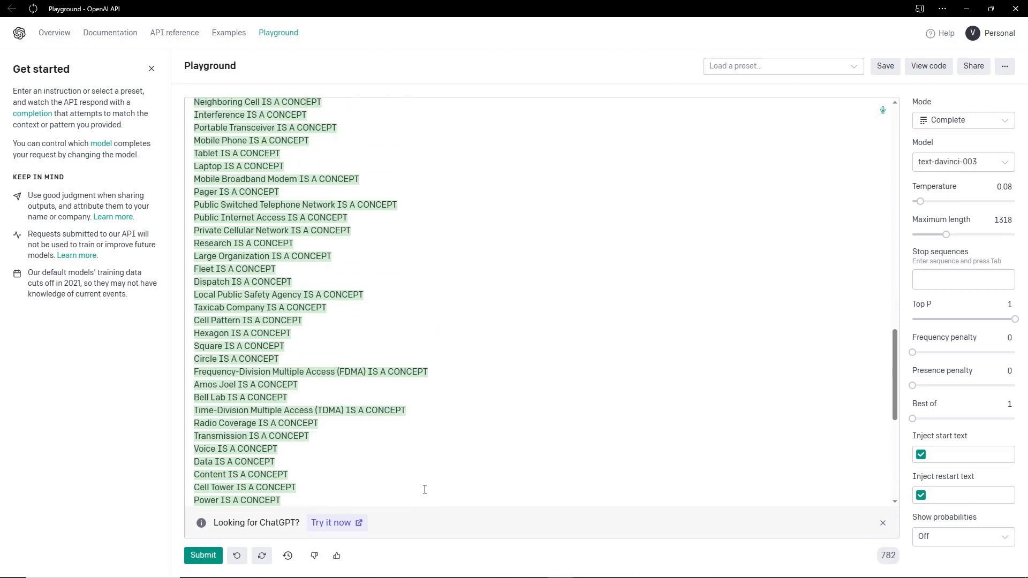
pyautogui.press('Up')
pyautogui.press('Up')
pyautogui.press('Up')
pyautogui.press('Up')
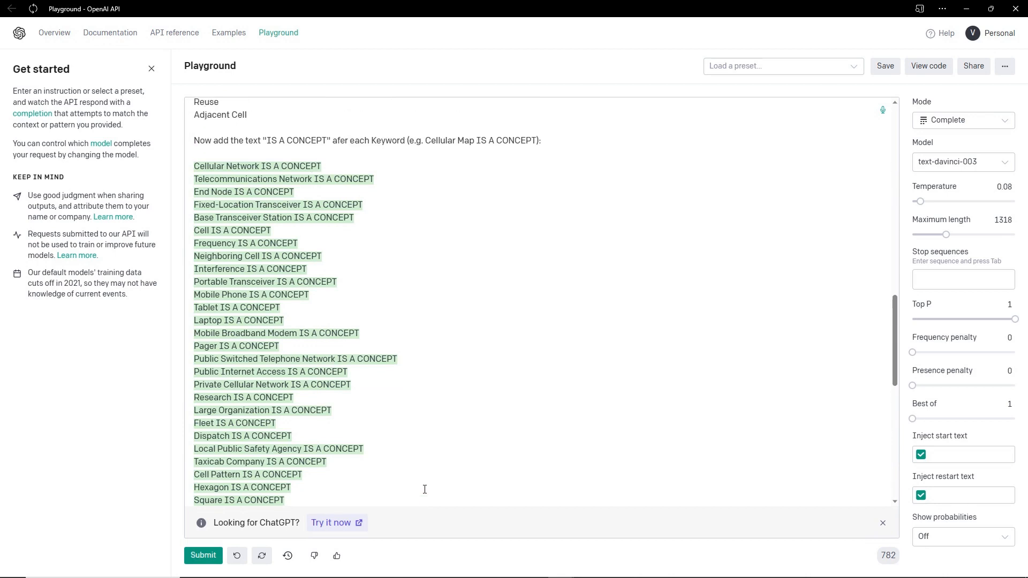
pyautogui.hotkey('shift', 'Down')
pyautogui.hotkey('shift', 'Down')
pyautogui.hotkey('shift', 'Down')
pyautogui.hotkey('shift', 'Down')
pyautogui.hotkey('shift', 'Down')
pyautogui.hotkey('shift', 'Down')
pyautogui.hotkey('shift', 'Down')
pyautogui.hotkey('shift', 'Down')
pyautogui.hotkey('shift', 'Down')
pyautogui.hotkey('shift', 'Down')
pyautogui.hotkey('shift', 'Down')
pyautogui.hotkey('shift', 'Down')
pyautogui.hotkey('shift', 'Down')
pyautogui.hotkey('shift', 'Down')
pyautogui.hotkey('shift', 'Down')
pyautogui.hotkey('shift', 'Down')
pyautogui.hotkey('shift', 'Down')
pyautogui.hotkey('shift', 'Down')
pyautogui.hotkey('shift', 'Down')
pyautogui.hotkey('shift', 'Down')
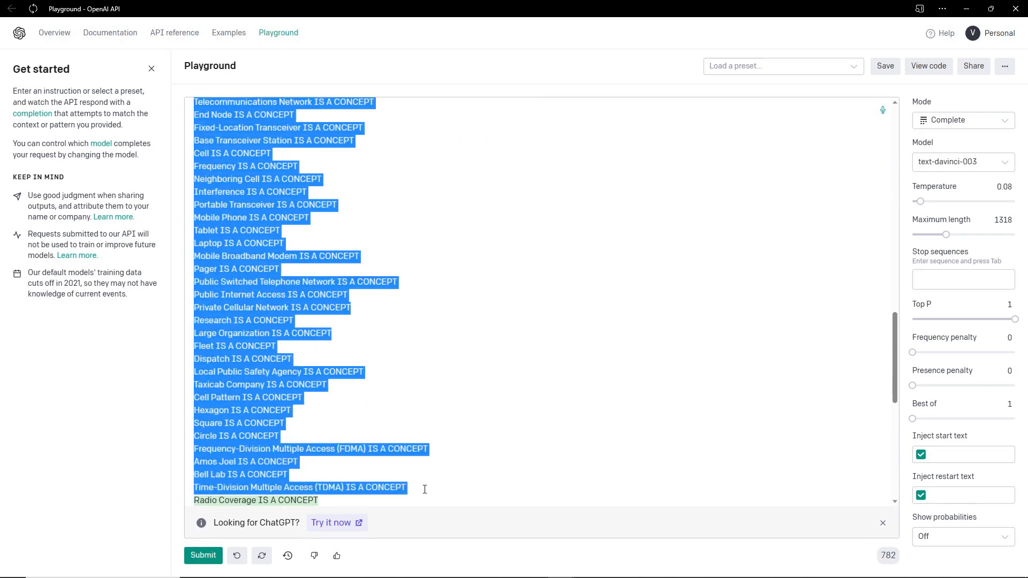
pyautogui.hotkey('shift', 'Down')
pyautogui.hotkey('shift', 'Down')
pyautogui.hotkey('shift', 'Down')
pyautogui.hotkey('shift', 'Down')
pyautogui.hotkey('shift', 'Down')
pyautogui.hotkey('shift', 'Down')
pyautogui.hotkey('shift', 'Down')
pyautogui.hotkey('shift', 'Down')
pyautogui.hotkey('shift', 'Down')
pyautogui.hotkey('shift', 'Down')
pyautogui.hotkey('shift', 'Down')
pyautogui.hotkey('shift', 'Down')
pyautogui.hotkey('shift', 'Down')
pyautogui.hotkey('shift', 'Down')
pyautogui.hotkey('shift', 'Down')
pyautogui.hotkey('shift', 'Down')
pyautogui.hotkey('shift', 'Down')
pyautogui.hotkey('shift', 'Down')
pyautogui.hotkey('shift', 'Down')
pyautogui.hotkey('shift', 'Down')
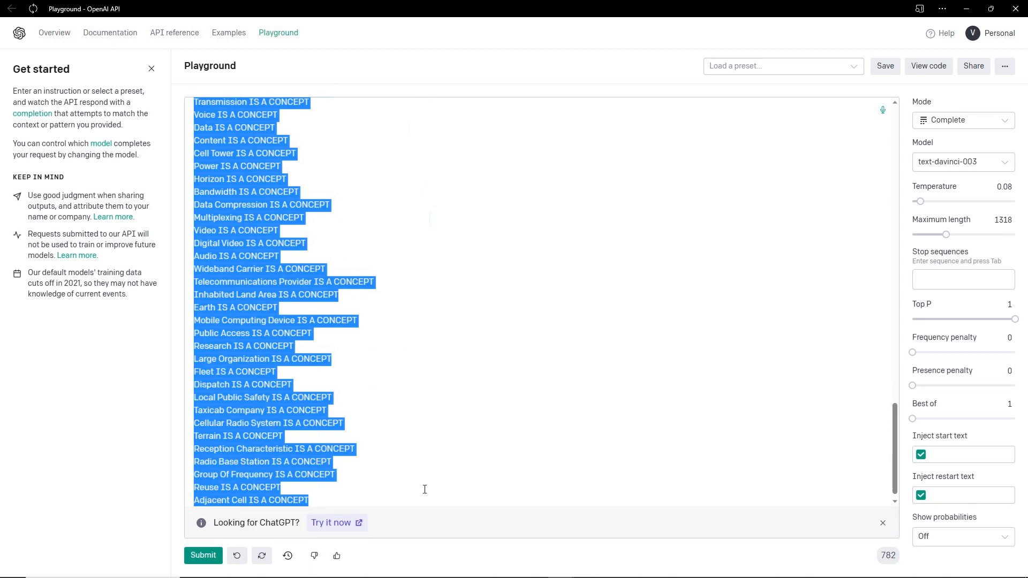
# Switch to Boston and open the FEKL Uploader for the Telephony model.
pyautogui.hotkey('alt', 'Tab')
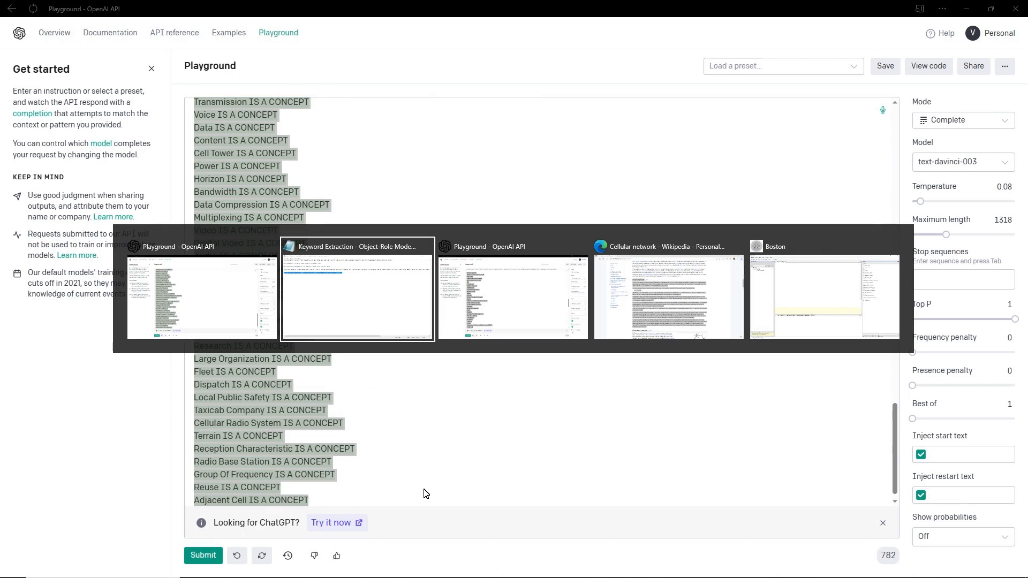
pyautogui.hotkey('alt', 'Tab')
pyautogui.hotkey('alt', 'Tab')
pyautogui.hotkey('alt', 'Tab')
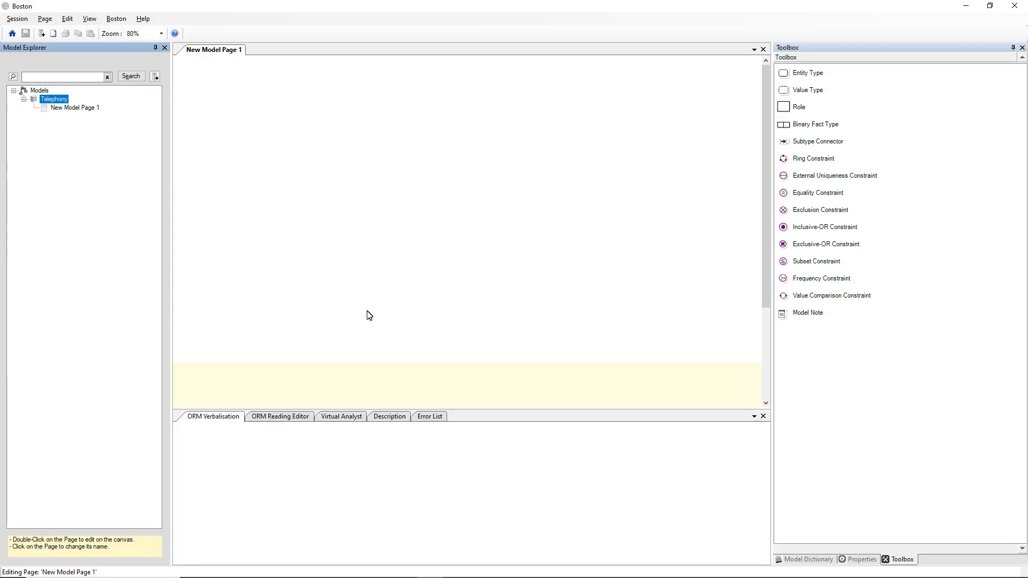
pyautogui.rightClick(59, 100)
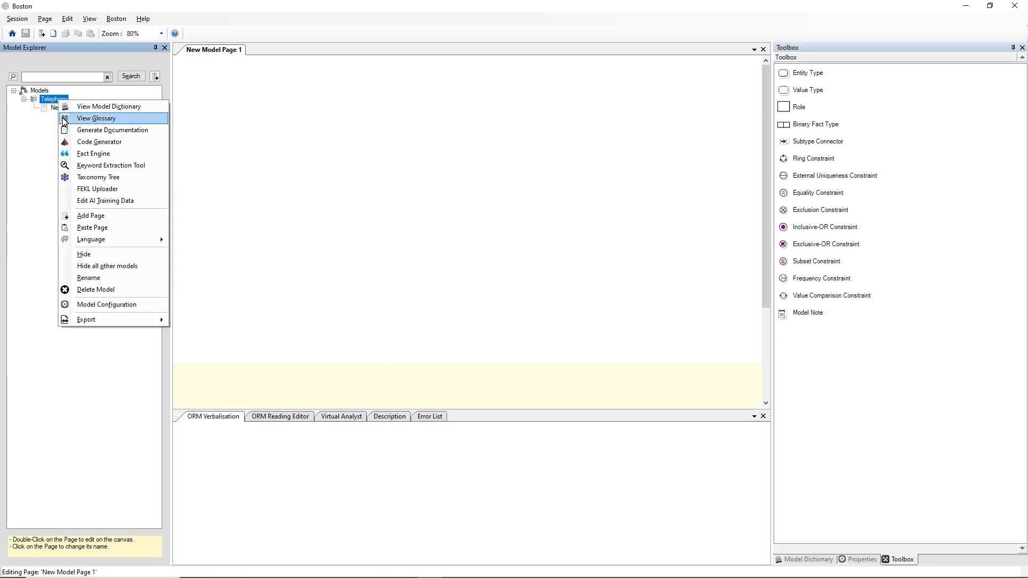
pyautogui.click(114, 192)
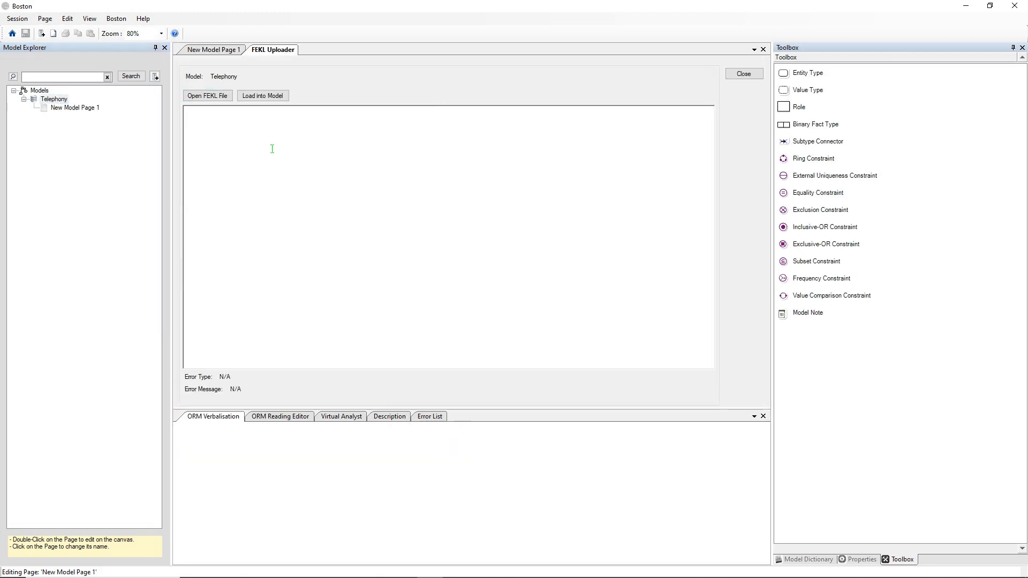
# Paste the copied "IS A CONCEPT" lines into the FEKL Uploader and load them into the Telephony model.
pyautogui.hotkey('ctrl', 'v')
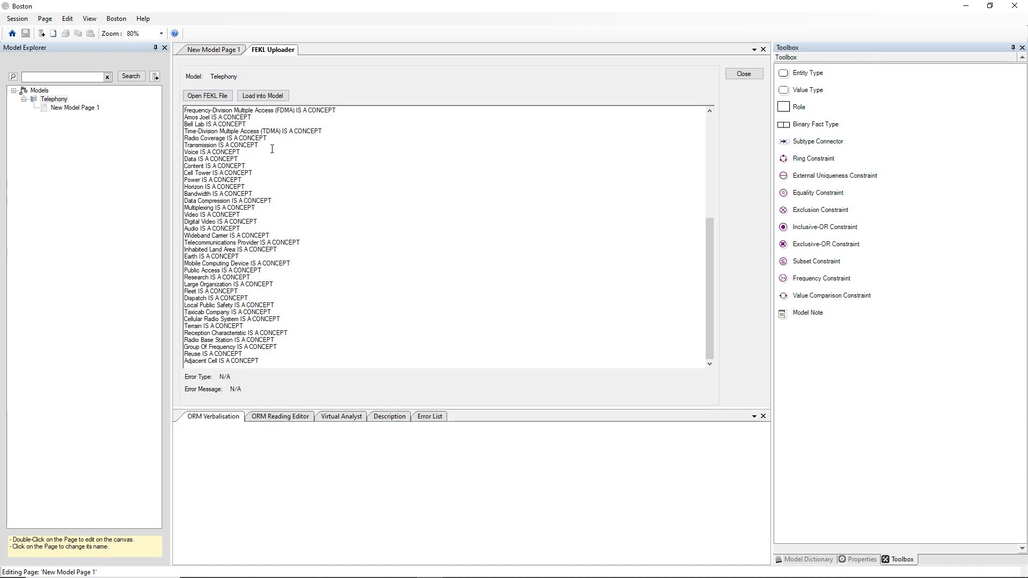
pyautogui.scroll(9, 272, 148)
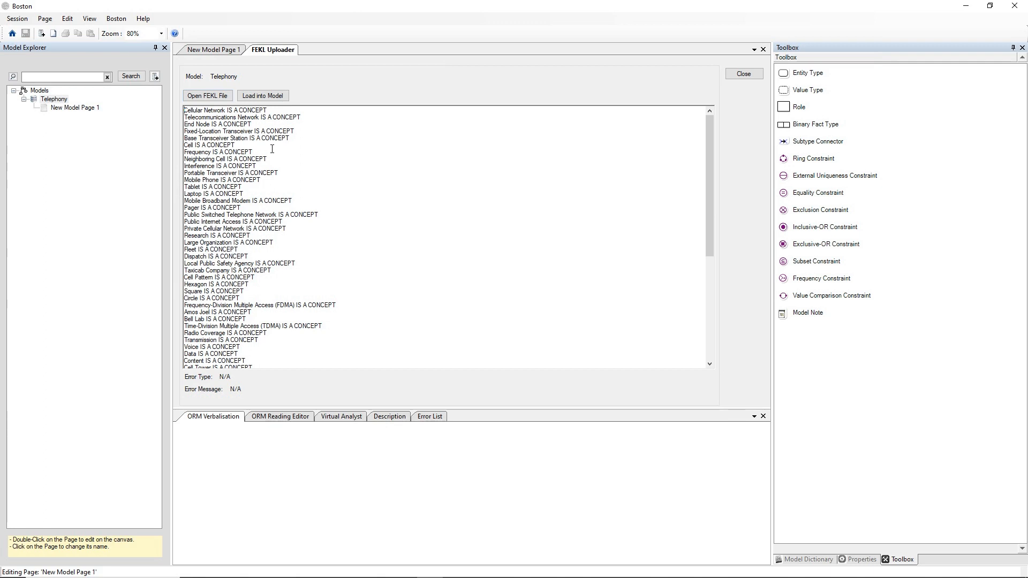
pyautogui.click(267, 100)
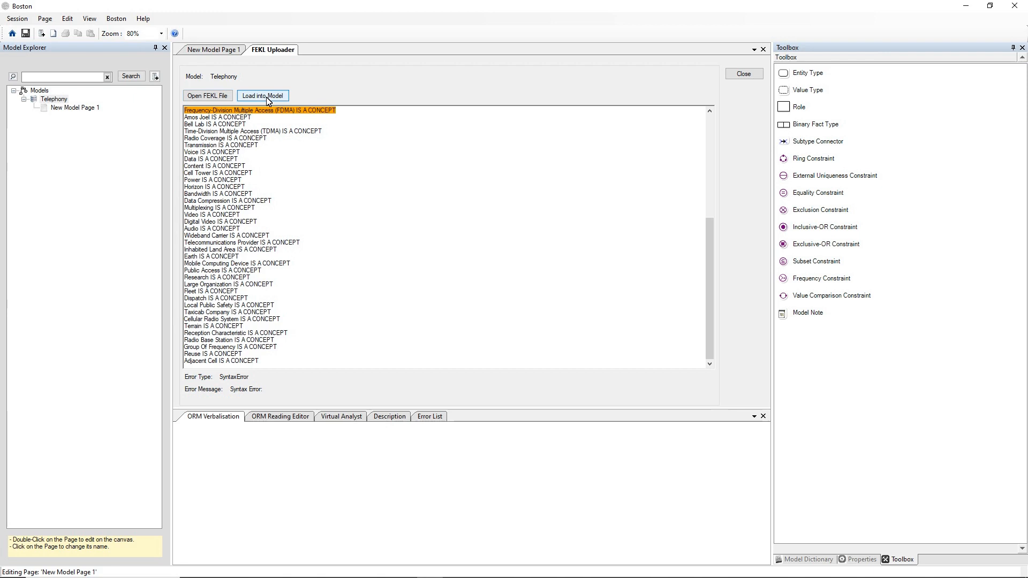
# Remove "(FDMA)" from the line so it reads "Frequency-Division Multiple Access IS A CONCEPT".
pyautogui.click(271, 97)
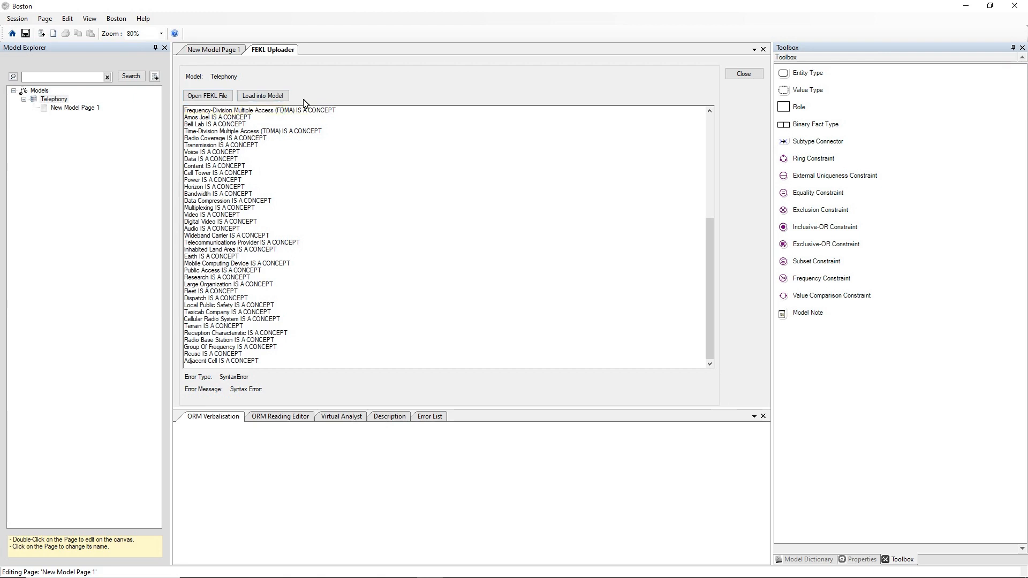
pyautogui.hotkey('shift', 'Right')
pyautogui.hotkey('shift', 'Right')
pyautogui.hotkey('shift', 'Right')
pyautogui.hotkey('shift', 'Right')
pyautogui.hotkey('shift', 'Right')
pyautogui.hotkey('shift', 'Right')
pyautogui.press('Delete')
pyautogui.press('Delete')
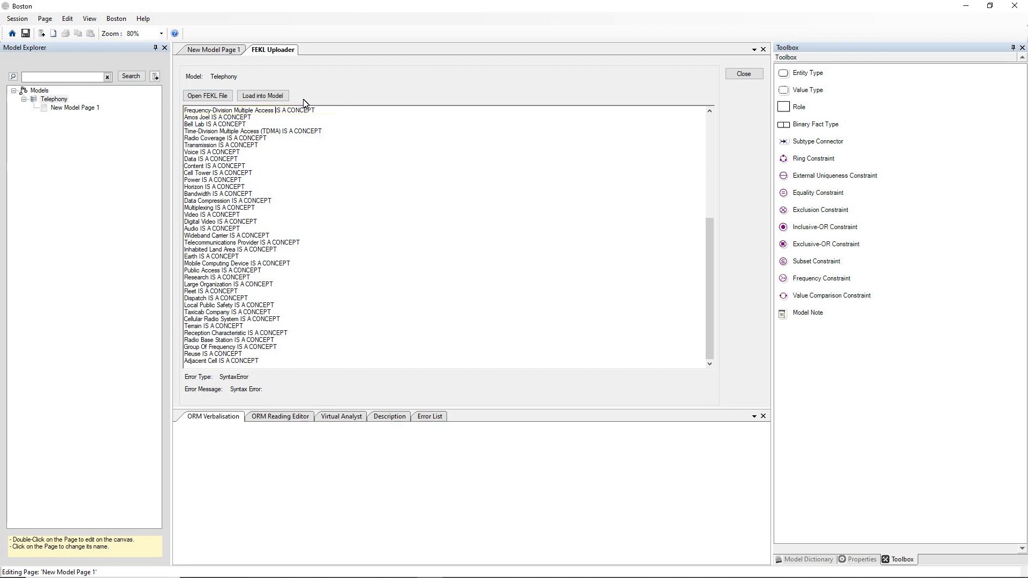
# Delete every line above "Frequency-Division Multiple Access IS A CONCEPT", keeping its initial F, and load the remaining lines into the model.
pyautogui.hotkey('shift', 'Up')
pyautogui.hotkey('shift', 'Up')
pyautogui.hotkey('shift', 'Up')
pyautogui.hotkey('shift', 'Up')
pyautogui.hotkey('shift', 'Up')
pyautogui.hotkey('shift', 'Up')
pyautogui.hotkey('shift', 'Up')
pyautogui.hotkey('shift', 'Up')
pyautogui.hotkey('shift', 'Up')
pyautogui.hotkey('shift', 'Up')
pyautogui.hotkey('shift', 'Up')
pyautogui.hotkey('shift', 'Up')
pyautogui.hotkey('shift', 'Up')
pyautogui.hotkey('shift', 'Up')
pyautogui.hotkey('shift', 'Up')
pyautogui.hotkey('shift', 'Up')
pyautogui.hotkey('shift', 'Up')
pyautogui.hotkey('shift', 'Up')
pyautogui.hotkey('shift', 'Up')
pyautogui.hotkey('shift', 'Up')
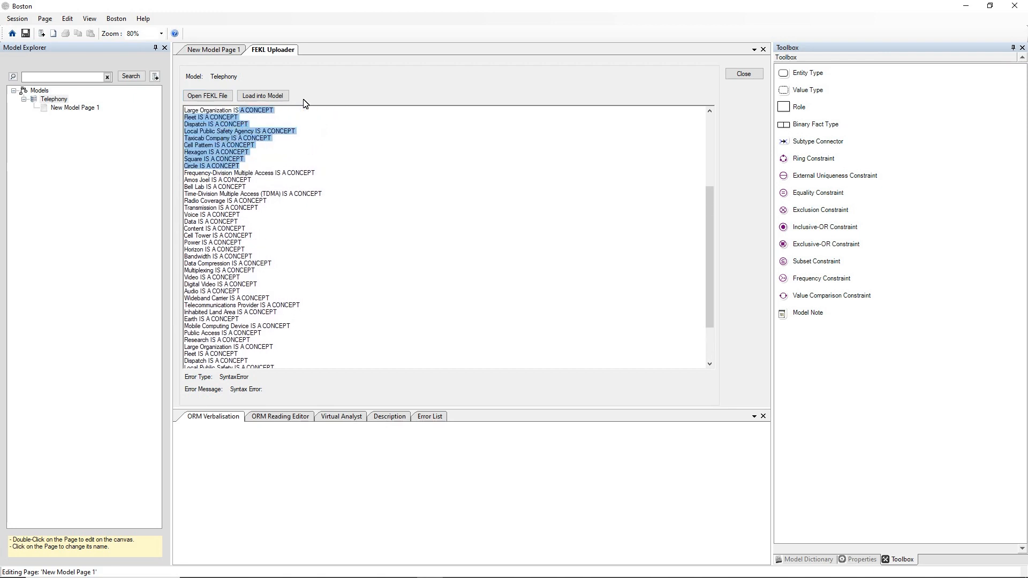
pyautogui.press('Delete')
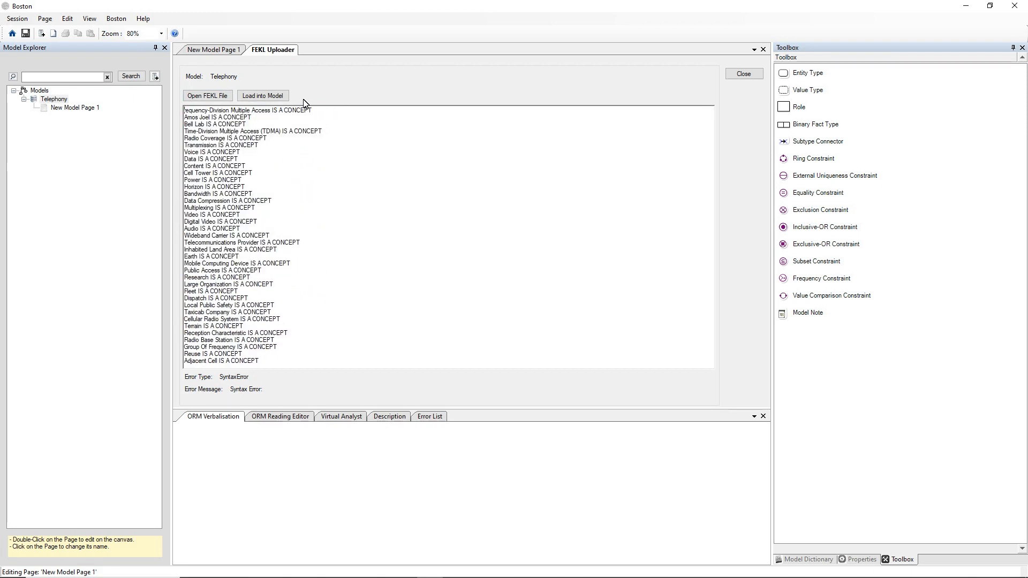
pyautogui.write('F')
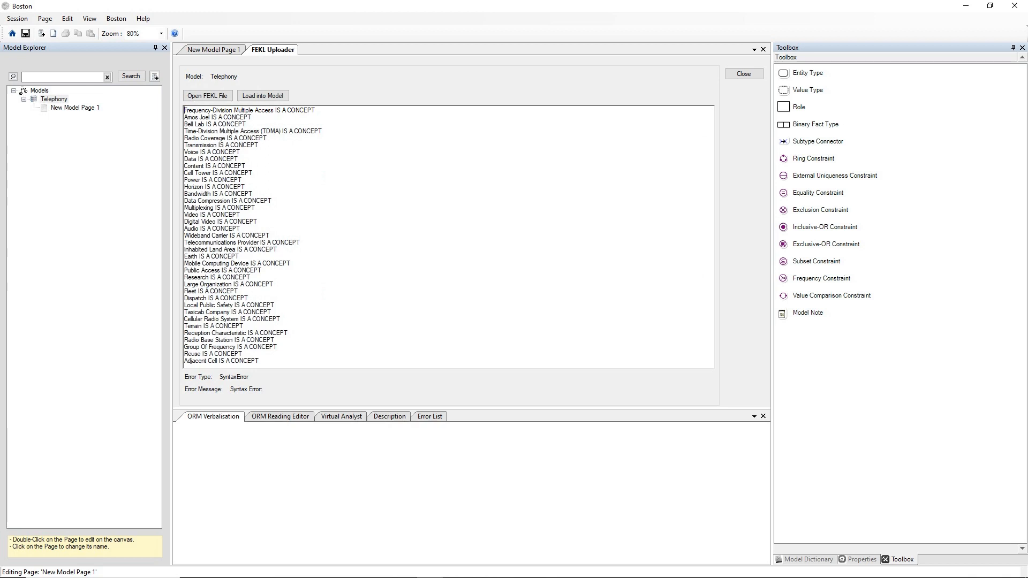
pyautogui.click(270, 97)
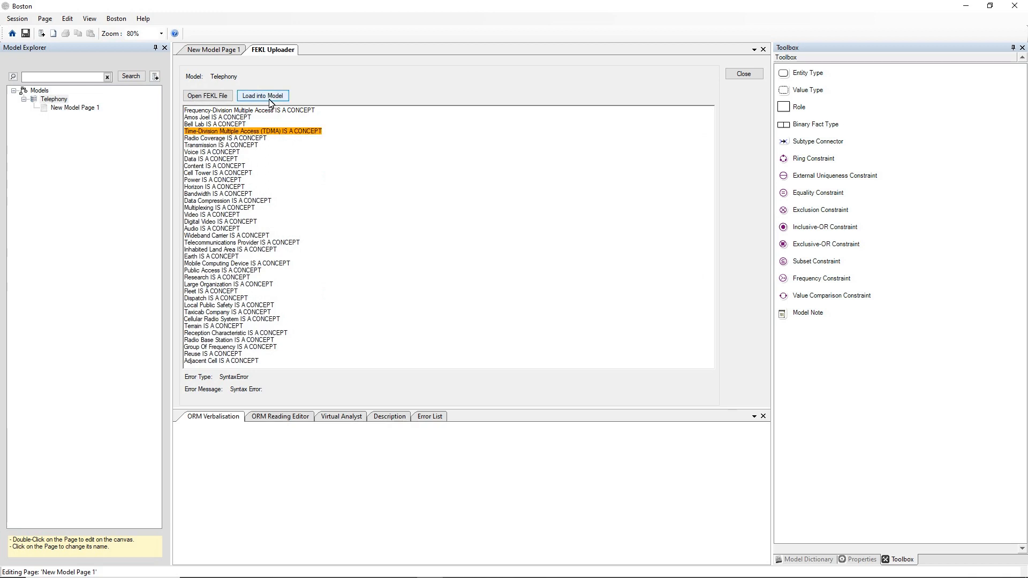
# Remove "(TDMA)" from the line so it reads "Time-Division Multiple Access IS A CONCEPT".
pyautogui.click(266, 123)
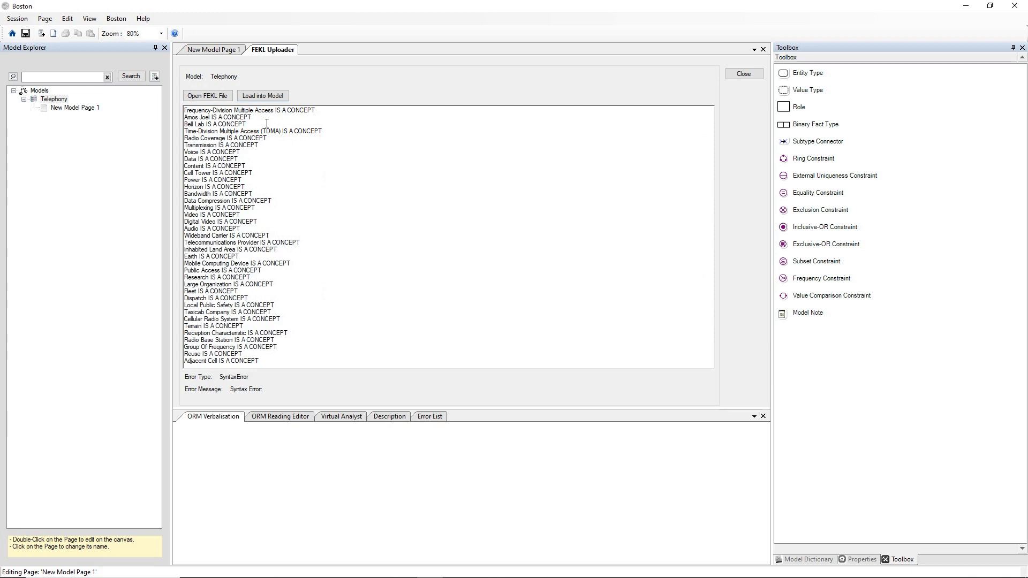
pyautogui.press('Delete')
pyautogui.press('Right')
pyautogui.press('Right')
pyautogui.press('Right')
pyautogui.press('Right')
pyautogui.press('Delete')
pyautogui.press('BackSpace')
pyautogui.press('BackSpace')
pyautogui.press('BackSpace')
pyautogui.press('BackSpace')
pyautogui.press('BackSpace')
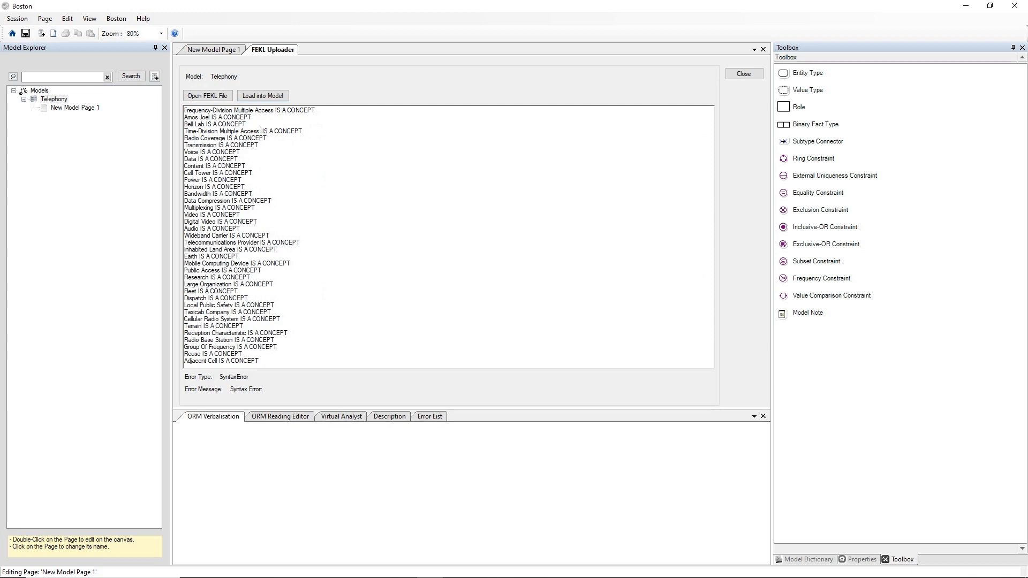
# Delete the three lines above "Time-Division Multiple Access IS A CONCEPT" and load the remaining lines into the model.
pyautogui.hotkey('shift', 'Up')
pyautogui.hotkey('shift', 'Up')
pyautogui.hotkey('shift', 'Home')
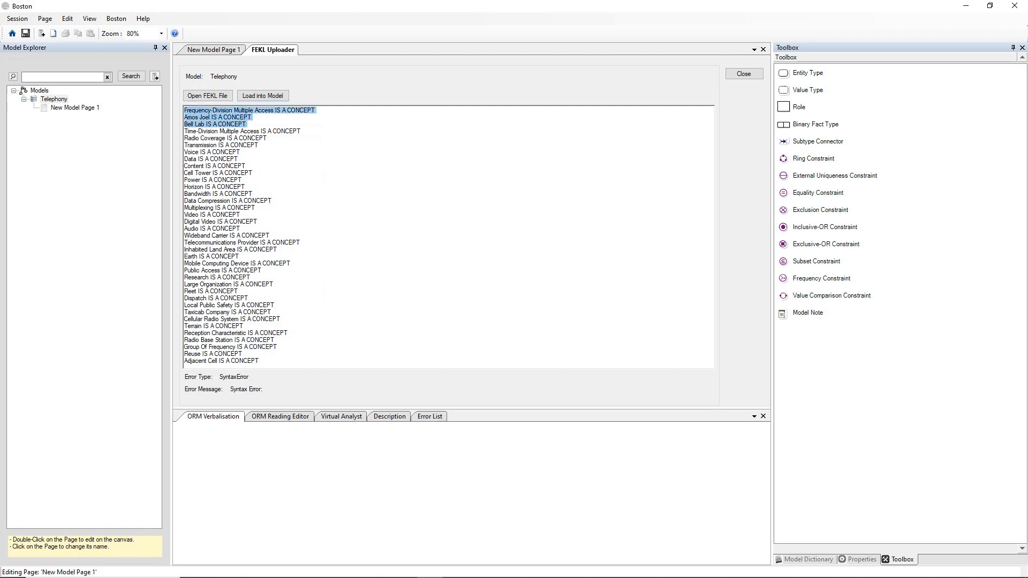
pyautogui.press('Delete')
pyautogui.press('Delete')
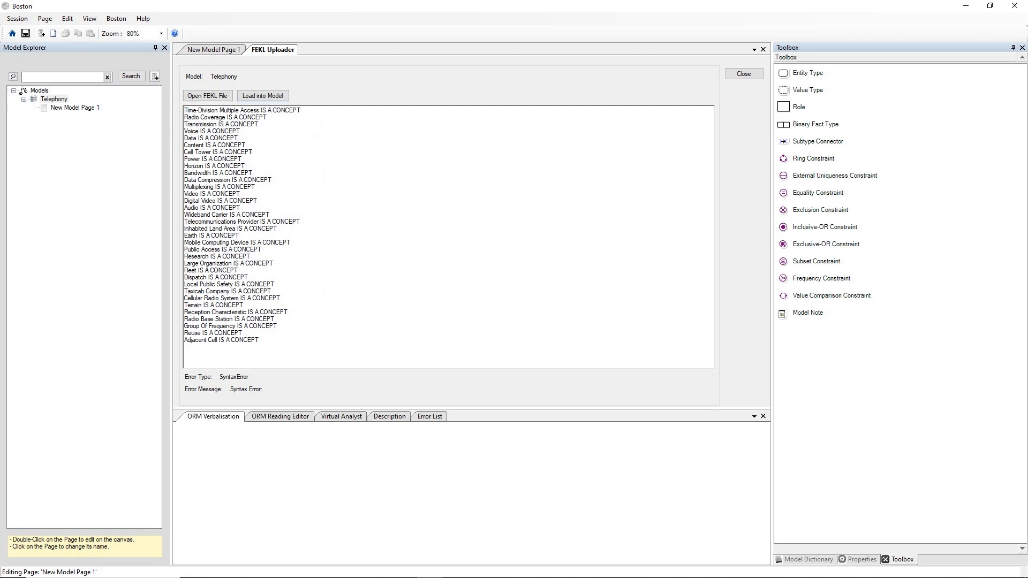
pyautogui.click(262, 97)
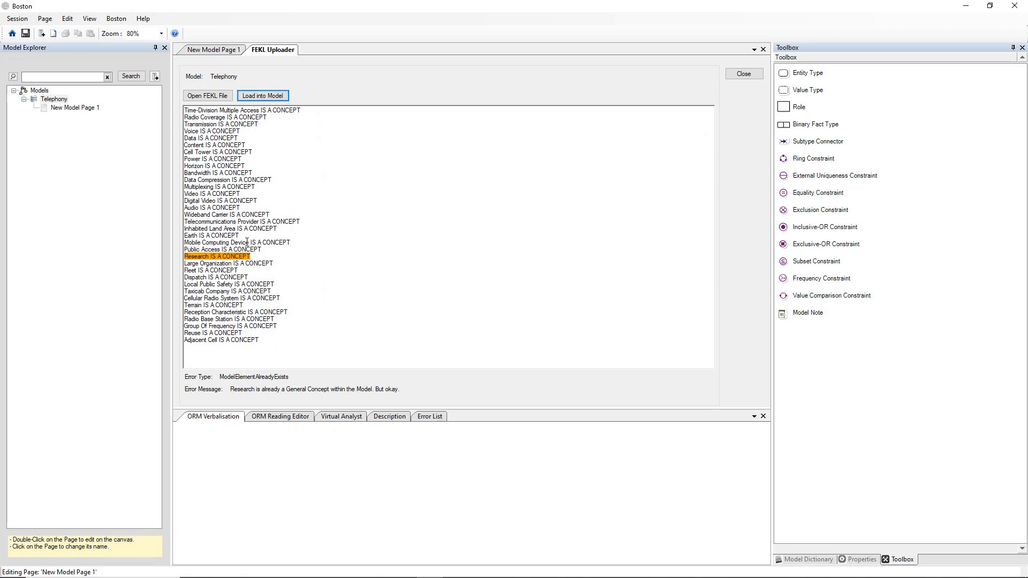
# Delete every line above "Large Organization IS A CONCEPT" and load the remaining lines into the model.
pyautogui.moveTo(250, 257); pyautogui.dragTo(260, 251)
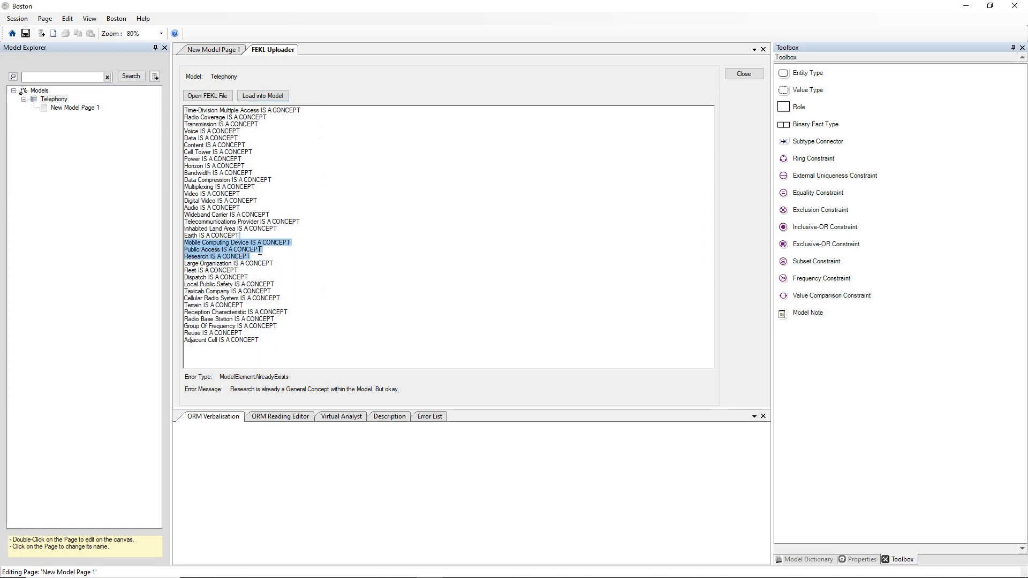
pyautogui.hotkey('shift', 'Up')
pyautogui.hotkey('shift', 'Up')
pyautogui.hotkey('shift', 'Up')
pyautogui.hotkey('shift', 'Up')
pyautogui.hotkey('shift', 'Up')
pyautogui.hotkey('shift', 'Up')
pyautogui.hotkey('shift', 'Up')
pyautogui.hotkey('shift', 'Up')
pyautogui.hotkey('shift', 'Up')
pyautogui.hotkey('shift', 'Up')
pyautogui.hotkey('shift', 'Up')
pyautogui.hotkey('shift', 'Up')
pyautogui.hotkey('shift', 'Up')
pyautogui.hotkey('shift', 'Up')
pyautogui.hotkey('shift', 'Up')
pyautogui.hotkey('shift', 'Up')
pyautogui.hotkey('shift', 'Up')
pyautogui.hotkey('shift', 'Up')
pyautogui.press('Delete')
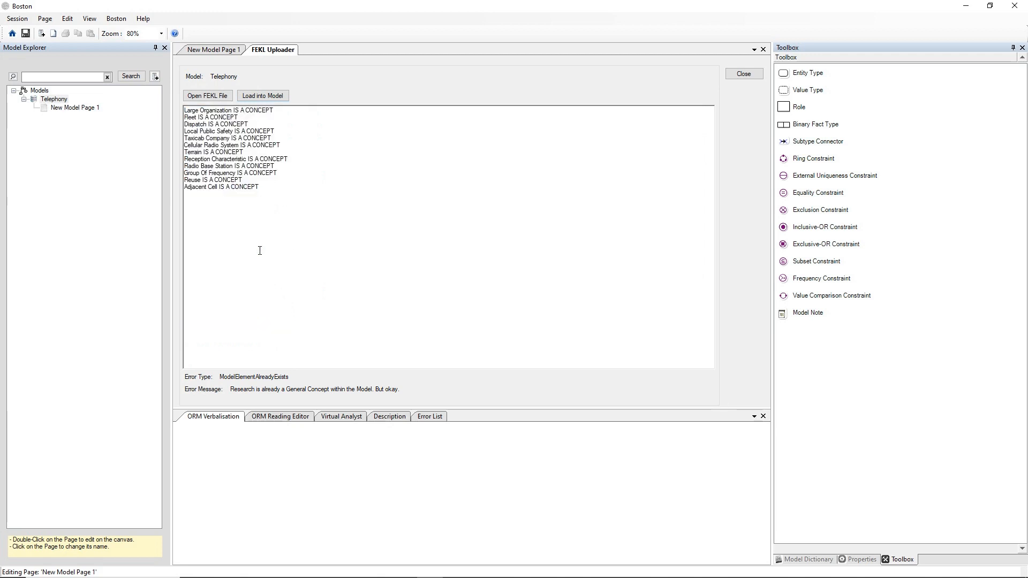
pyautogui.click(277, 96)
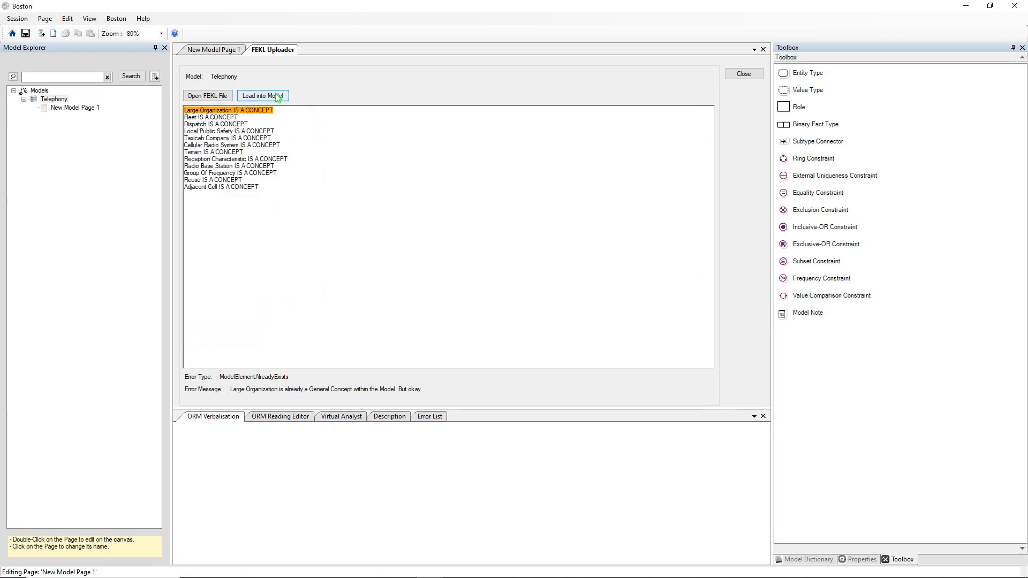
# Delete the "Large Organization IS A CONCEPT" line with its line break and load the remaining lines into the model.
pyautogui.click(298, 114)
pyautogui.press('Home')
pyautogui.hotkey('shift', 'End')
pyautogui.press('Delete')
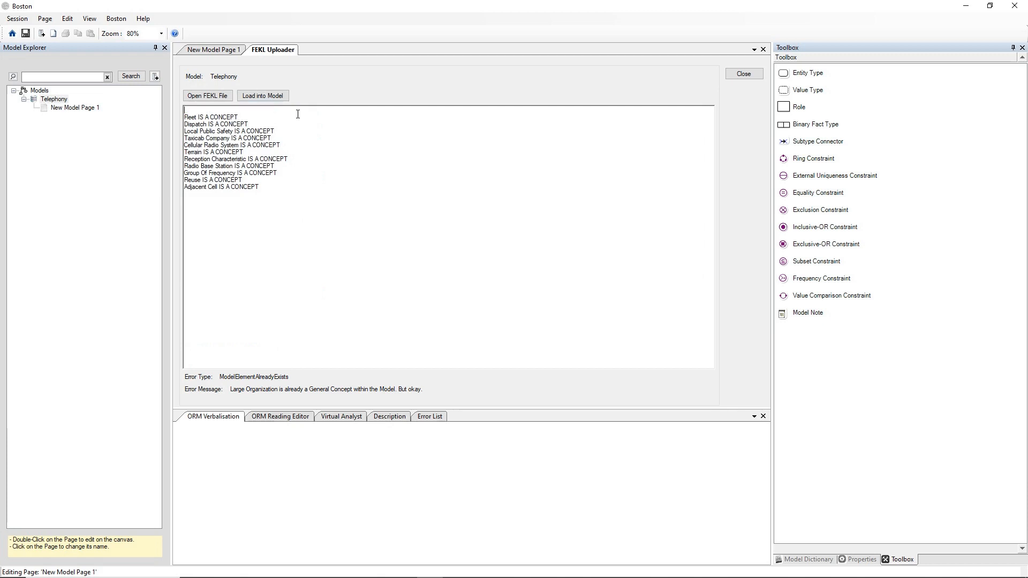
pyautogui.press('Delete')
pyautogui.click(259, 96)
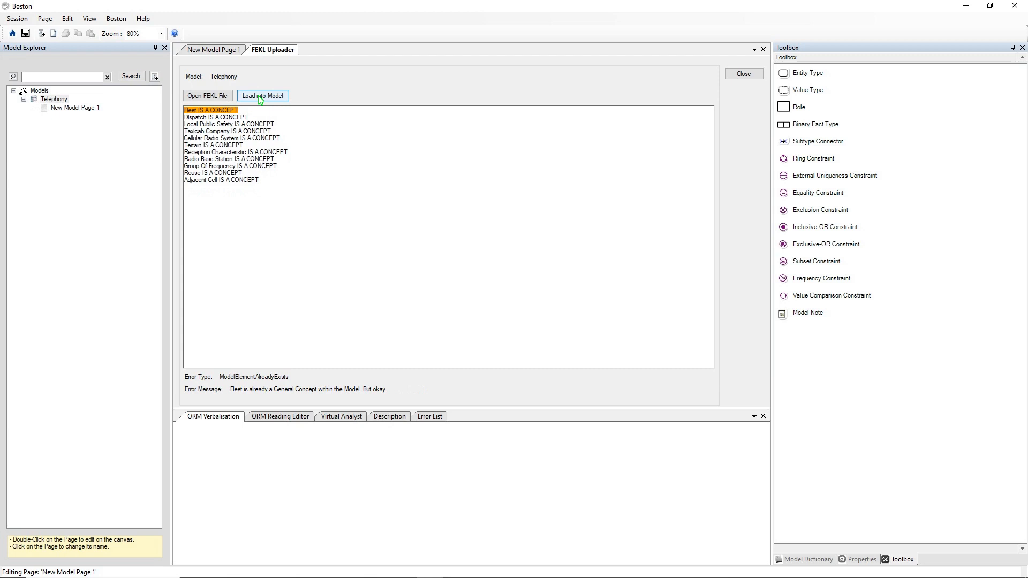
# Clear all remaining lines from the FEKL Uploader, from "Fleet IS A CONCEPT" through "Adjacent Cell IS A CONCEPT".
pyautogui.click(246, 111)
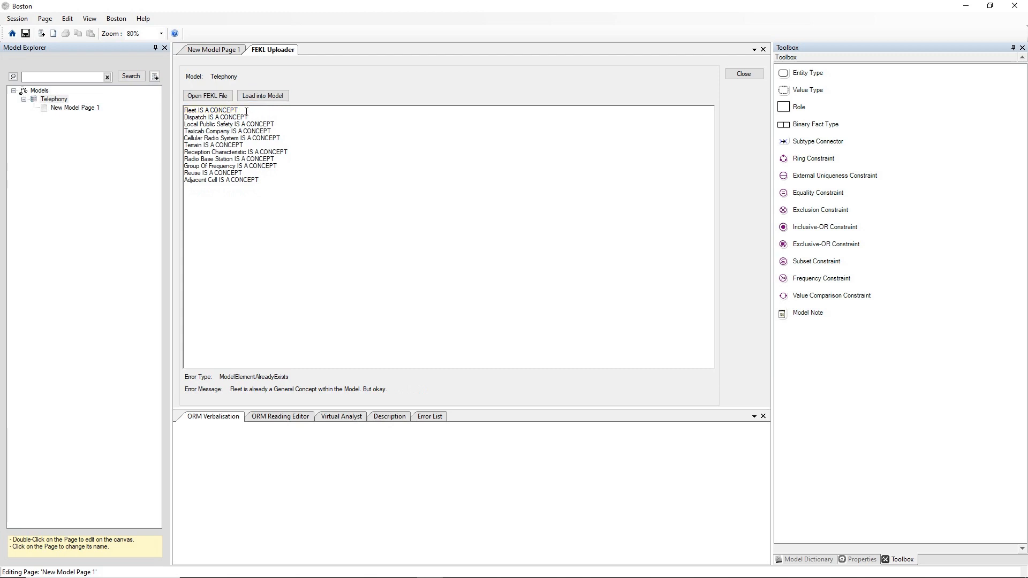
pyautogui.hotkey('shift', 'Down')
pyautogui.hotkey('shift', 'Down')
pyautogui.hotkey('shift', 'Down')
pyautogui.hotkey('shift', 'Down')
pyautogui.hotkey('shift', 'Down')
pyautogui.hotkey('shift', 'Down')
pyautogui.hotkey('shift', 'Down')
pyautogui.hotkey('shift', 'Down')
pyautogui.hotkey('shift', 'Down')
pyautogui.hotkey('shift', 'Down')
pyautogui.hotkey('shift', 'Down')
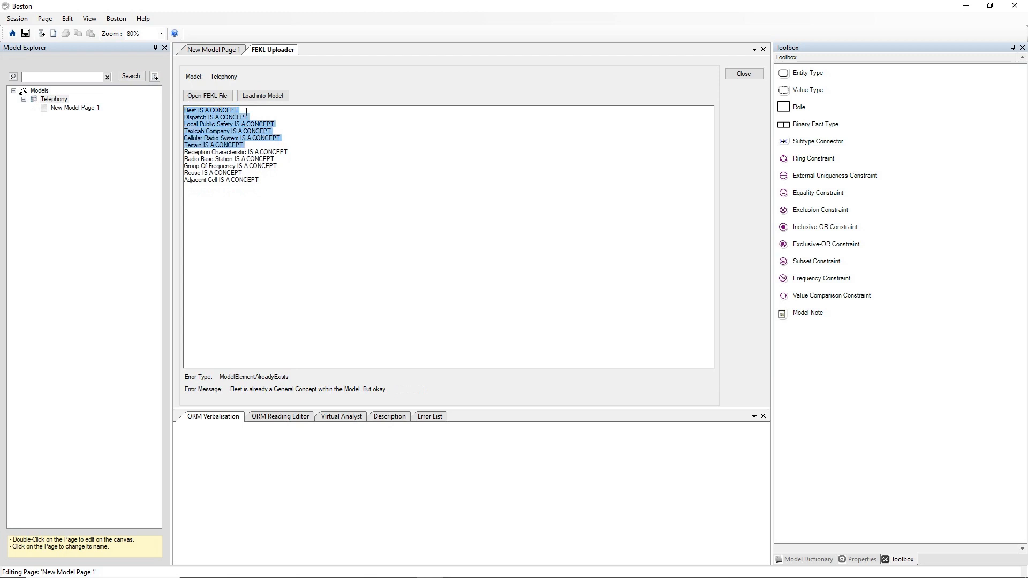
pyautogui.press('Delete')
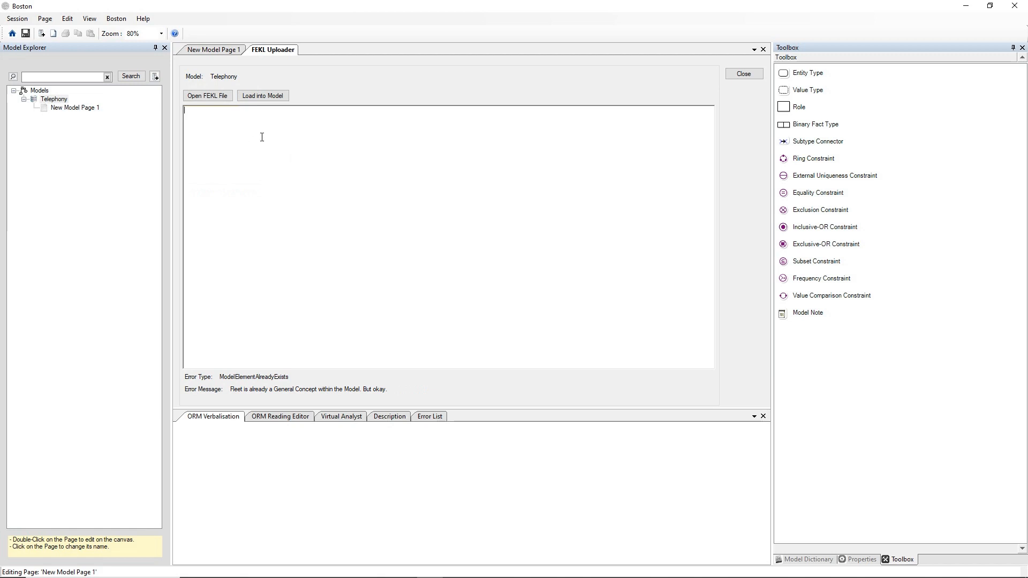
# Open the Telephony model's Model Dictionary, refresh it, and expand General Concepts to examine the loaded concepts.
pyautogui.click(55, 101)
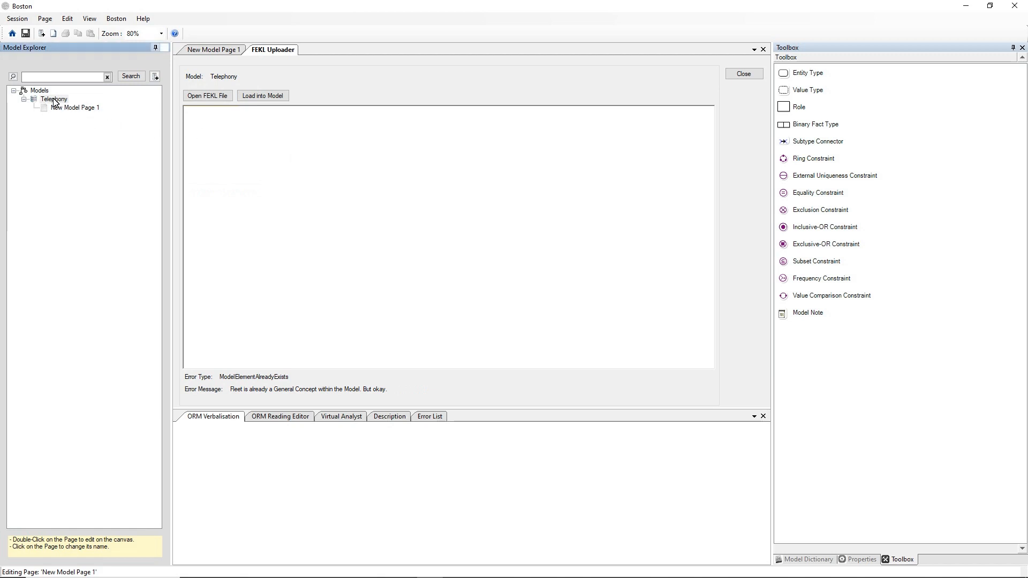
pyautogui.rightClick(55, 102)
pyautogui.click(60, 106)
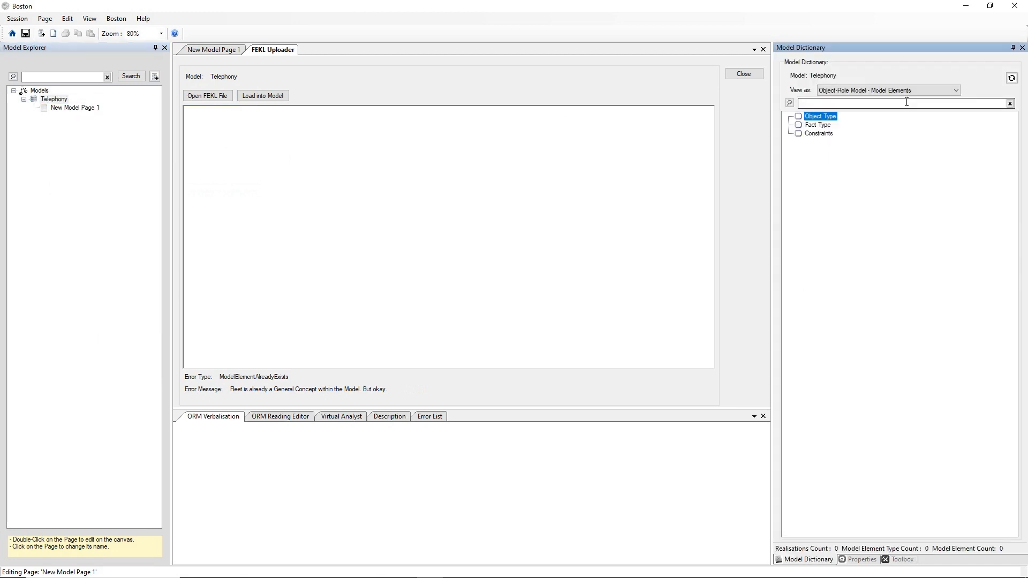
pyautogui.click(1011, 77)
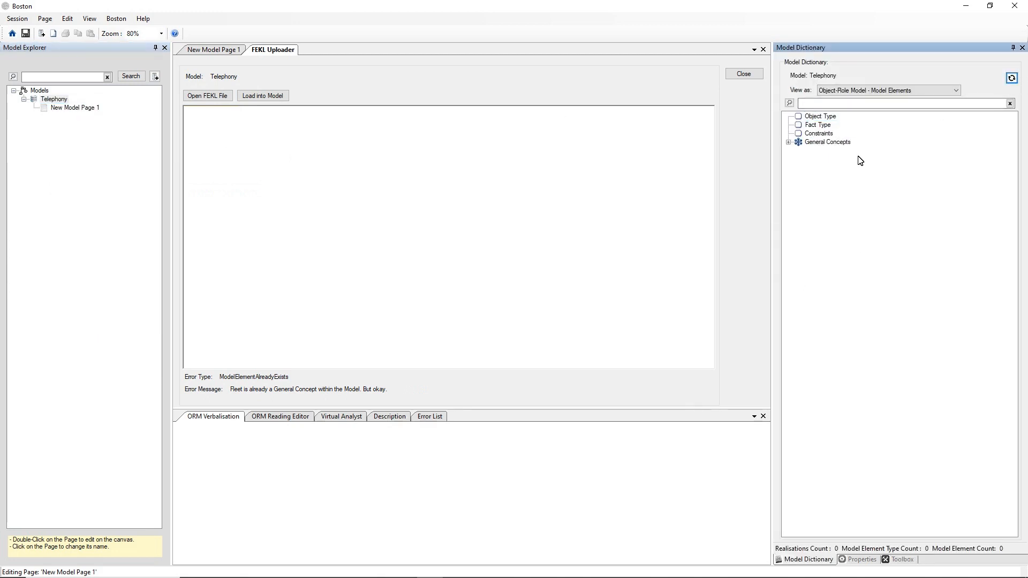
pyautogui.click(787, 142)
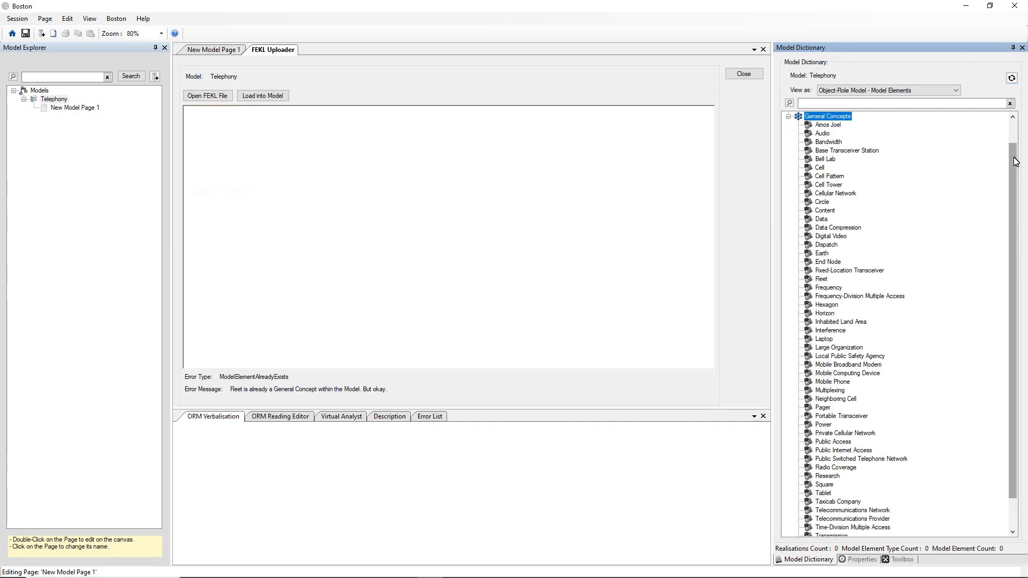
pyautogui.moveTo(1014, 161); pyautogui.dragTo(1010, 131)
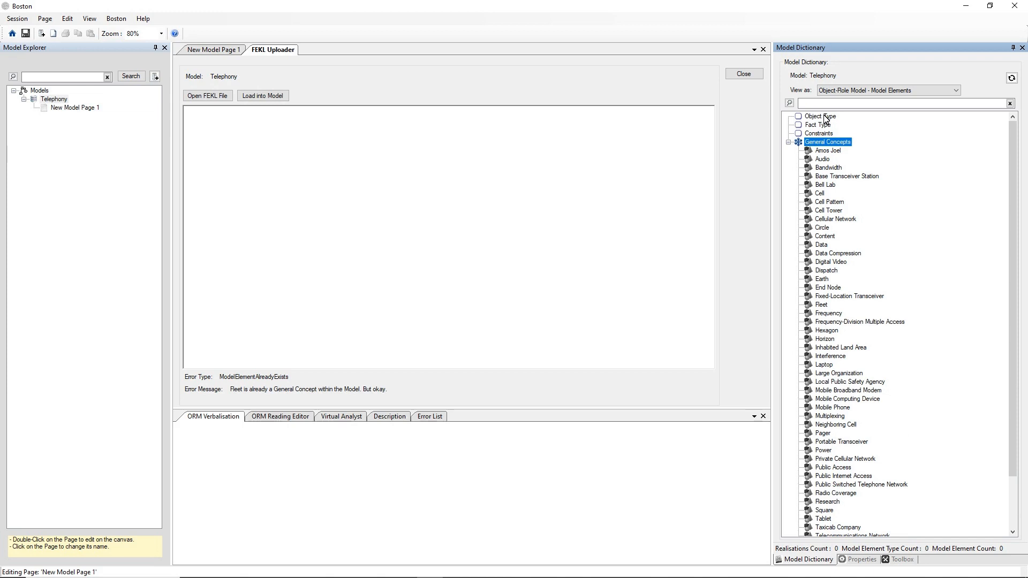
# Examine the Modelling option for what the Natural Language API converts General Concepts to in the Boston configuration, and cancel without changes.
pyautogui.click(119, 21)
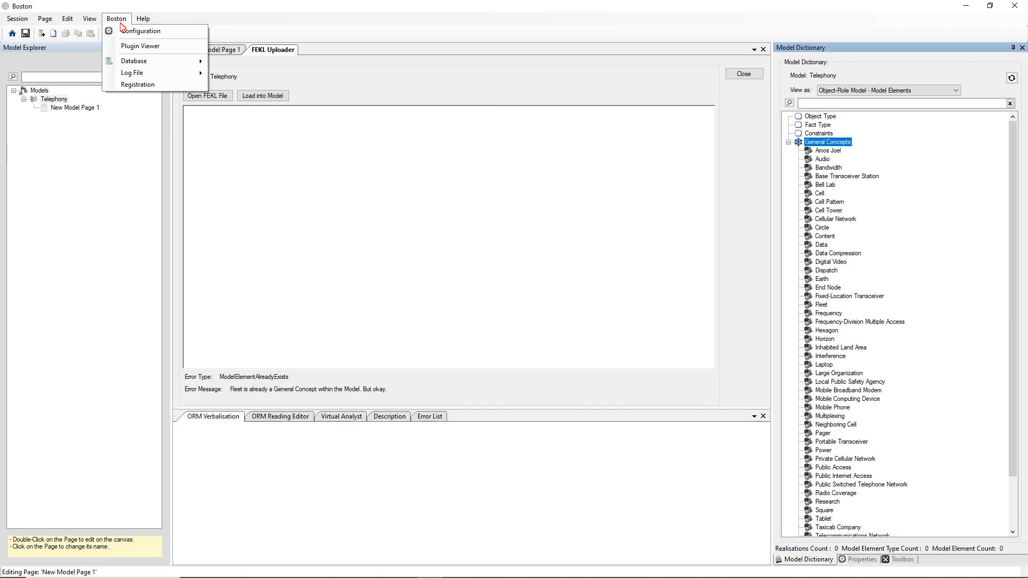
pyautogui.click(124, 31)
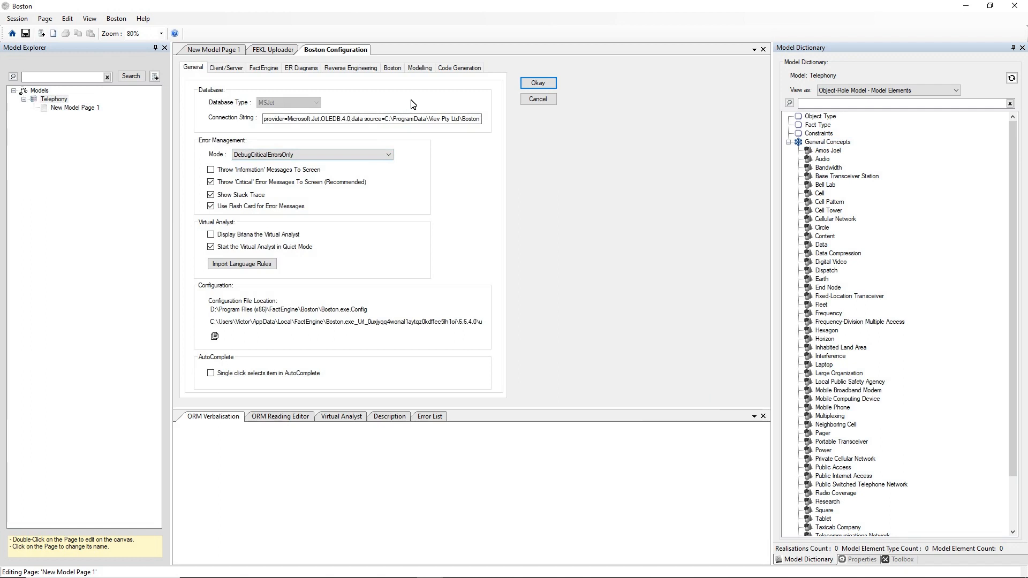
pyautogui.click(398, 72)
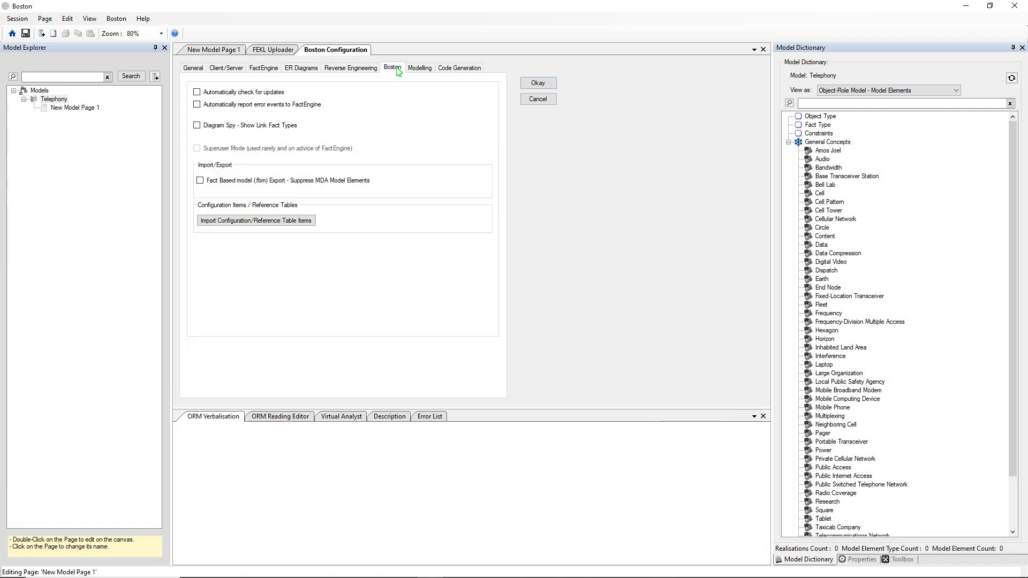
pyautogui.click(419, 68)
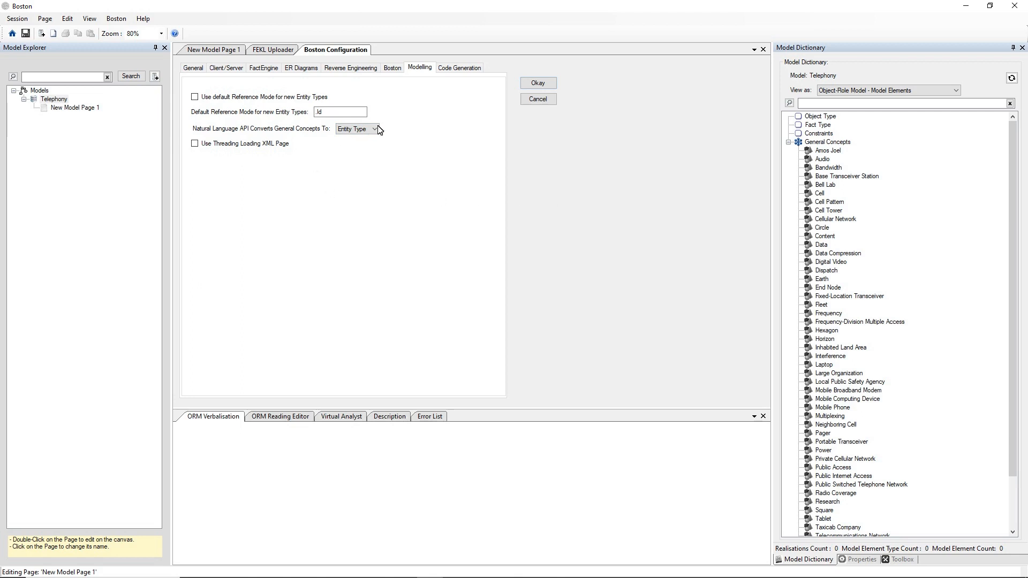
pyautogui.click(532, 100)
pyautogui.click(251, 123)
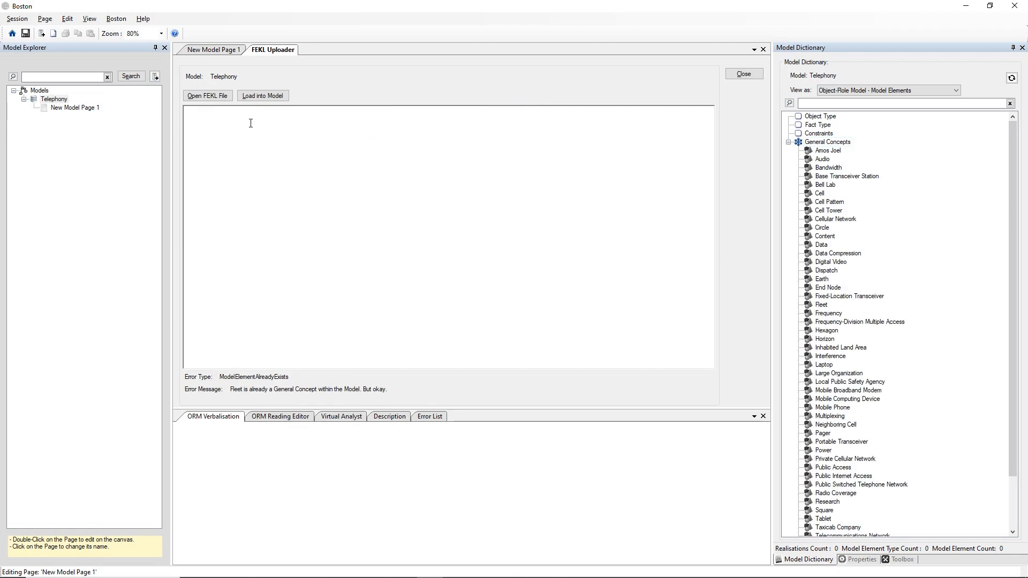
# Switch to the OpenAI Playground window with the article text and delete the keyword list below the "Pull out every keyword" prompt.
pyautogui.hotkey('alt', 'Tab')
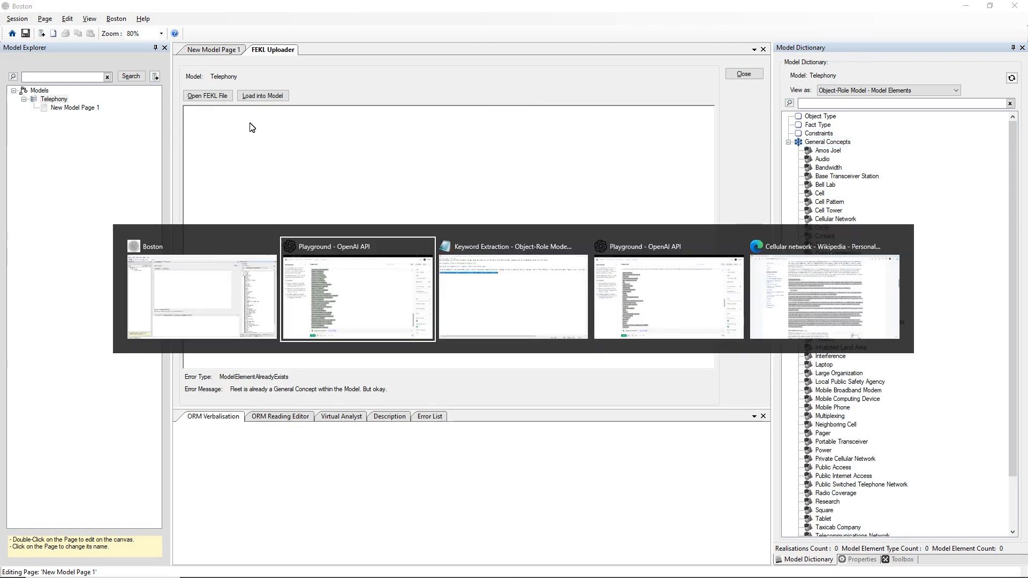
pyautogui.hotkey('alt', 'Tab')
pyautogui.hotkey('alt', 'Tab')
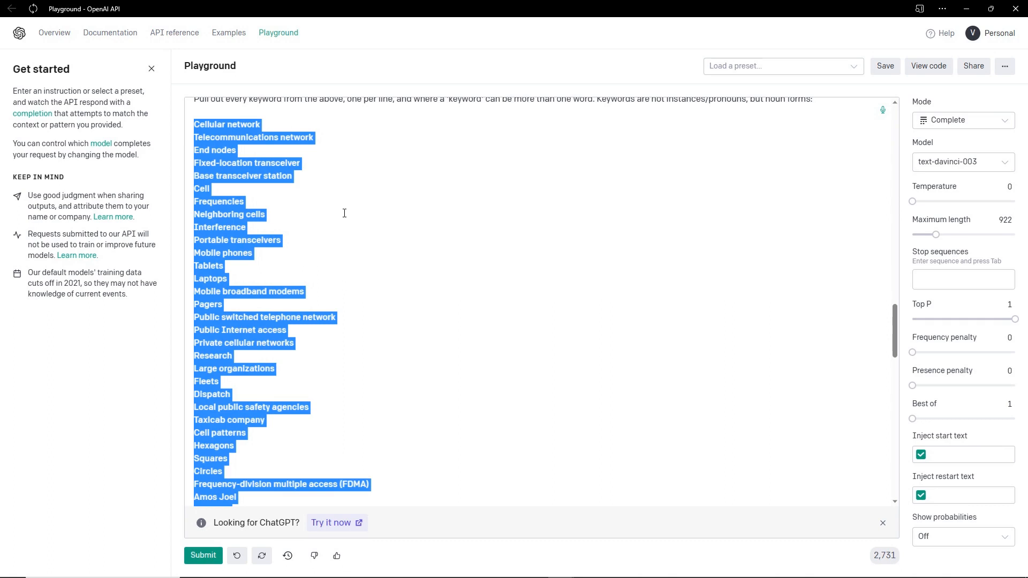
pyautogui.press('BackSpace')
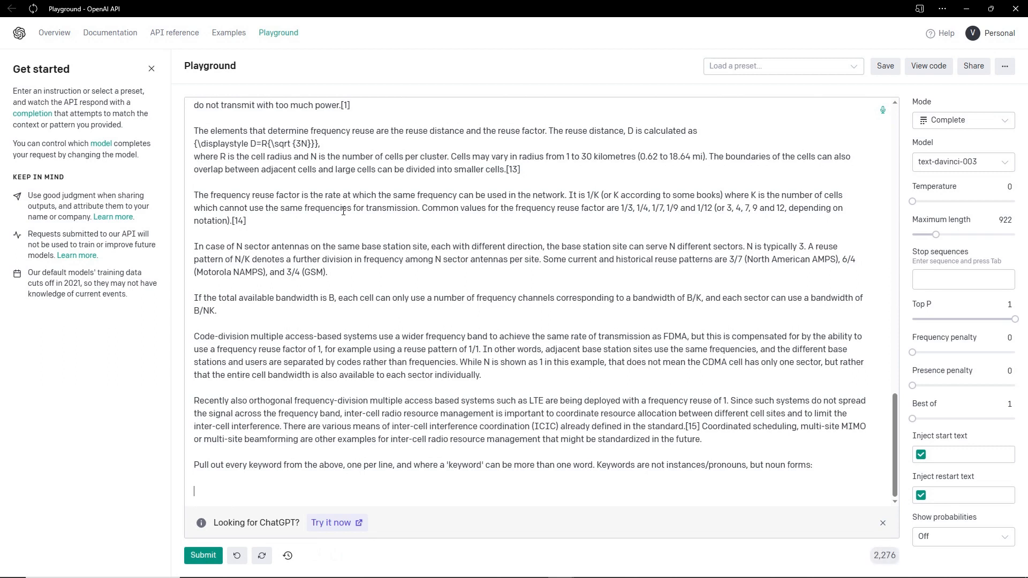
# Switch to the other Playground window and examine the "IS A CONCEPT" list back to its first line, "Cellular Network IS A CONCEPT".
pyautogui.hotkey('alt', 'Tab')
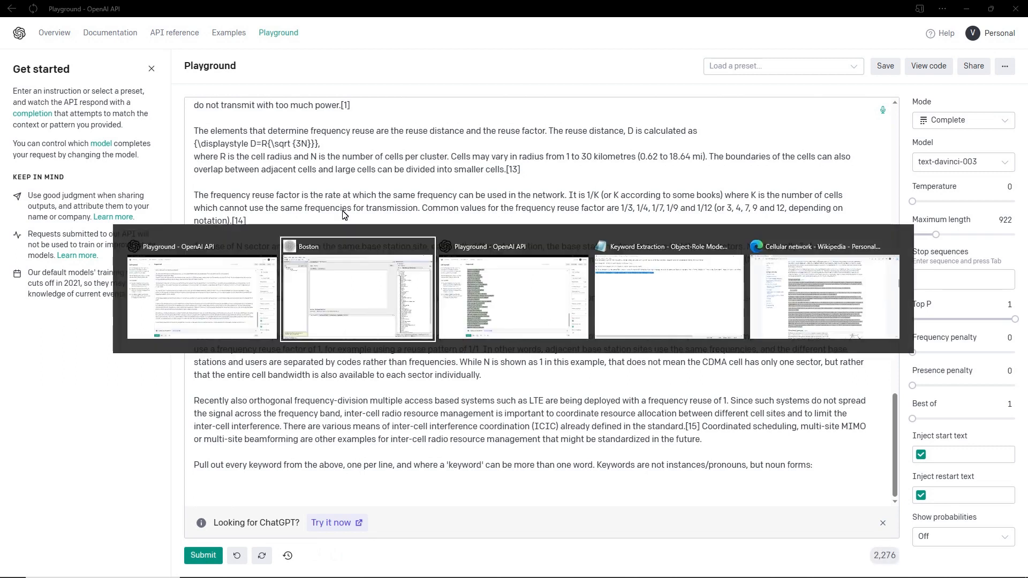
pyautogui.hotkey('alt', 'Tab')
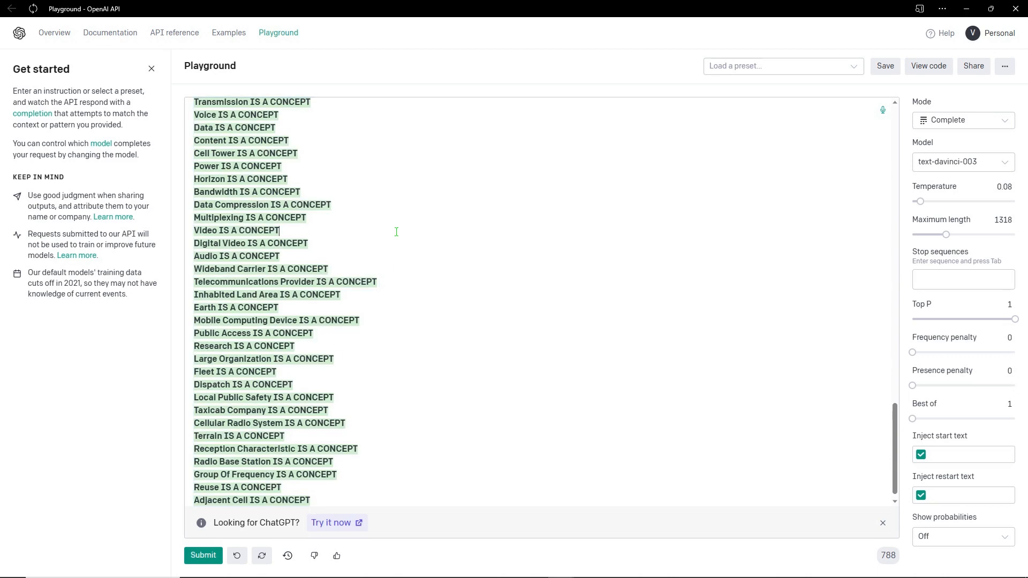
pyautogui.press('Up')
pyautogui.press('Up')
pyautogui.press('Up')
pyautogui.press('Up')
pyautogui.press('Up')
pyautogui.press('Up')
pyautogui.press('Up')
pyautogui.press('Up')
pyautogui.press('Up')
pyautogui.press('Up')
pyautogui.press('Up')
pyautogui.press('Up')
pyautogui.press('Up')
pyautogui.press('Up')
pyautogui.press('Up')
pyautogui.press('Up')
pyautogui.press('Up')
pyautogui.press('Up')
pyautogui.press('Up')
pyautogui.press('Up')
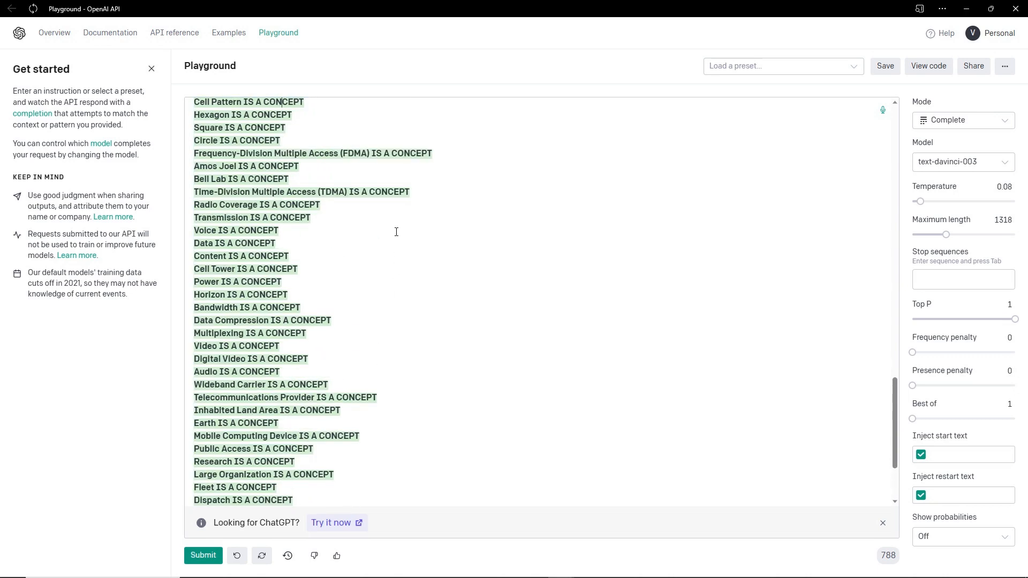
pyautogui.press('Up')
pyautogui.press('Up')
pyautogui.press('Up')
pyautogui.press('Up')
pyautogui.press('Up')
pyautogui.press('Up')
pyautogui.press('Up')
pyautogui.press('Up')
pyautogui.press('Up')
pyautogui.press('Up')
pyautogui.press('Up')
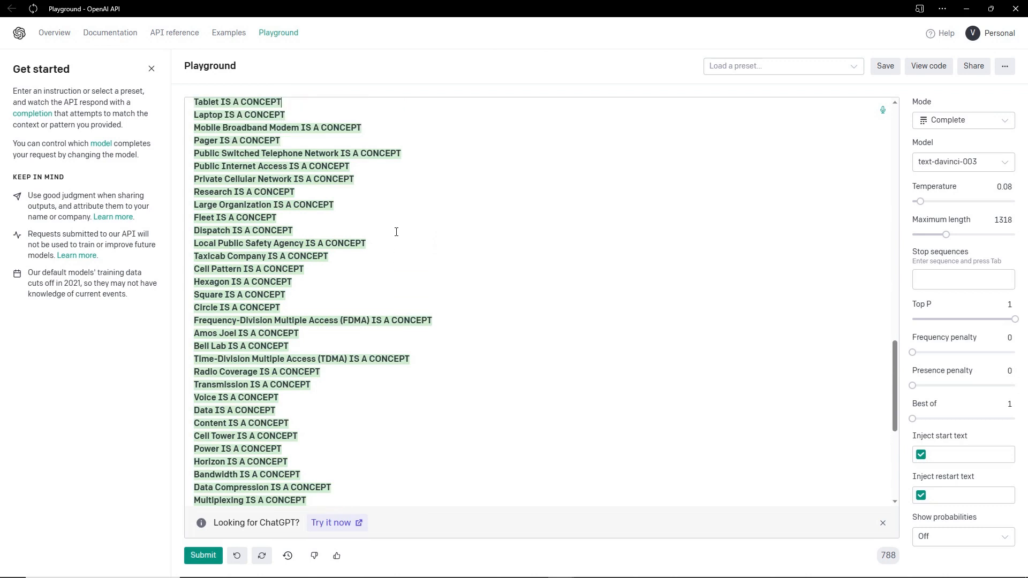
pyautogui.press('Up')
pyautogui.press('Up')
pyautogui.press('Up')
pyautogui.press('Up')
pyautogui.press('Up')
pyautogui.press('Up')
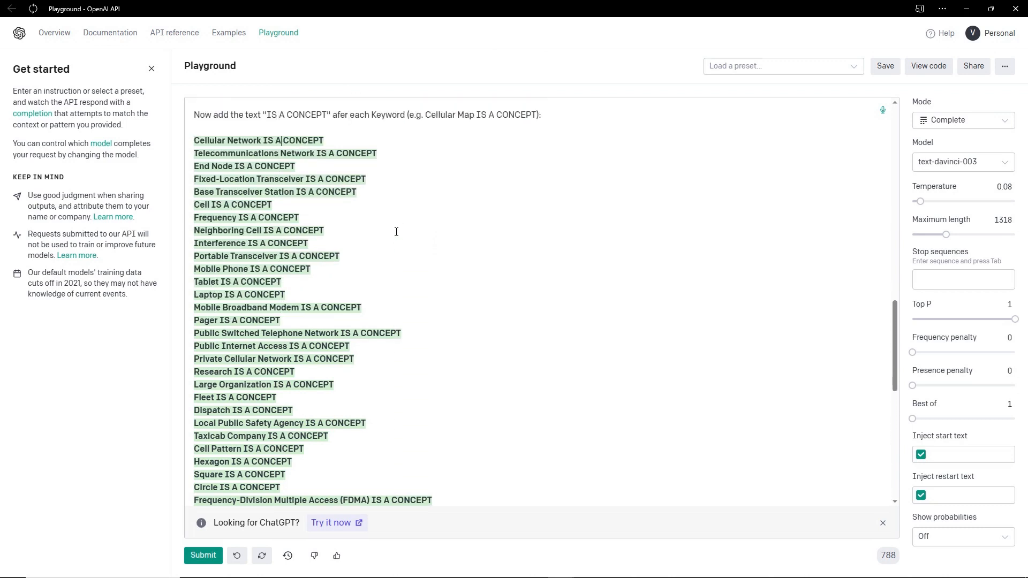
# Switch to the Playground window with the article text and paste the singular keywords, Cellular Network to Adjacent Cell, without "IS A CONCEPT" below the prompt.
pyautogui.hotkey('alt', 'Tab')
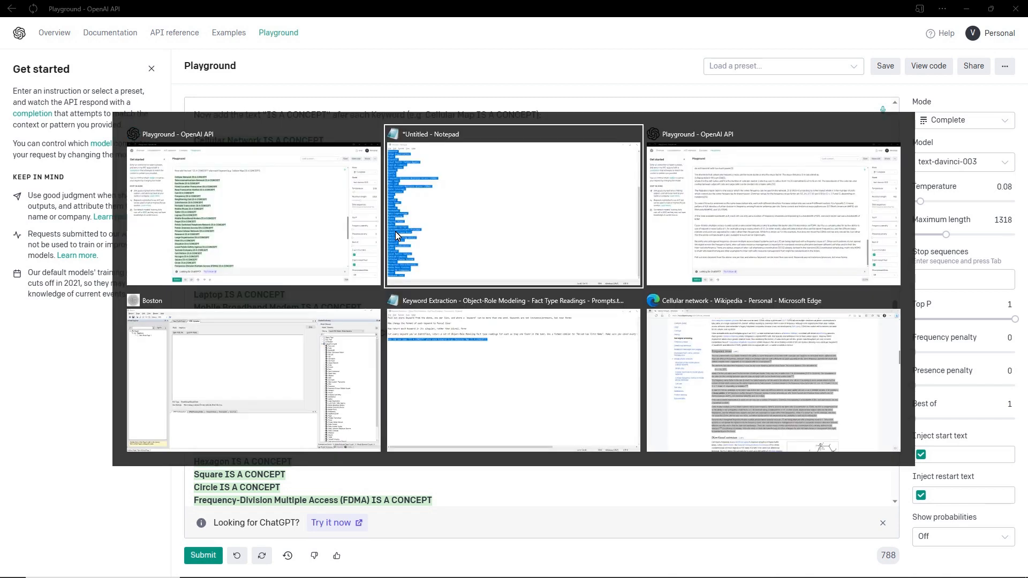
pyautogui.hotkey('alt', 'Tab')
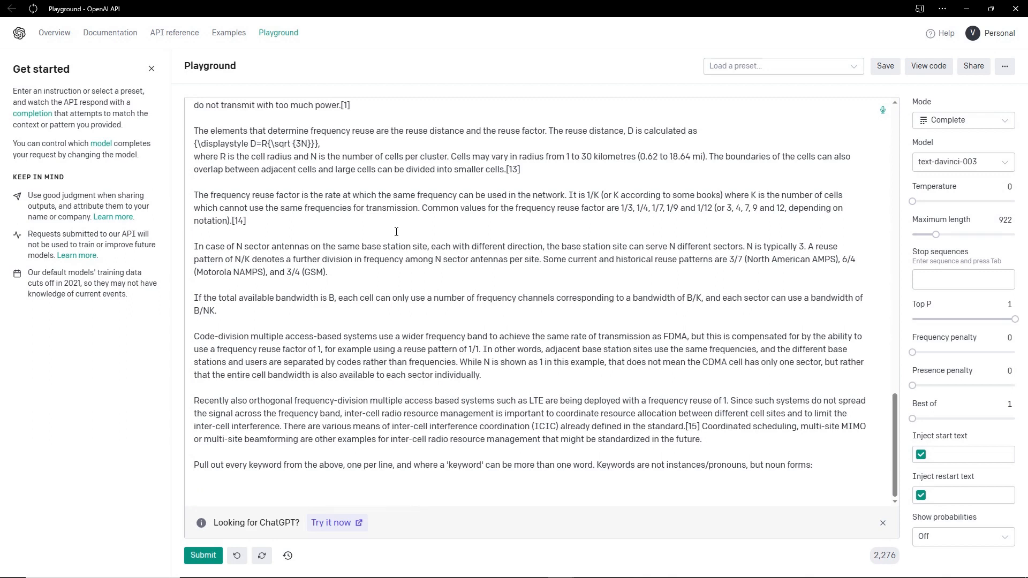
pyautogui.hotkey('ctrl', 'Return')
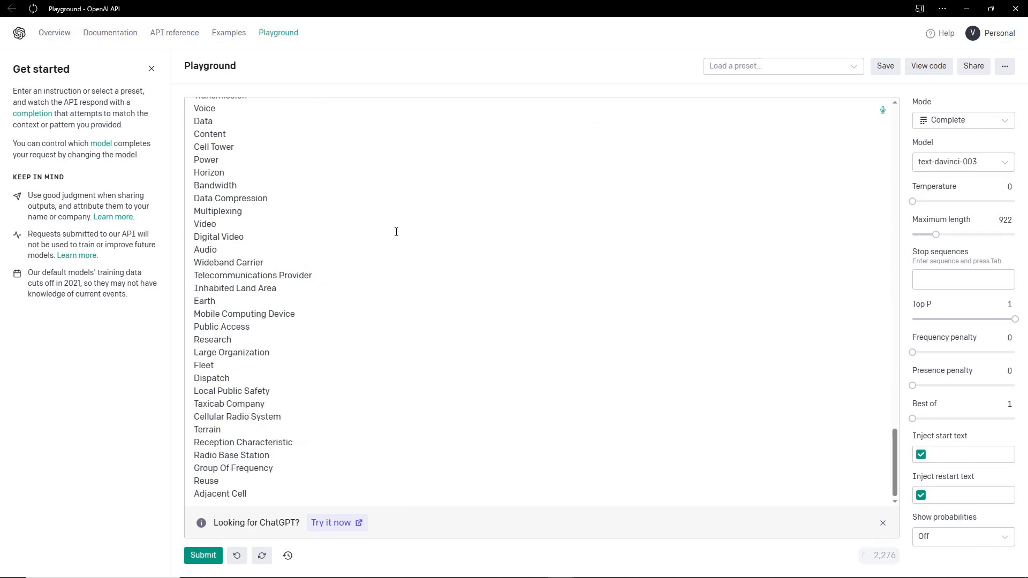
pyautogui.scroll(12, 396, 231)
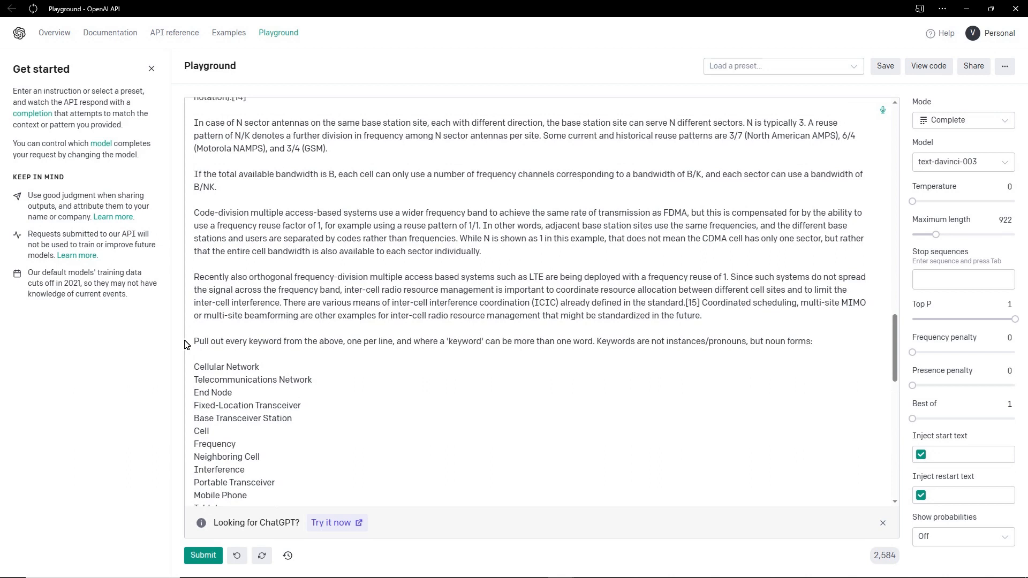
pyautogui.moveTo(194, 342); pyautogui.dragTo(384, 343)
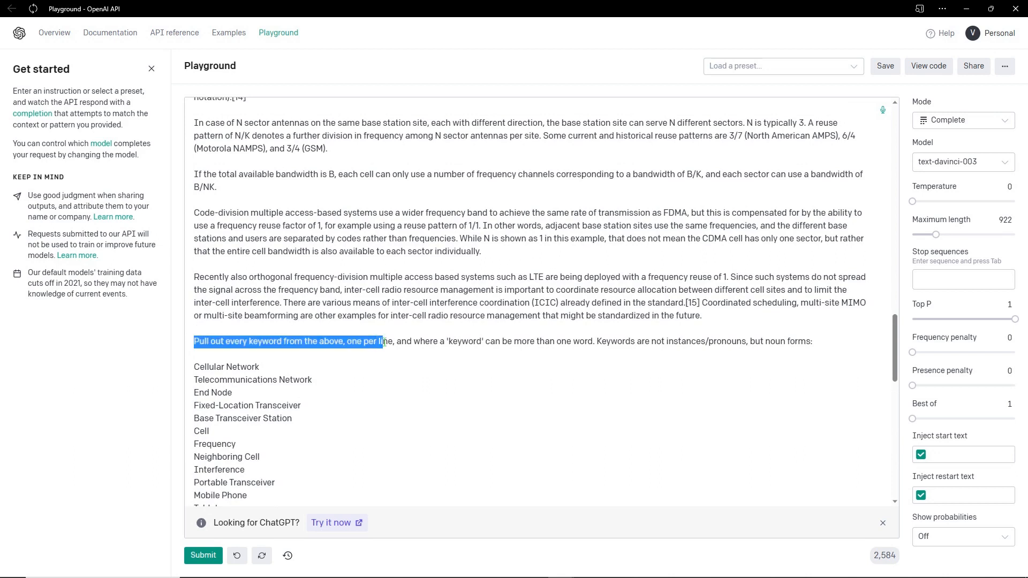
pyautogui.click(340, 369)
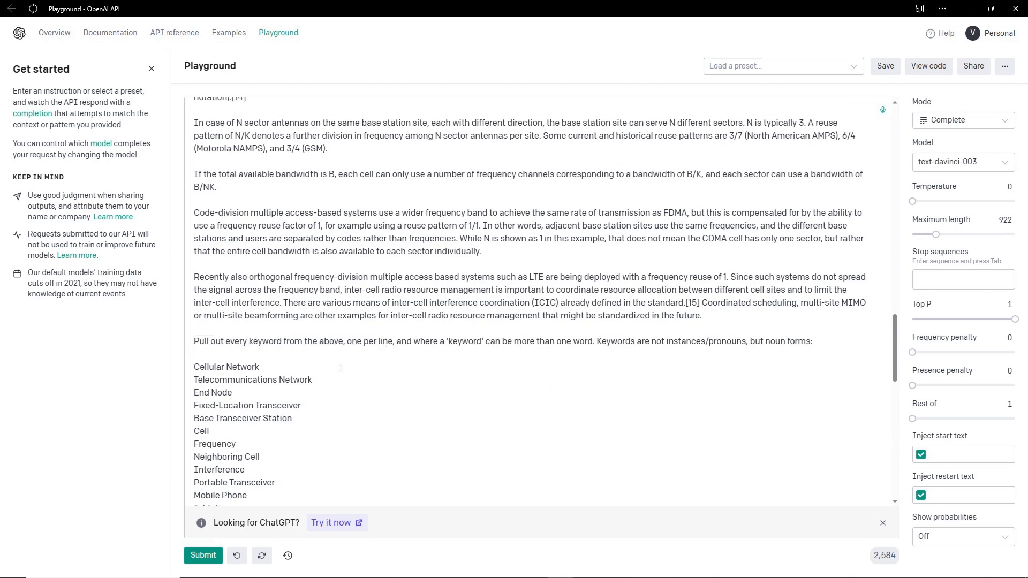
# Add two line breaks after "Adjacent Cell" at the end of the Playground text.
pyautogui.hotkey('ctrl', 'End')
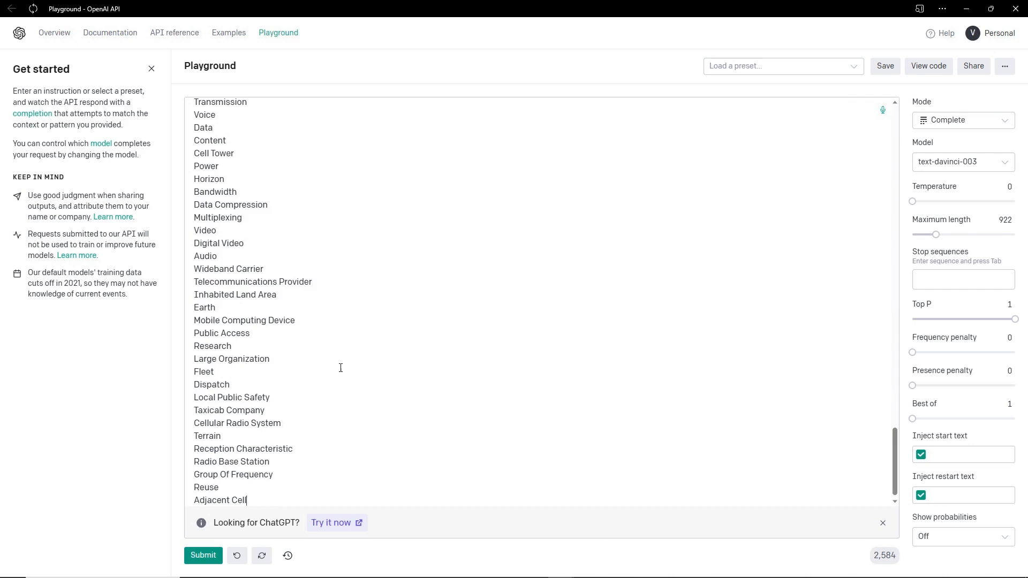
pyautogui.press('Return')
pyautogui.press('Return')
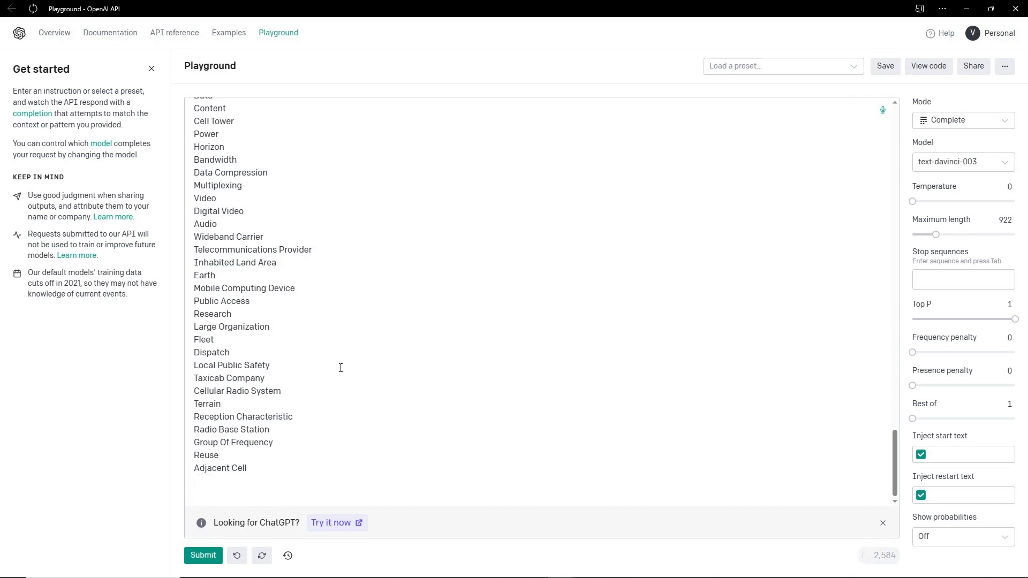
pyautogui.hotkey('alt', 'Tab')
pyautogui.hotkey('alt', 'Tab')
pyautogui.hotkey('alt', 'Tab')
pyautogui.hotkey('alt', 'Tab')
pyautogui.hotkey('ctrl', 'Home')
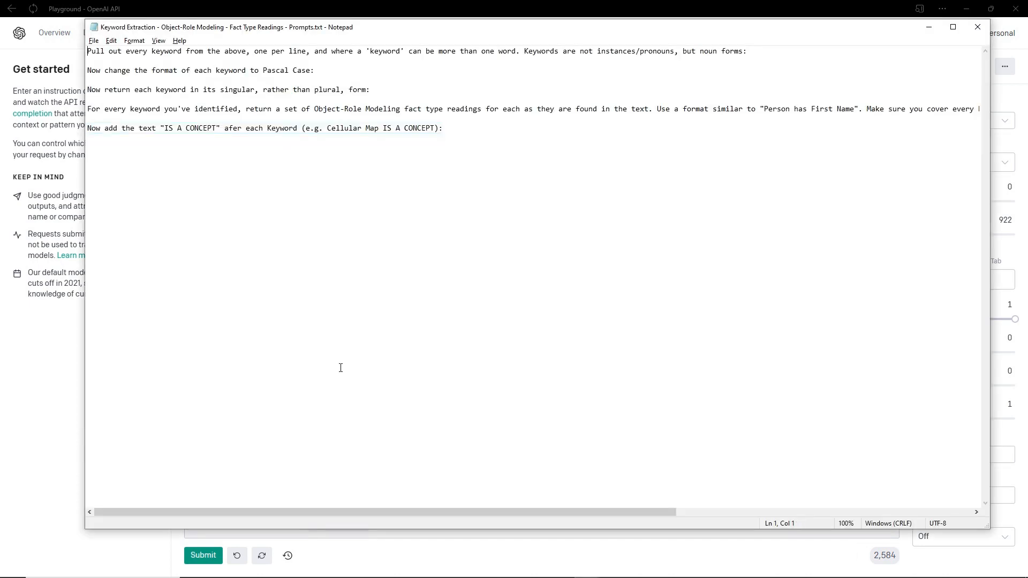
pyautogui.hotkey('shift', 'End')
pyautogui.hotkey('ctrl', 'c')
pyautogui.hotkey('alt', 'Tab')
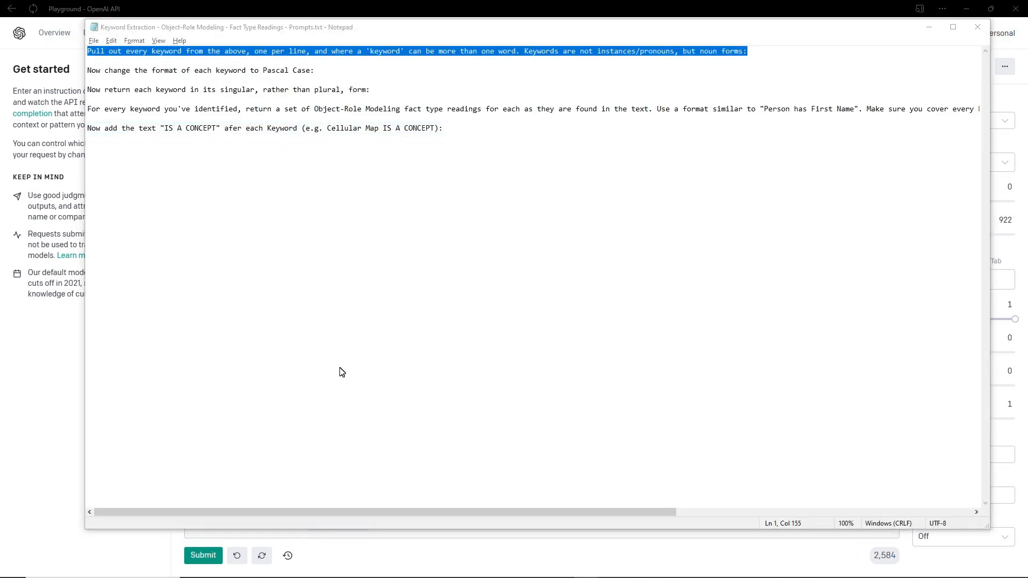
pyautogui.hotkey('ctrl', 'v')
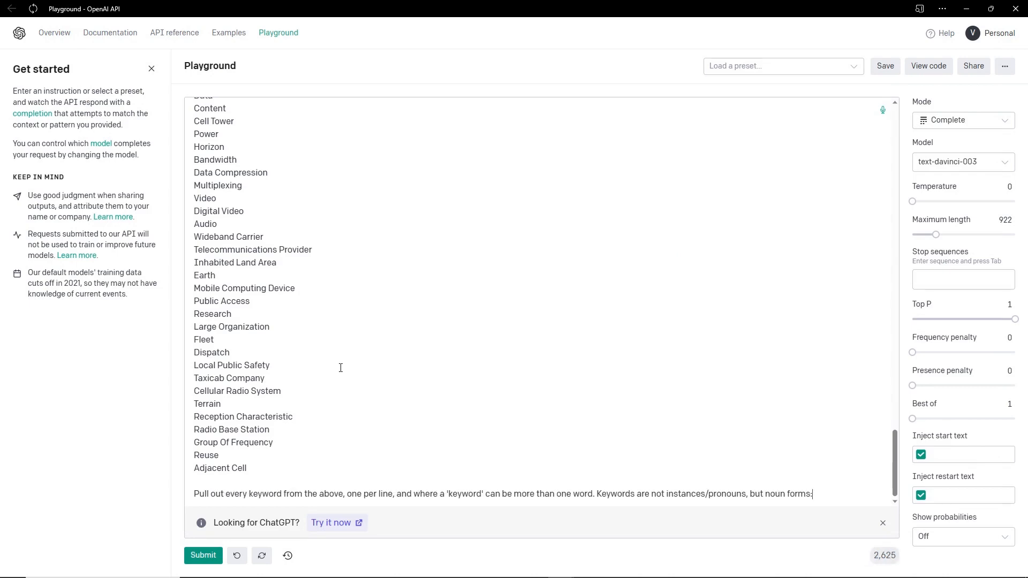
pyautogui.hotkey('shift', 'Home')
pyautogui.press('BackSpace')
# Copy the "For every keyword you've identified" prompt from the Notepad prompts file and paste it below "Adjacent Cell" in the Playground.
pyautogui.hotkey('alt', 'Tab')
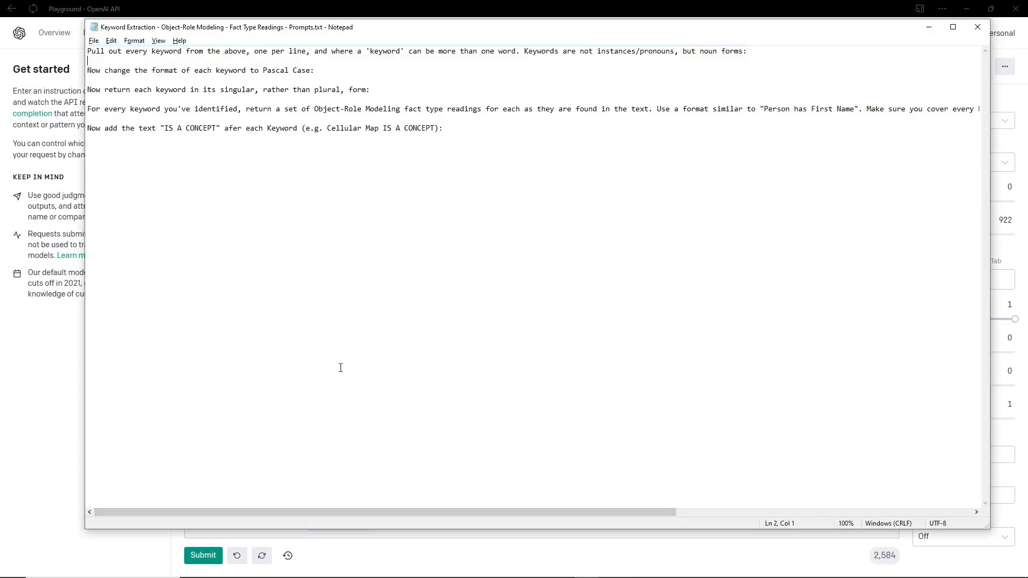
pyautogui.hotkey('shift', 'End')
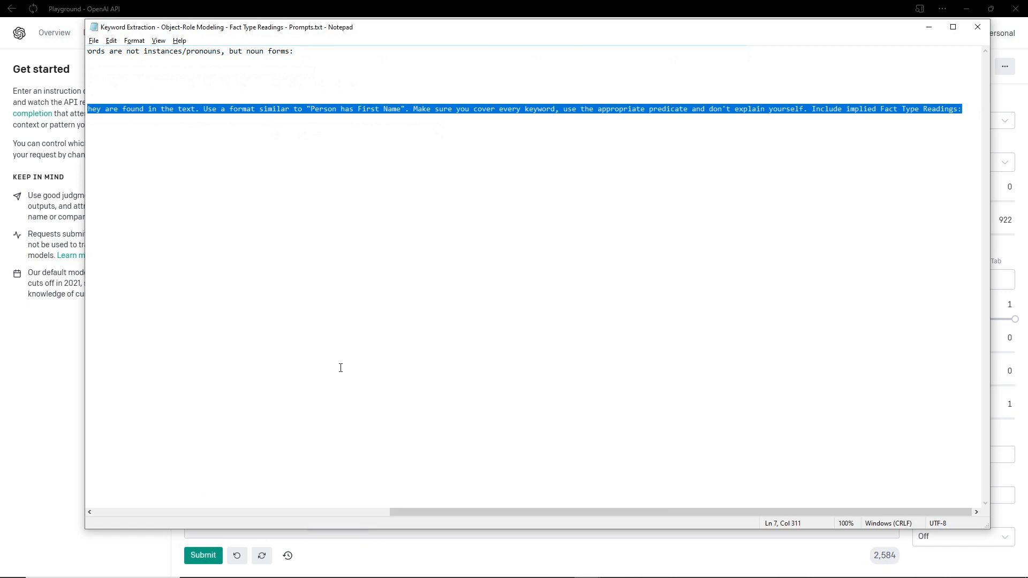
pyautogui.hotkey('alt', 'Tab')
pyautogui.write('For every keyword you\'ve identified, return a set of Object-Role Modeling fact type readings for each as they are found in the text. Use a format similar to "Person has First Name". Make sure you cover every keyword, use the appropriate predicate and don\'t explain yourself. Include implied Fact Type Readings.')
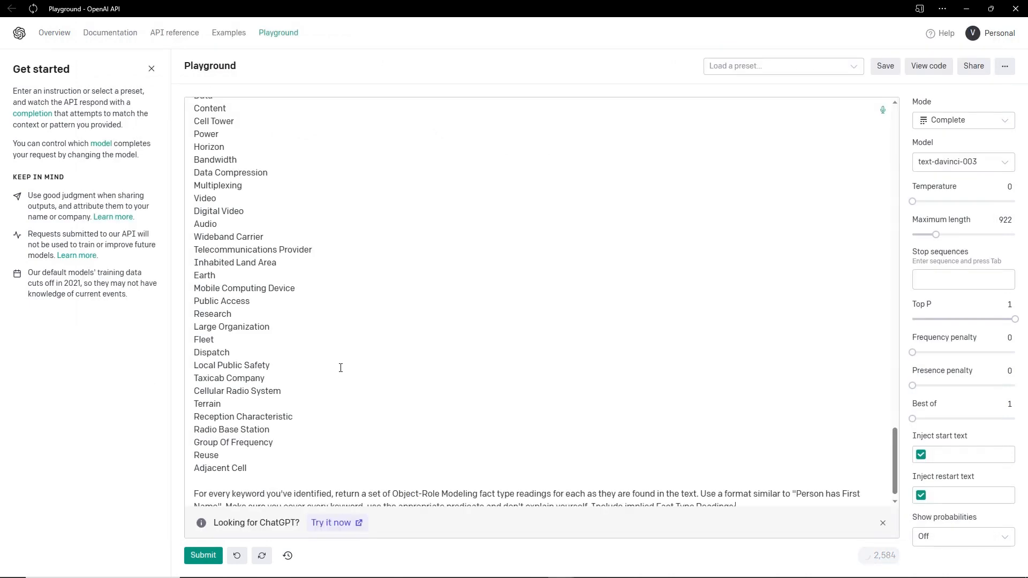
pyautogui.press('Return')
pyautogui.press('Return')
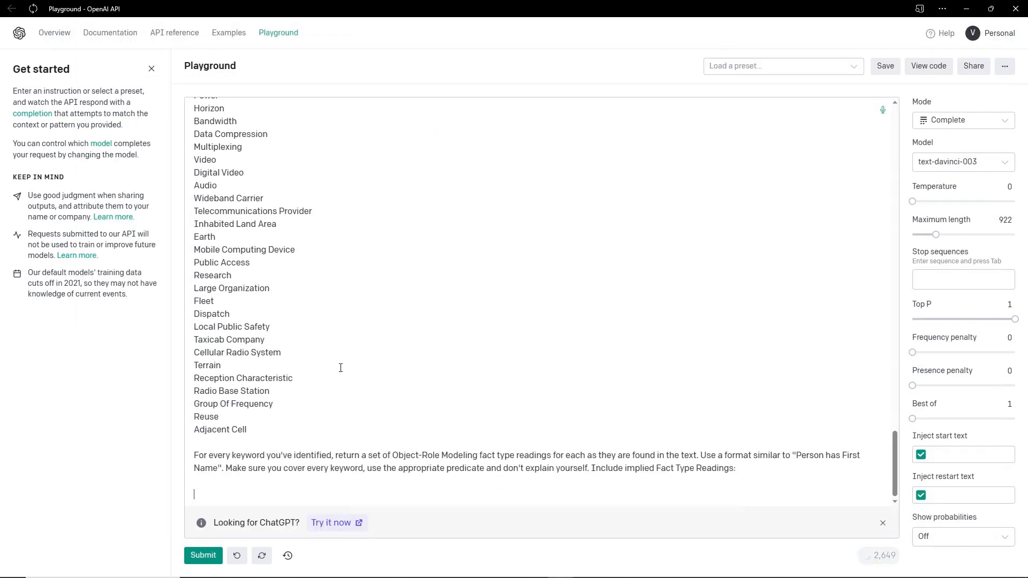
pyautogui.press('BackSpace')
pyautogui.press('BackSpace')
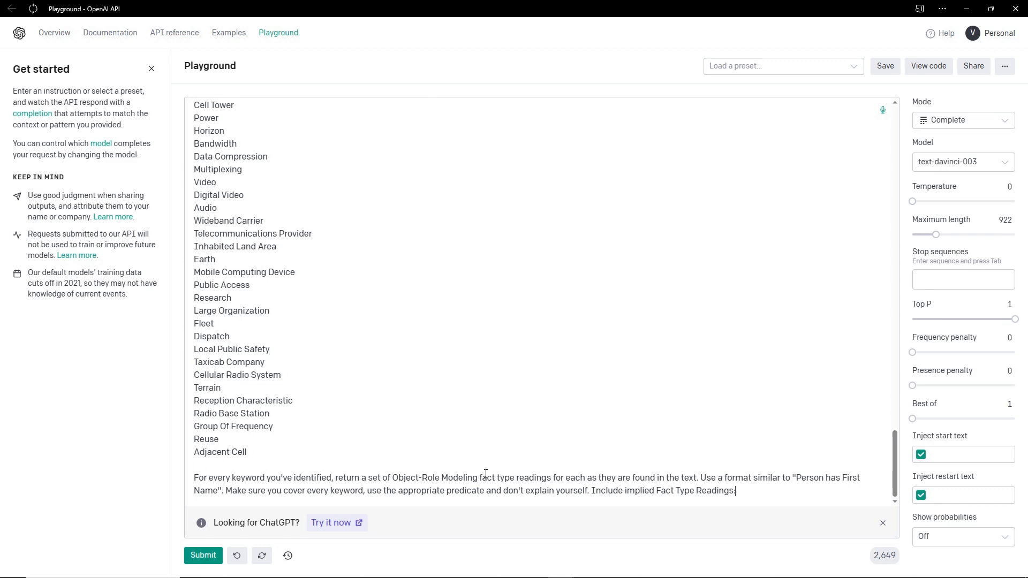
# Submit the fact type readings prompt and review the readings it generates.
pyautogui.moveTo(479, 478); pyautogui.dragTo(553, 479)
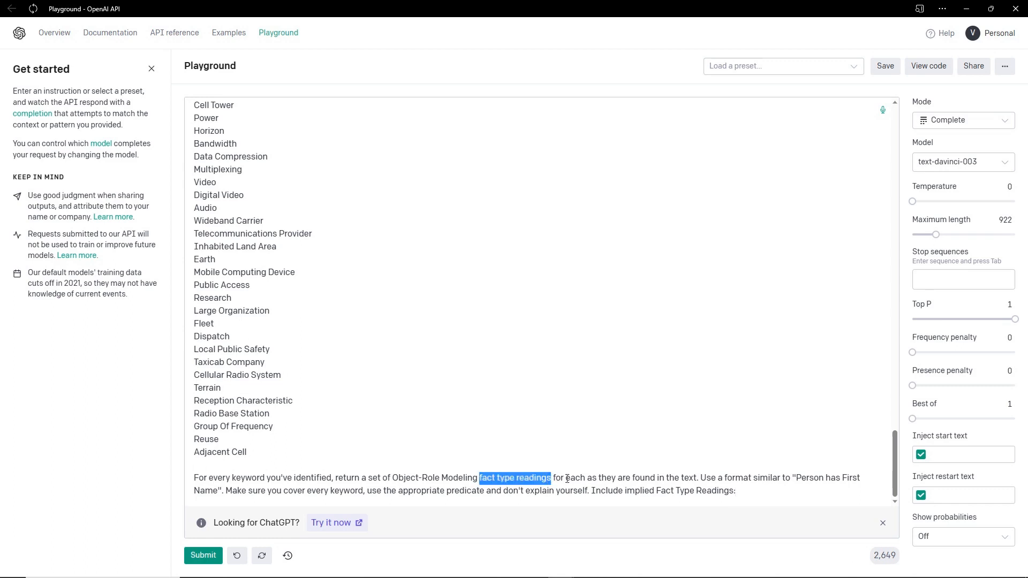
pyautogui.click(684, 480)
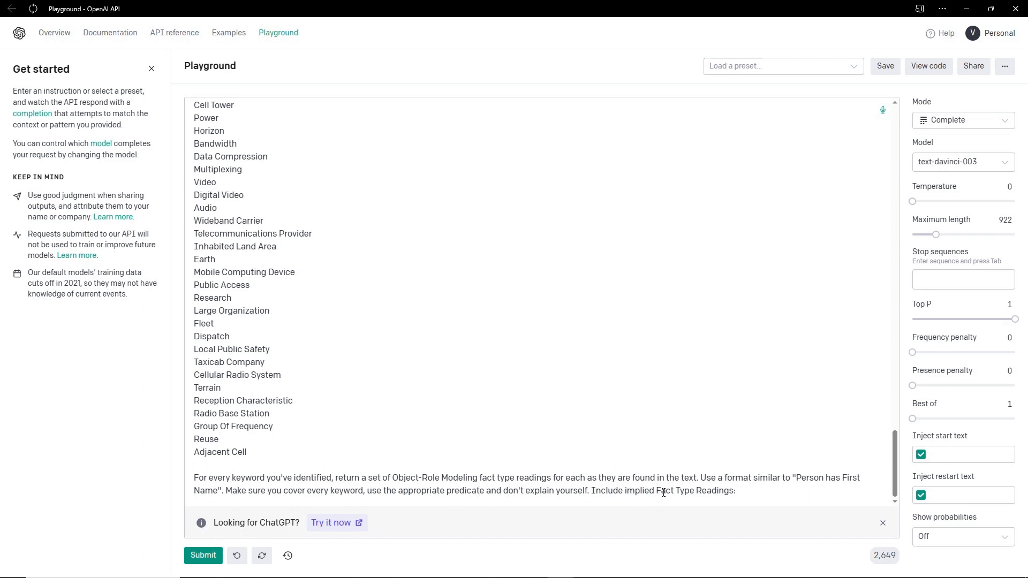
pyautogui.click(753, 493)
pyautogui.click(212, 557)
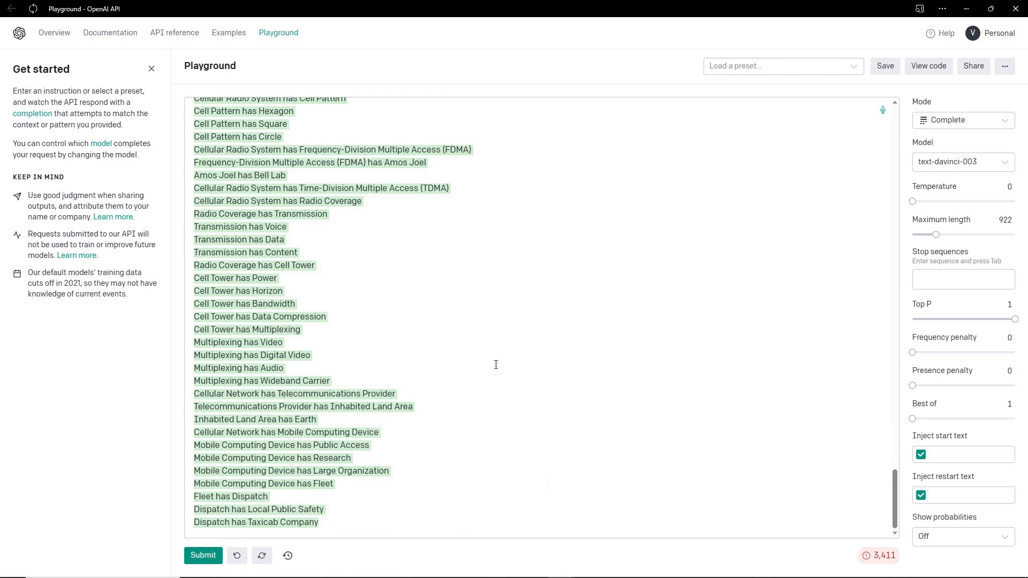
pyautogui.scroll(15, 496, 365)
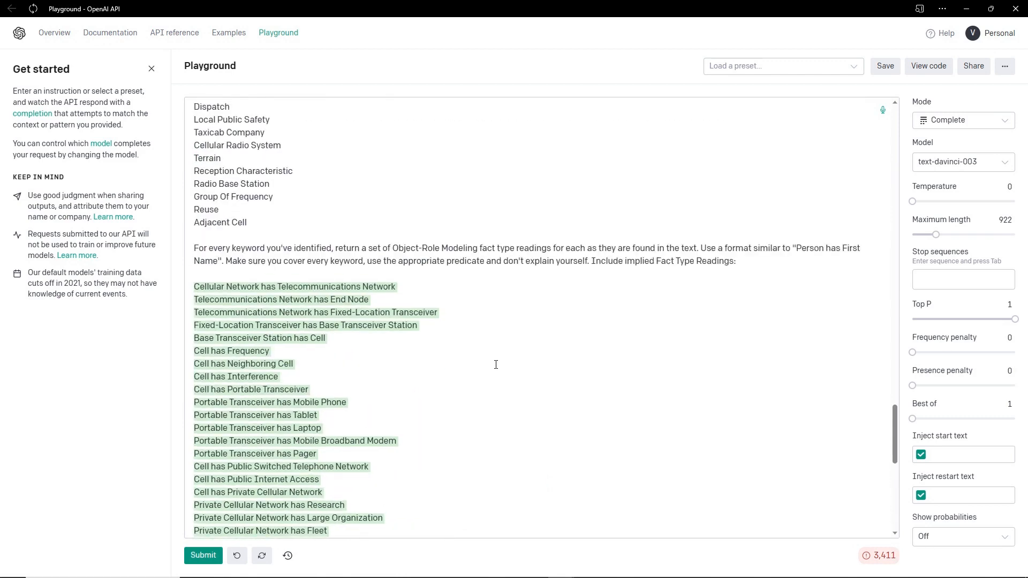
pyautogui.scroll(-1, 496, 365)
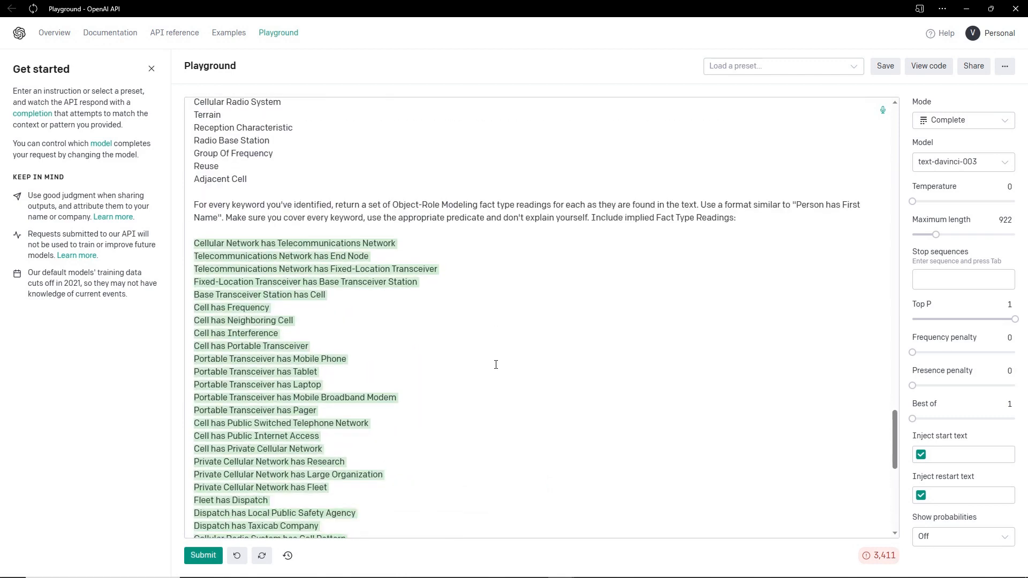
pyautogui.scroll(-10, 496, 365)
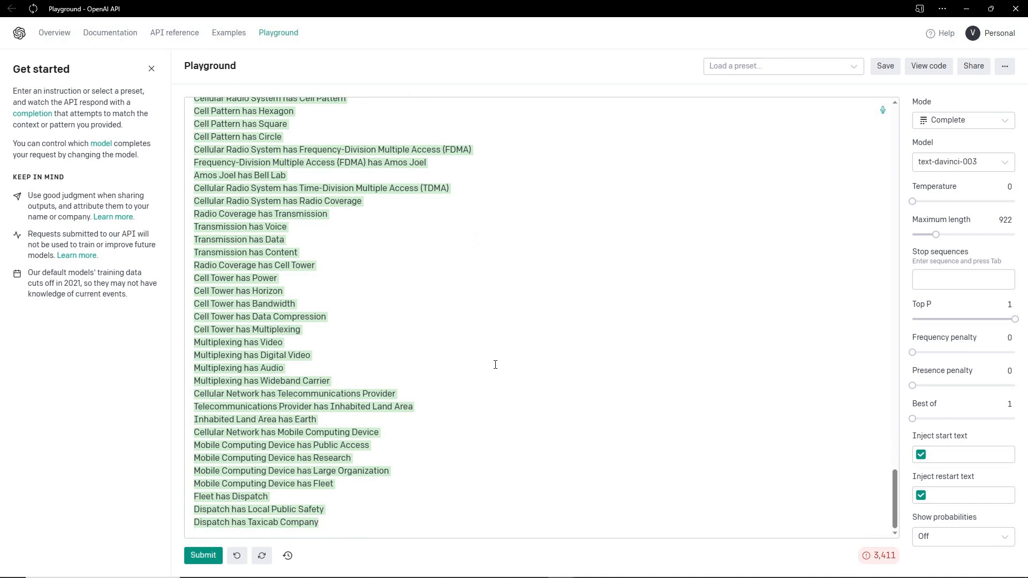
# Delete the "Cellular network" title and the lines from "Indoor cell site in Germany" to "vte" at the start of the article text.
pyautogui.scroll(20, 495, 364)
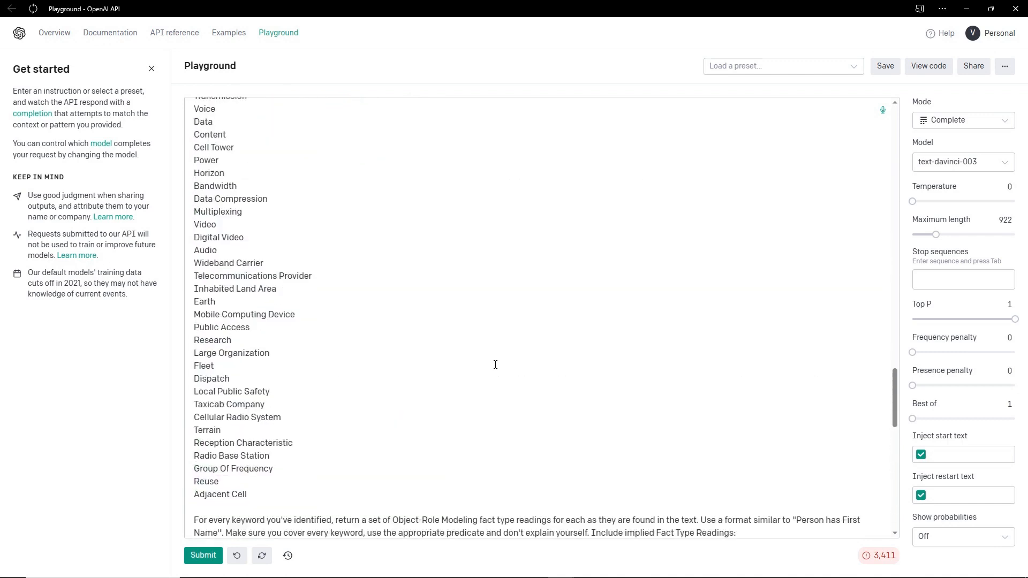
pyautogui.scroll(20, 495, 364)
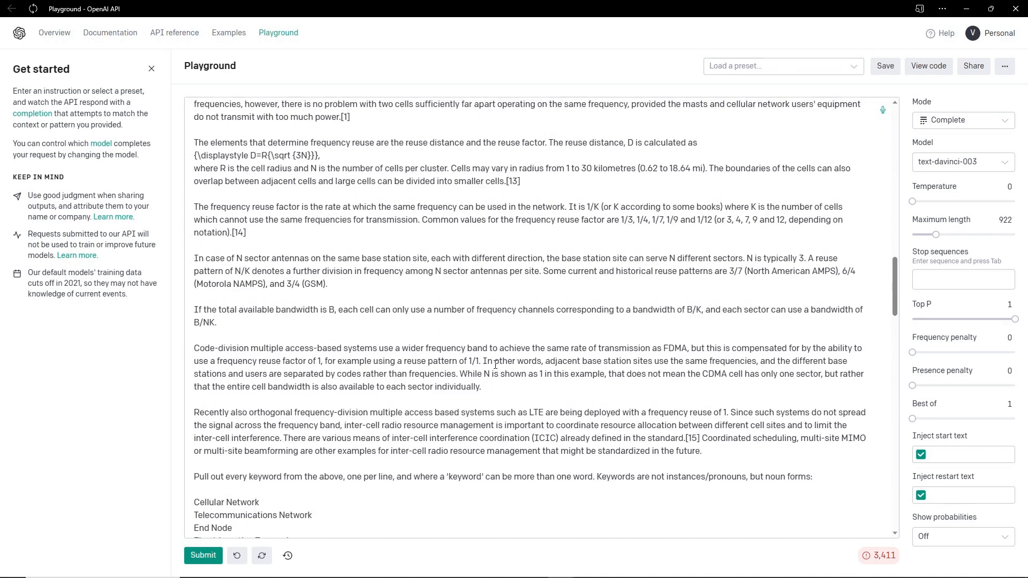
pyautogui.scroll(20, 495, 364)
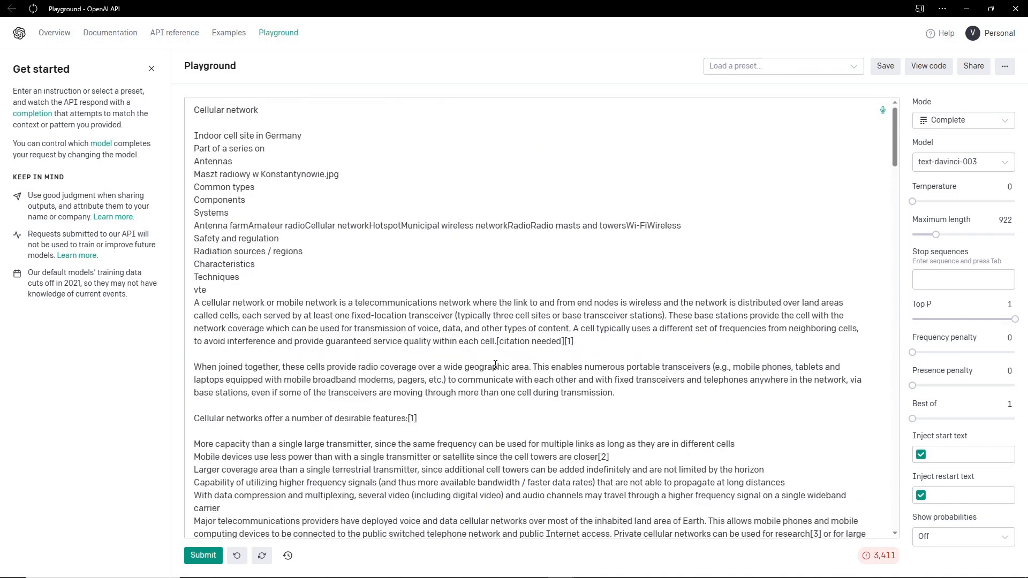
pyautogui.moveTo(193, 137); pyautogui.dragTo(320, 287)
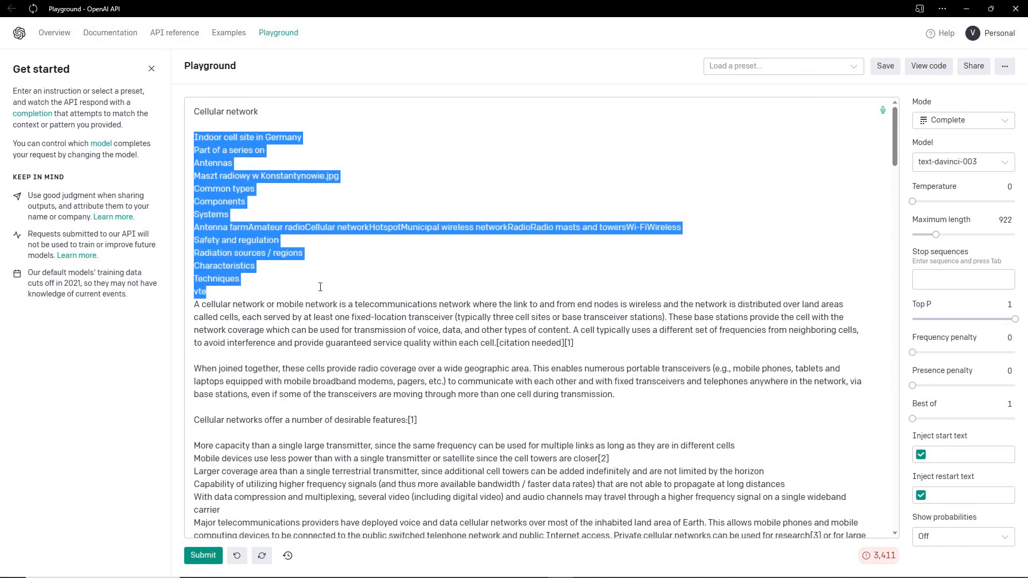
pyautogui.press('BackSpace')
pyautogui.press('BackSpace')
pyautogui.hotkey('shift', 'Up')
pyautogui.press('BackSpace')
pyautogui.press('Delete')
# Delete the line "Cellular networks offer a number of desirable features:[1]" together with its extra blank lines.
pyautogui.press('Down')
pyautogui.press('Down')
pyautogui.press('Down')
pyautogui.hotkey('shift', 'End')
pyautogui.press('BackSpace')
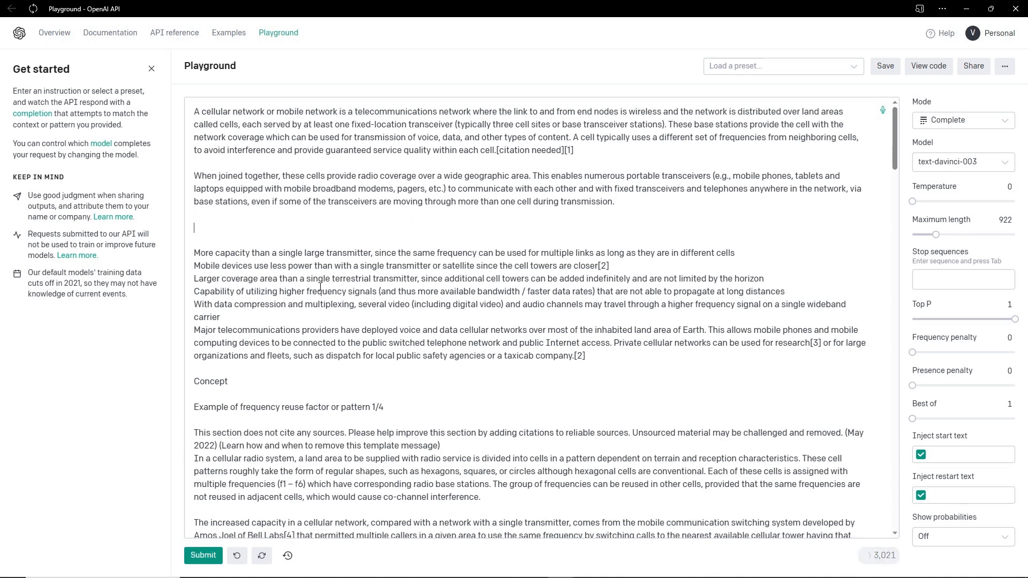
pyautogui.press('Delete')
pyautogui.press('Delete')
# Delete the "Concept" heading and the "Example of frequency reuse factor or pattern 1/4" caption from the article text.
pyautogui.press('Down')
pyautogui.press('Down')
pyautogui.press('Down')
pyautogui.press('Down')
pyautogui.press('Down')
pyautogui.press('Down')
pyautogui.press('Down')
pyautogui.press('Down')
pyautogui.press('Down')
pyautogui.press('Down')
pyautogui.press('Down')
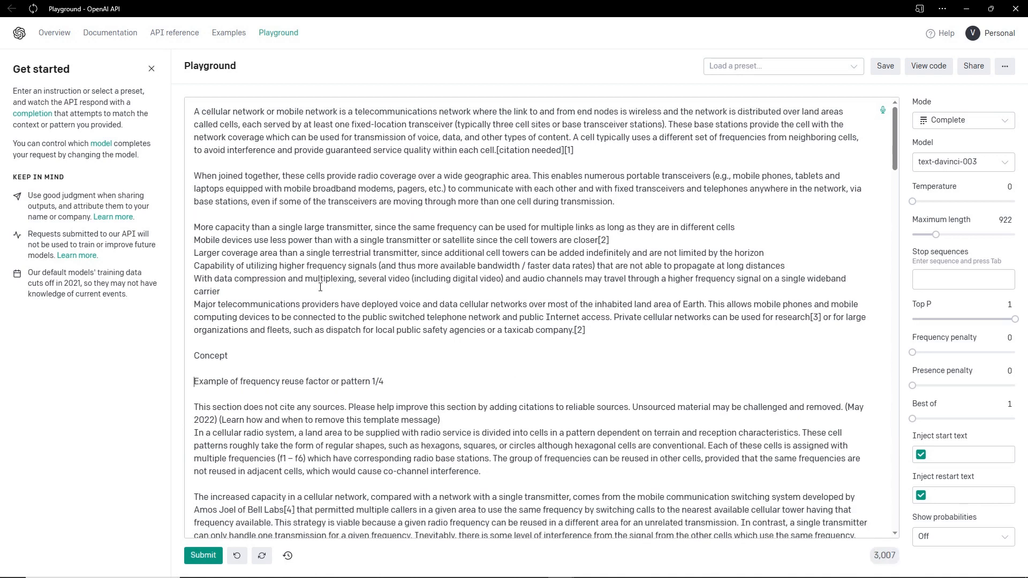
pyautogui.hotkey('shift', 'Down')
pyautogui.hotkey('shift', 'Down')
pyautogui.hotkey('shift', 'Down')
pyautogui.hotkey('shift', 'Down')
pyautogui.press('BackSpace')
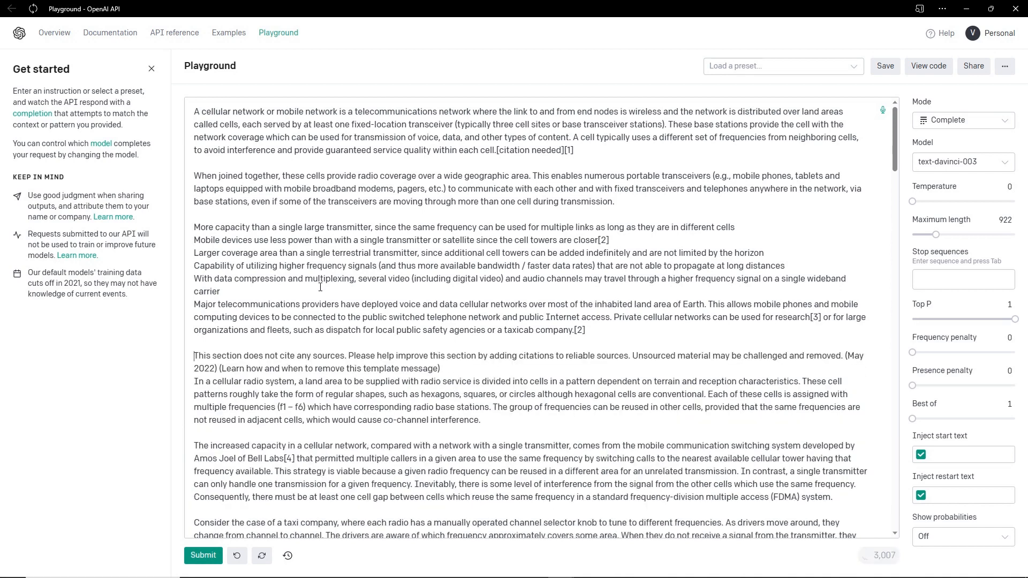
# Delete the "Cell signal encoding" heading from the article text.
pyautogui.press('Down')
pyautogui.press('Down')
pyautogui.press('Down')
pyautogui.press('Down')
pyautogui.press('Down')
pyautogui.press('Down')
pyautogui.press('Down')
pyautogui.press('Down')
pyautogui.press('Down')
pyautogui.press('Down')
pyautogui.press('Down')
pyautogui.press('Down')
pyautogui.press('Down')
pyautogui.press('Down')
pyautogui.press('Down')
pyautogui.press('Down')
pyautogui.press('Down')
pyautogui.press('Down')
pyautogui.press('Down')
pyautogui.press('Down')
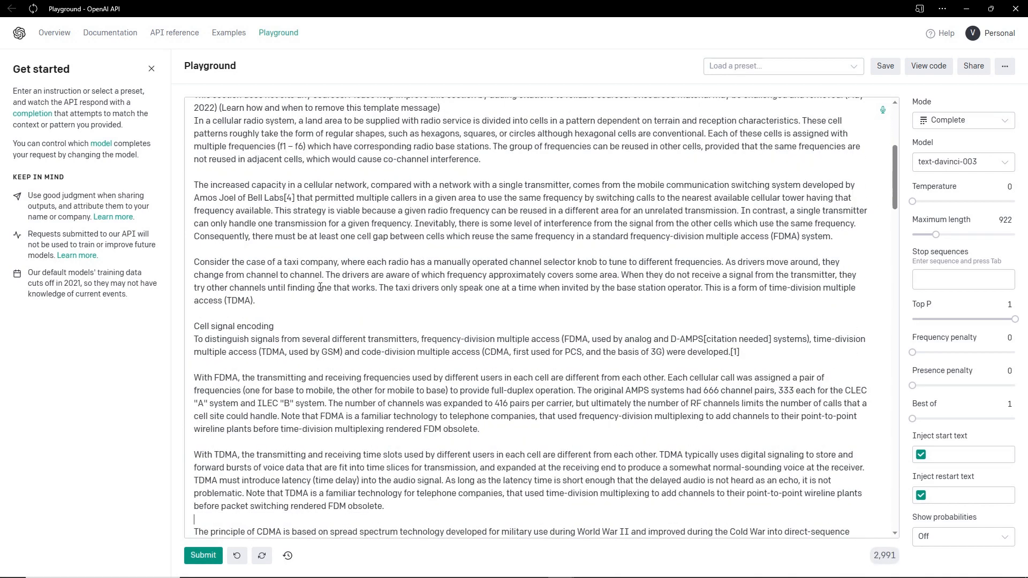
pyautogui.hotkey('shift', 'Up')
pyautogui.press('BackSpace')
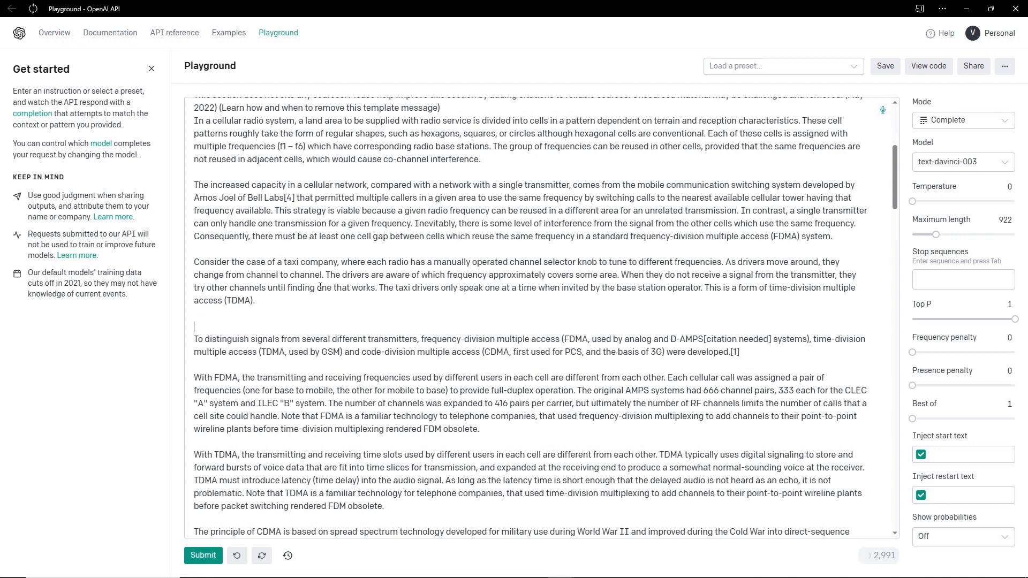
# Remove the leftover blank line above "To distinguish signals" and delete the "Frequency reuse" heading.
pyautogui.press('Down')
pyautogui.press('Down')
pyautogui.press('Down')
pyautogui.press('Down')
pyautogui.press('Down')
pyautogui.press('Down')
pyautogui.press('Down')
pyautogui.press('Down')
pyautogui.press('Down')
pyautogui.press('Down')
pyautogui.press('Down')
pyautogui.press('Down')
pyautogui.press('Down')
pyautogui.press('Down')
pyautogui.press('Down')
pyautogui.press('Down')
pyautogui.press('Down')
pyautogui.press('Down')
pyautogui.press('Down')
pyautogui.press('Down')
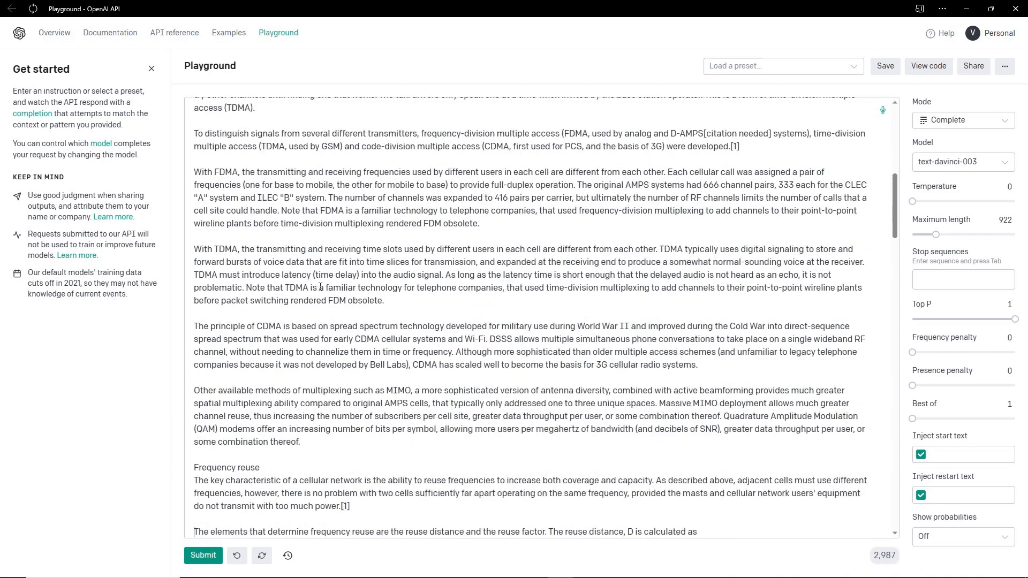
pyautogui.hotkey('shift', 'Down')
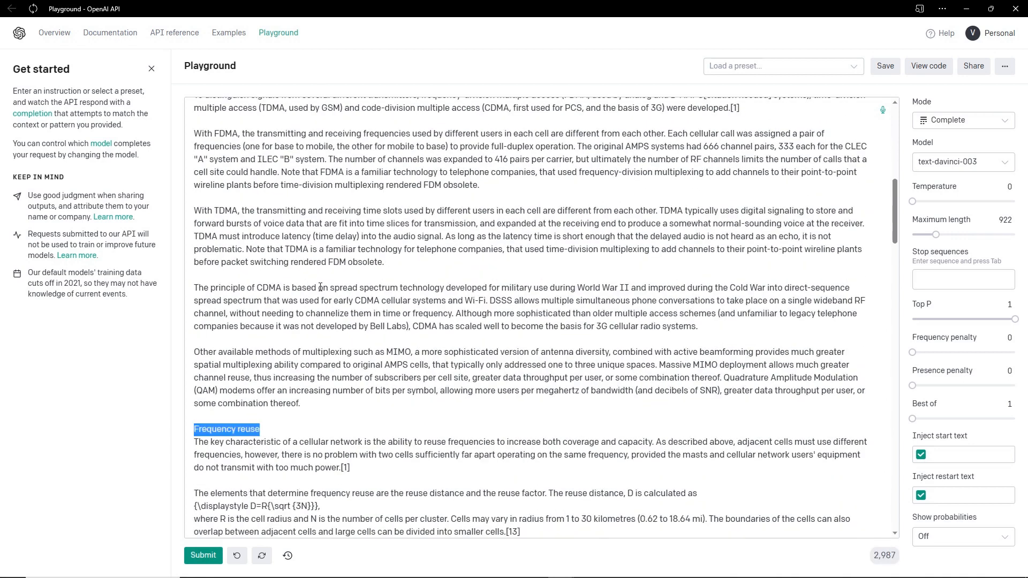
pyautogui.press('BackSpace')
# Delete the "{\displaystyle D=R{\sqrt {3N}}}," formula line from the reuse distance paragraph.
pyautogui.press('Down')
pyautogui.press('Down')
pyautogui.press('Down')
pyautogui.press('Down')
pyautogui.press('Down')
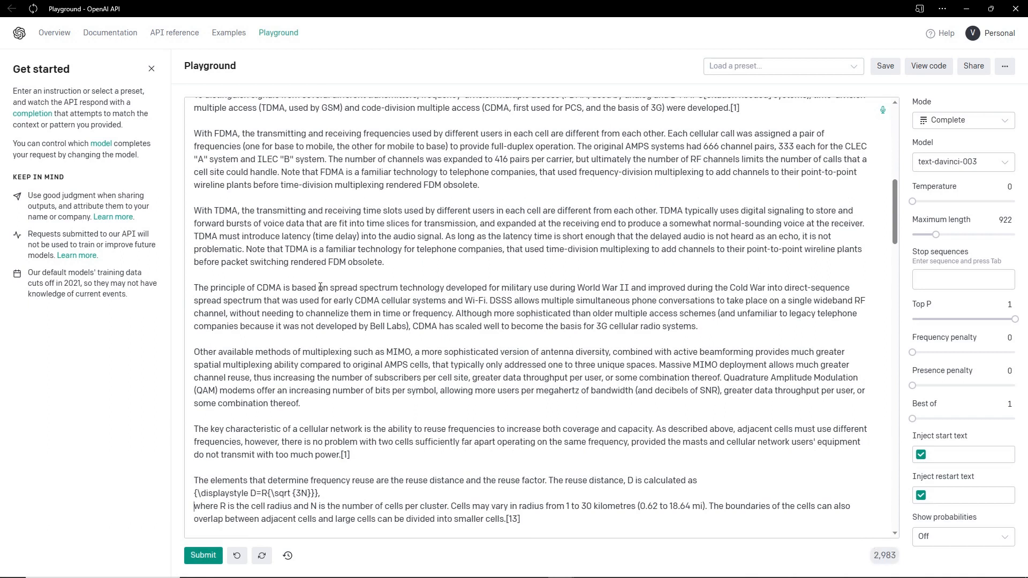
pyautogui.hotkey('shift', 'End')
pyautogui.press('BackSpace')
# Add the request "Find more Fact Type Readings please:" after the last reading at the end of the text and submit it.
pyautogui.press('Down')
pyautogui.press('Down')
pyautogui.press('Down')
pyautogui.press('Down')
pyautogui.press('Down')
pyautogui.press('Down')
pyautogui.press('Down')
pyautogui.press('Down')
pyautogui.press('Down')
pyautogui.press('Down')
pyautogui.press('Down')
pyautogui.press('Down')
pyautogui.press('Down')
pyautogui.press('Down')
pyautogui.press('Down')
pyautogui.press('Down')
pyautogui.press('Down')
pyautogui.press('Down')
pyautogui.press('Down')
pyautogui.press('Down')
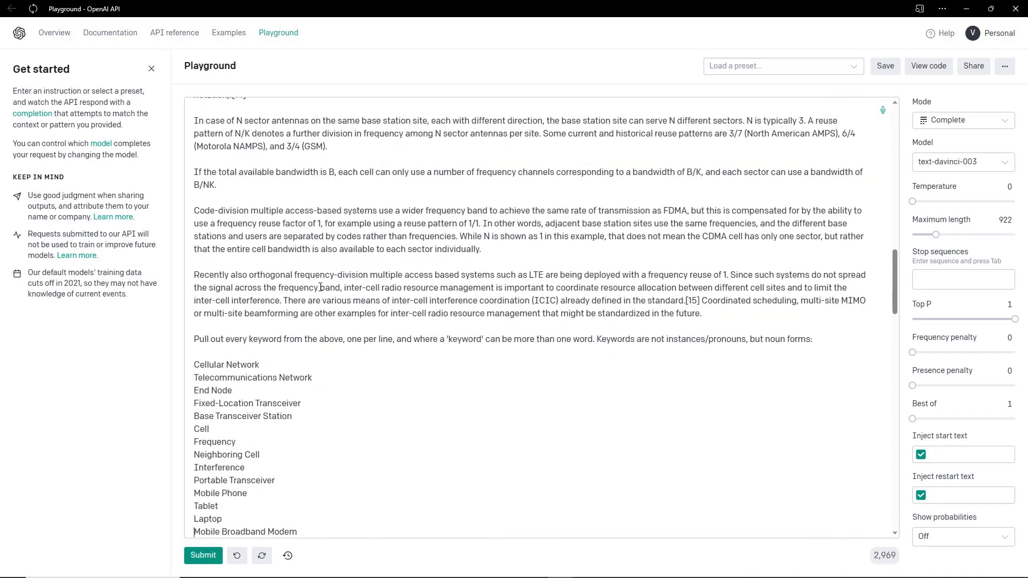
pyautogui.hotkey('ctrl', 'End')
pyautogui.press('Return')
pyautogui.press('Return')
pyautogui.write('Find more Fact Type Readings please')
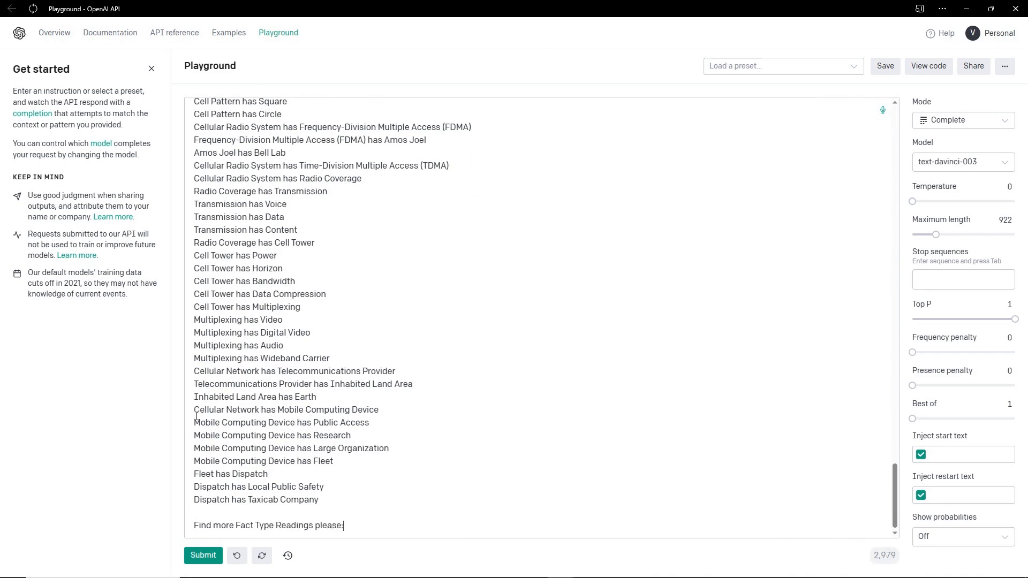
pyautogui.click(202, 555)
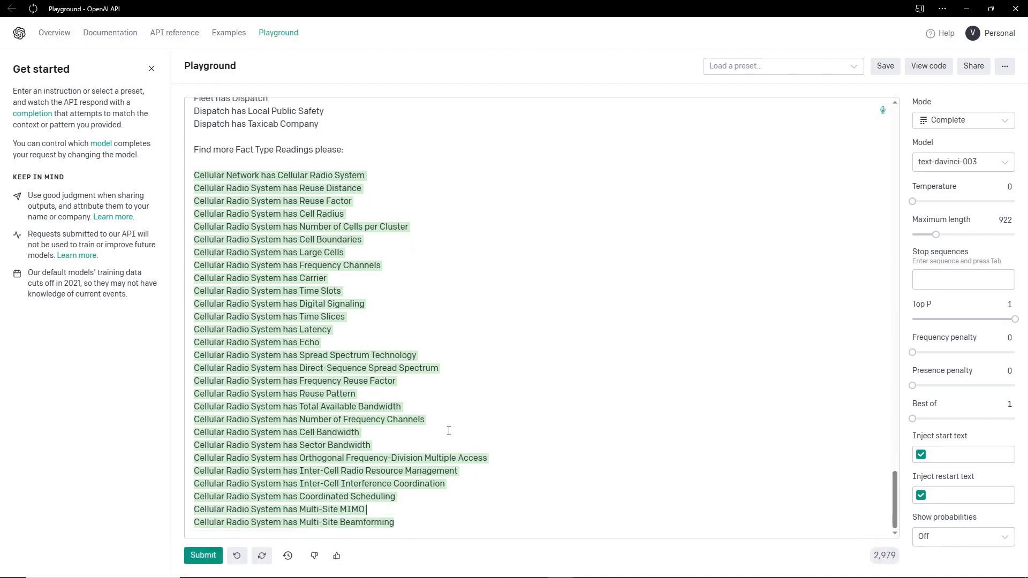
# Delete the "Find more Fact Type Readings please:" line and its blank lines to join the two lists of readings.
pyautogui.hotkey('shift', 'Home')
pyautogui.press('BackSpace')
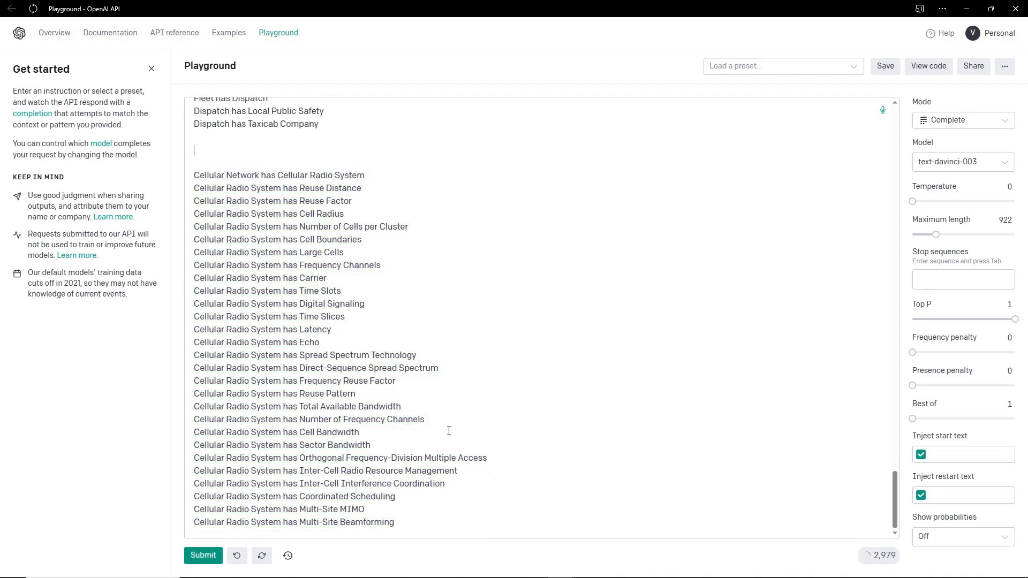
pyautogui.press('Delete')
pyautogui.press('Delete')
pyautogui.press('Delete')
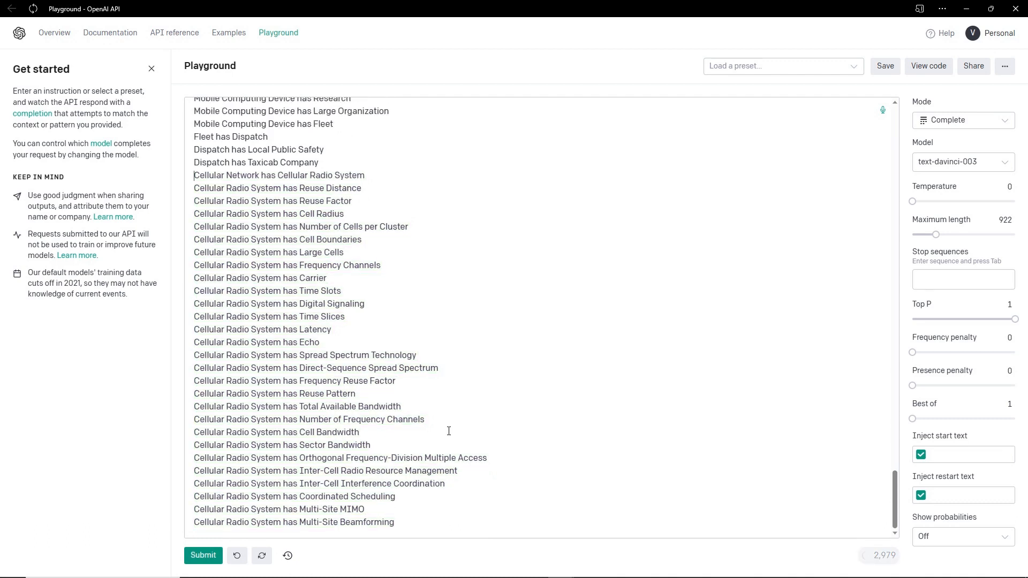
# Undo the recent edits and added completion to restore the original generated list of fact type readings.
pyautogui.press('Up')
pyautogui.press('Up')
pyautogui.press('Up')
pyautogui.press('Up')
pyautogui.press('Up')
pyautogui.press('Up')
pyautogui.press('Up')
pyautogui.press('Up')
pyautogui.press('Up')
pyautogui.press('Up')
pyautogui.press('Up')
pyautogui.press('Up')
pyautogui.press('Up')
pyautogui.press('Up')
pyautogui.press('Up')
pyautogui.press('Up')
pyautogui.press('Up')
pyautogui.press('Up')
pyautogui.press('Up')
pyautogui.press('Up')
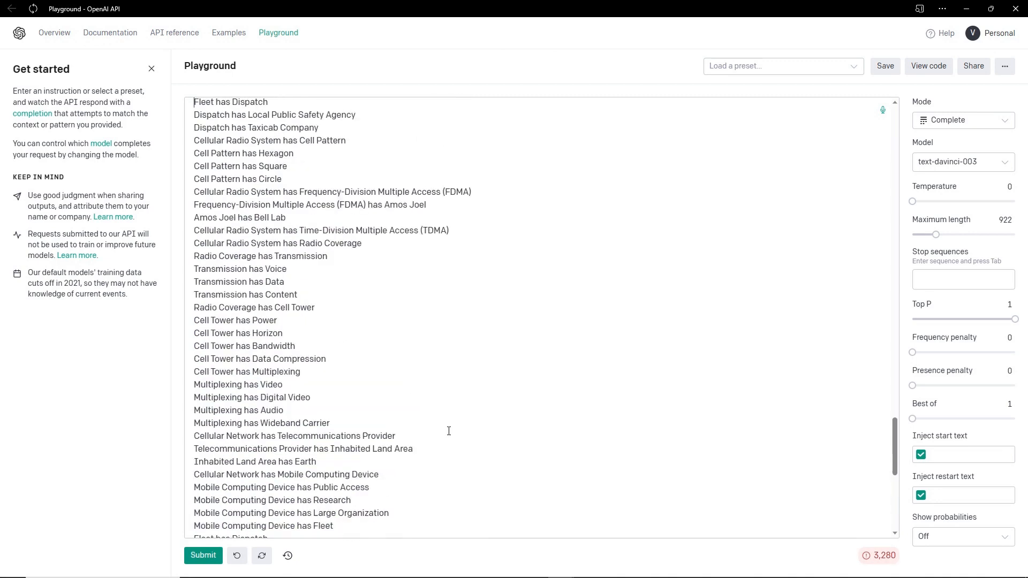
pyautogui.hotkey('ctrl', 'z')
pyautogui.hotkey('ctrl', 'z')
pyautogui.hotkey('ctrl', 'z')
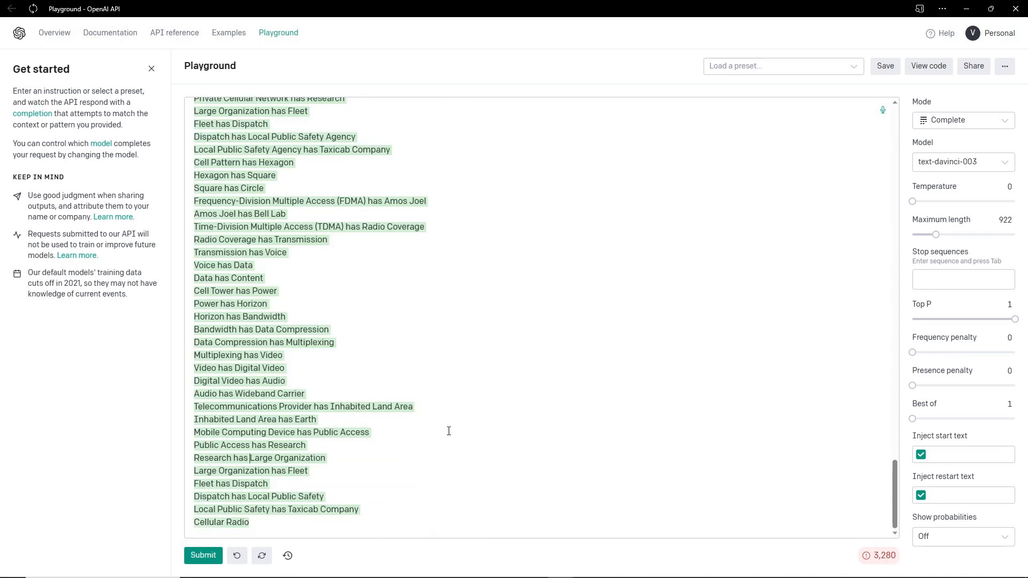
# Copy the generated readings from "Cellular Network has Telecommunications Network" through "Local Public Safety has Taxicab Company", excluding the incomplete "Cellular Radio" line.
pyautogui.scroll(9, 449, 423)
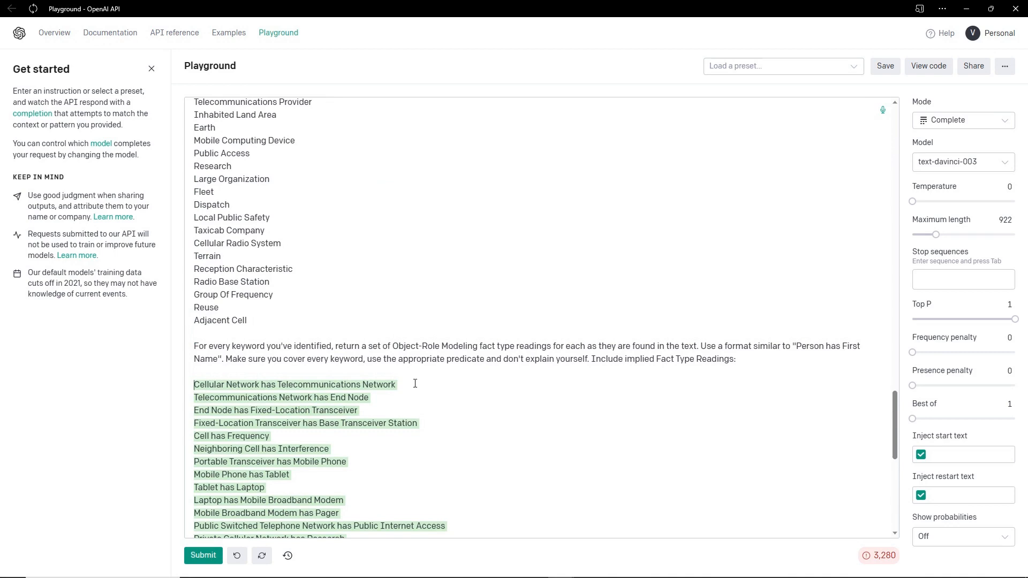
pyautogui.hotkey('shift', 'Down')
pyautogui.hotkey('shift', 'Down')
pyautogui.hotkey('shift', 'Down')
pyautogui.hotkey('shift', 'Down')
pyautogui.hotkey('shift', 'Down')
pyautogui.hotkey('shift', 'Down')
pyautogui.hotkey('shift', 'Down')
pyautogui.hotkey('shift', 'Down')
pyautogui.hotkey('shift', 'Down')
pyautogui.hotkey('shift', 'Down')
pyautogui.hotkey('shift', 'Down')
pyautogui.hotkey('shift', 'Down')
pyautogui.hotkey('shift', 'Down')
pyautogui.hotkey('shift', 'Down')
pyautogui.hotkey('shift', 'Down')
pyautogui.hotkey('shift', 'Down')
pyautogui.hotkey('shift', 'Down')
pyautogui.hotkey('shift', 'Down')
pyautogui.hotkey('shift', 'Down')
pyautogui.hotkey('shift', 'Down')
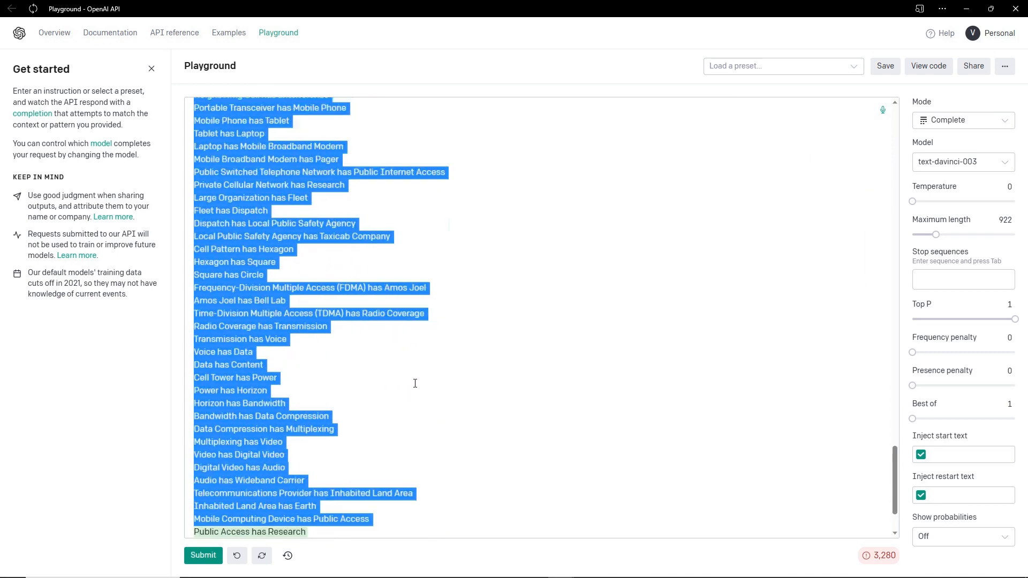
pyautogui.hotkey('shift', 'Down')
pyautogui.hotkey('shift', 'Down')
pyautogui.hotkey('shift', 'Down')
pyautogui.hotkey('shift', 'Down')
pyautogui.hotkey('shift', 'Down')
pyautogui.hotkey('shift', 'Down')
pyautogui.hotkey('shift', 'Down')
pyautogui.hotkey('ctrl', 'c')
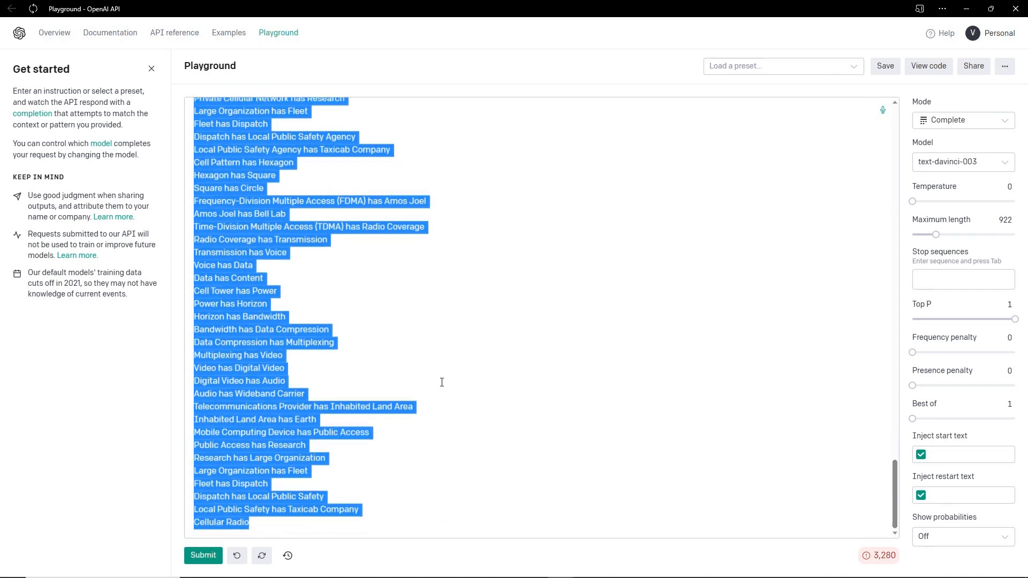
pyautogui.moveTo(367, 493); pyautogui.dragTo(369, 509)
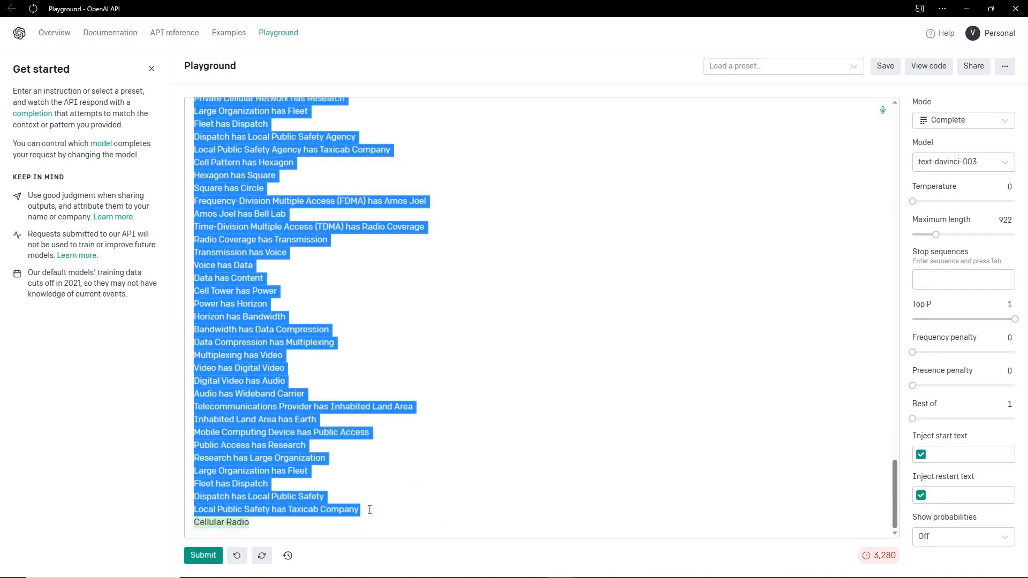
# Switch to Boston and paste the copied fact type readings into the FEKL Uploader.
pyautogui.hotkey('alt', 'Tab')
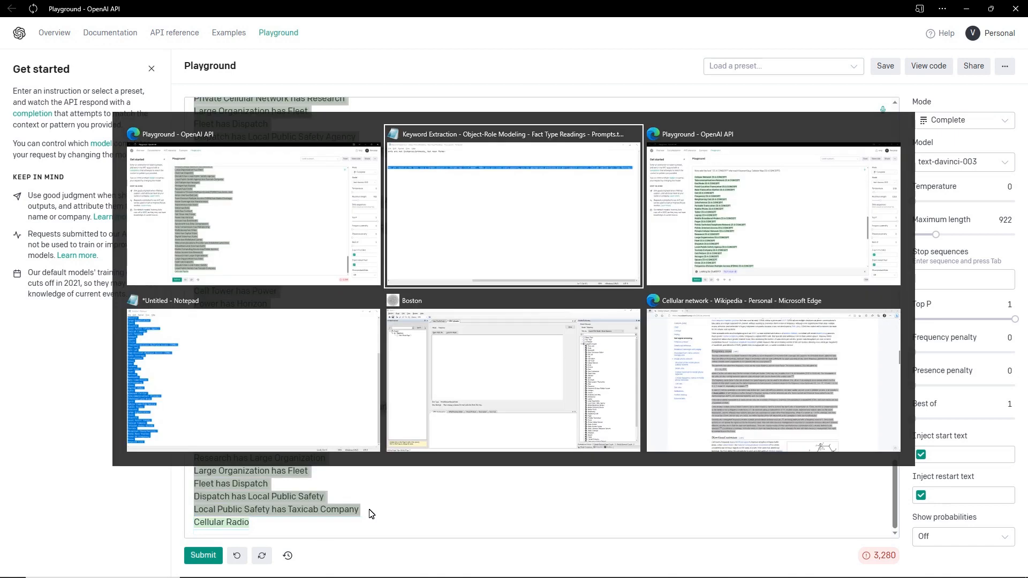
pyautogui.hotkey('alt', 'Tab')
pyautogui.hotkey('alt', 'Tab')
pyautogui.hotkey('alt', 'Tab')
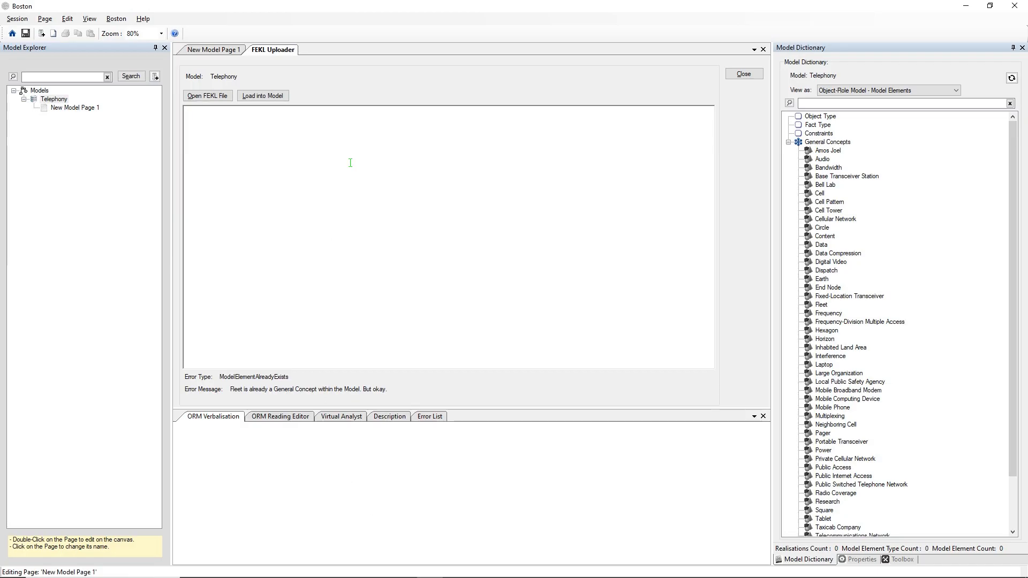
pyautogui.hotkey('ctrl', 'v')
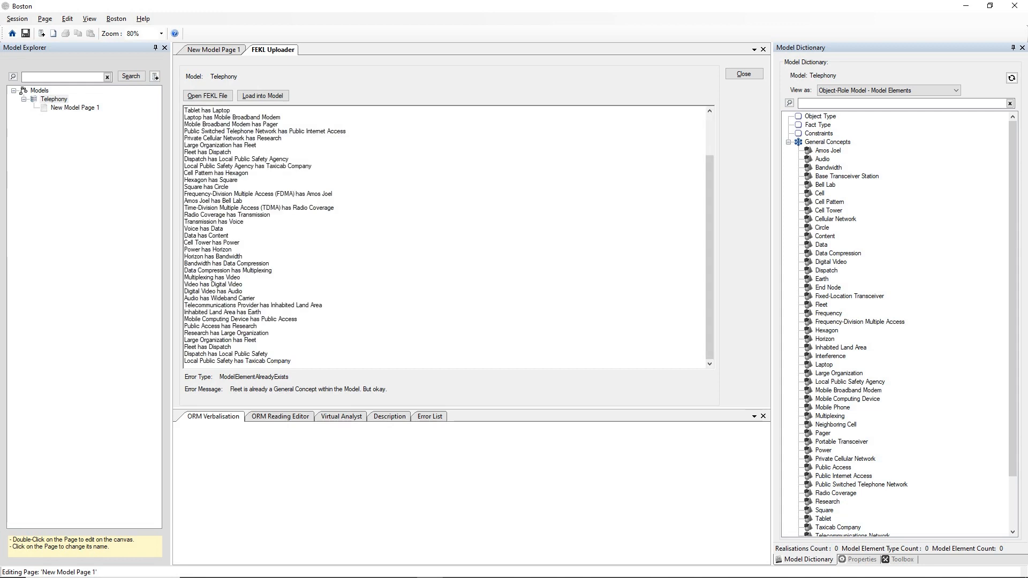
pyautogui.scroll(3, 446, 235)
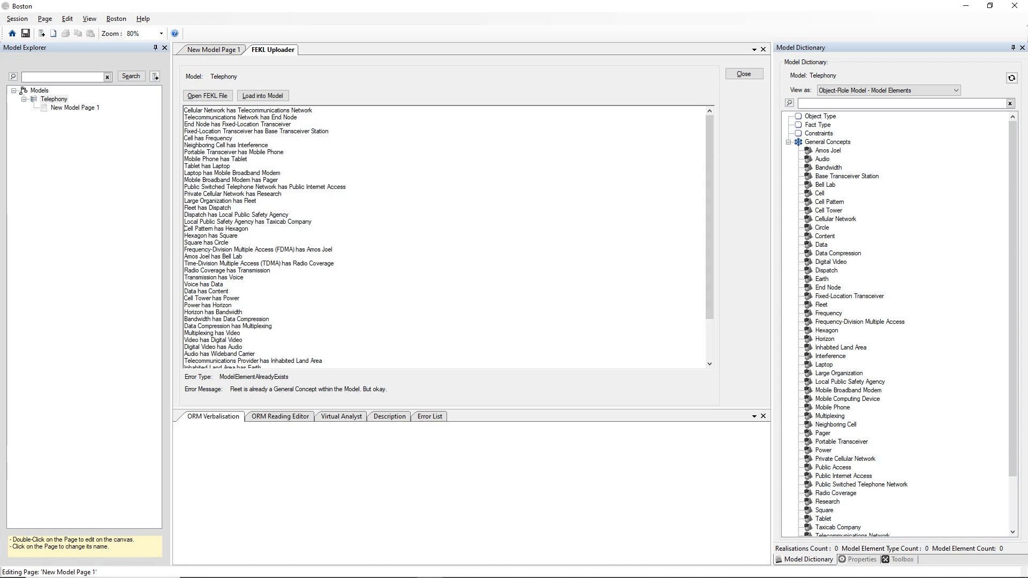
# Remove "(FDMA)" and "(TDMA)" from the Frequency-Division and Time-Division Multiple Access readings.
pyautogui.press('Delete')
pyautogui.press('Delete')
pyautogui.press('Delete')
pyautogui.press('Delete')
pyautogui.press('Delete')
pyautogui.press('Delete')
pyautogui.press('Delete')
pyautogui.press('Delete')
pyautogui.press('Delete')
pyautogui.press('Delete')
pyautogui.press('Delete')
pyautogui.press('Delete')
pyautogui.press('Delete')
pyautogui.press('Delete')
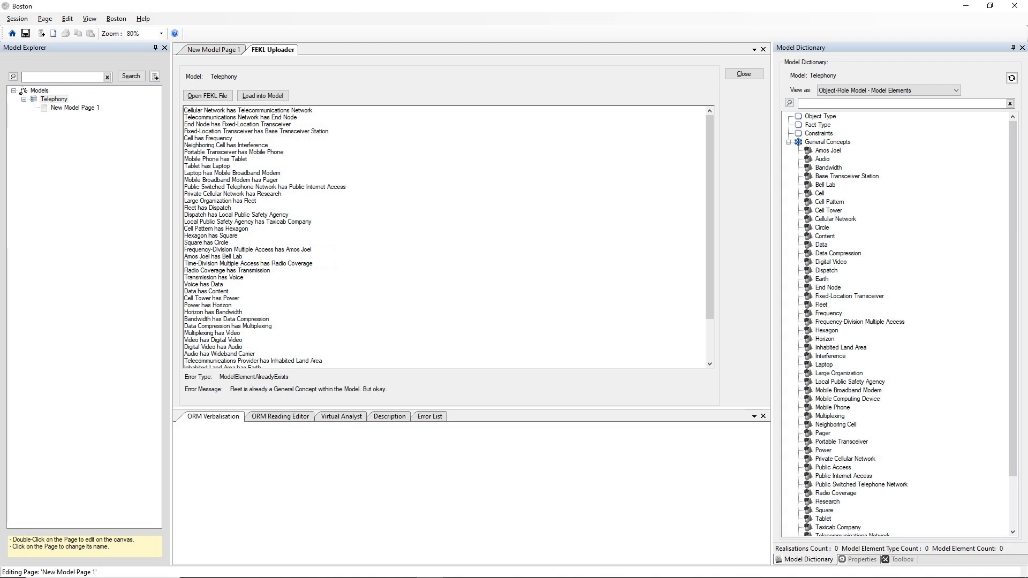
# Check the readings from end to start and load them into the Telephony model.
pyautogui.hotkey('ctrl', 'End')
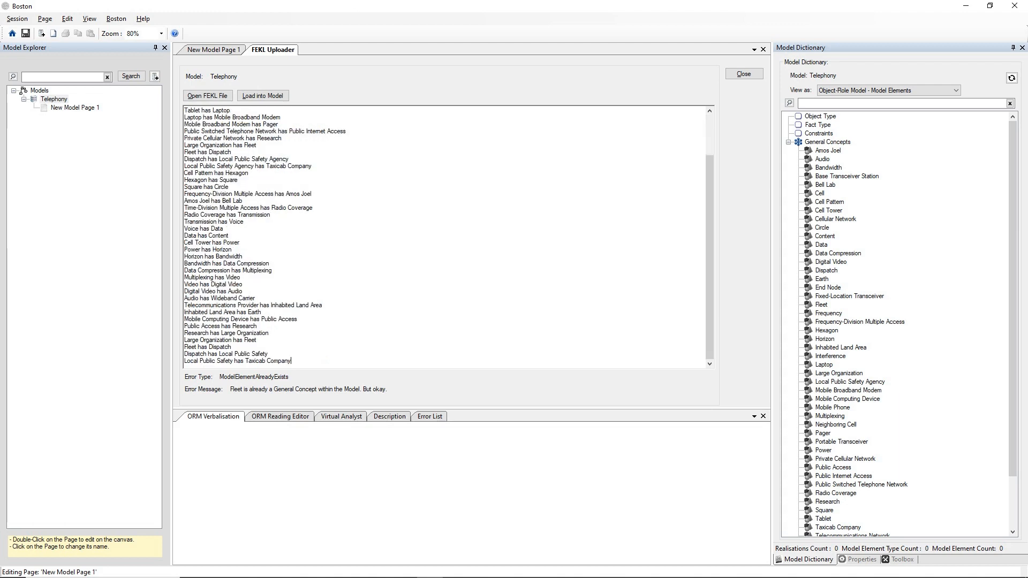
pyautogui.hotkey('ctrl', 'Home')
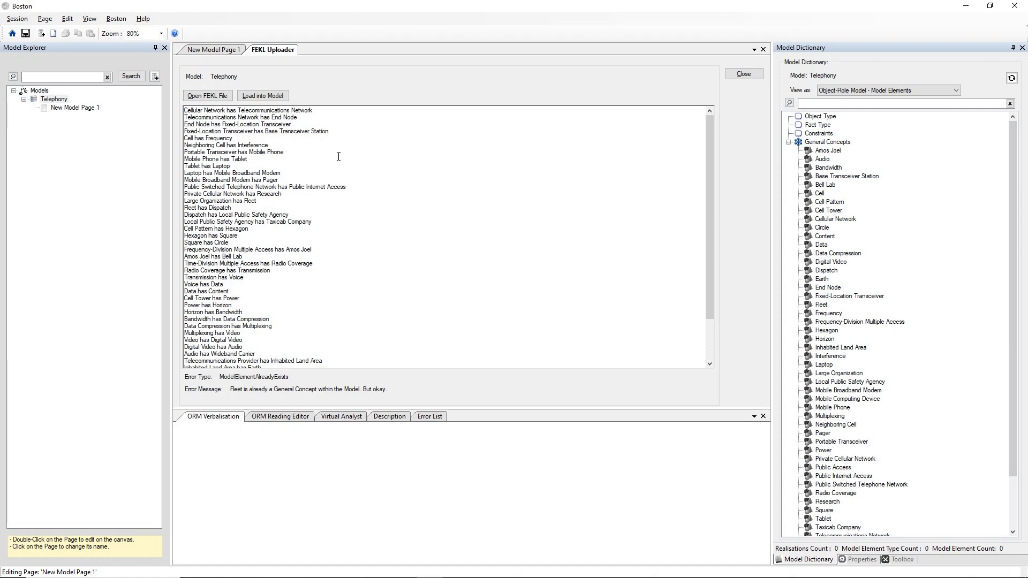
pyautogui.click(270, 97)
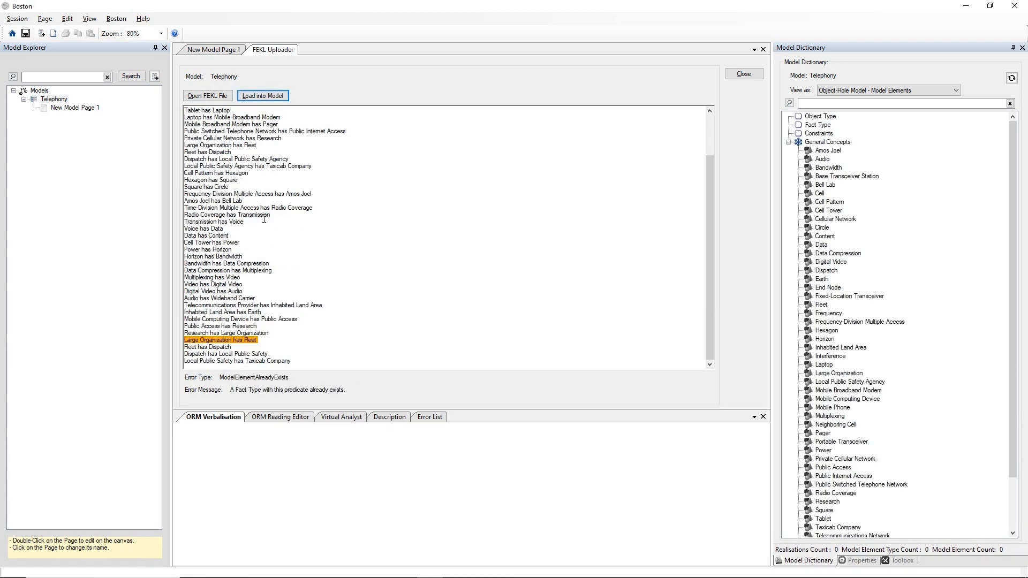
# Delete the readings from the first line through the second "Large Organization has Fleet", keeping "Fleet has Dispatch" and the lines below it.
pyautogui.click(288, 332)
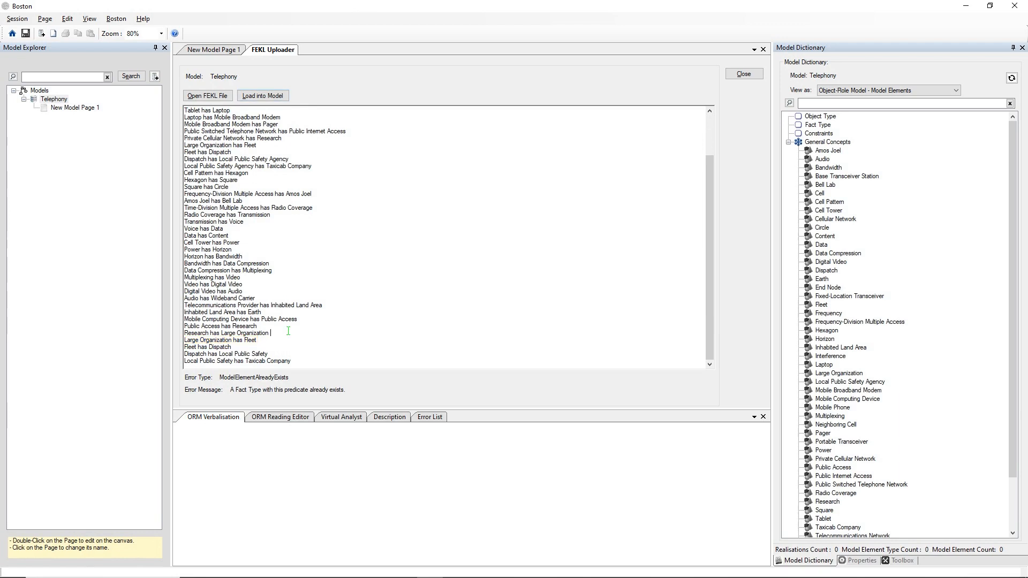
pyautogui.hotkey('shift', 'Up')
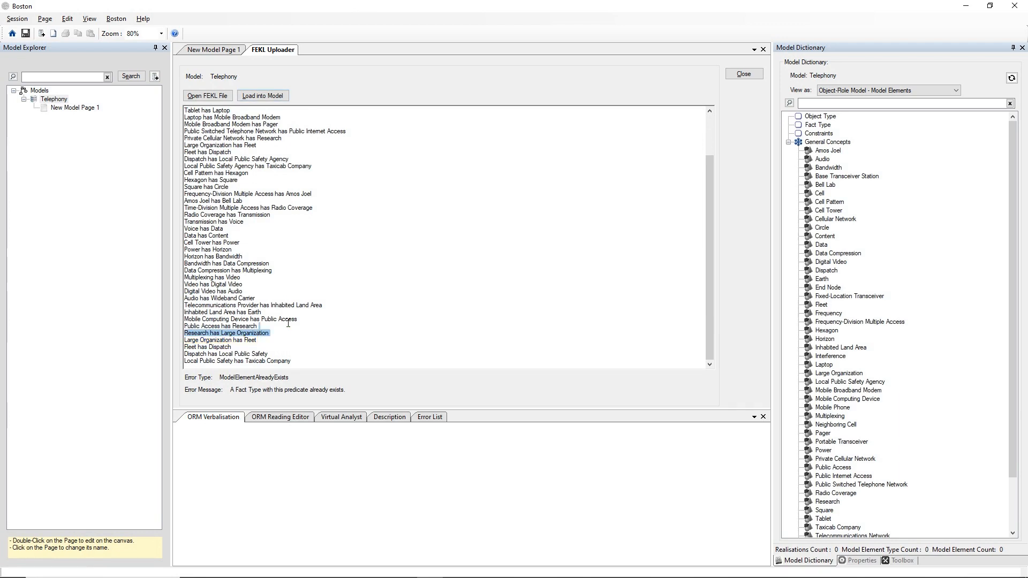
pyautogui.hotkey('shift', 'Up')
pyautogui.hotkey('shift', 'Up')
pyautogui.hotkey('shift', 'Up')
pyautogui.hotkey('shift', 'Up')
pyautogui.hotkey('shift', 'Up')
pyautogui.hotkey('shift', 'Up')
pyautogui.hotkey('shift', 'Up')
pyautogui.hotkey('shift', 'Up')
pyautogui.hotkey('shift', 'Up')
pyautogui.hotkey('shift', 'Up')
pyautogui.hotkey('shift', 'Up')
pyautogui.hotkey('shift', 'Up')
pyautogui.hotkey('shift', 'Up')
pyautogui.hotkey('shift', 'Up')
pyautogui.hotkey('shift', 'Up')
pyautogui.hotkey('shift', 'Up')
pyautogui.hotkey('shift', 'Up')
pyautogui.hotkey('shift', 'Up')
pyautogui.hotkey('shift', 'Up')
pyautogui.hotkey('shift', 'Up')
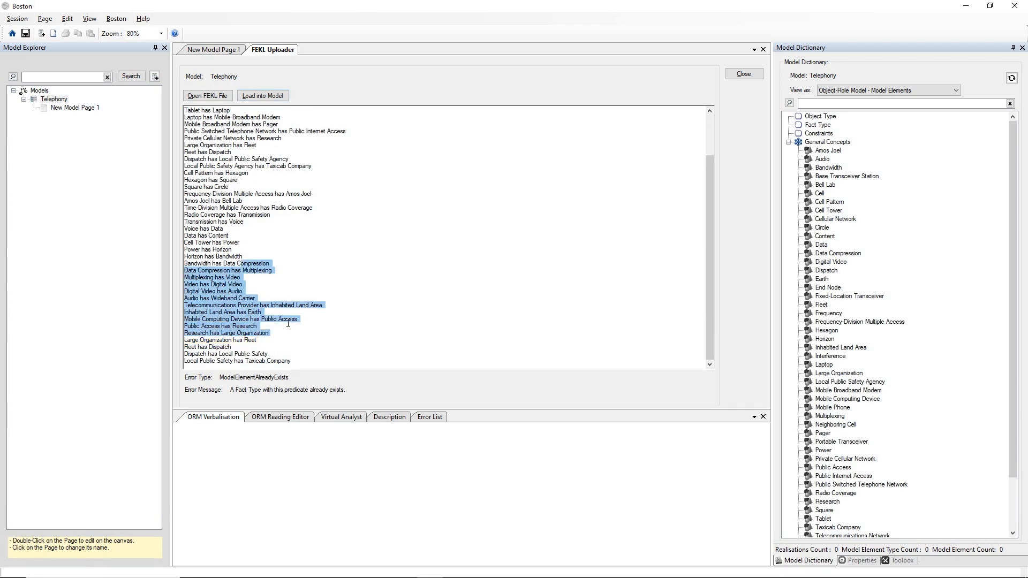
pyautogui.hotkey('shift', 'Up')
pyautogui.hotkey('shift', 'Up')
pyautogui.hotkey('shift', 'Up')
pyautogui.hotkey('shift', 'Up')
pyautogui.hotkey('shift', 'Up')
pyautogui.hotkey('shift', 'Up')
pyautogui.hotkey('shift', 'Up')
pyautogui.hotkey('shift', 'Up')
pyautogui.hotkey('shift', 'Up')
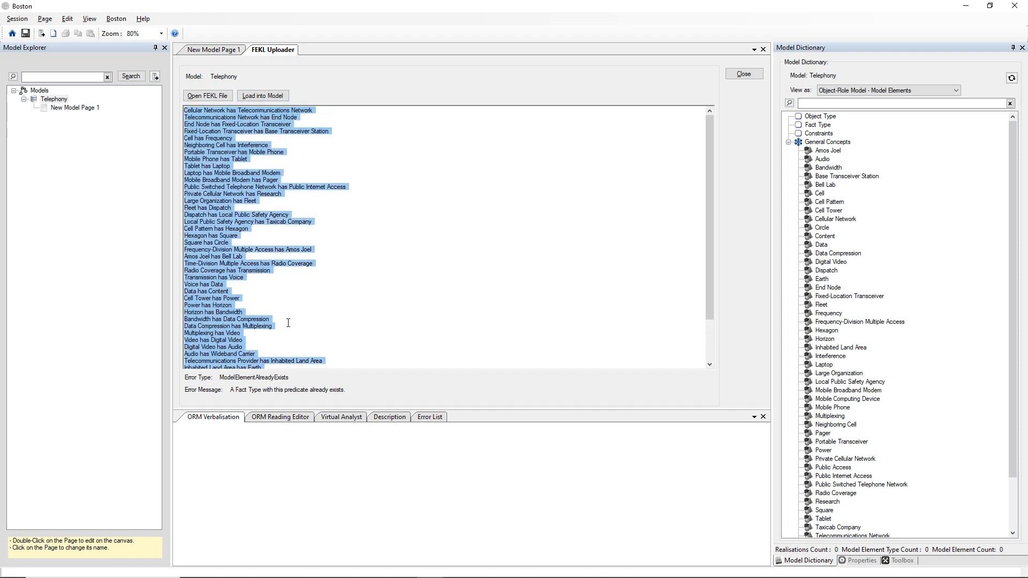
pyautogui.write('Large Organization has Fleet Fleet has Dispatch Dispatch has Local Public Safety Local Public Safety has Taxicab Company')
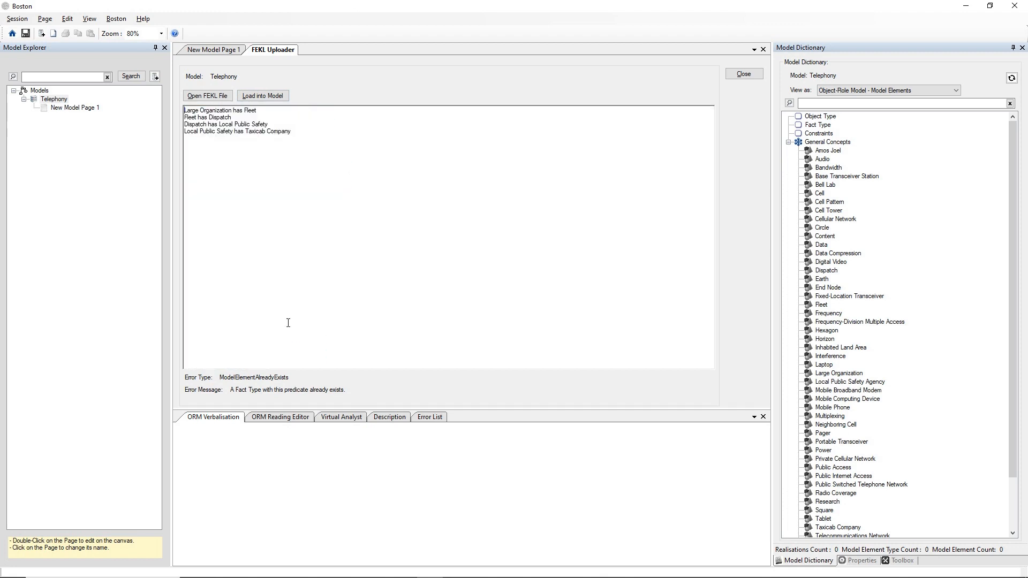
pyautogui.hotkey('shift', 'Down')
pyautogui.press('Delete')
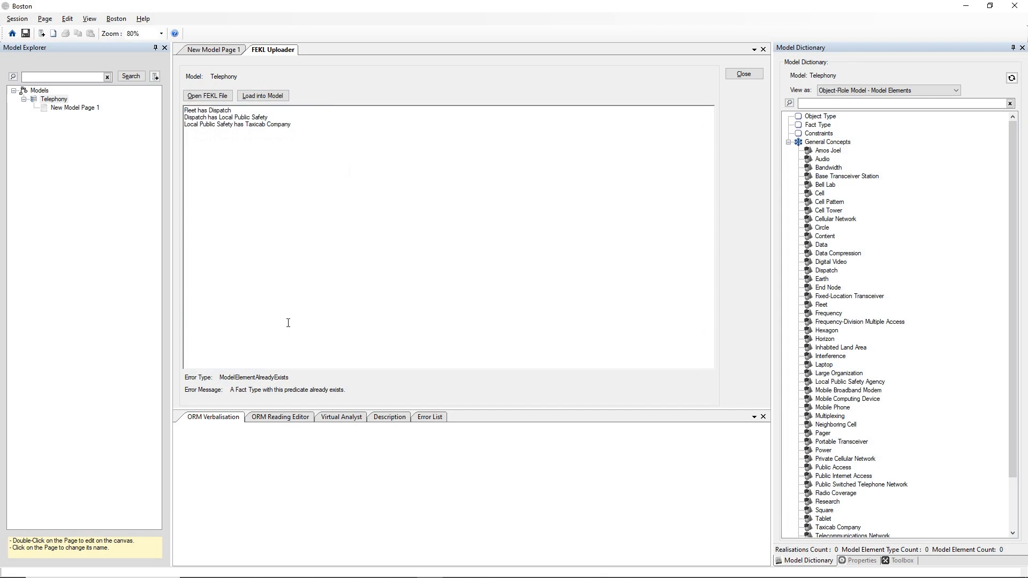
# Try to load the remaining readings into the model, and clear all text from the FEKL Uploader.
pyautogui.click(263, 97)
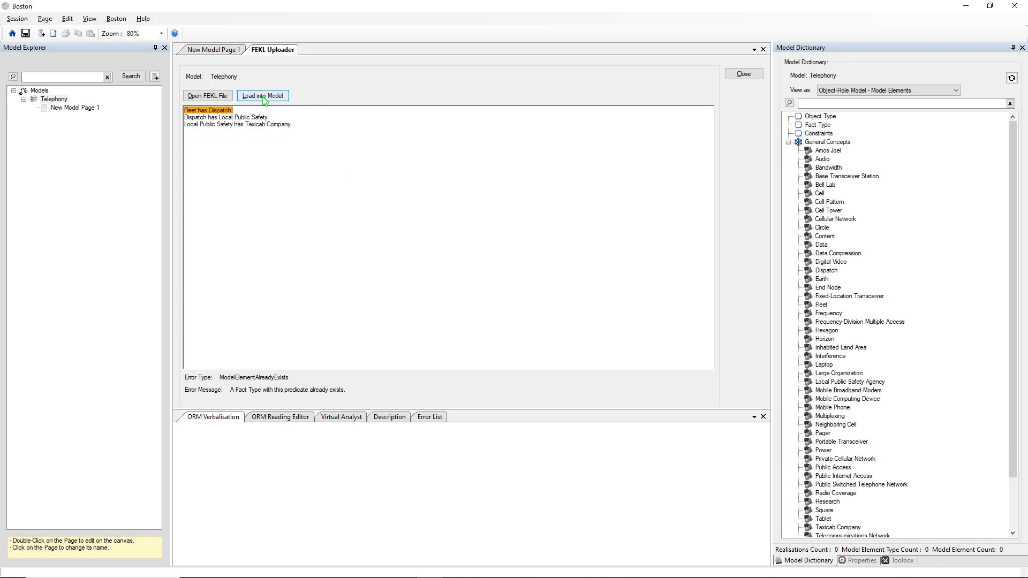
pyautogui.click(298, 122)
pyautogui.hotkey('ctrl', 'a')
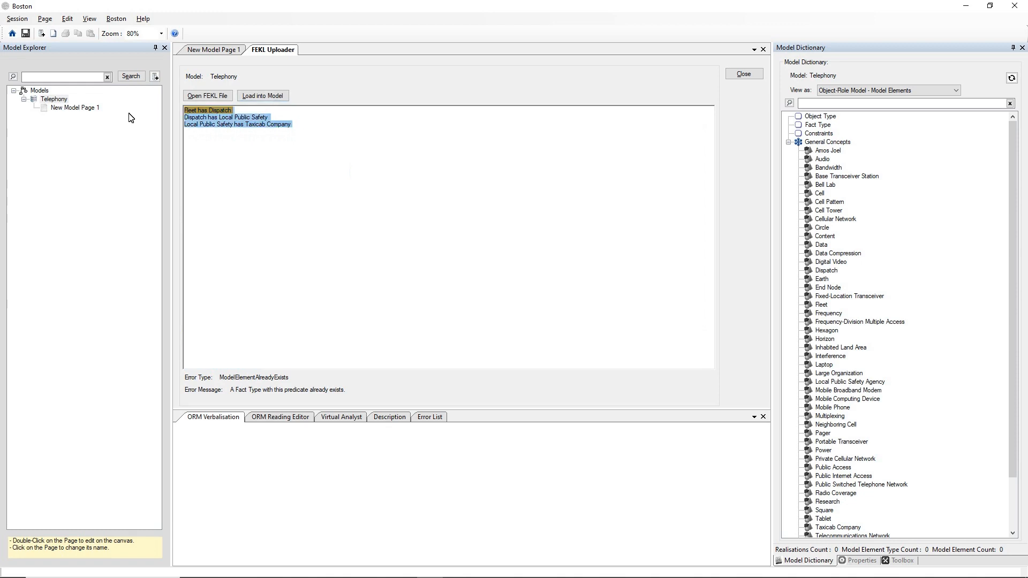
pyautogui.press('Delete')
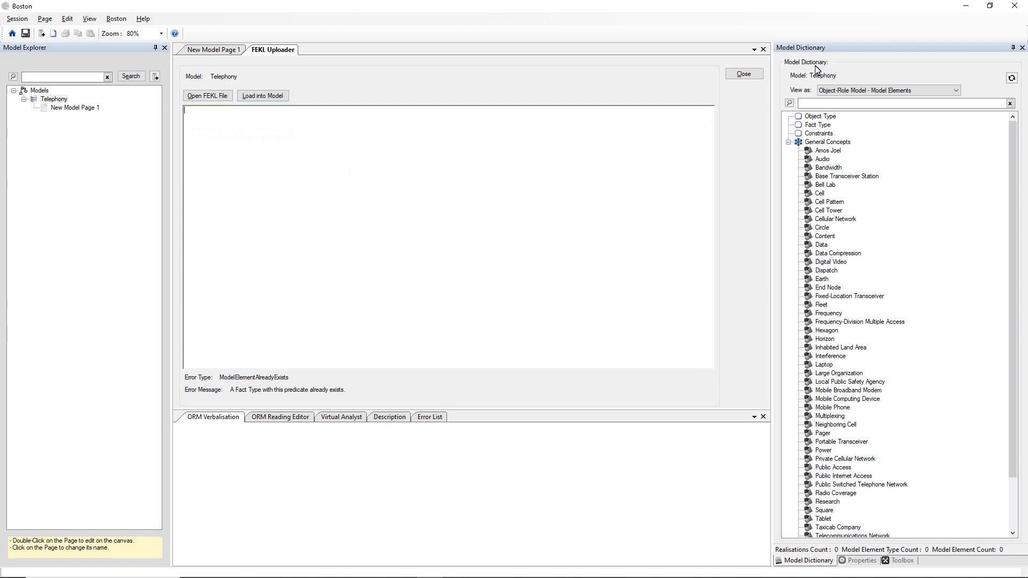
# Refresh the Model Dictionary and expand Object Type to review the loaded object types.
pyautogui.click(1011, 79)
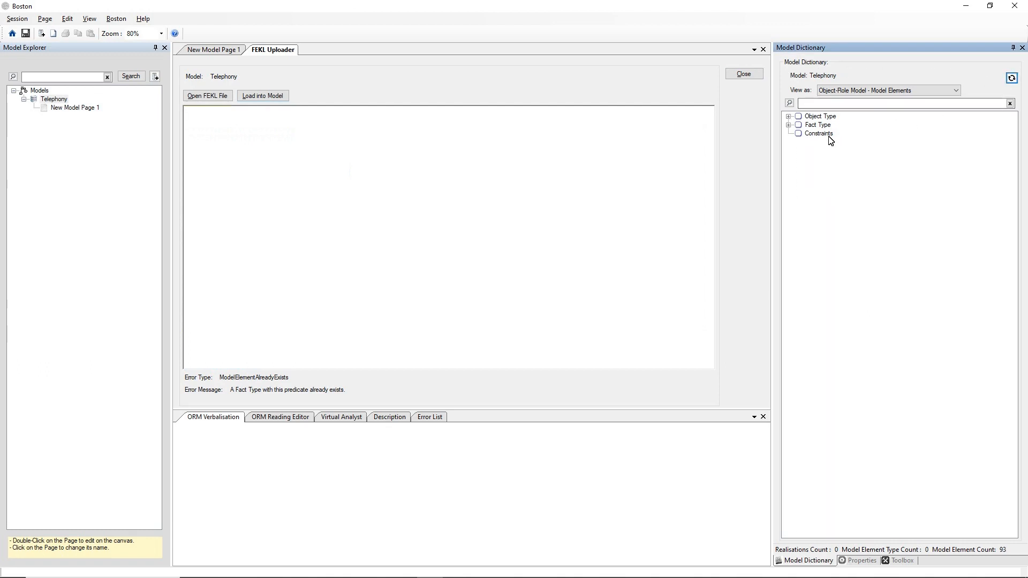
pyautogui.click(789, 116)
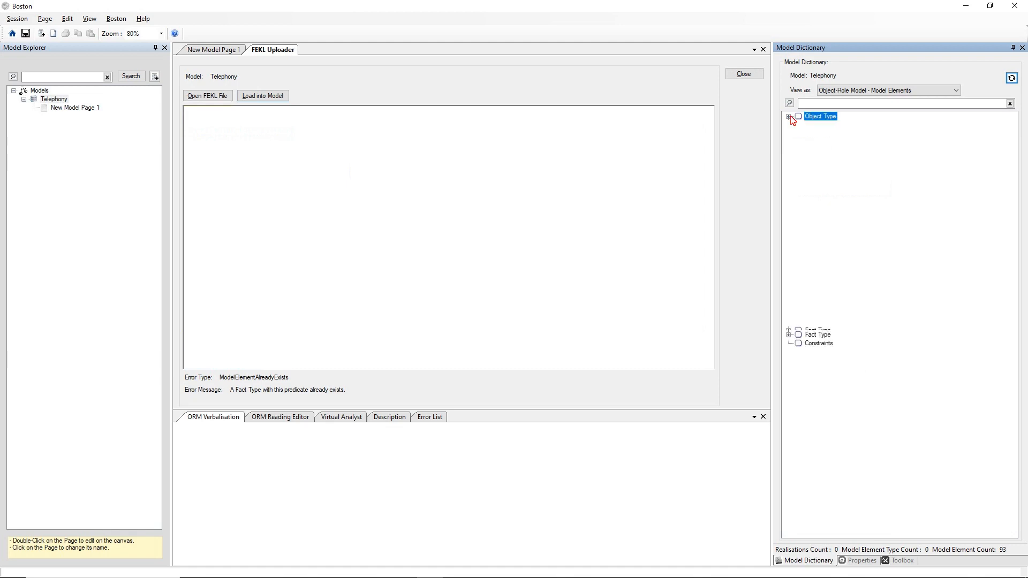
pyautogui.scroll(-2, 818, 152)
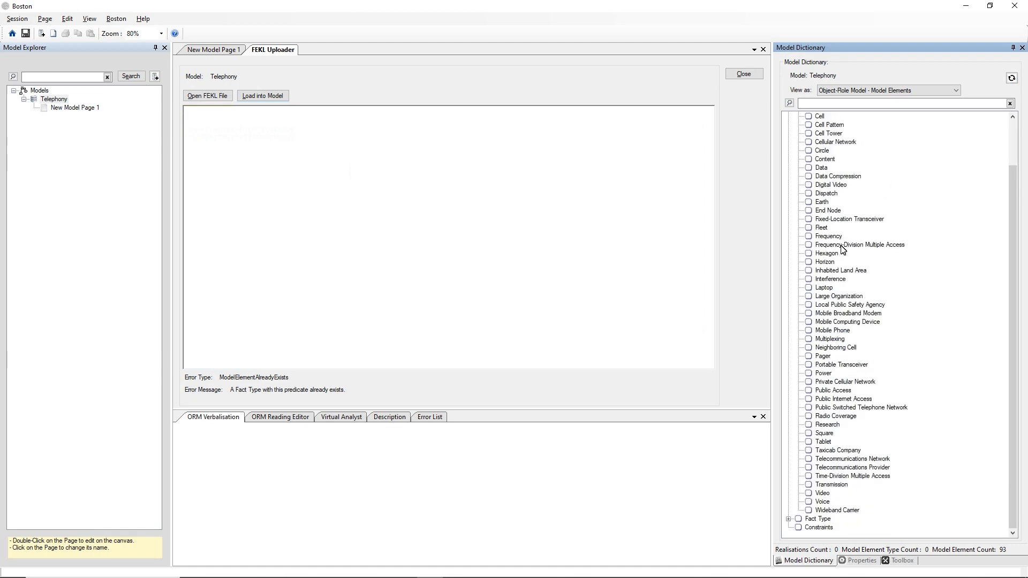
pyautogui.scroll(2, 842, 250)
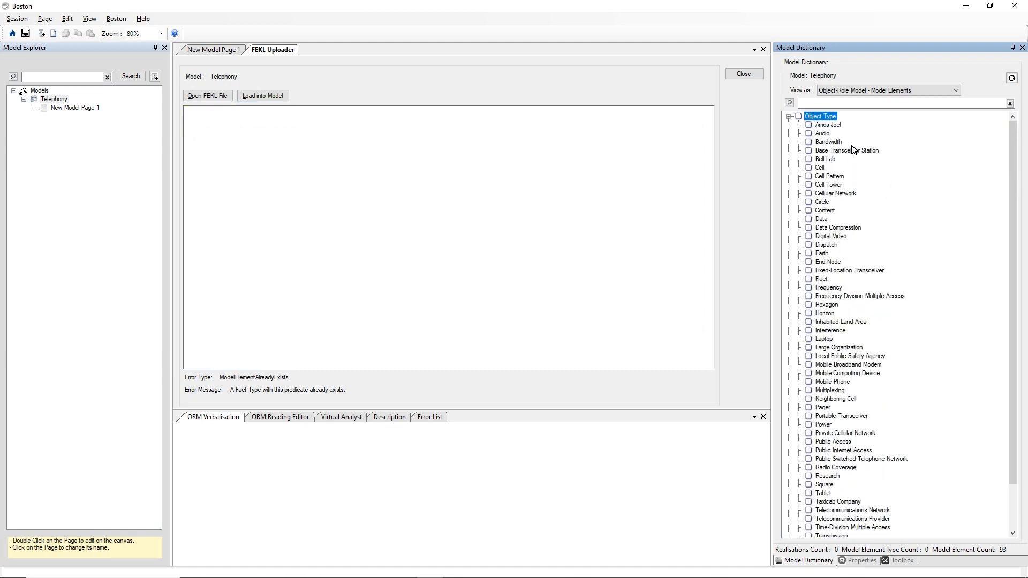
# View the Amos Joel object type in the Diagram Spy and look through the object type list.
pyautogui.rightClick(818, 127)
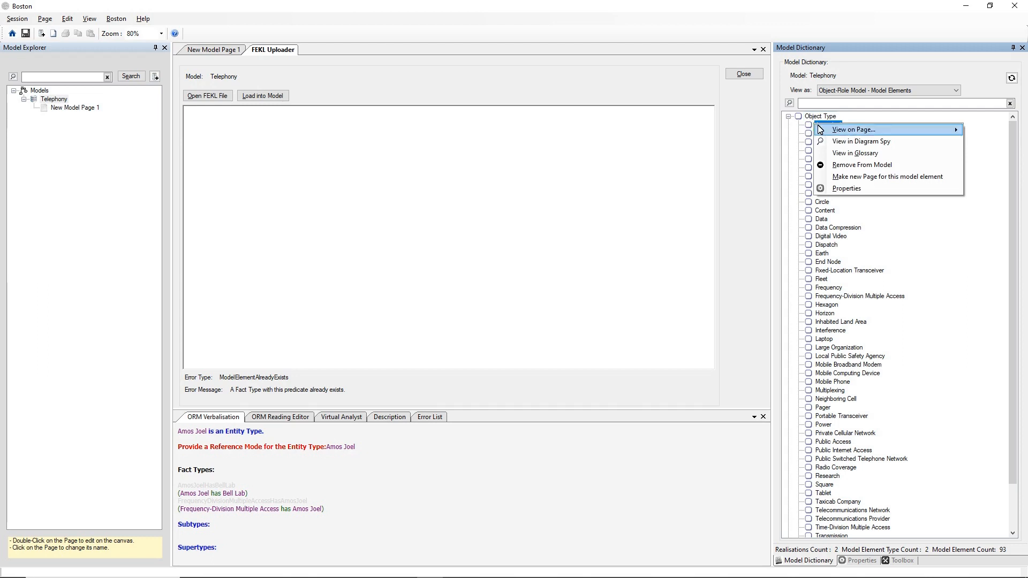
pyautogui.click(828, 141)
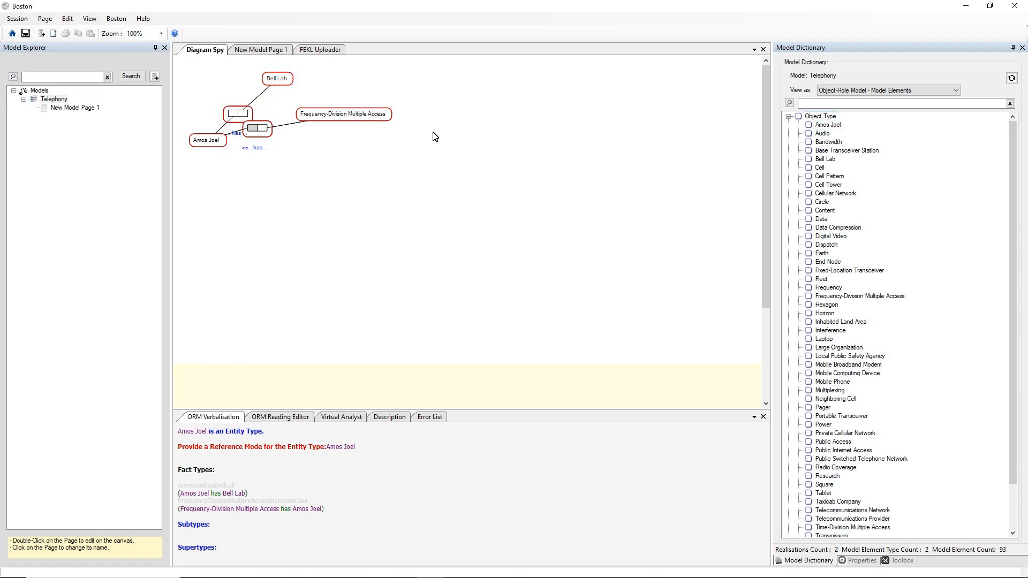
pyautogui.scroll(-2, 804, 212)
pyautogui.scroll(2, 879, 314)
pyautogui.scroll(-2, 883, 313)
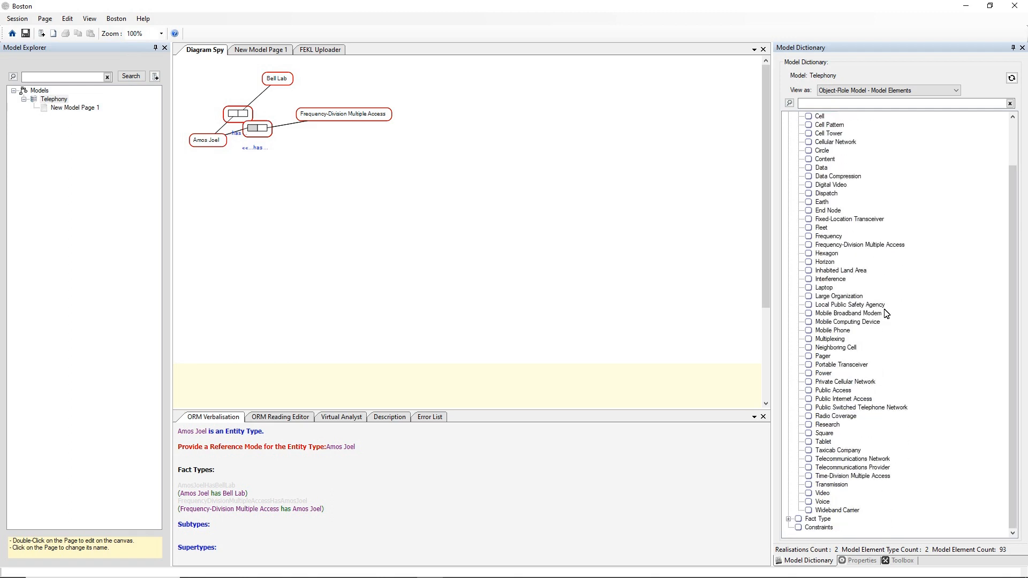
pyautogui.scroll(2, 884, 313)
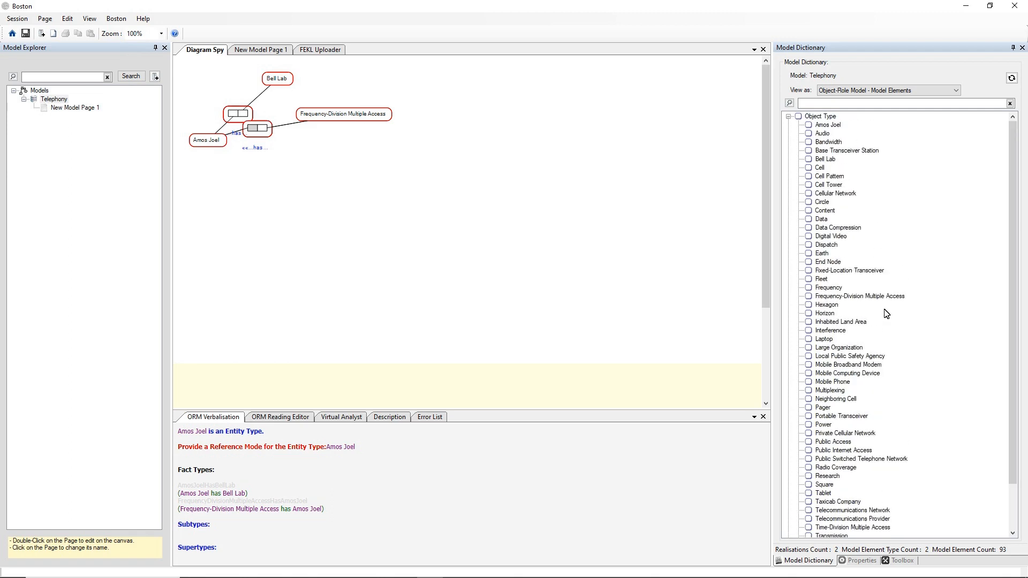
# Rename the Amos Joel object type in the diagram to "Person".
pyautogui.doubleClick(213, 140)
pyautogui.write('Person')
pyautogui.press('Return')
# Change the "Person has Bell Lab" reading to "Person worked at Bell Lab" and rename its fact type to PersonWorkedAtBellLab.
pyautogui.click(249, 112)
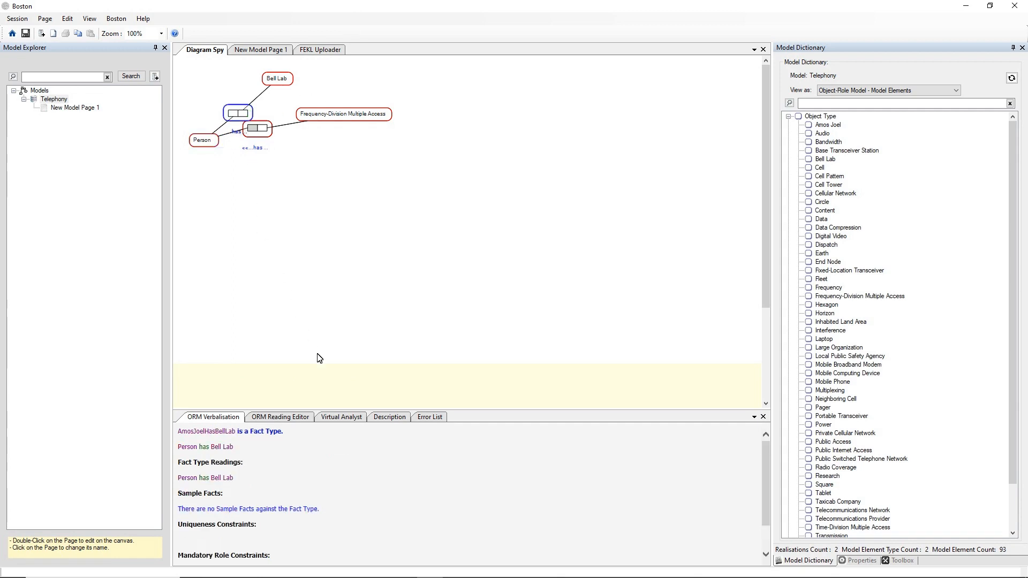
pyautogui.click(306, 422)
pyautogui.doubleClick(237, 484)
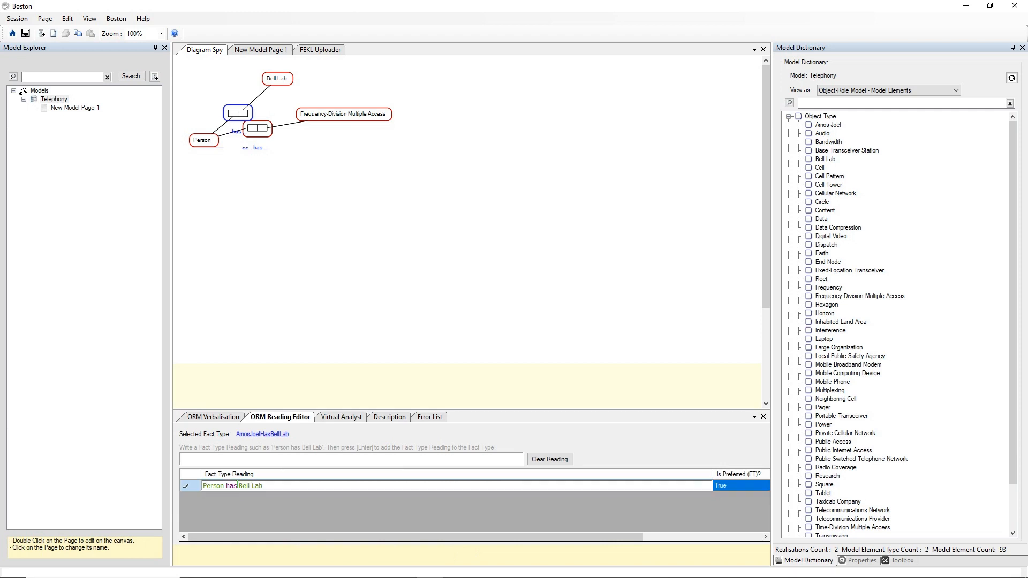
pyautogui.press('BackSpace')
pyautogui.press('BackSpace')
pyautogui.press('BackSpace')
pyautogui.write('worked at')
pyautogui.hotkey('shift', 'End')
pyautogui.press('Delete')
pyautogui.press('Return')
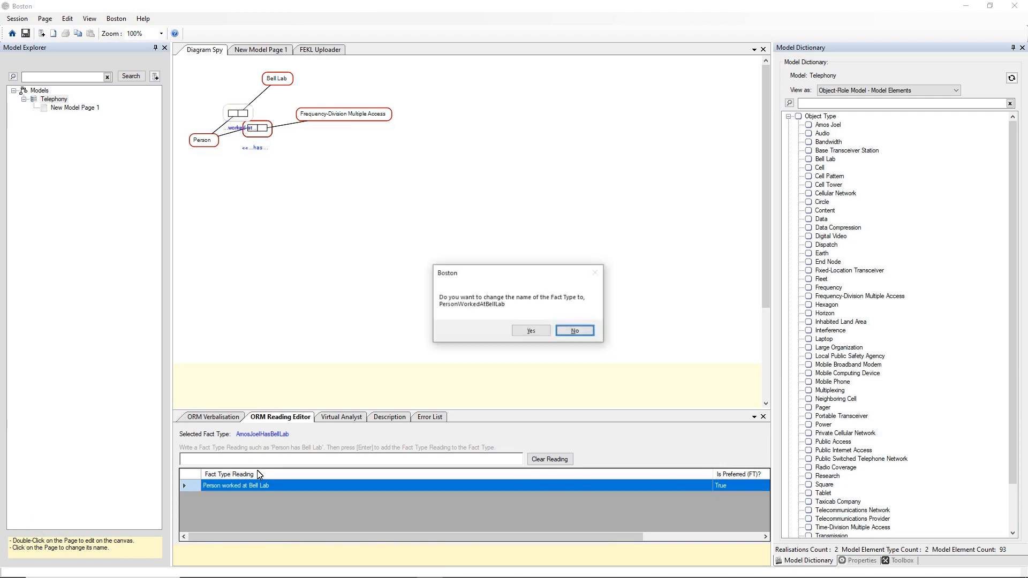
pyautogui.click(538, 330)
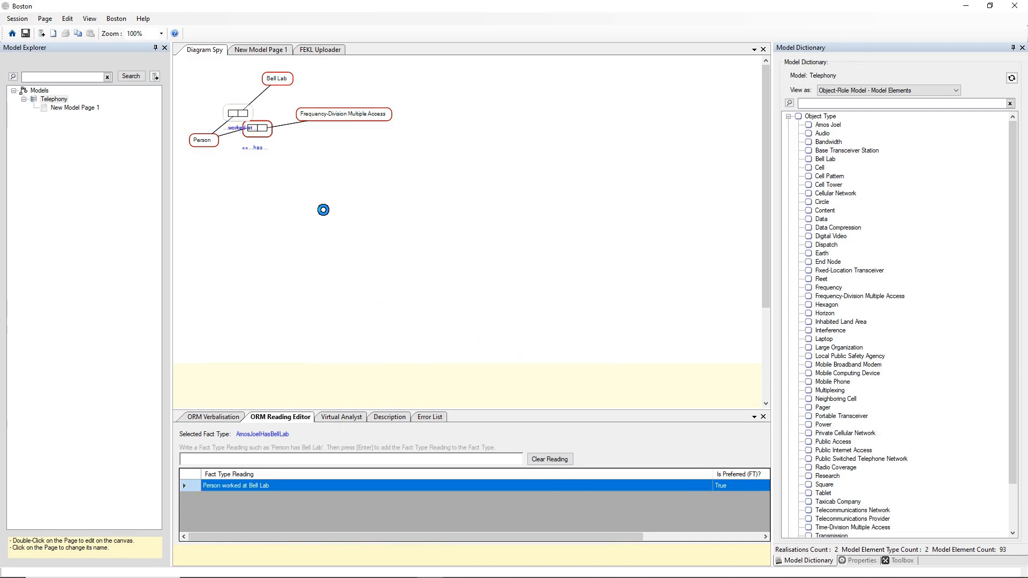
# Rename the Bell Lab object type to "Company" and move the "worked at" fact type clear of the "has" fact type.
pyautogui.doubleClick(283, 80)
pyautogui.moveTo(296, 78); pyautogui.dragTo(242, 84)
pyautogui.write('Company')
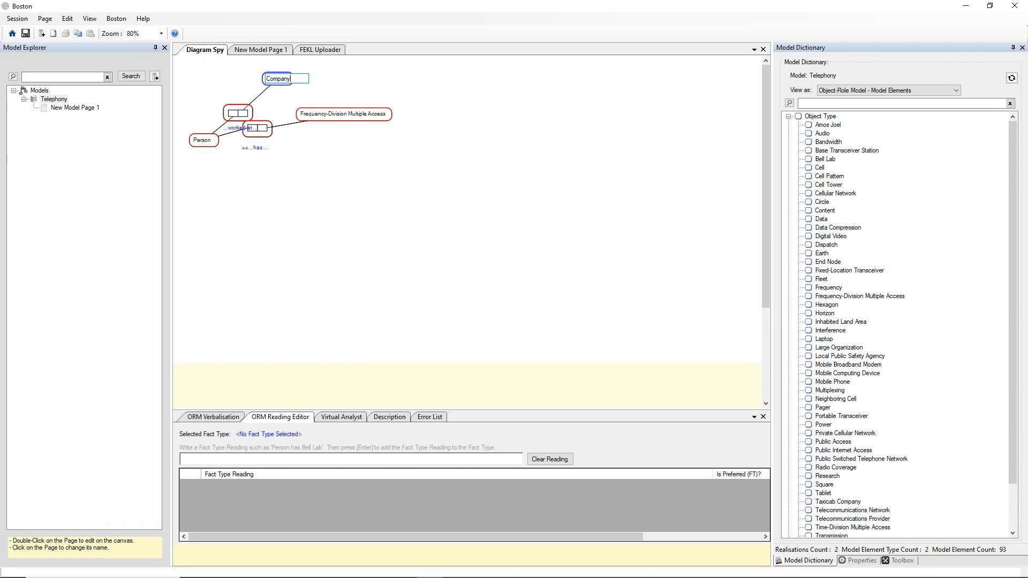
pyautogui.press('Return')
pyautogui.moveTo(248, 111); pyautogui.dragTo(241, 87)
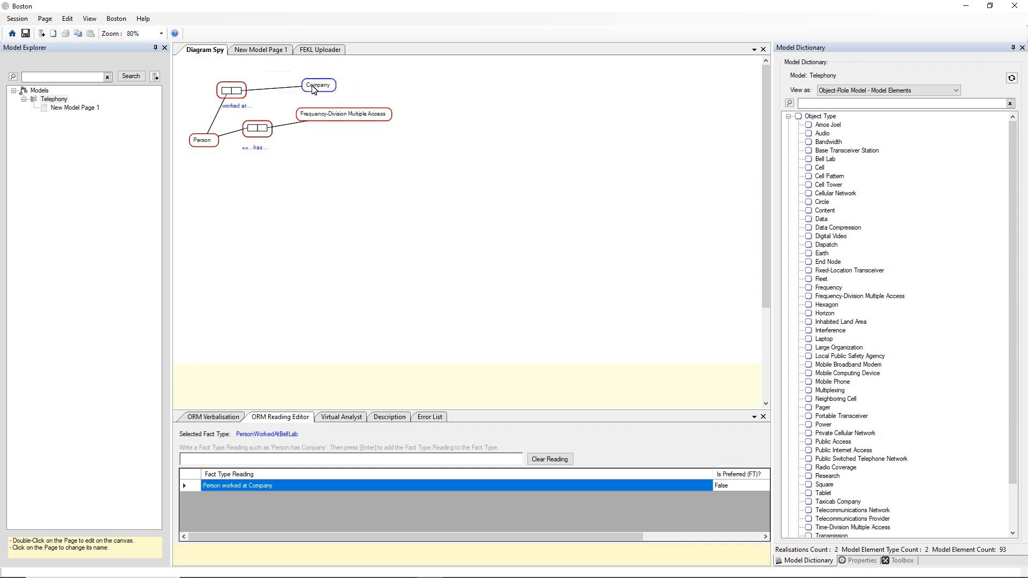
# Add a uniqueness constraint spanning both roles of the "Person worked at Company" fact type.
pyautogui.click(228, 88)
pyautogui.rightClick(235, 94)
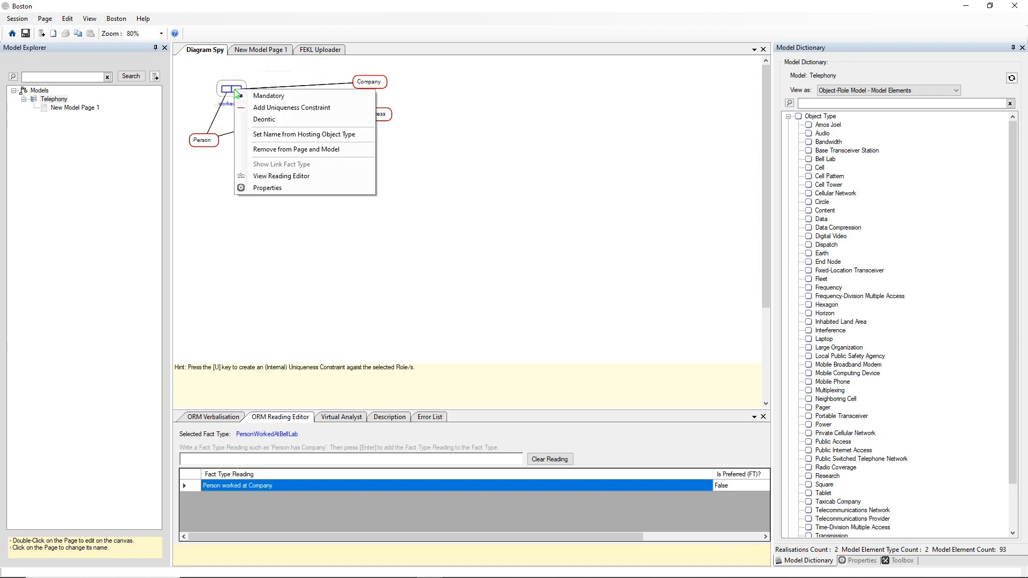
pyautogui.click(273, 107)
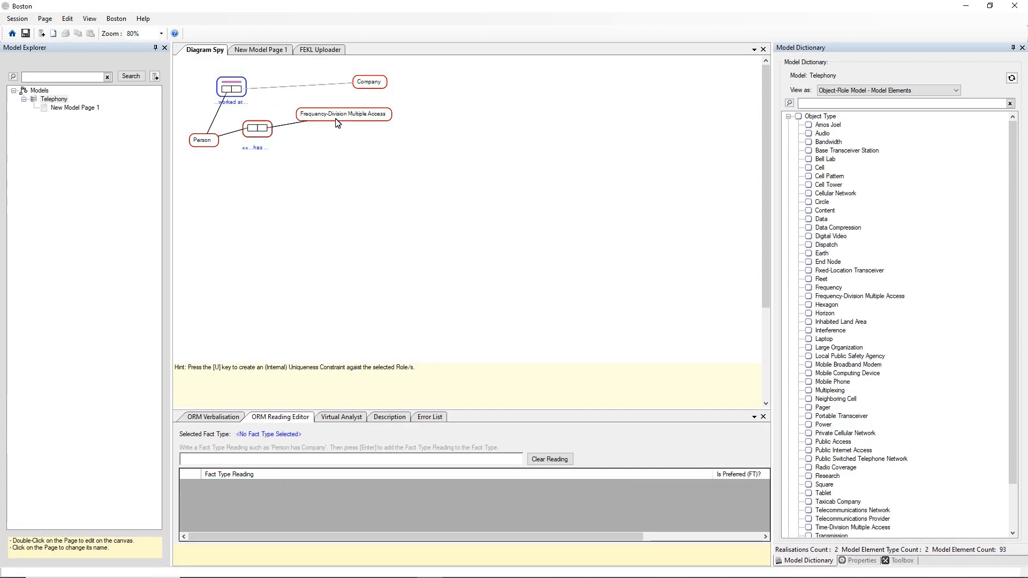
# Remove the "has" fact type from the page and model, and remove Frequency-Division Multiple Access from the page.
pyautogui.moveTo(342, 119); pyautogui.dragTo(363, 144)
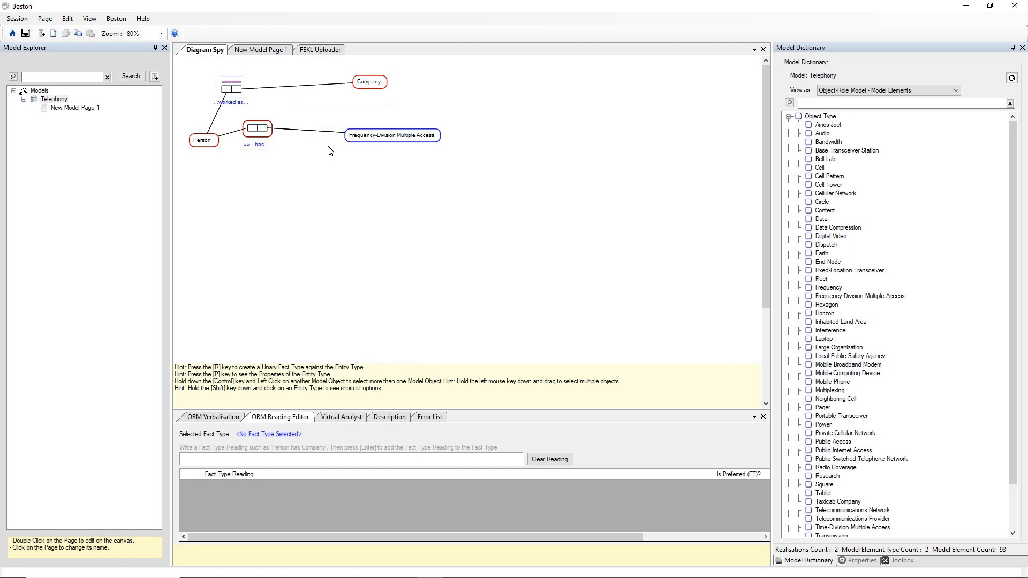
pyautogui.click(269, 129)
pyautogui.rightClick(269, 125)
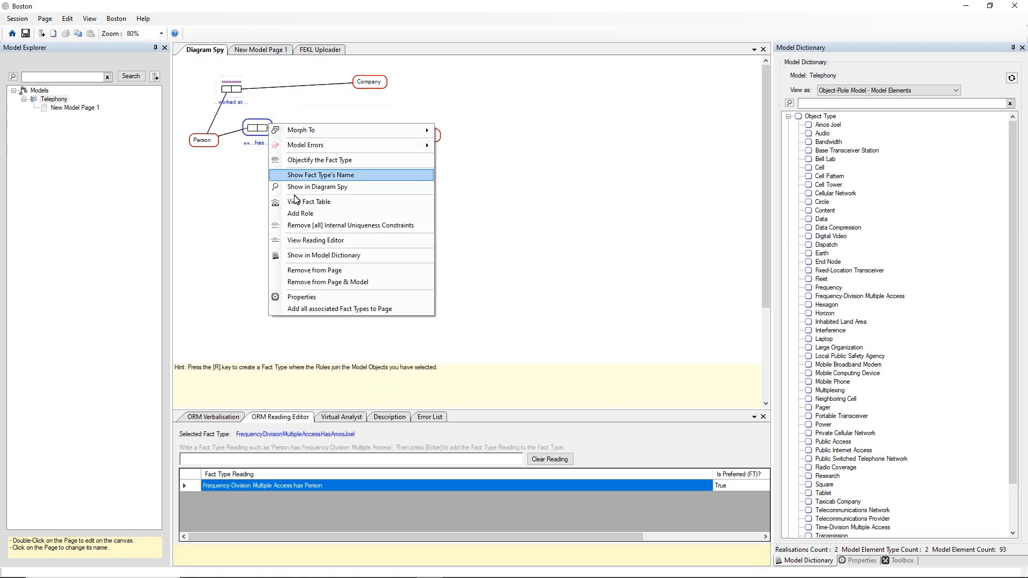
pyautogui.click(307, 282)
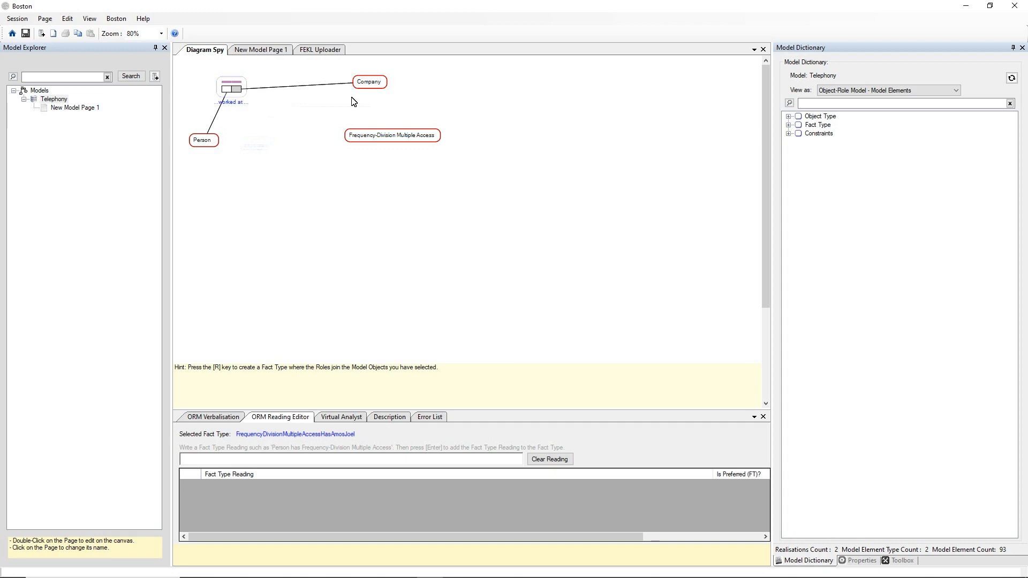
pyautogui.rightClick(356, 136)
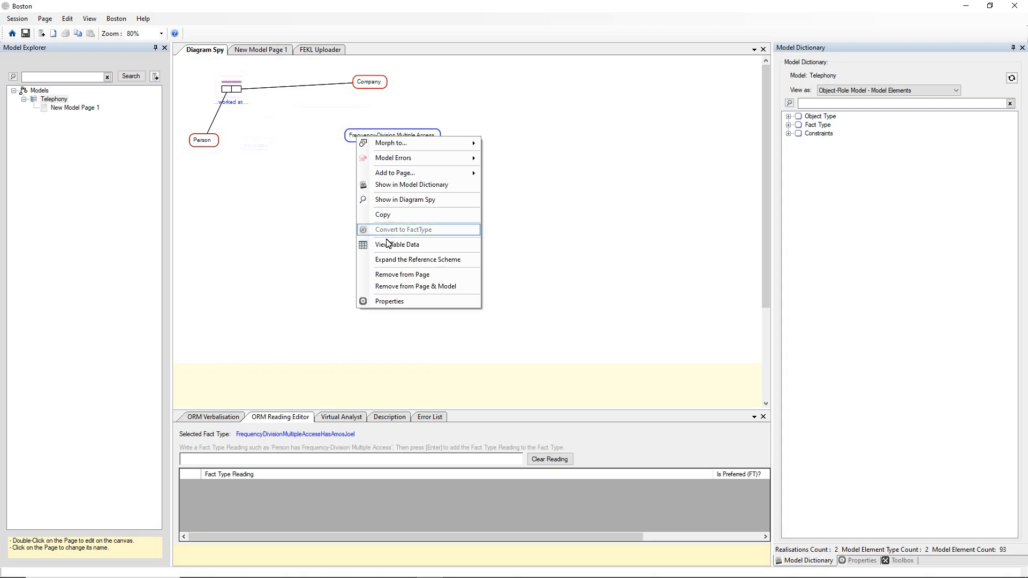
pyautogui.click(402, 275)
pyautogui.click(242, 86)
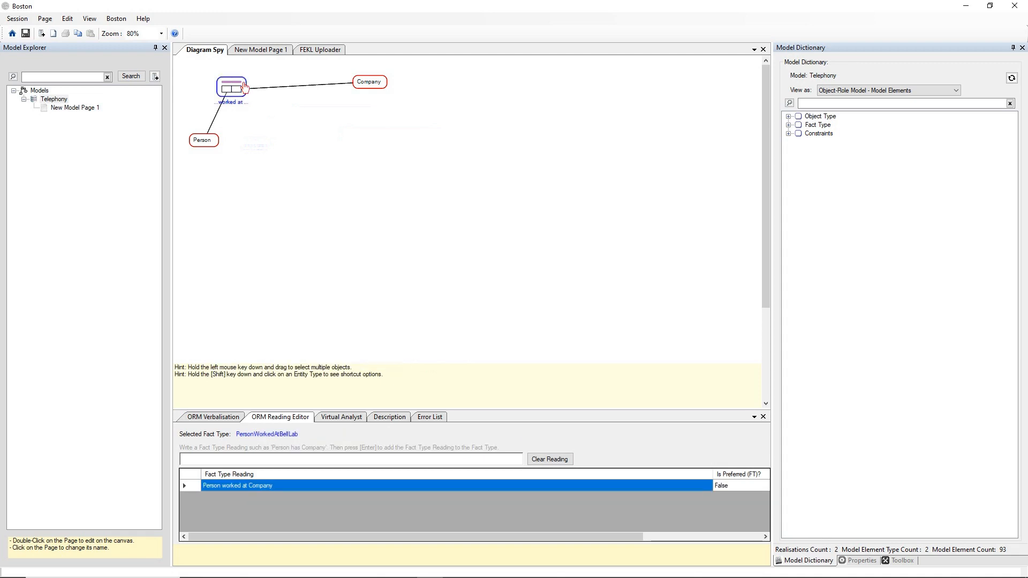
pyautogui.rightClick(244, 87)
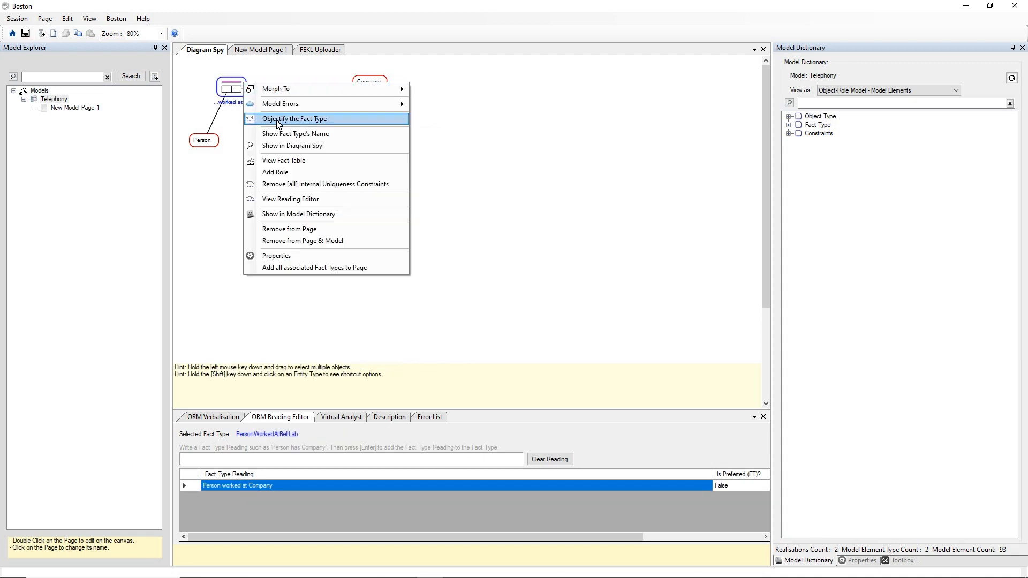
pyautogui.press('Escape')
# Set the reference mode of the Person entity type to .Id.
pyautogui.click(203, 140)
pyautogui.rightClick(205, 140)
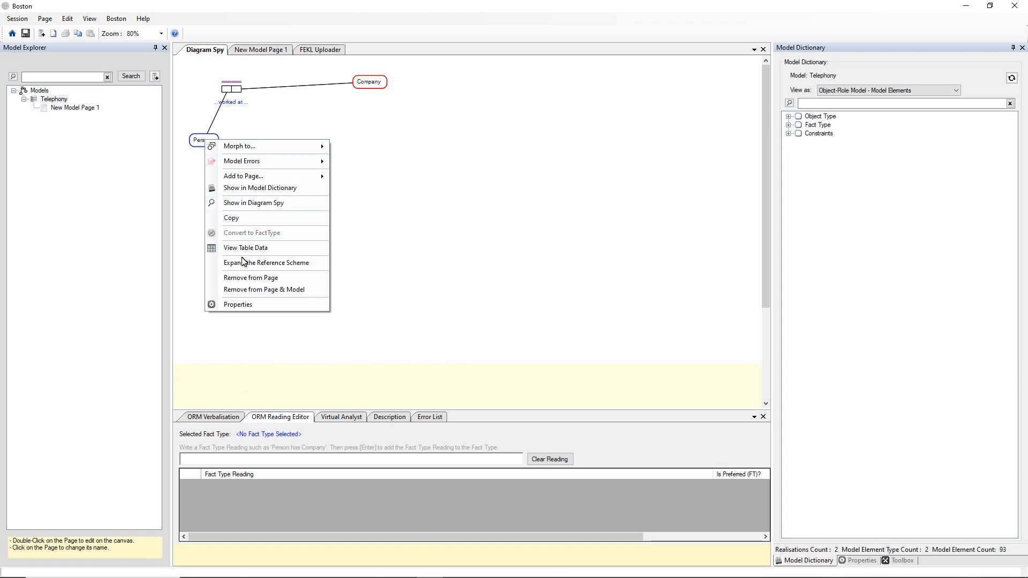
pyautogui.click(242, 303)
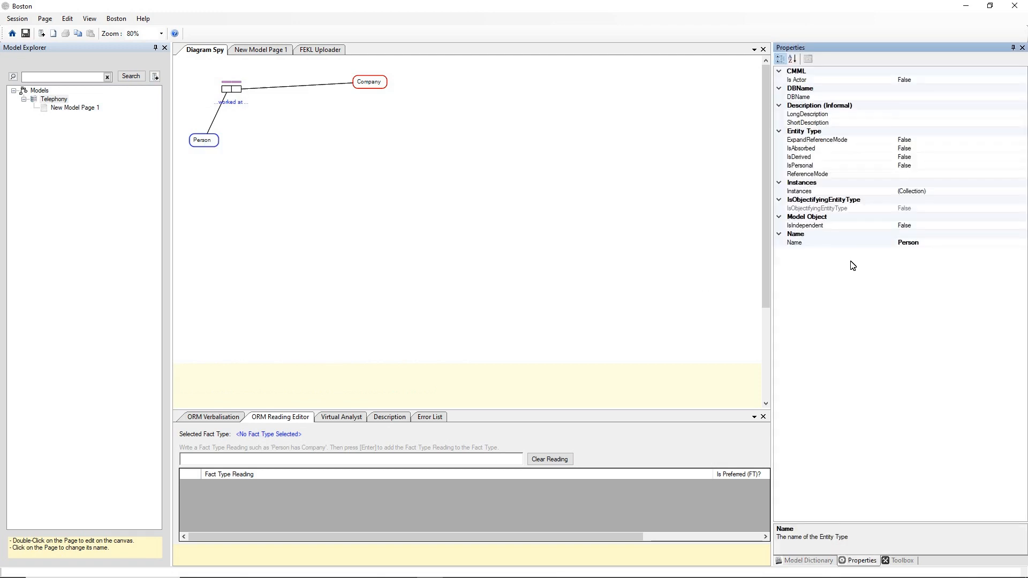
pyautogui.click(967, 173)
pyautogui.click(1021, 174)
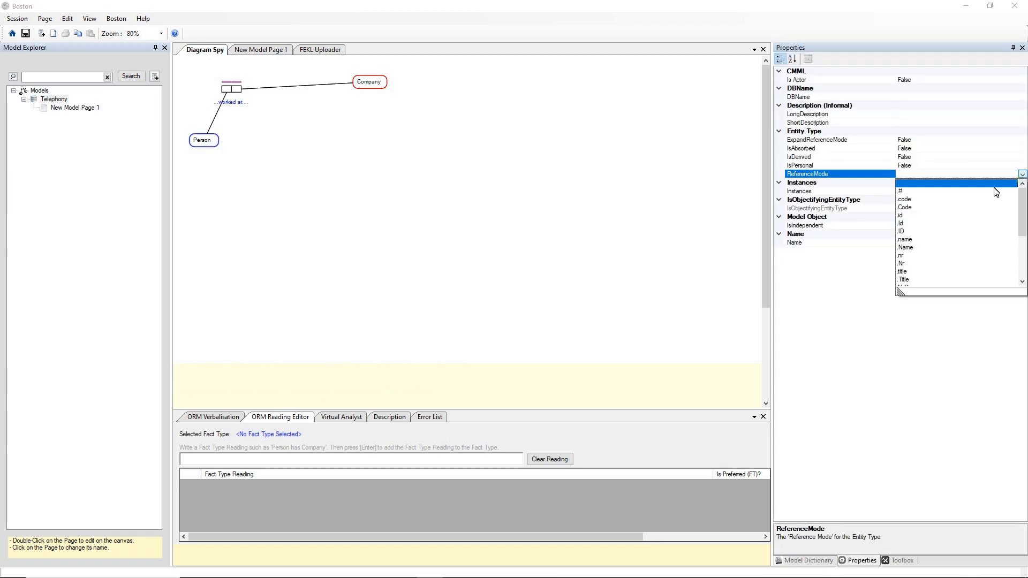
pyautogui.click(902, 221)
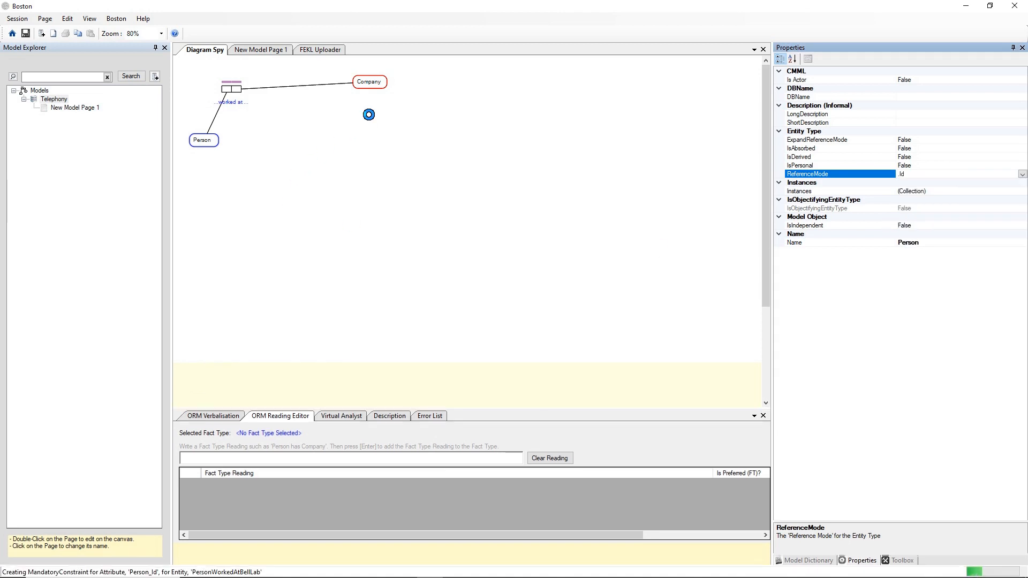
# Set the reference mode of the Company entity type to .Id.
pyautogui.click(370, 111)
pyautogui.rightClick(369, 82)
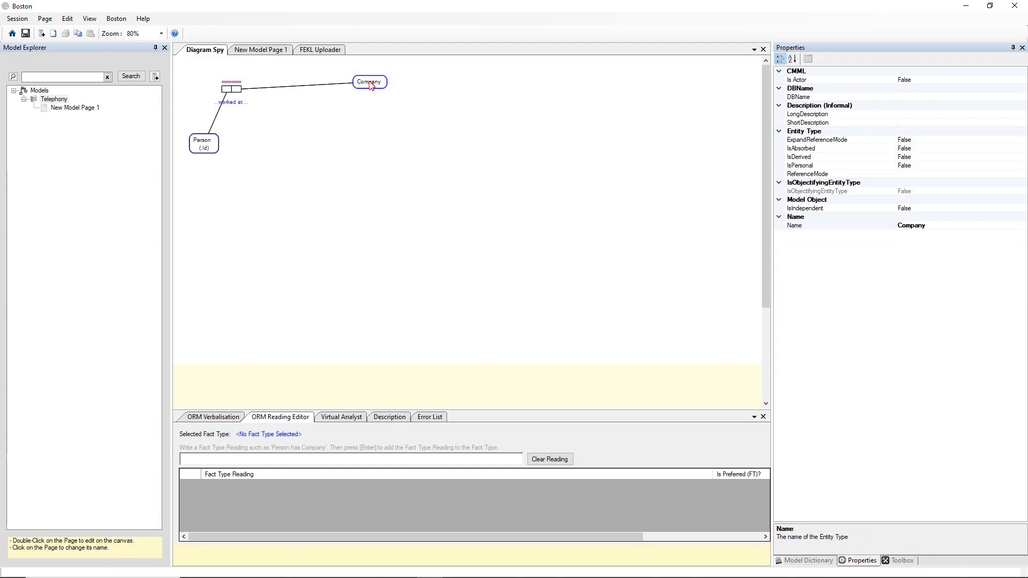
pyautogui.click(406, 246)
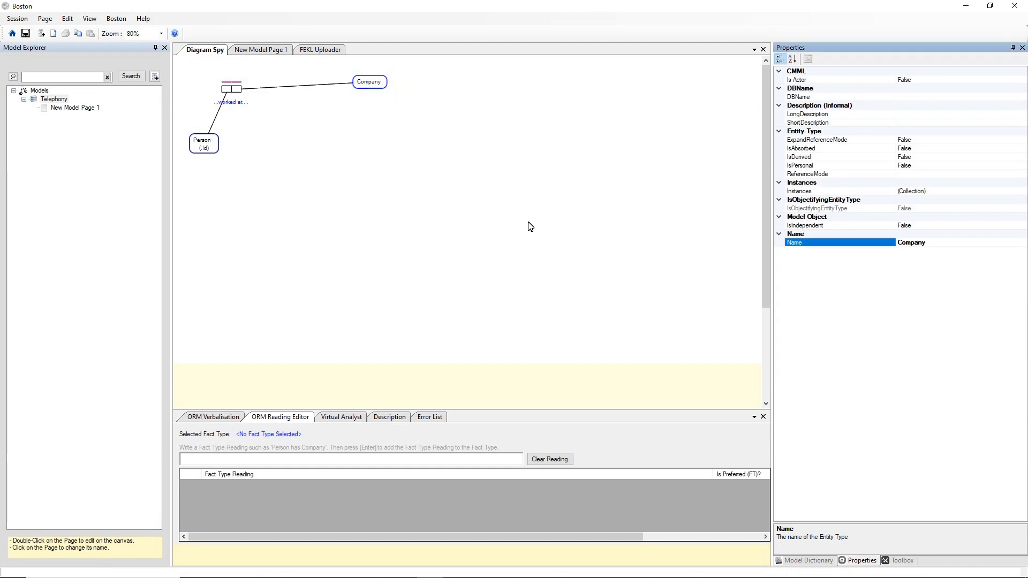
pyautogui.click(959, 175)
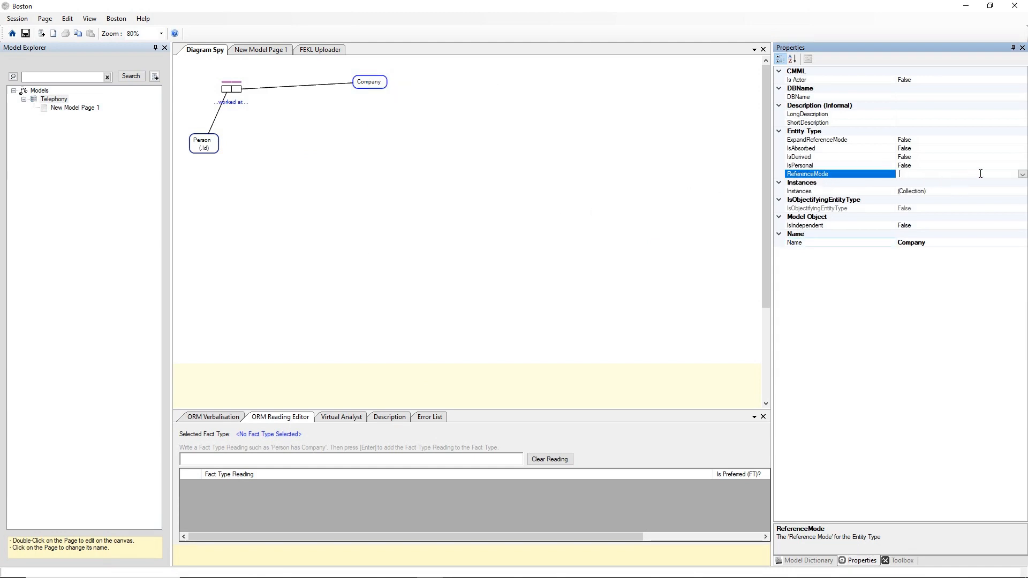
pyautogui.click(1022, 174)
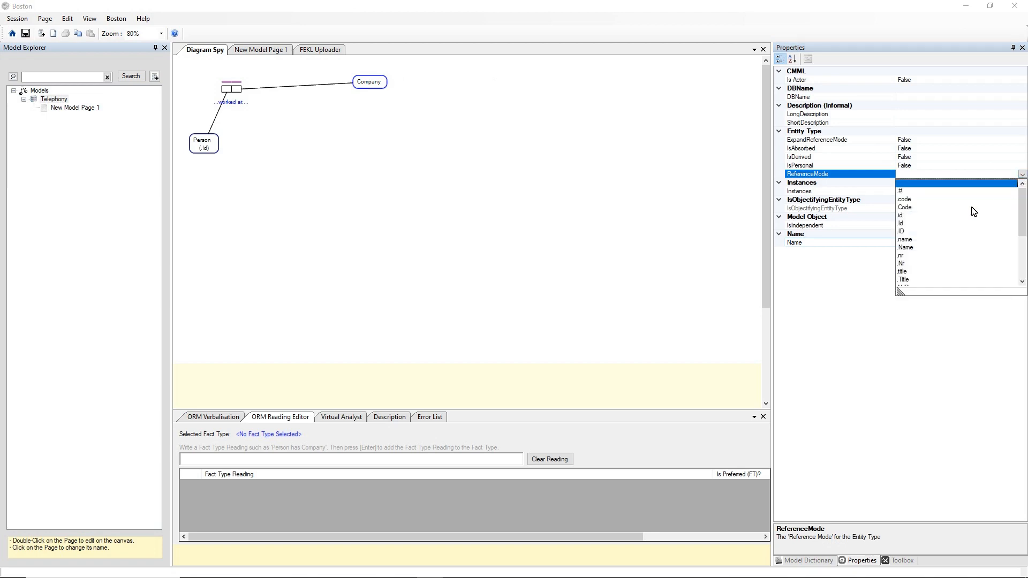
pyautogui.click(903, 223)
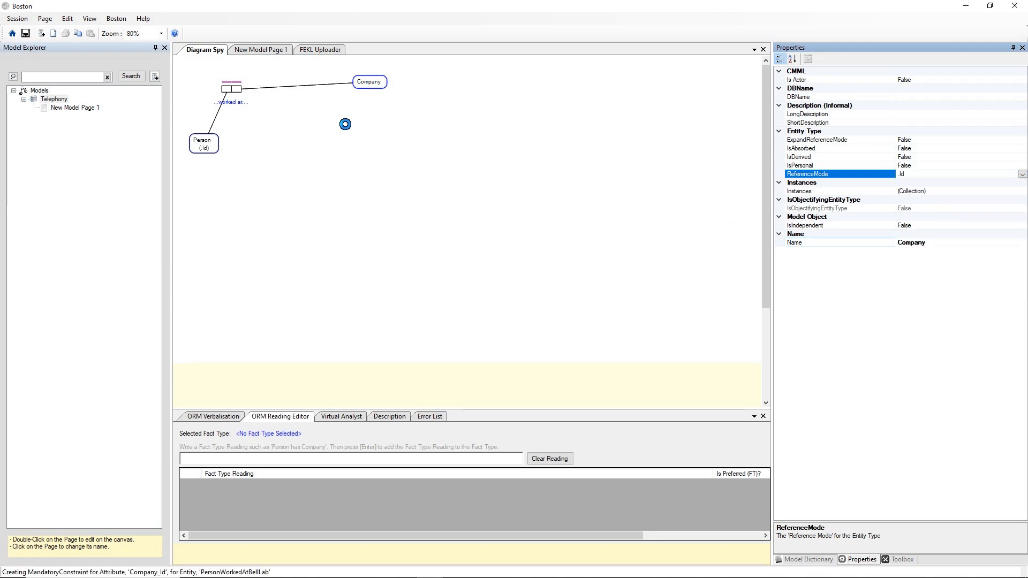
# Objectify the "worked at" fact type between Person and Company.
pyautogui.click(239, 90)
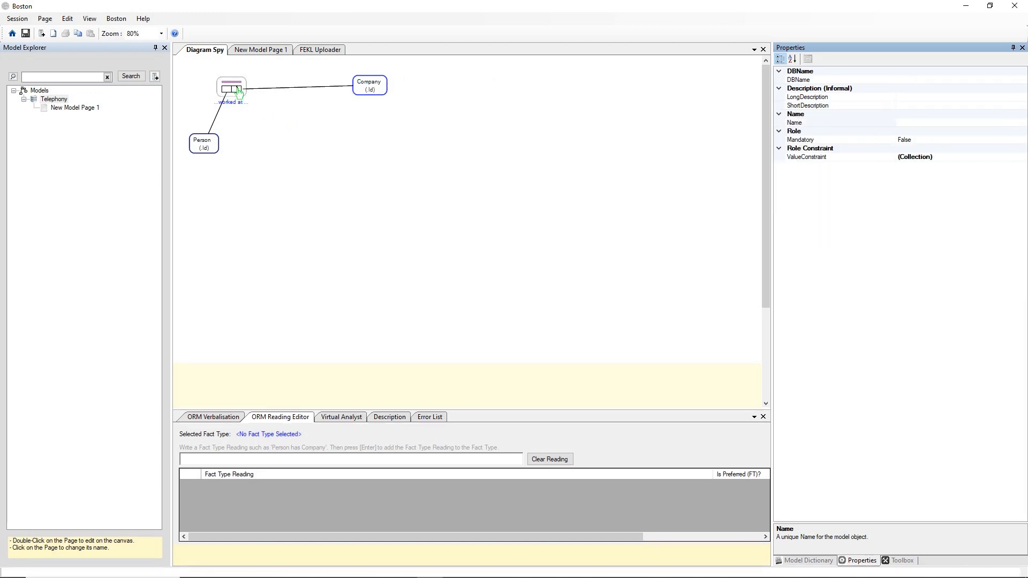
pyautogui.click(239, 89)
pyautogui.rightClick(238, 90)
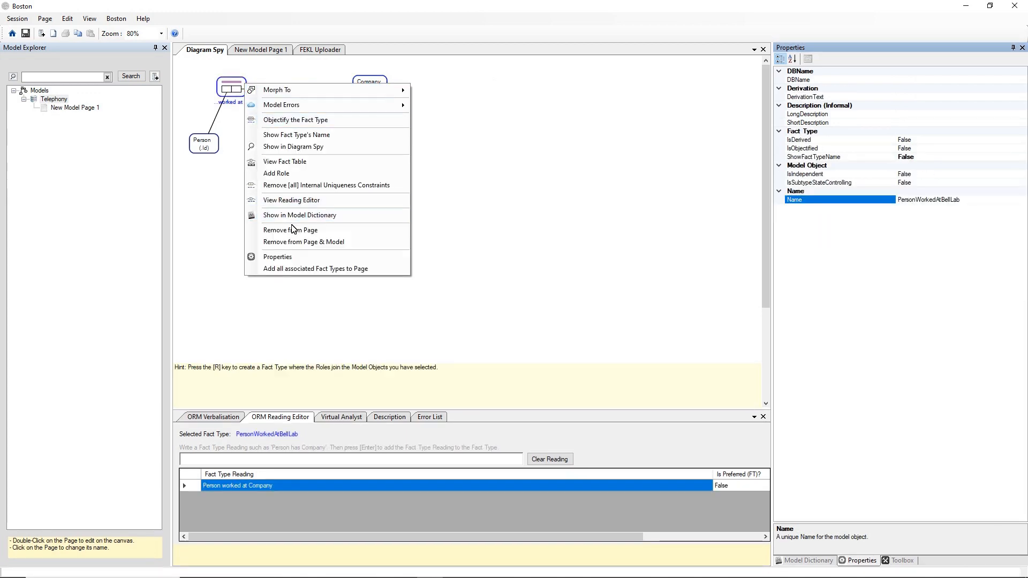
pyautogui.click(313, 121)
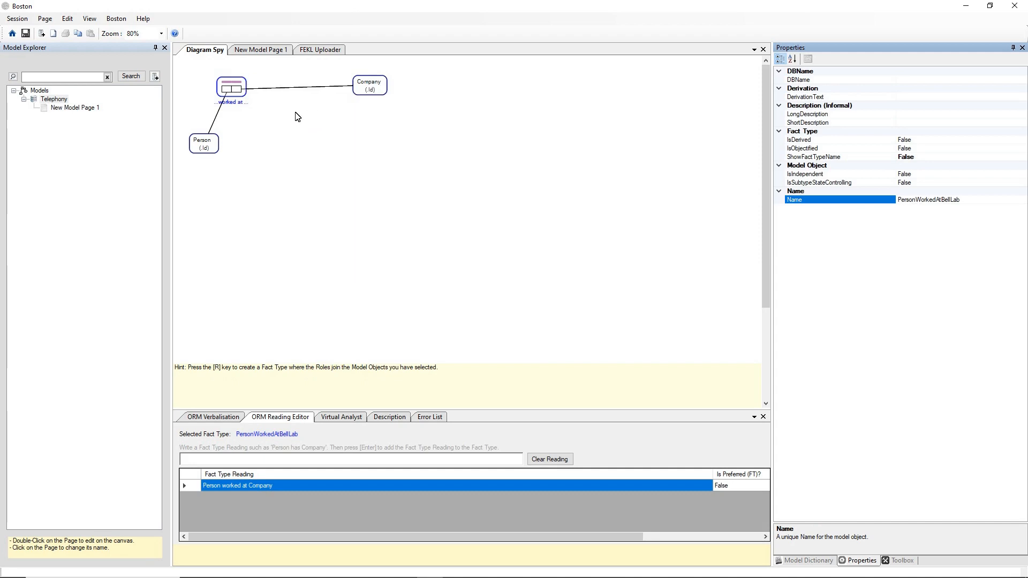
# Rename the objectified "worked at" fact type as Employment and save the model.
pyautogui.click(244, 88)
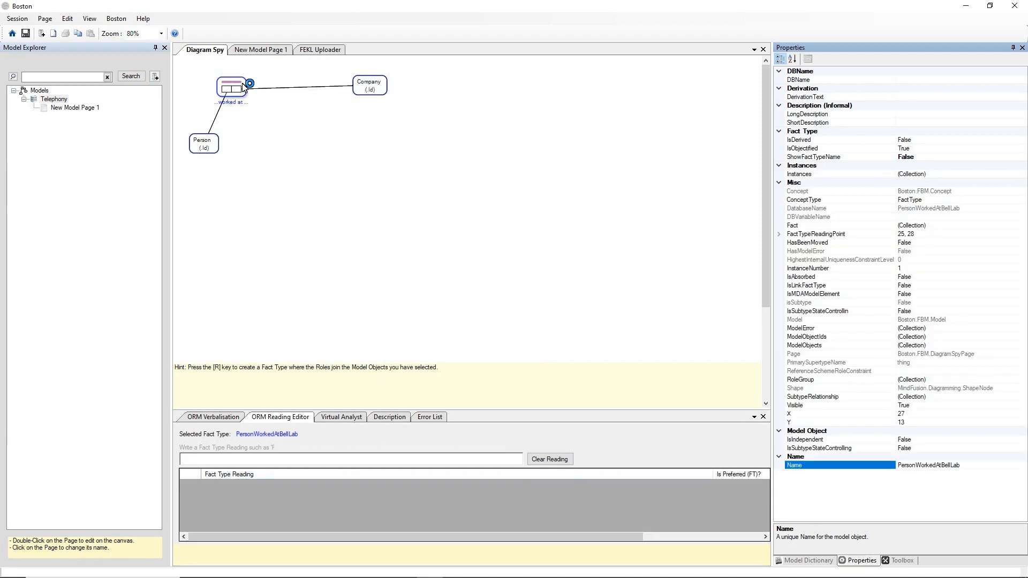
pyautogui.rightClick(243, 88)
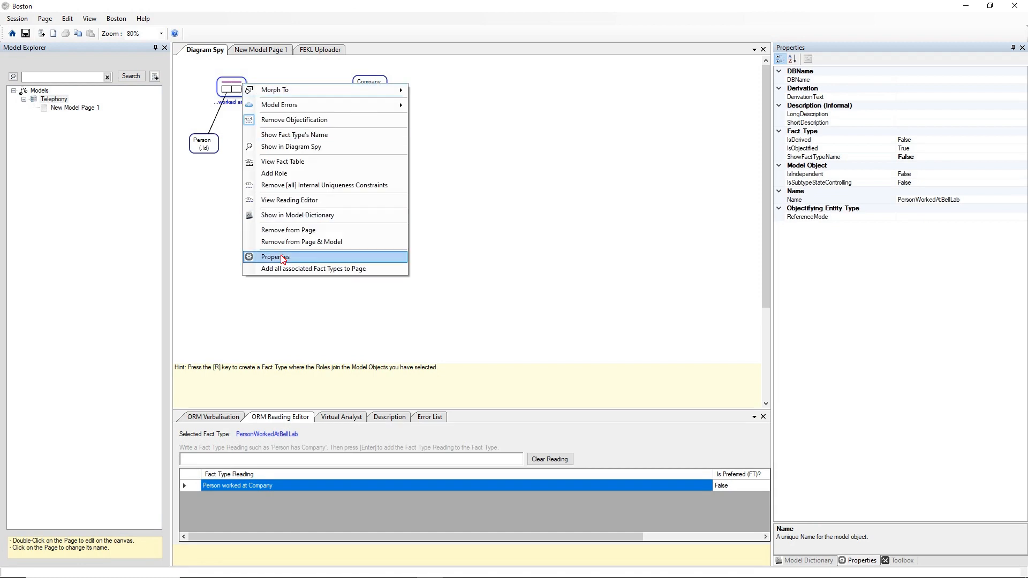
pyautogui.click(282, 258)
pyautogui.doubleClick(941, 218)
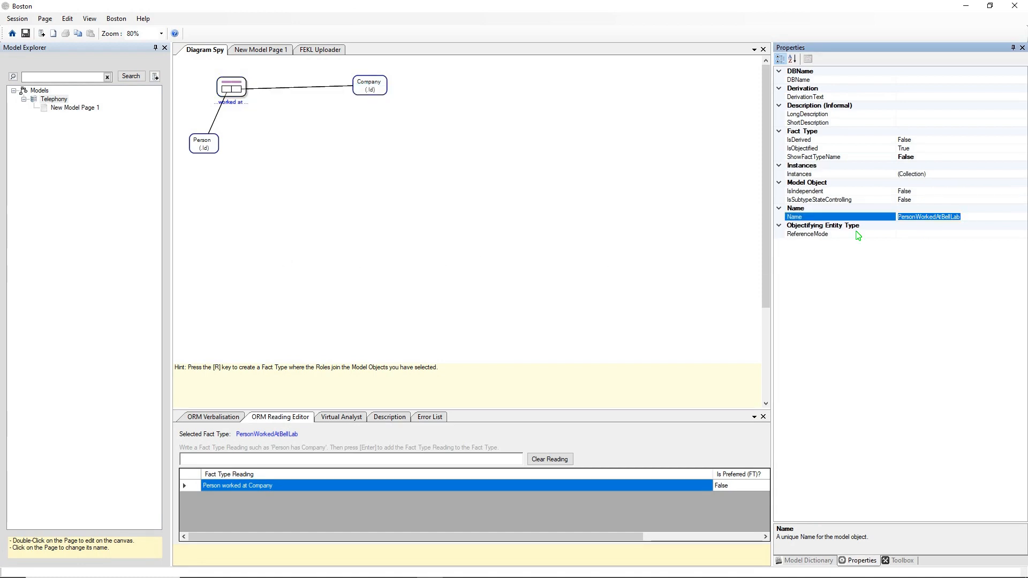
pyautogui.write('Employment')
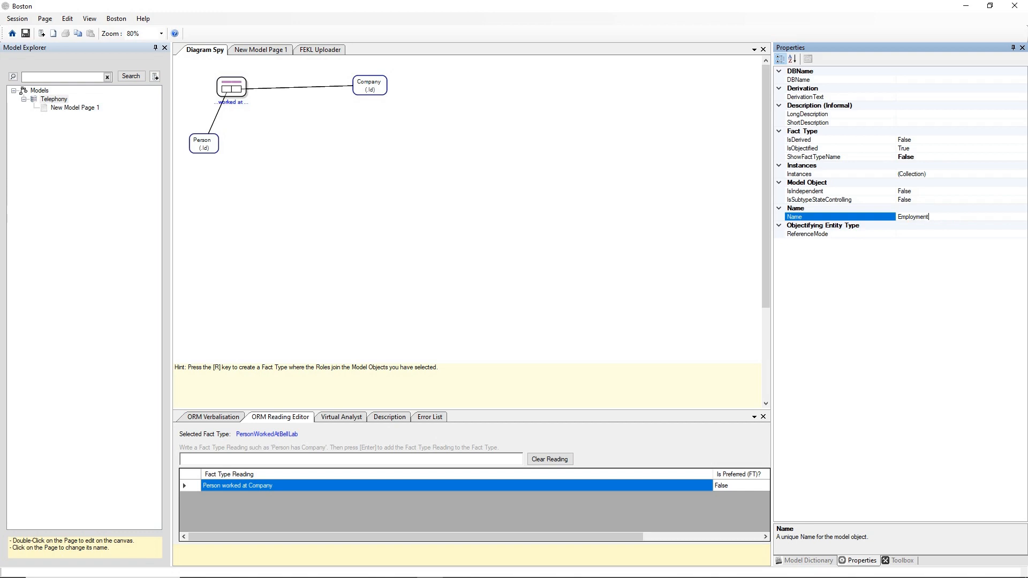
pyautogui.press('Return')
pyautogui.click(307, 138)
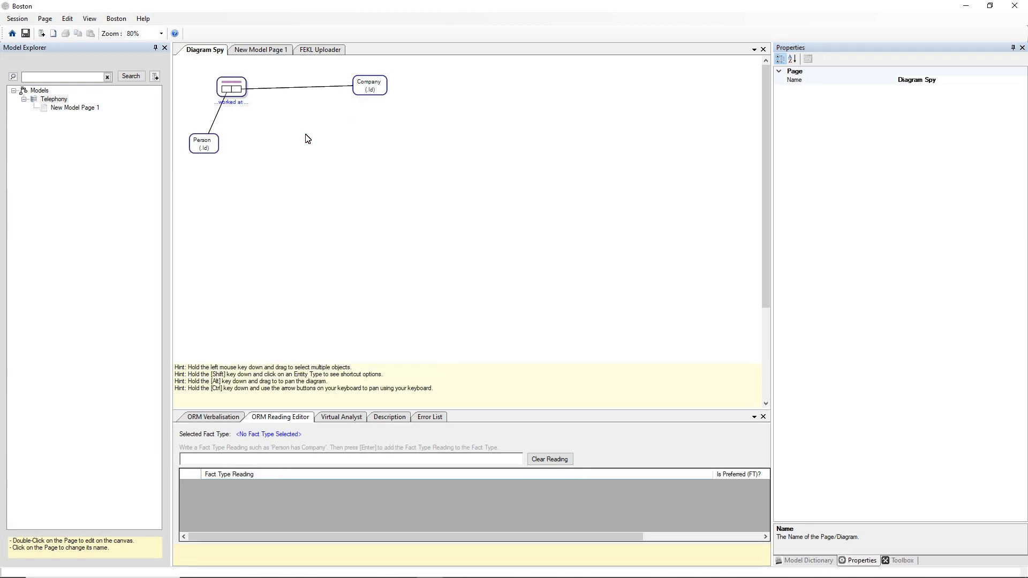
pyautogui.click(25, 33)
# Begin a natural-language statement for the virtual analyst reading "Employment was from Date WRITTEN AS".
pyautogui.click(334, 418)
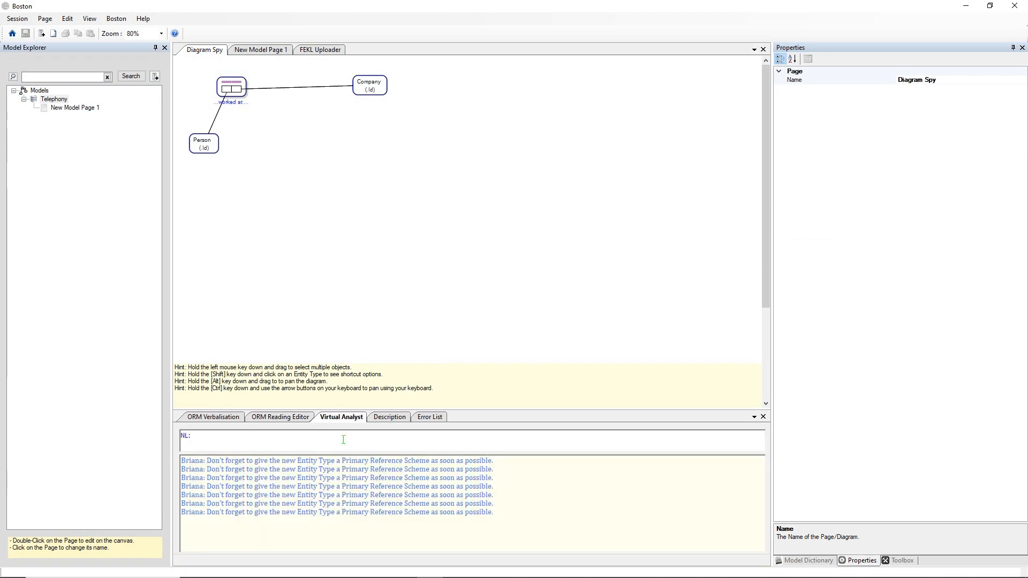
pyautogui.write('Employ')
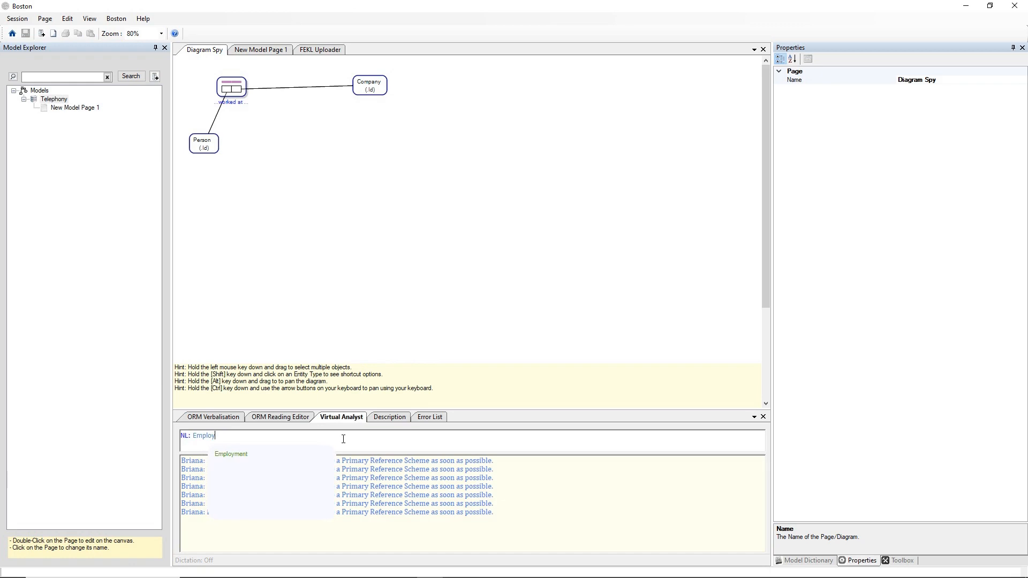
pyautogui.write('ment was f')
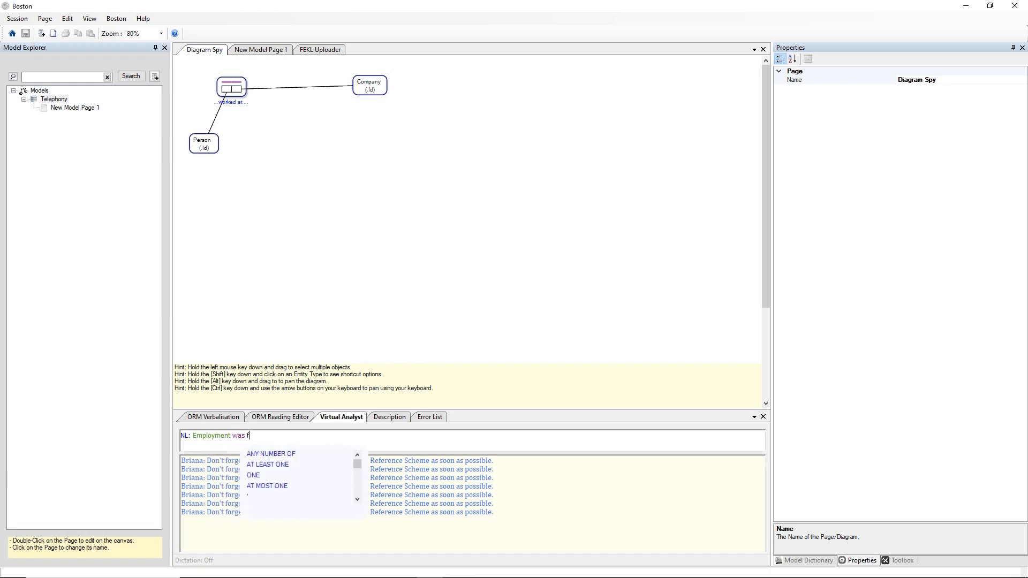
pyautogui.write('rom Daet')
pyautogui.press('BackSpace')
pyautogui.write('te')
pyautogui.press('Down')
pyautogui.press('Down')
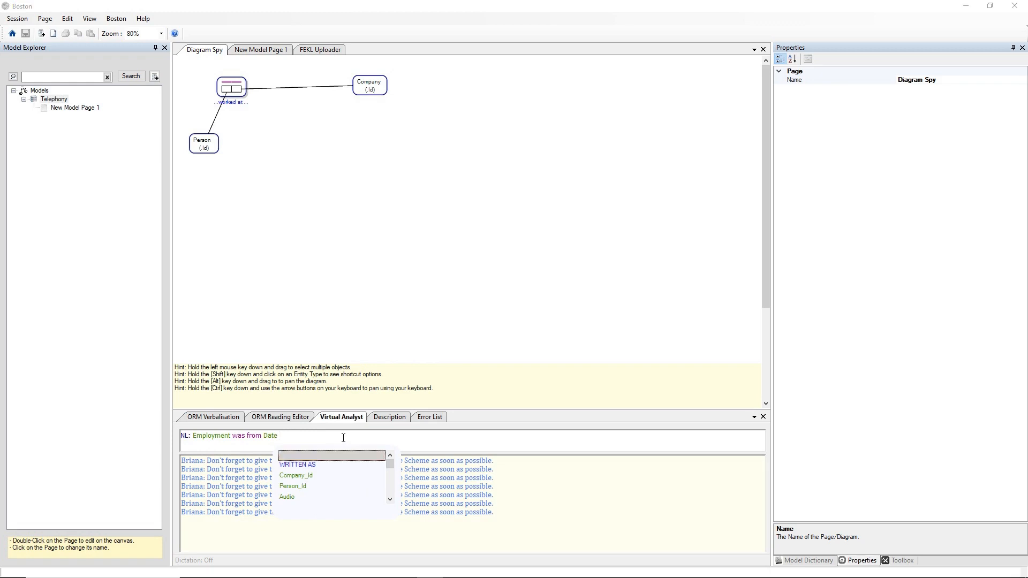
pyautogui.press('Return')
# Complete the virtual analyst statement with TemporalDateTime as the data type for Date.
pyautogui.write('T')
pyautogui.press('Down')
pyautogui.press('Down')
pyautogui.press('Down')
pyautogui.press('Down')
pyautogui.press('Down')
pyautogui.press('Down')
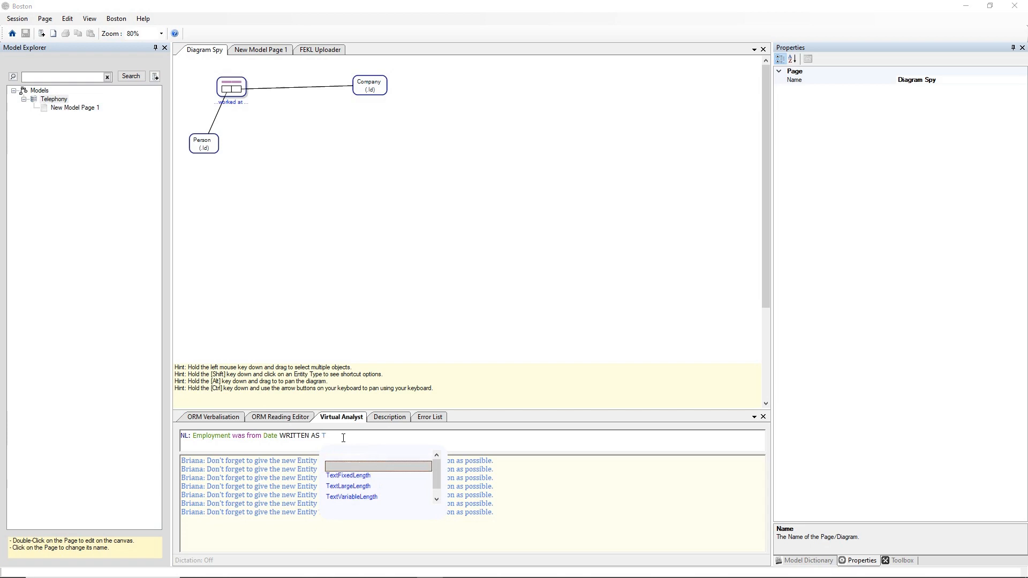
pyautogui.press('Up')
pyautogui.press('Up')
pyautogui.press('Down')
pyautogui.press('Down')
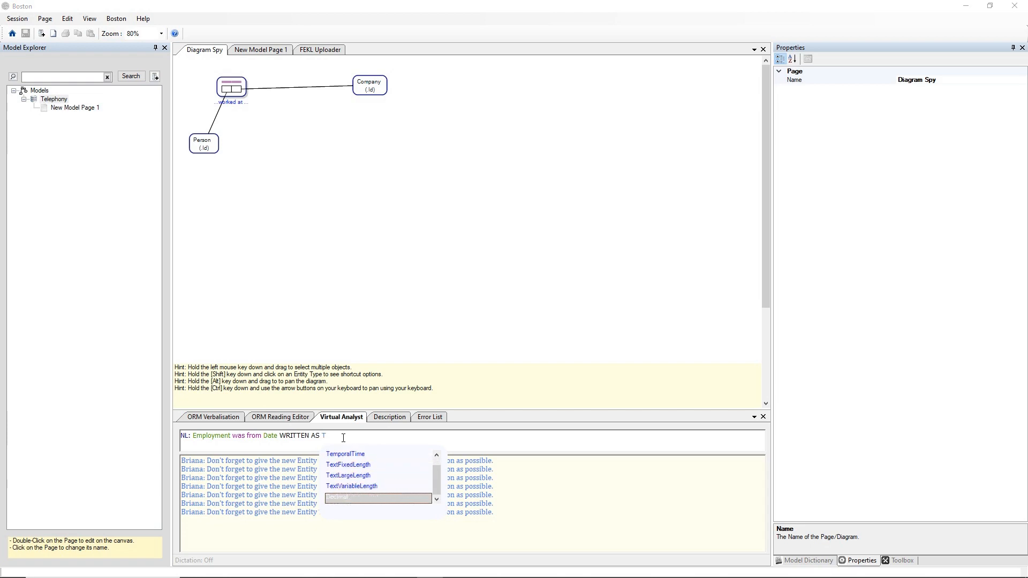
pyautogui.press('Up')
pyautogui.press('Up')
pyautogui.press('Up')
pyautogui.press('Up')
pyautogui.press('Up')
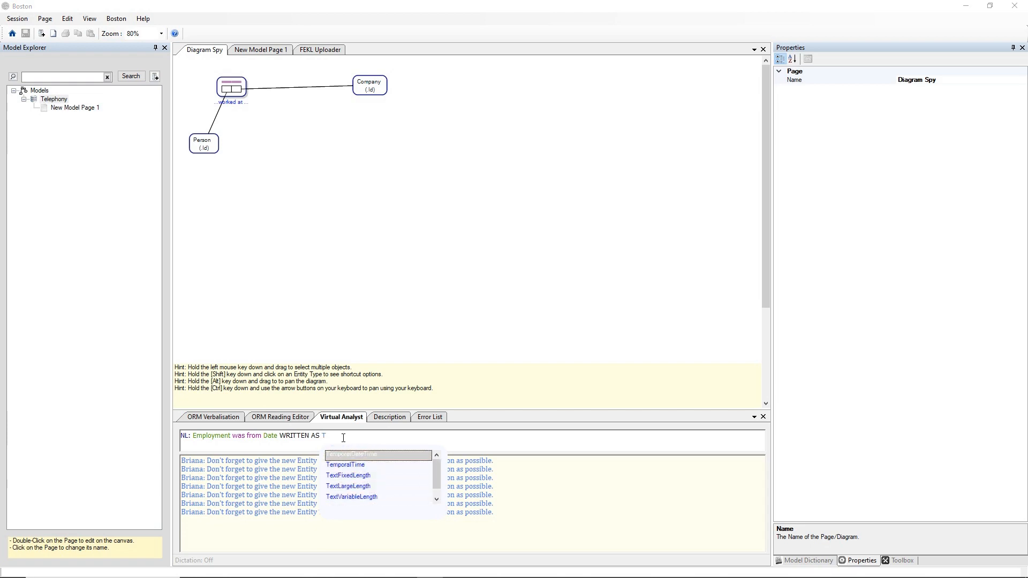
pyautogui.press('Return')
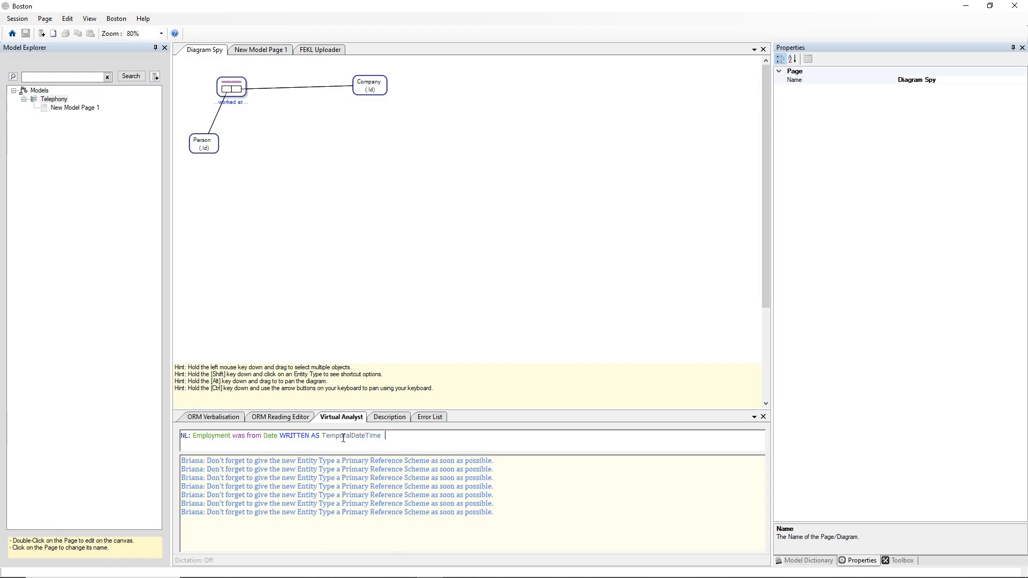
# Submit the statement and agree to create the Date value type and the "Employment was from Date" fact type.
pyautogui.press('Return')
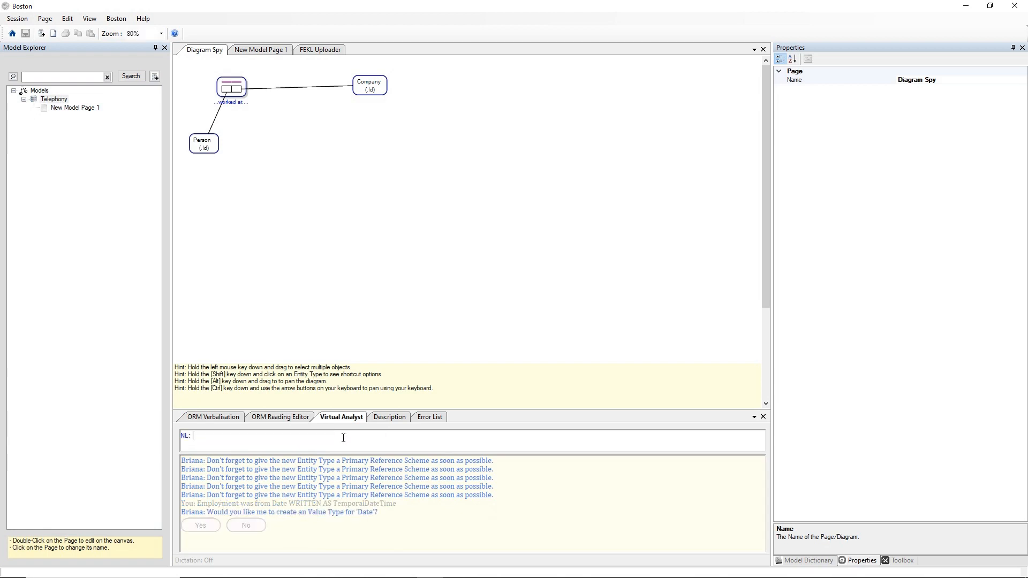
pyautogui.click(197, 530)
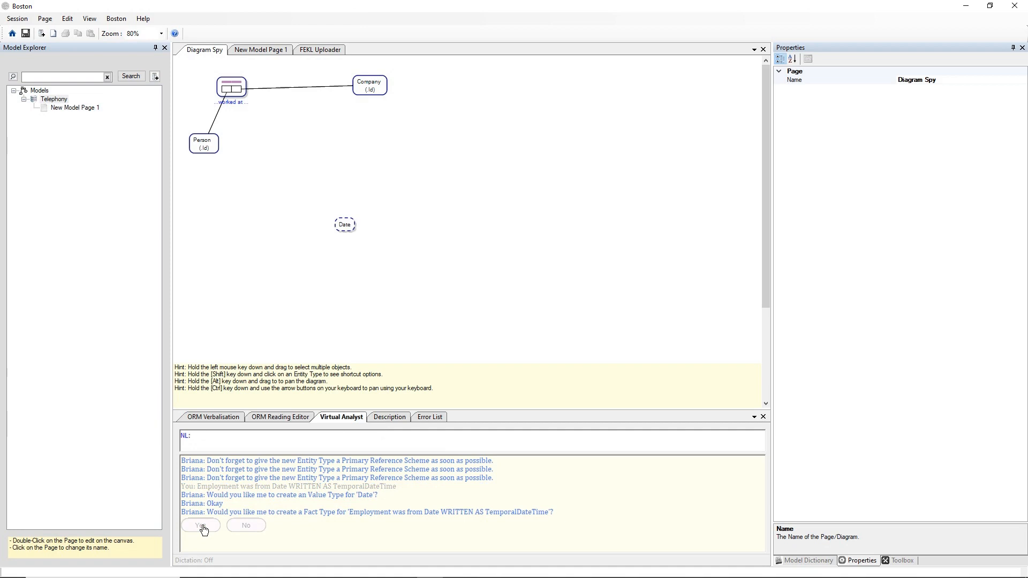
pyautogui.click(203, 527)
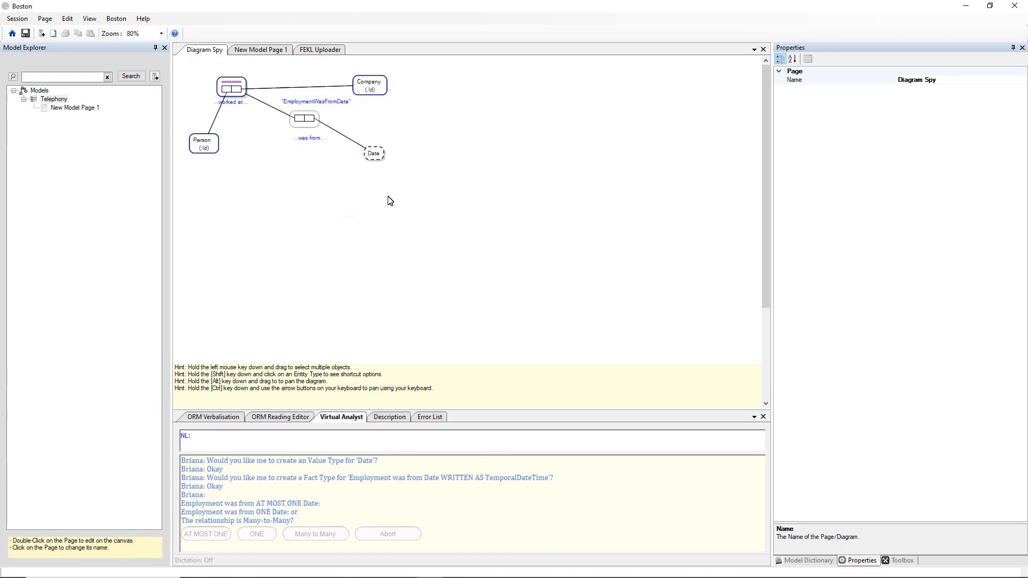
# Add a uniqueness constraint to the Employment role of the "was from" fact type and make that role mandatory.
pyautogui.rightClick(302, 120)
pyautogui.press('Escape')
pyautogui.rightClick(295, 119)
pyautogui.click(380, 120)
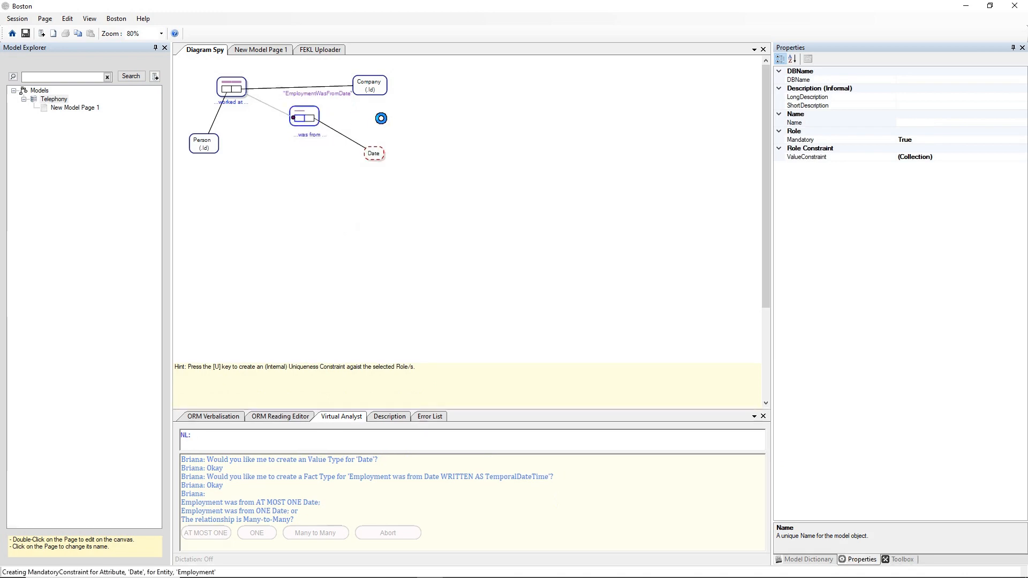
# Assign a data type to the Date value type through its properties.
pyautogui.click(380, 119)
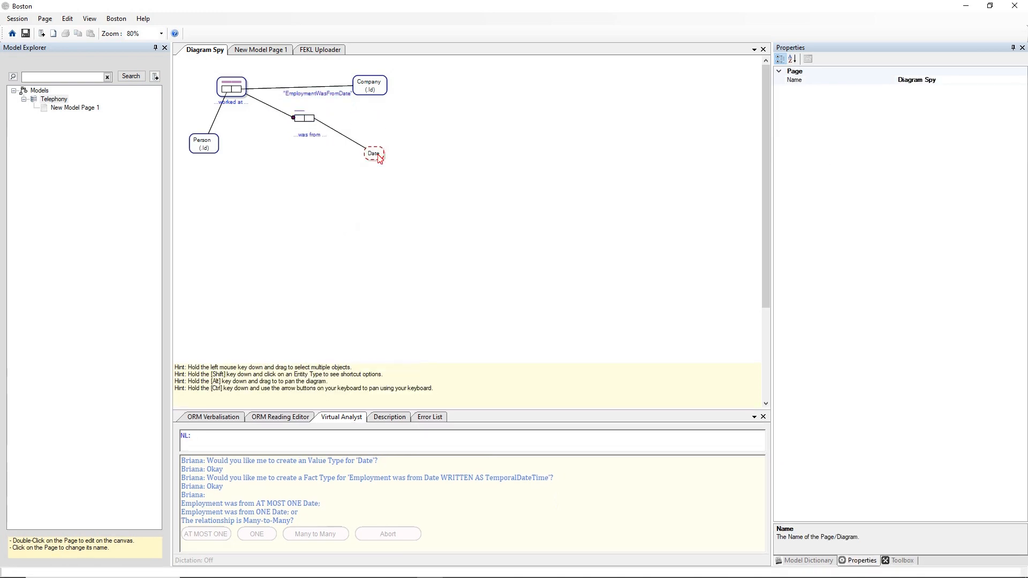
pyautogui.rightClick(379, 157)
pyautogui.click(429, 249)
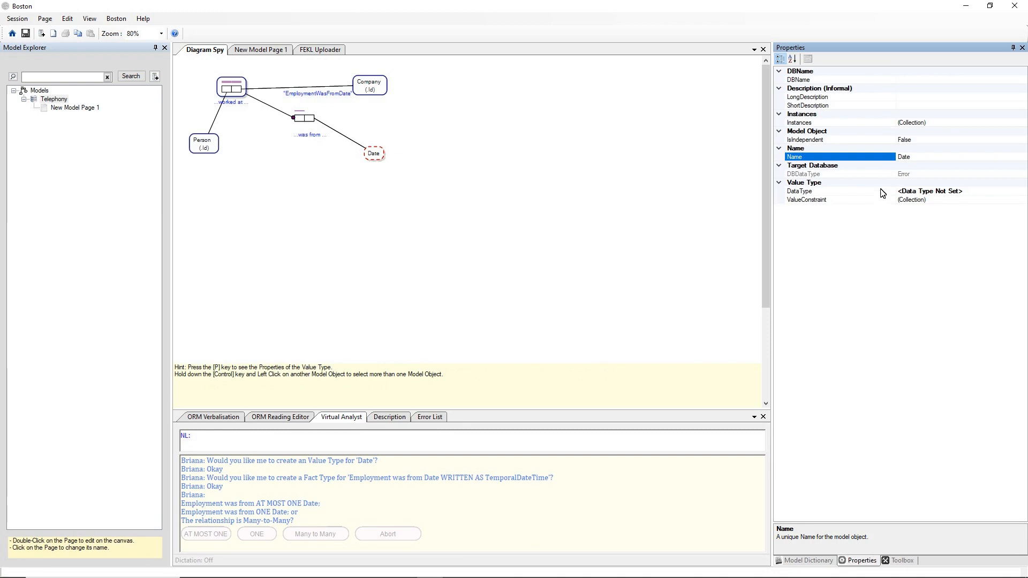
pyautogui.click(1011, 192)
pyautogui.click(1021, 191)
pyautogui.moveTo(1022, 206); pyautogui.dragTo(1021, 271)
pyautogui.click(931, 256)
pyautogui.click(331, 161)
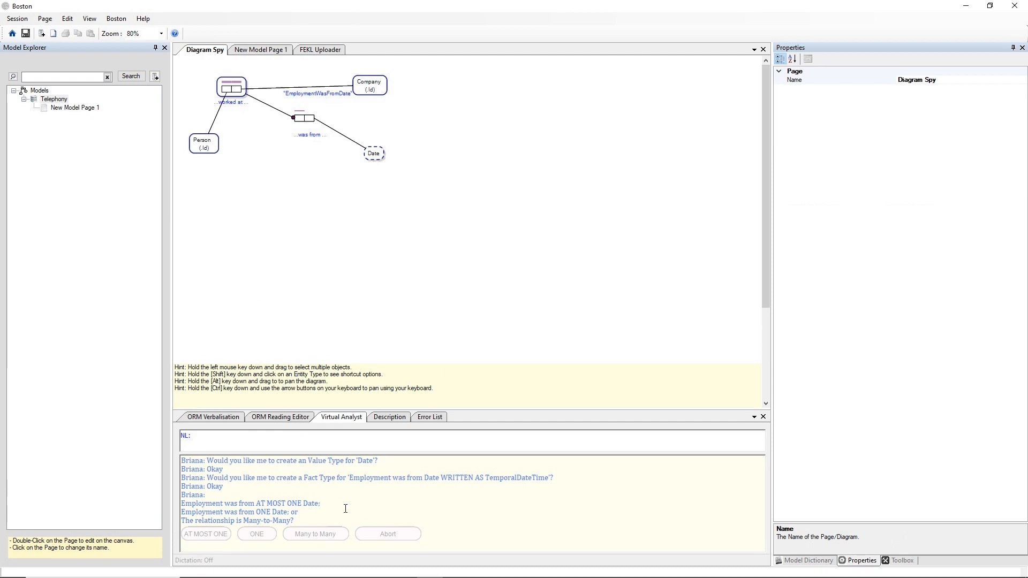
# Abort the virtual analyst's pending question and rework the previous statement to read "Employment was to Date".
pyautogui.click(394, 535)
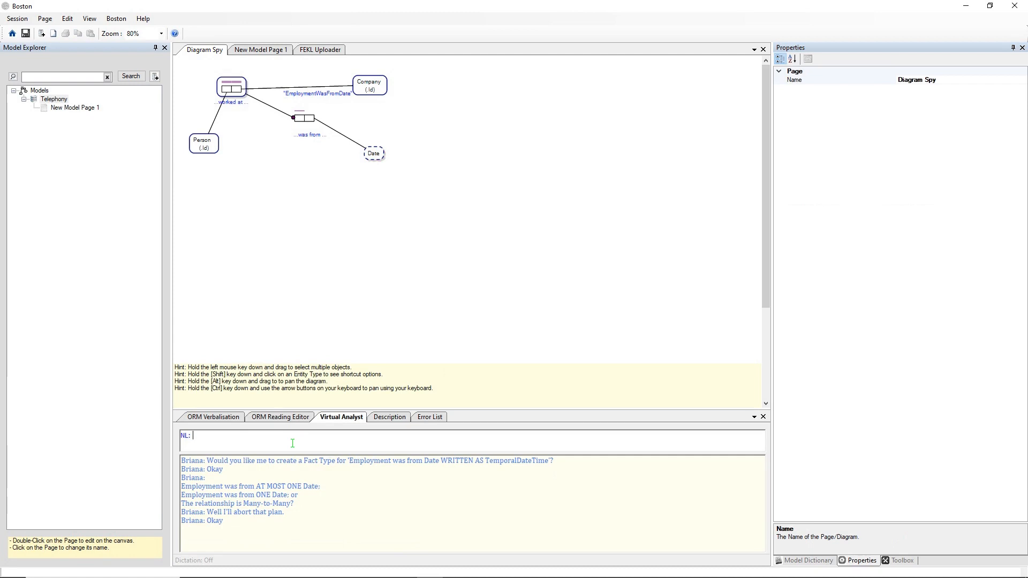
pyautogui.write('Employment was from Date WRITTEN AS TemporalDateTime')
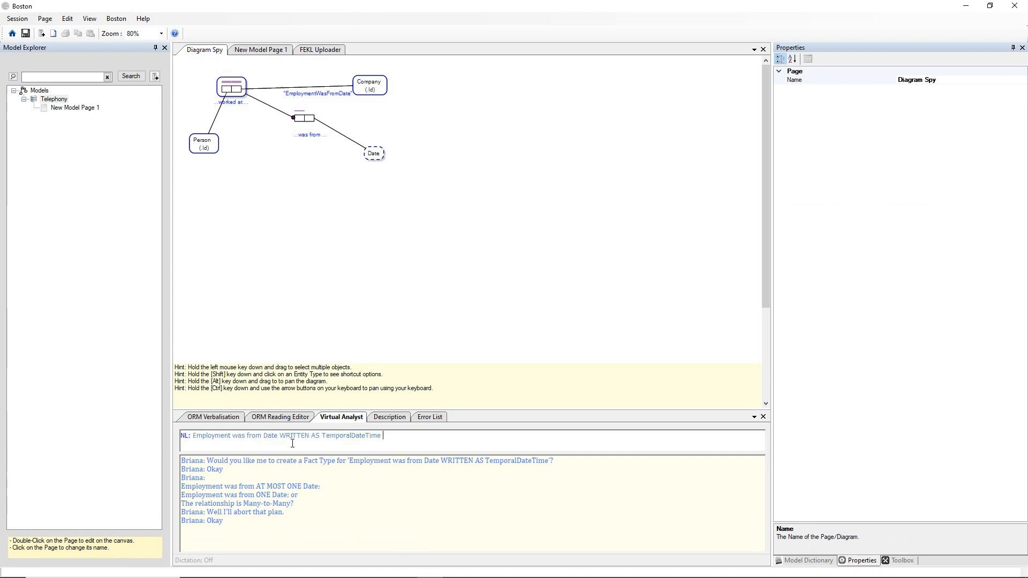
pyautogui.press('BackSpace')
pyautogui.press('BackSpace')
pyautogui.press('BackSpace')
pyautogui.press('BackSpace')
pyautogui.write('to')
pyautogui.press('BackSpace')
pyautogui.press('BackSpace')
pyautogui.press('BackSpace')
pyautogui.press('BackSpace')
pyautogui.press('BackSpace')
pyautogui.press('BackSpace')
pyautogui.press('BackSpace')
pyautogui.press('BackSpace')
pyautogui.press('BackSpace')
pyautogui.press('BackSpace')
pyautogui.press('BackSpace')
pyautogui.press('BackSpace')
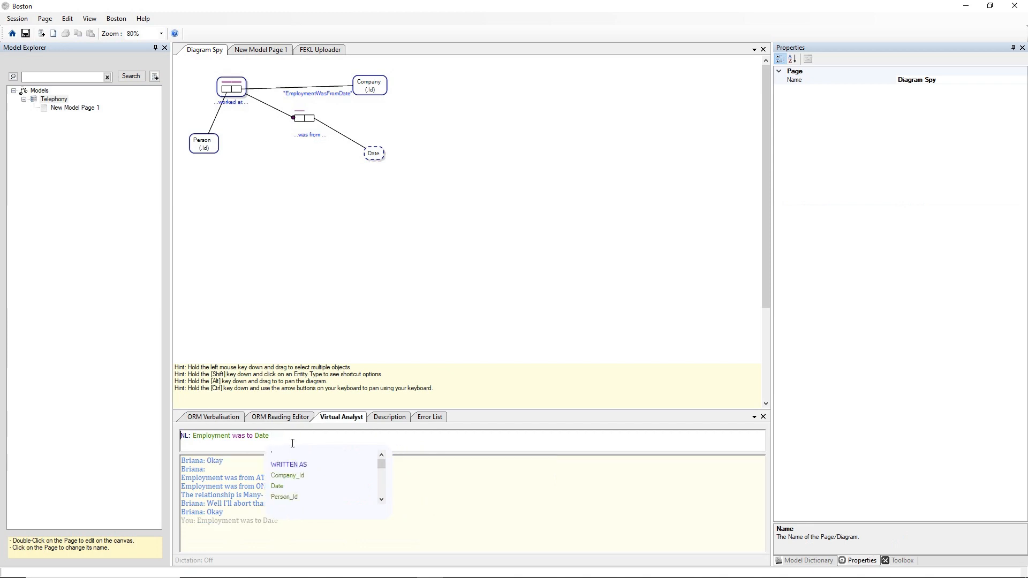
# Submit the statement, agree to create the fact type, and place "was to" below the "was from" fact type.
pyautogui.press('Return')
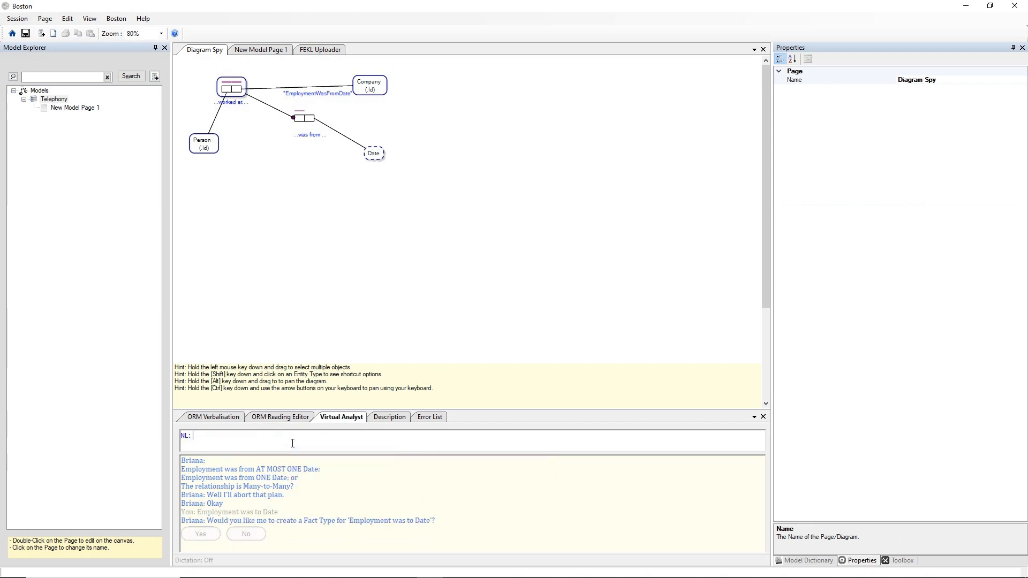
pyautogui.click(215, 536)
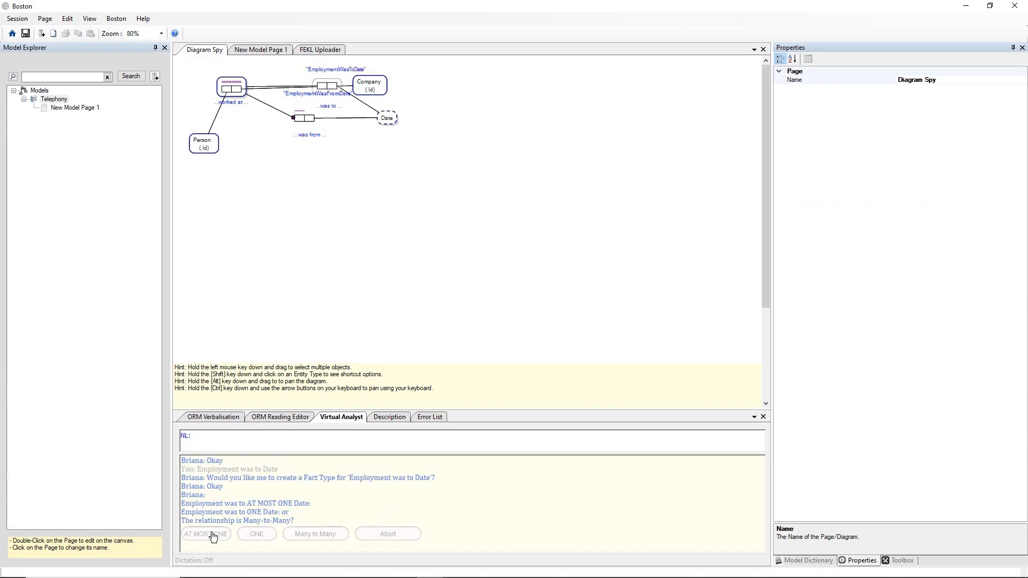
pyautogui.click(328, 86)
pyautogui.moveTo(340, 87); pyautogui.dragTo(307, 169)
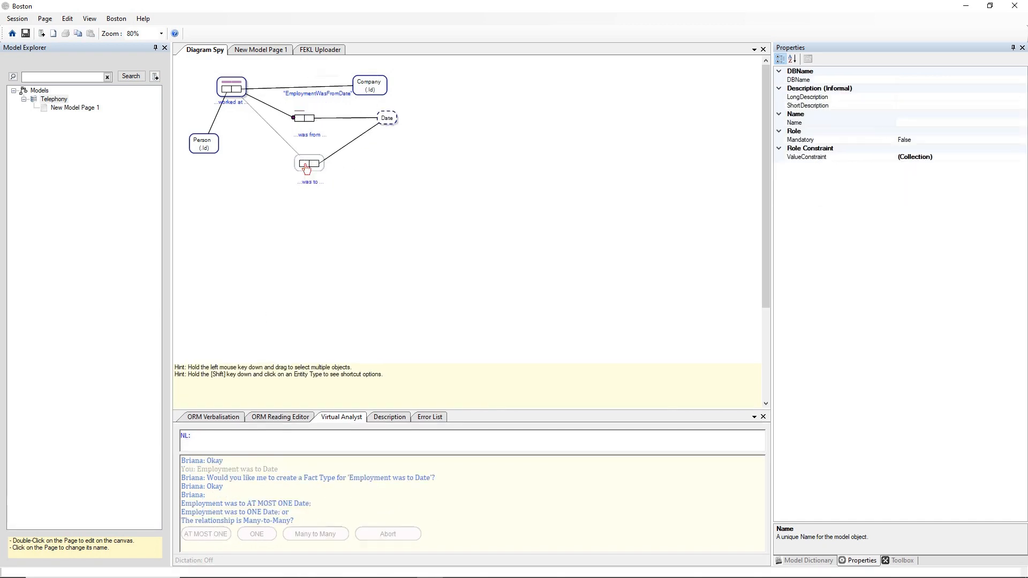
# Add a uniqueness constraint to the Employment role of the "was to" fact type and make that role mandatory.
pyautogui.rightClick(307, 169)
pyautogui.click(321, 183)
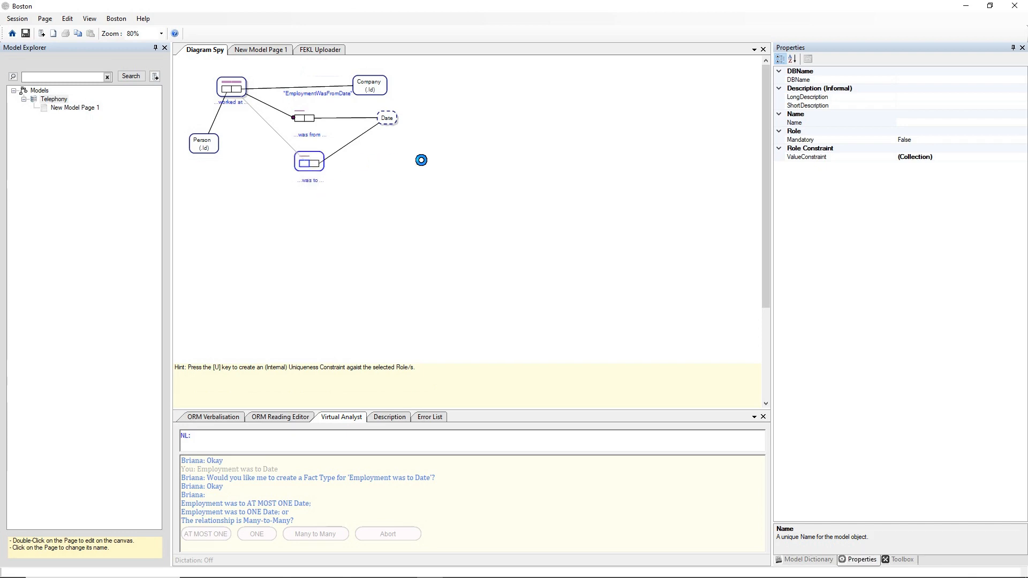
pyautogui.click(333, 176)
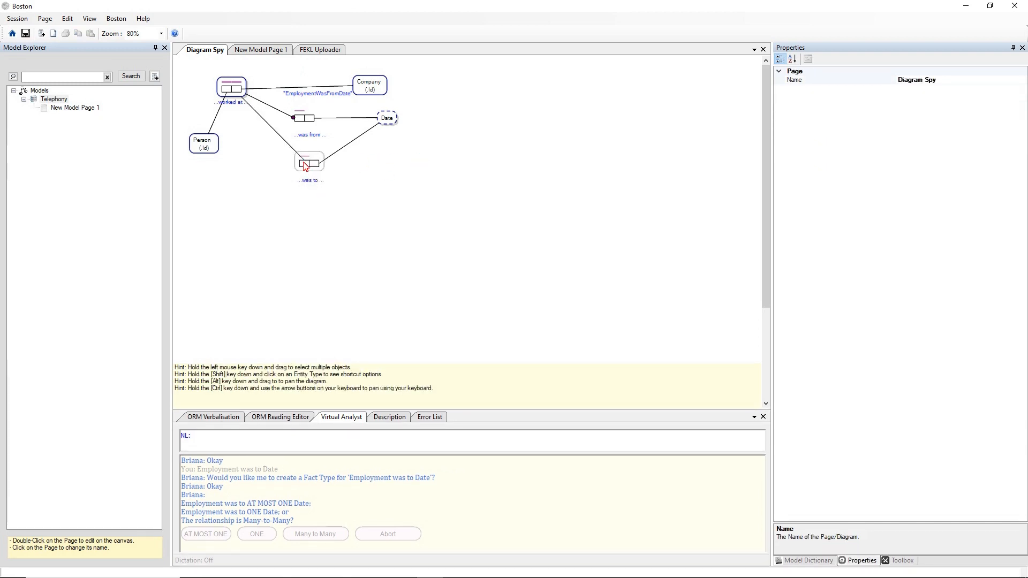
pyautogui.rightClick(305, 166)
pyautogui.click(332, 168)
pyautogui.click(422, 172)
# Save the Telephony model and list its fact types in the Model Dictionary.
pyautogui.click(25, 33)
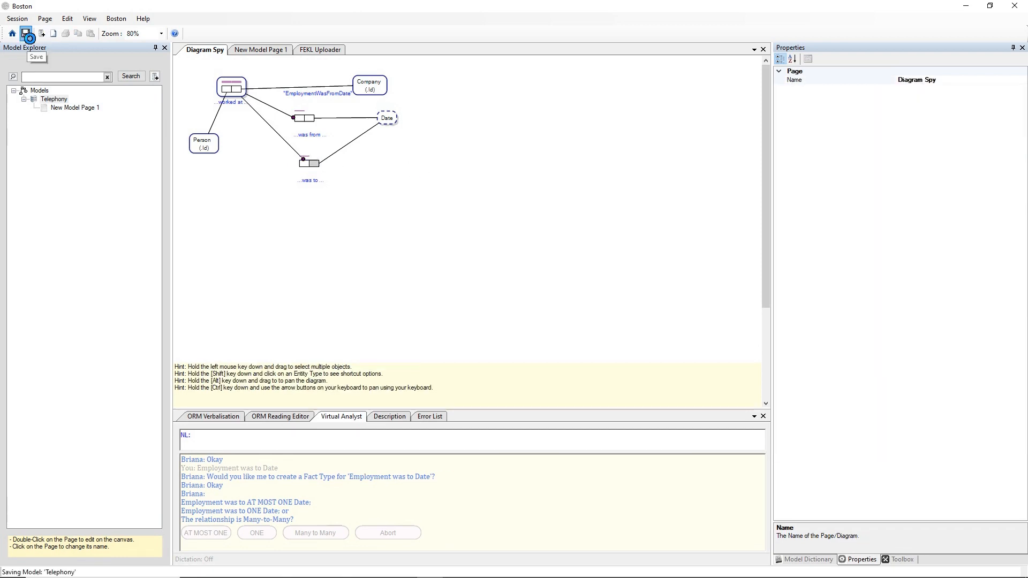
pyautogui.rightClick(448, 87)
pyautogui.moveTo(463, 94)
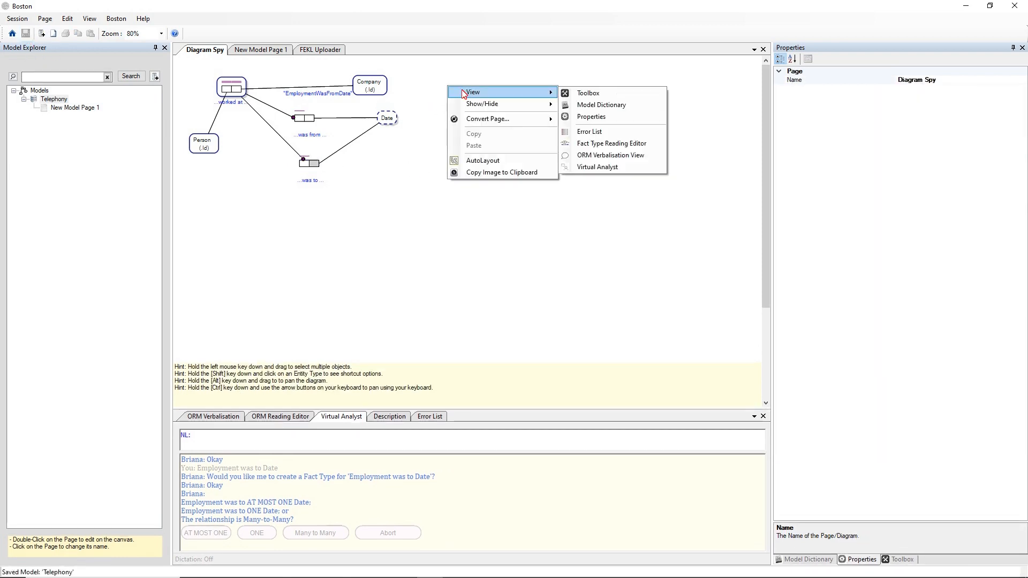
pyautogui.click(601, 105)
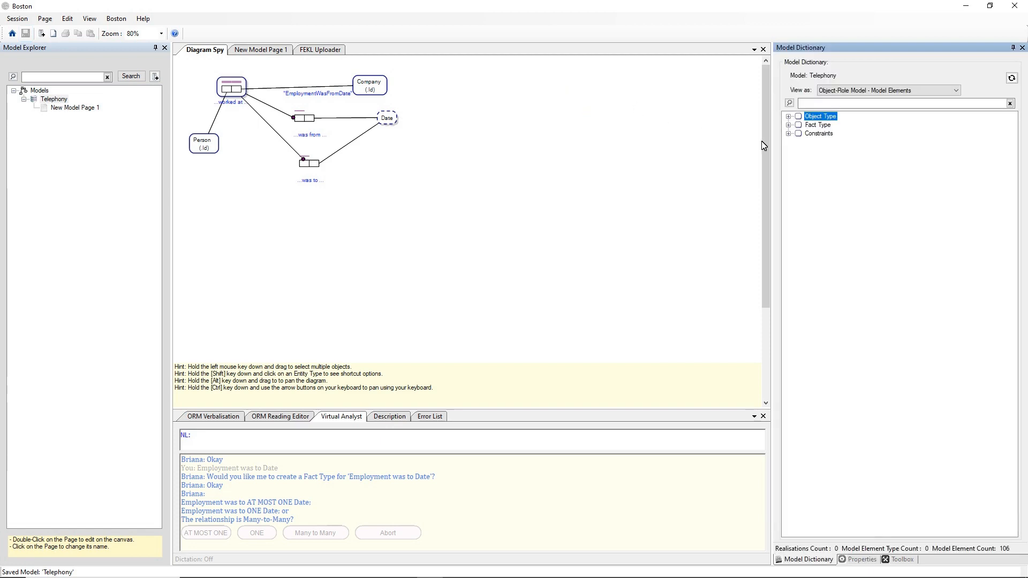
pyautogui.click(788, 126)
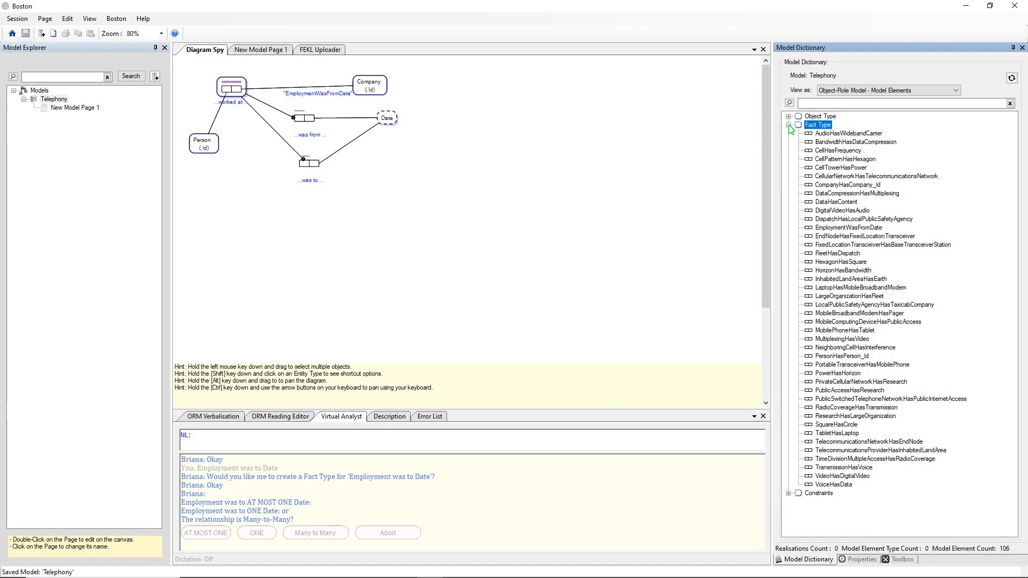
# Show the CellularNetworkHasTelecommunicationsNetwork fact type in the Diagram Spy and spread its objects apart, with the fact type between the two entities.
pyautogui.click(856, 178)
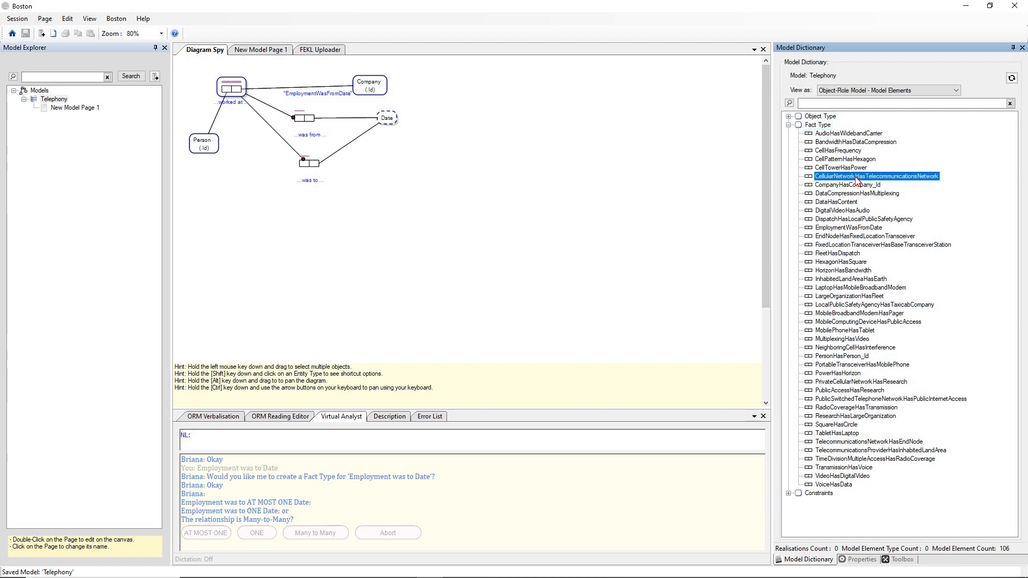
pyautogui.rightClick(858, 180)
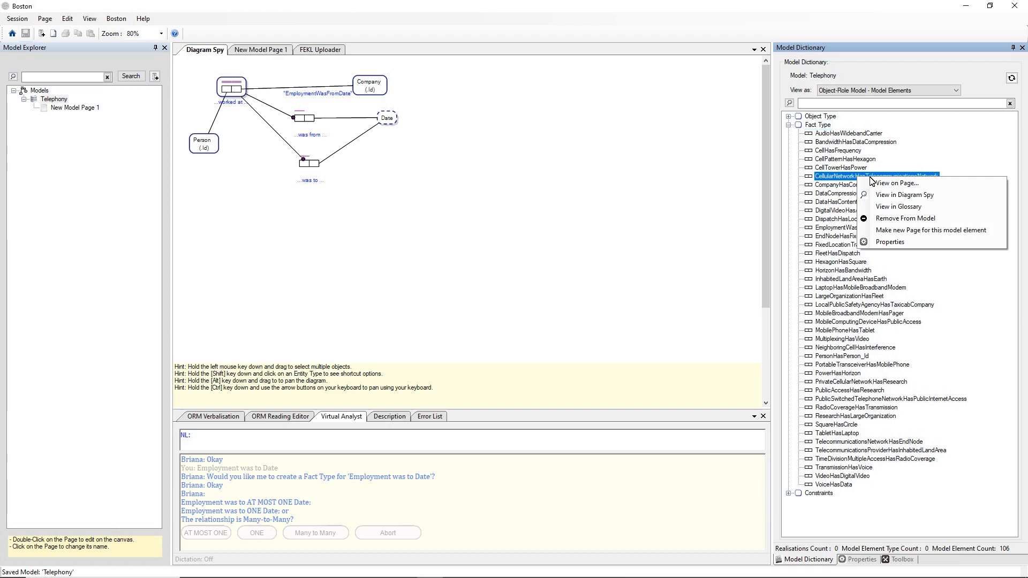
pyautogui.click(884, 195)
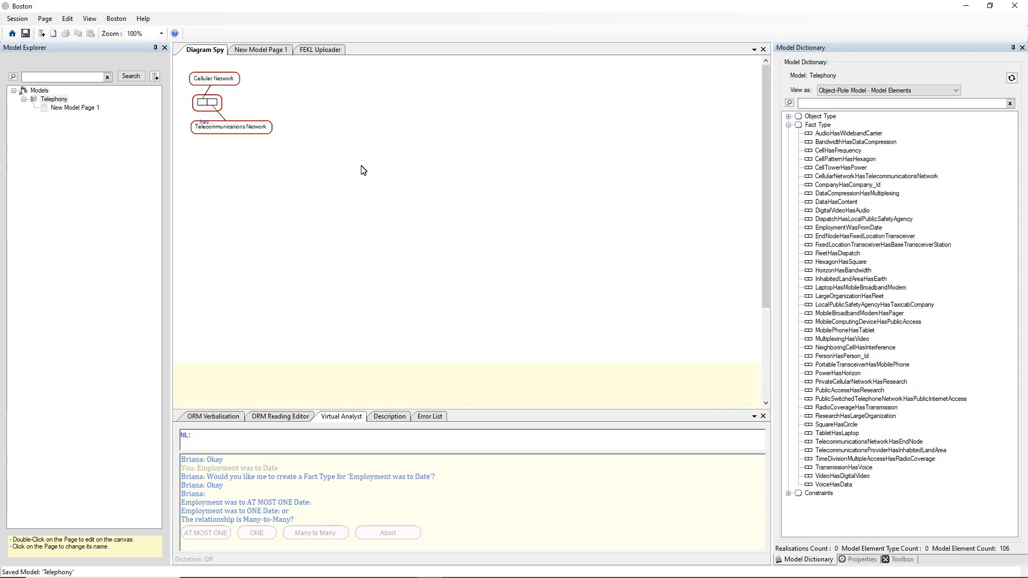
pyautogui.moveTo(237, 130); pyautogui.dragTo(402, 137)
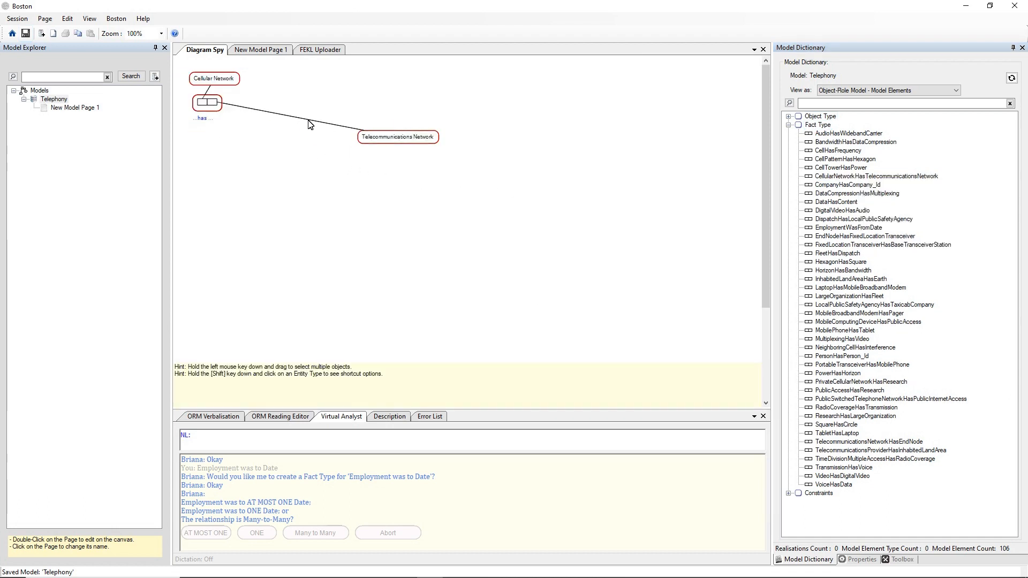
pyautogui.moveTo(213, 78); pyautogui.dragTo(217, 149)
pyautogui.moveTo(217, 107); pyautogui.dragTo(294, 115)
# Set the reference mode of the Cellular Network entity type to .Id.
pyautogui.click(217, 155)
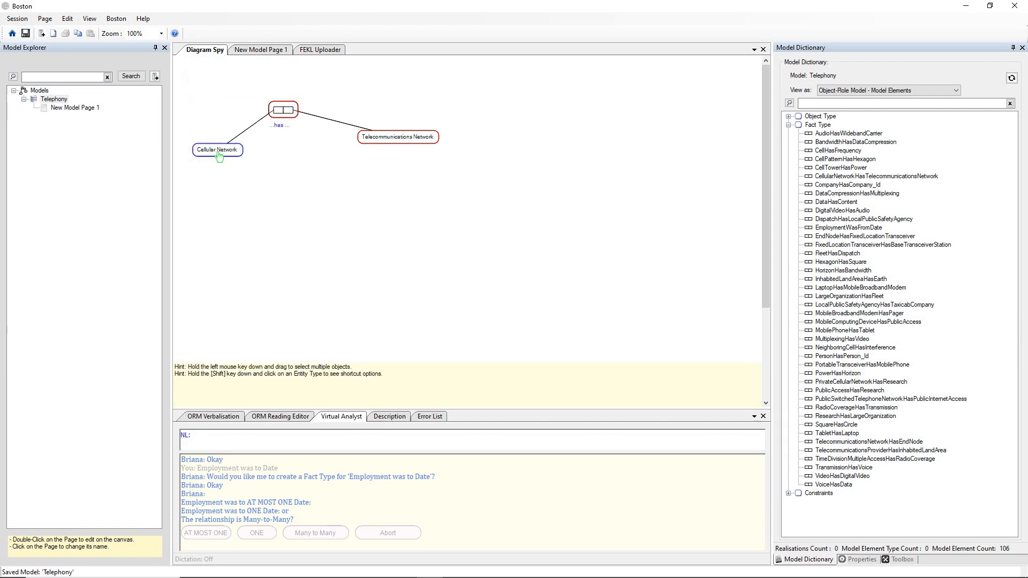
pyautogui.rightClick(219, 156)
pyautogui.moveTo(230, 159)
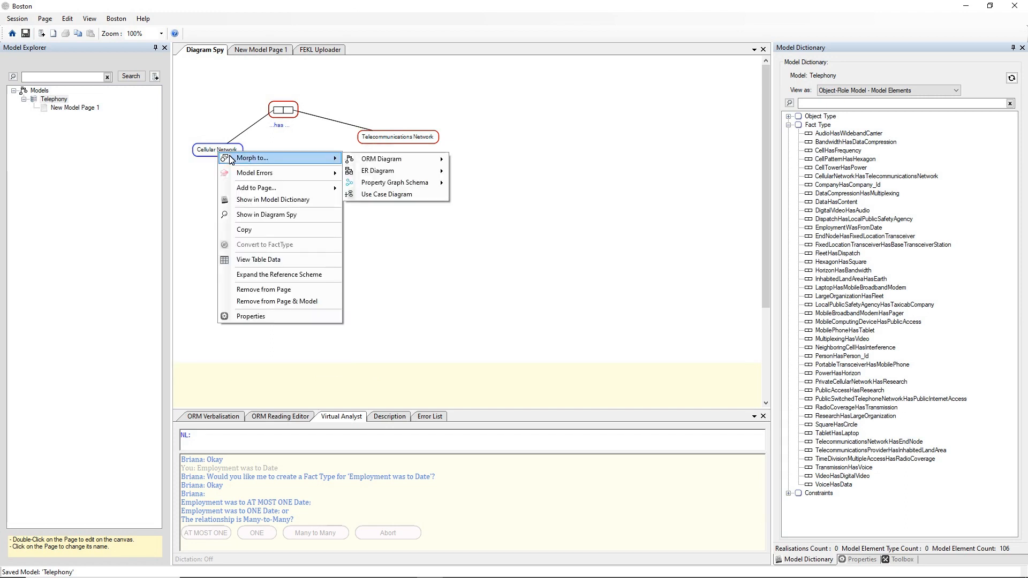
pyautogui.click(296, 316)
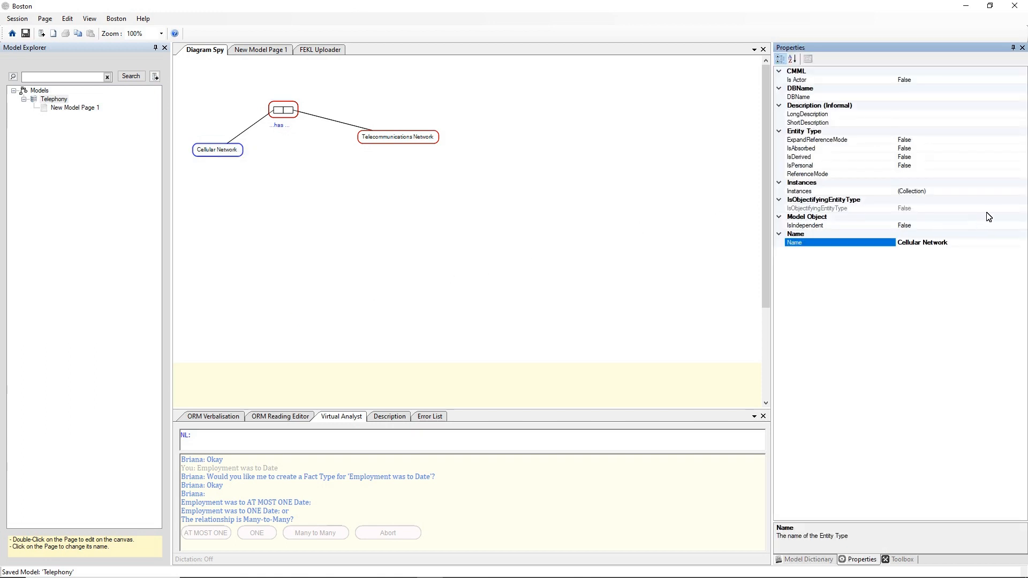
pyautogui.click(1009, 174)
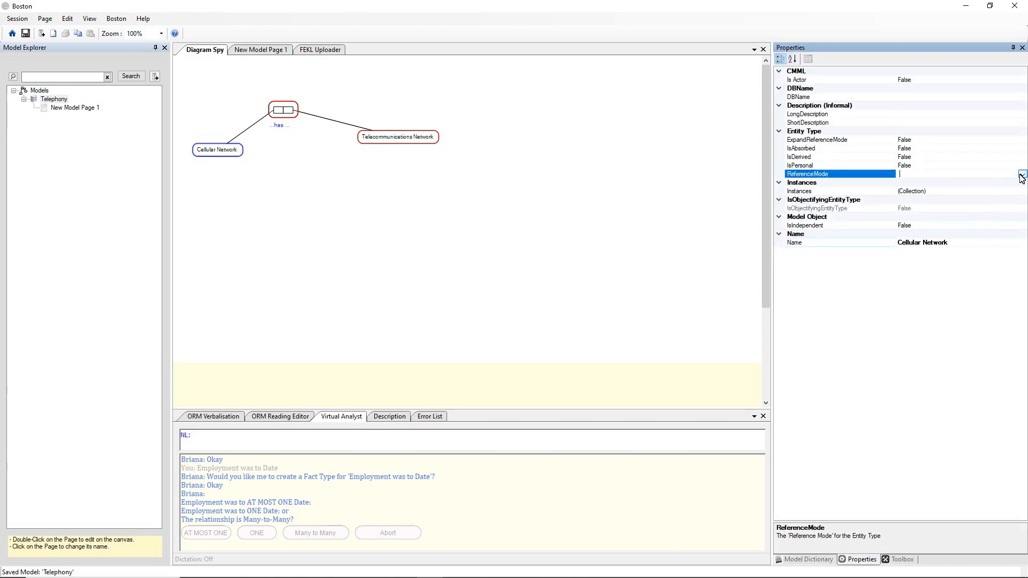
pyautogui.click(1022, 174)
pyautogui.click(907, 224)
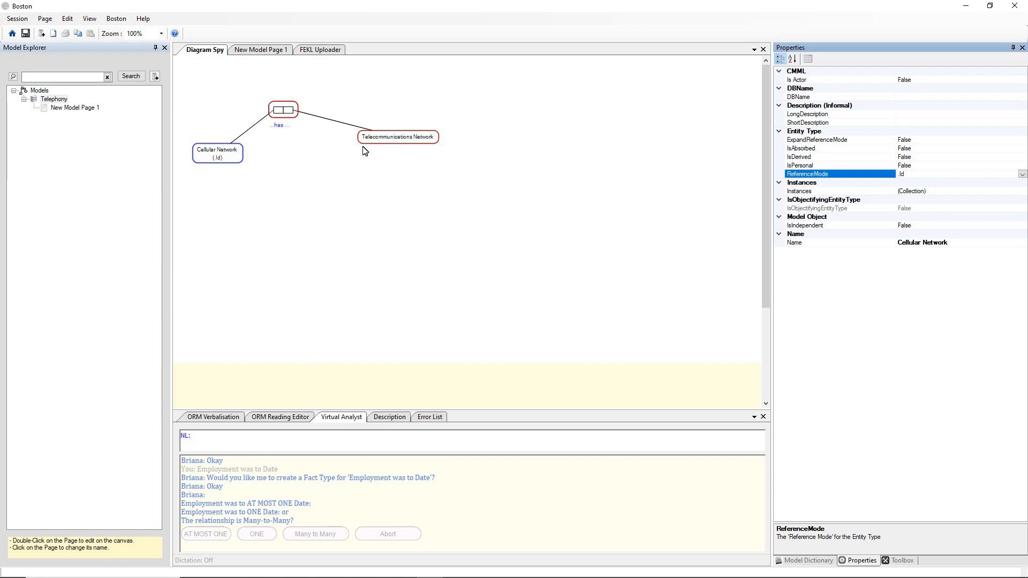
# Set the reference mode of the Telecommunications Network entity type to .Id.
pyautogui.click(410, 142)
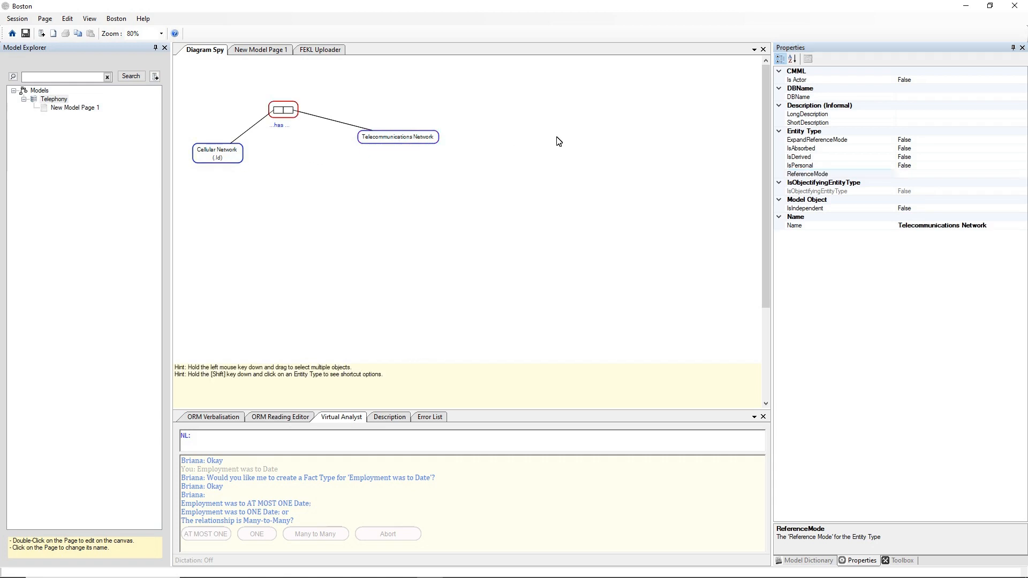
pyautogui.click(1024, 175)
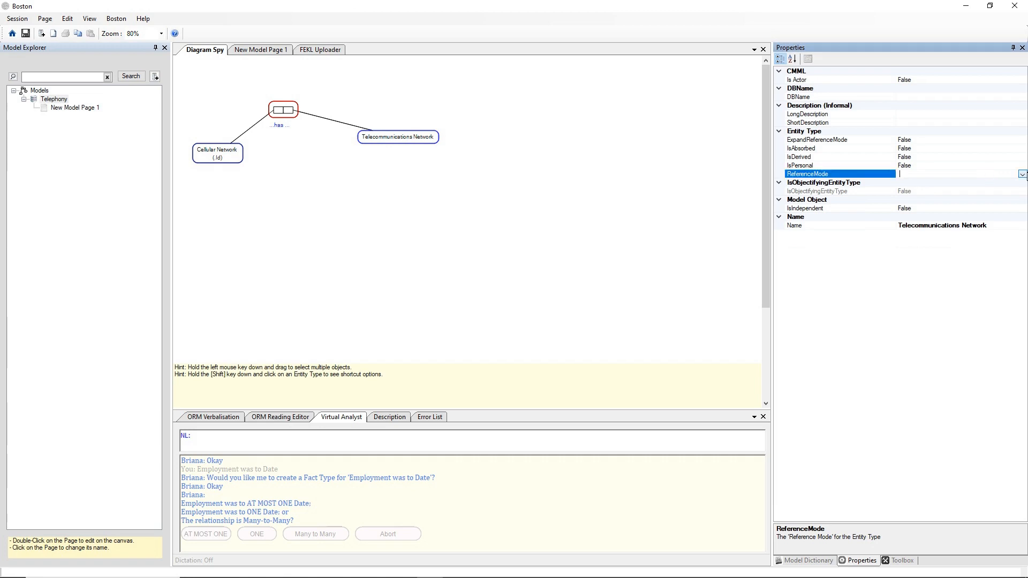
pyautogui.click(1022, 174)
pyautogui.click(920, 224)
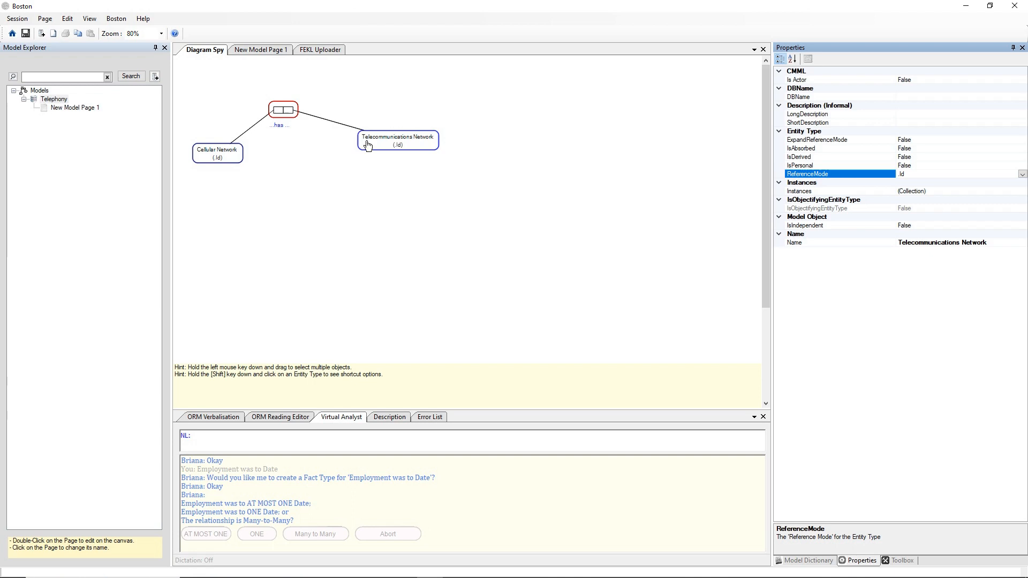
# Add a uniqueness constraint to the Cellular Network role of the "has" fact type and make that role mandatory.
pyautogui.click(278, 111)
pyautogui.rightClick(279, 112)
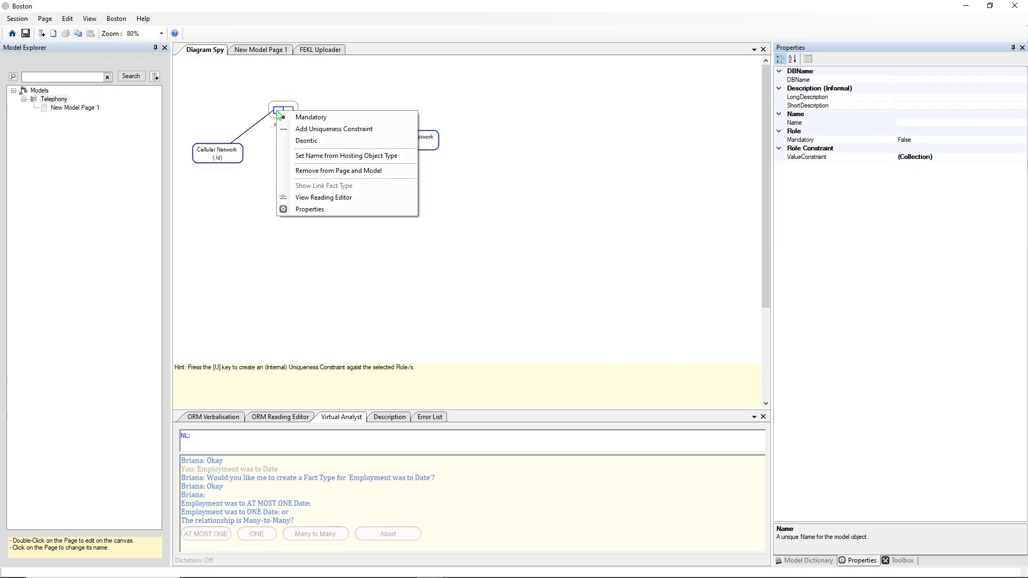
pyautogui.click(293, 128)
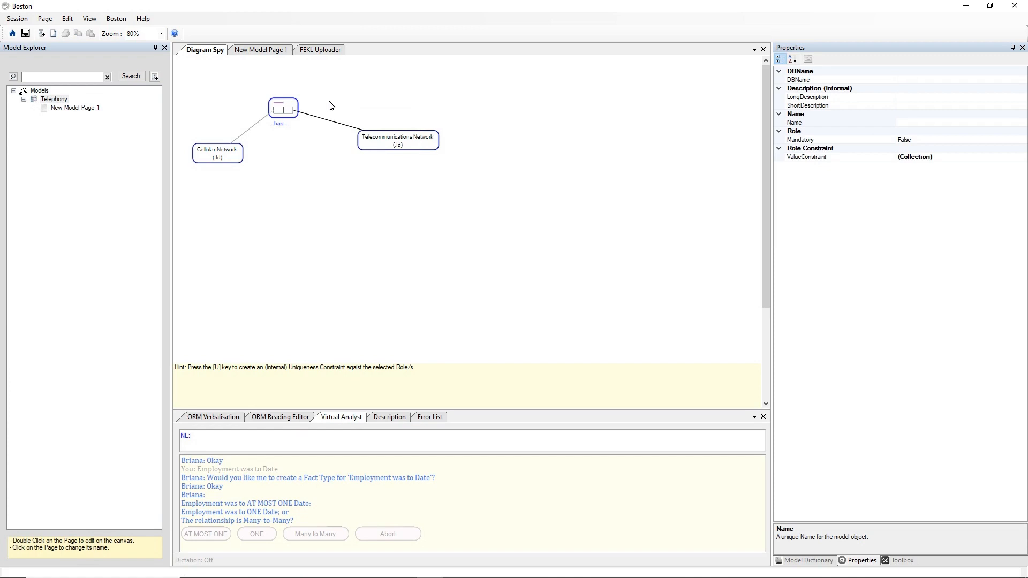
pyautogui.rightClick(280, 113)
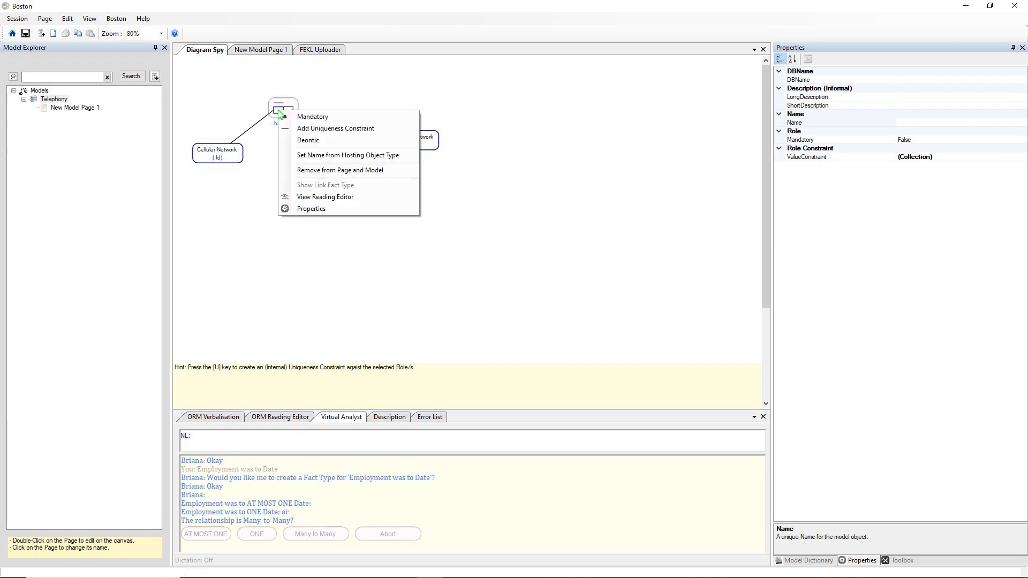
pyautogui.click(364, 109)
pyautogui.click(364, 94)
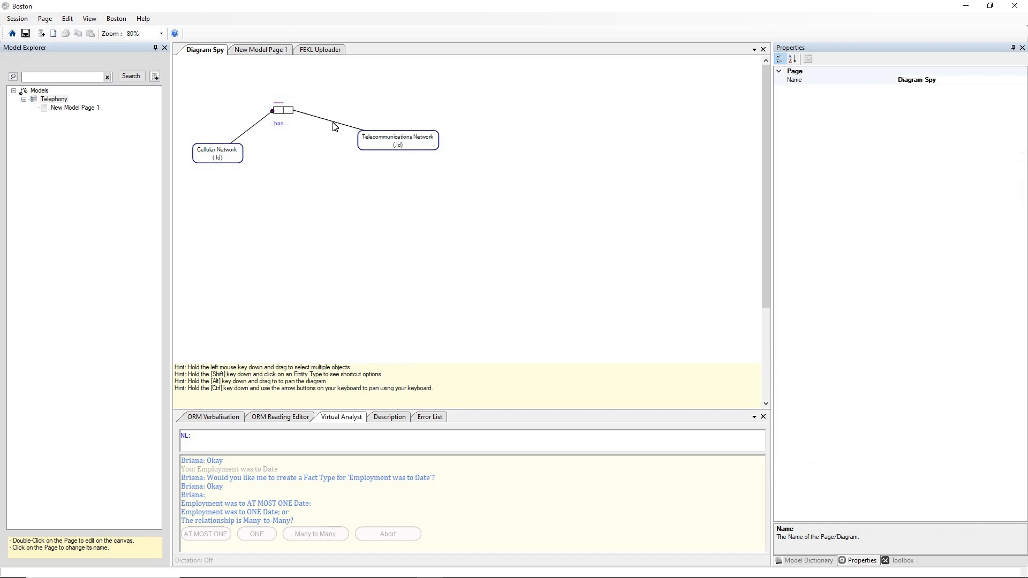
# Change the reading of the fact type between the two network entities to "Cellular Network is part of Telecommunications Network".
pyautogui.click(289, 104)
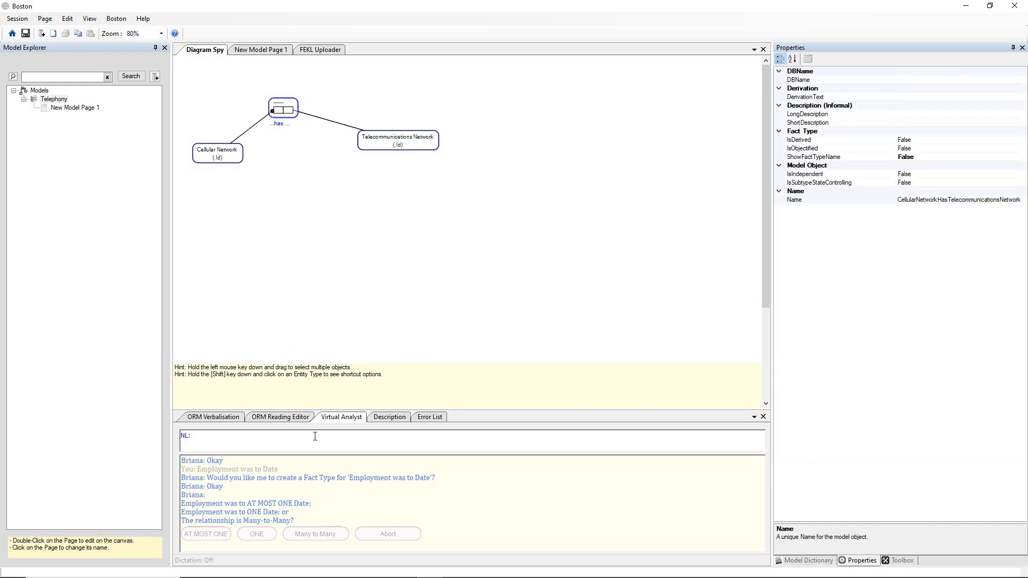
pyautogui.click(293, 418)
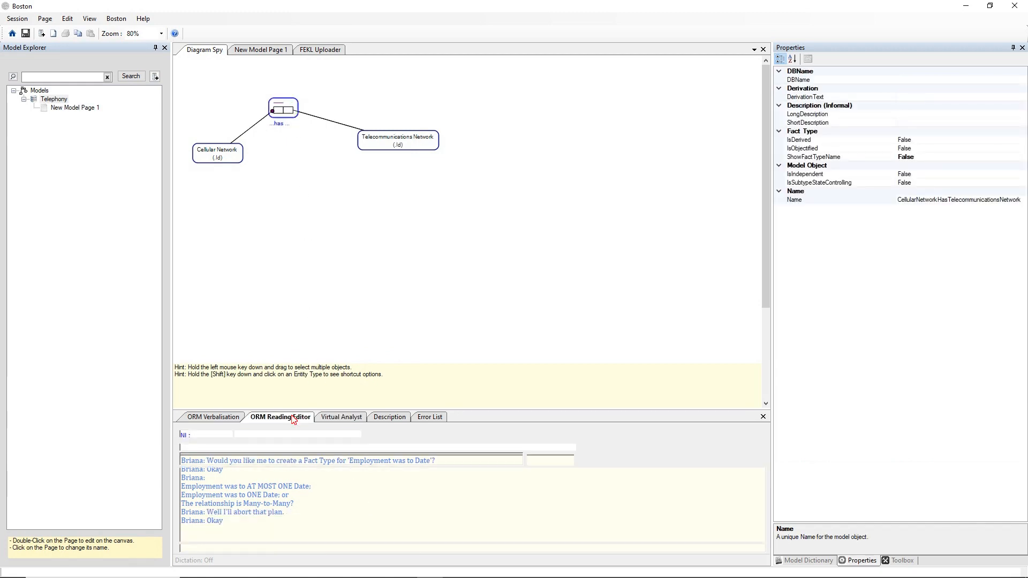
pyautogui.doubleClick(266, 486)
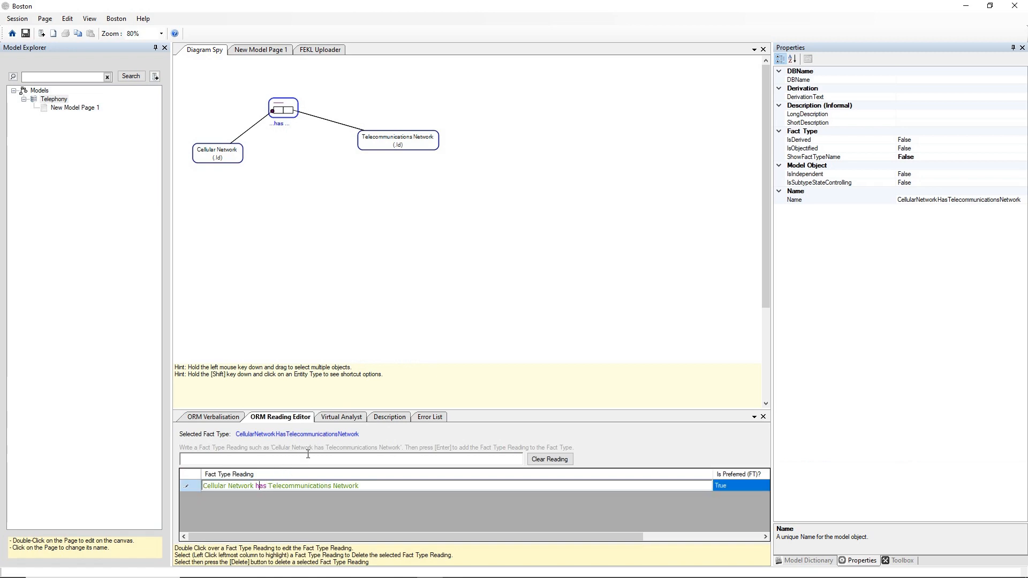
pyautogui.write('ispartOf')
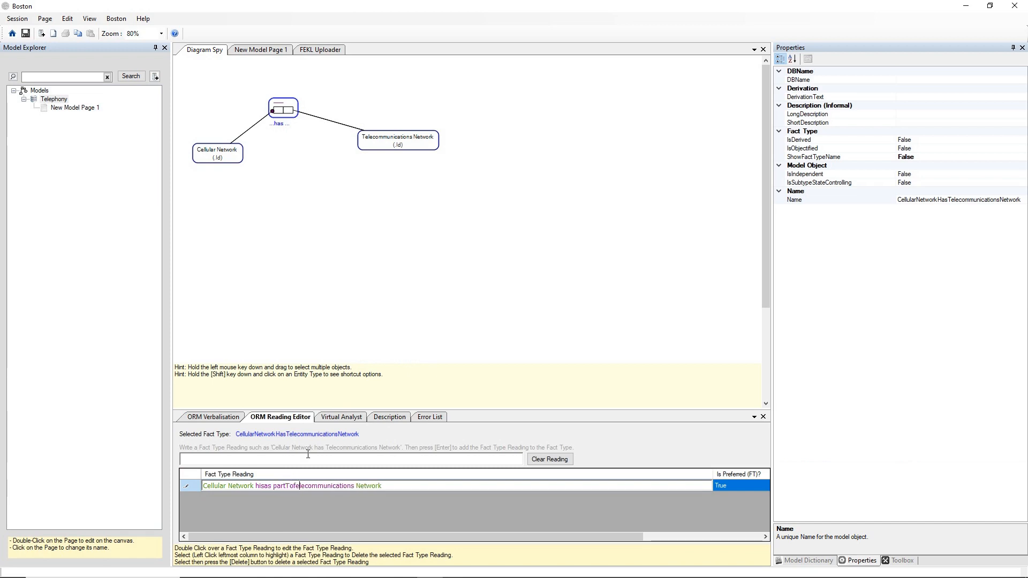
pyautogui.hotkey('shift', 'End')
pyautogui.press('Delete')
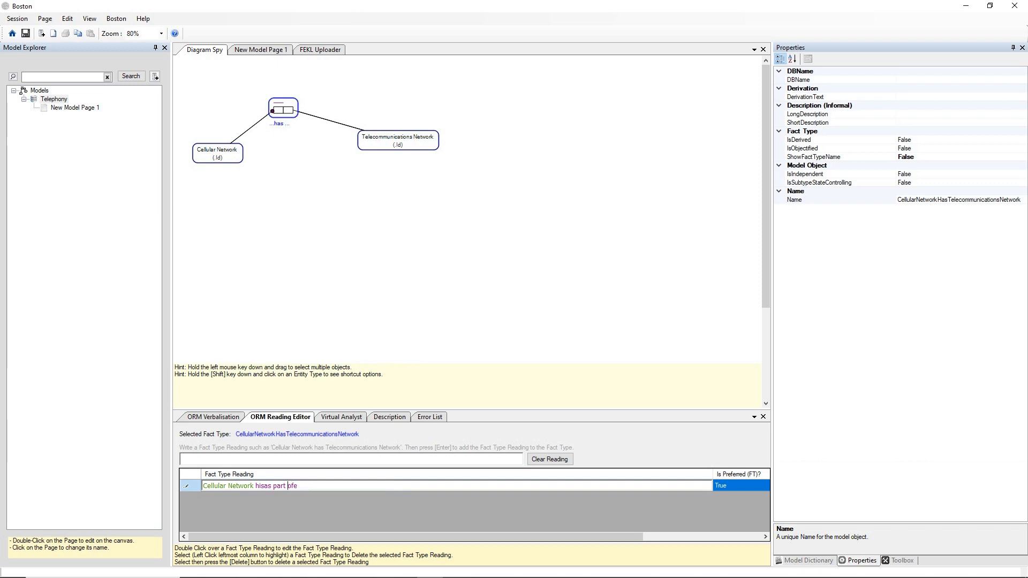
pyautogui.press('BackSpace')
pyautogui.press('BackSpace')
pyautogui.press('BackSpace')
pyautogui.press('Tab')
pyautogui.write('e')
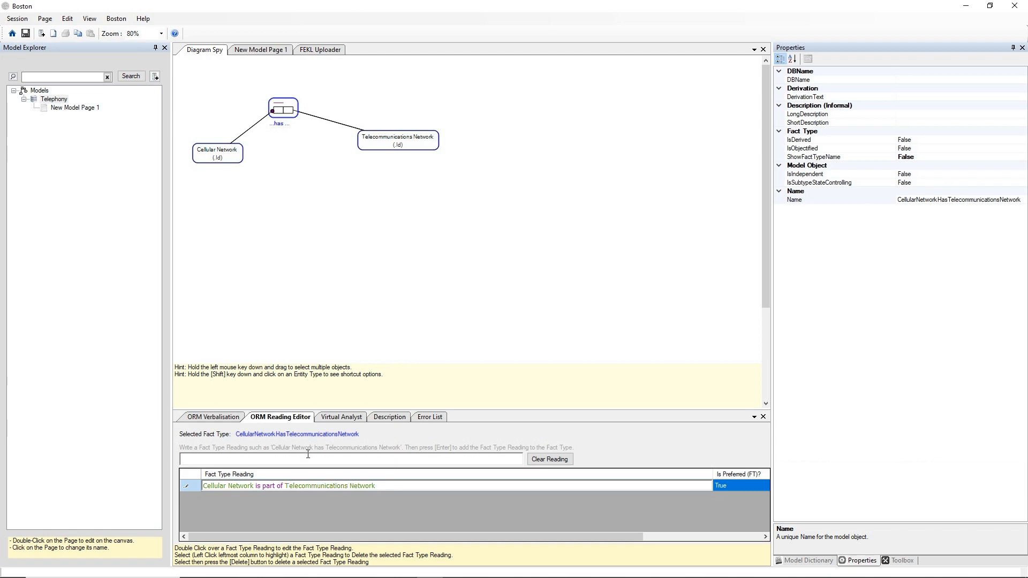
pyautogui.press('Return')
pyautogui.click(531, 331)
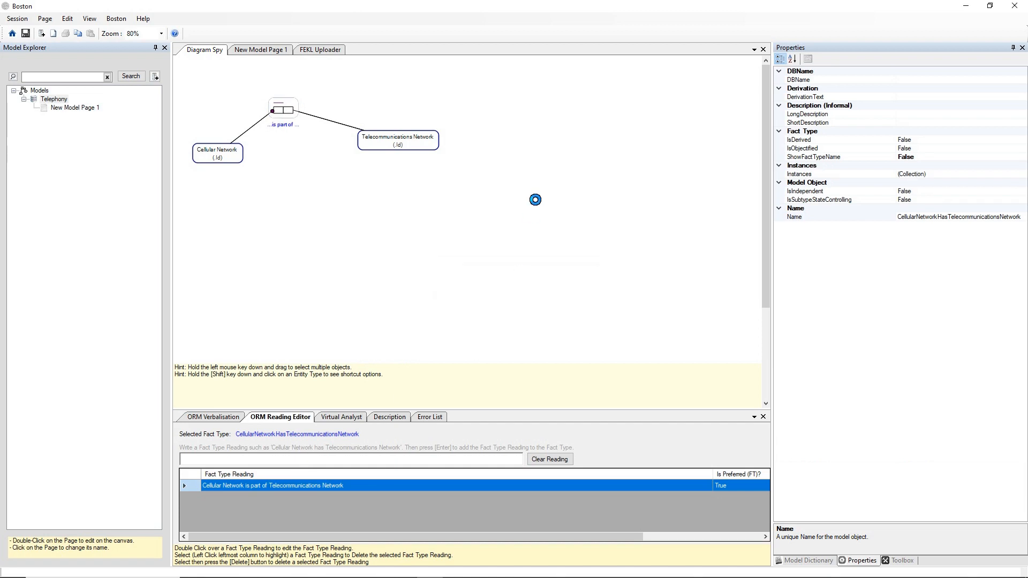
pyautogui.click(494, 125)
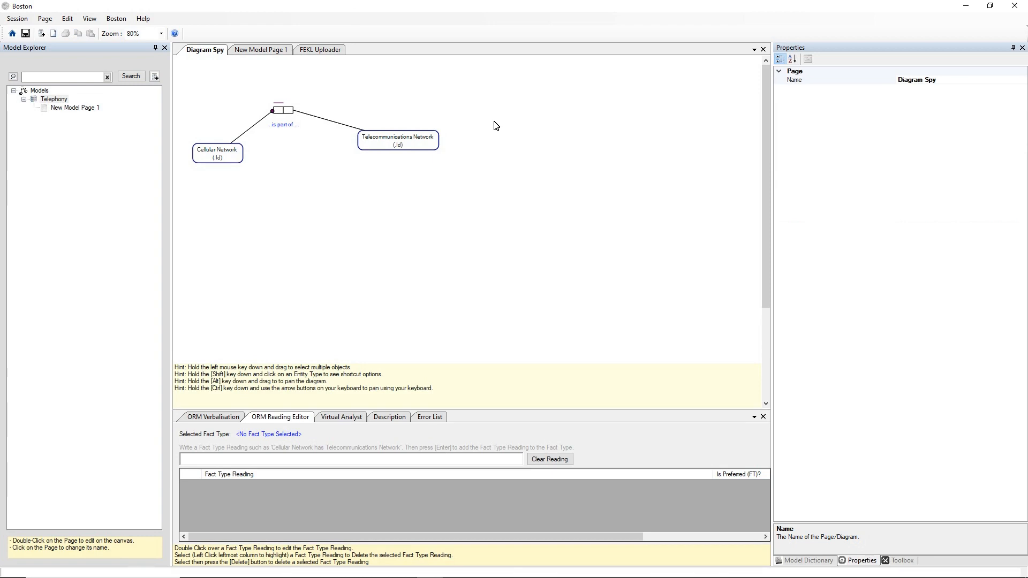
# Look through the model's object types in the Model Dictionary, then collapse that group.
pyautogui.rightClick(392, 89)
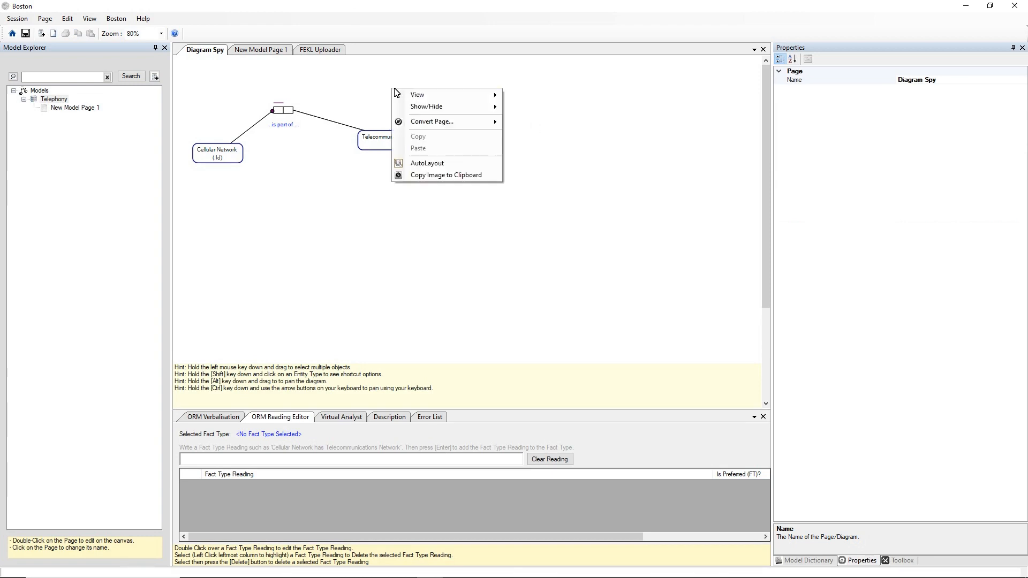
pyautogui.moveTo(417, 96)
pyautogui.click(542, 109)
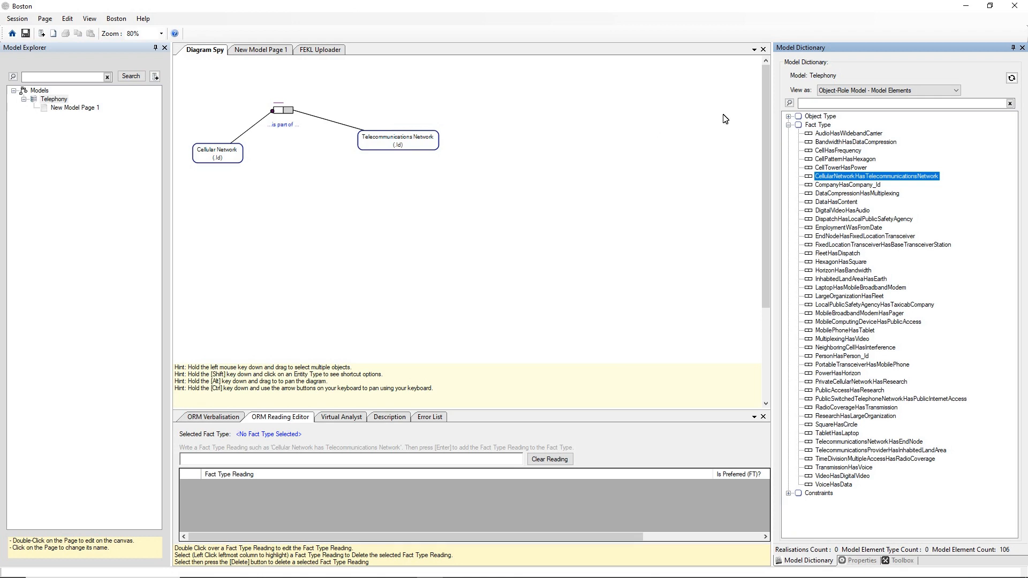
pyautogui.doubleClick(796, 117)
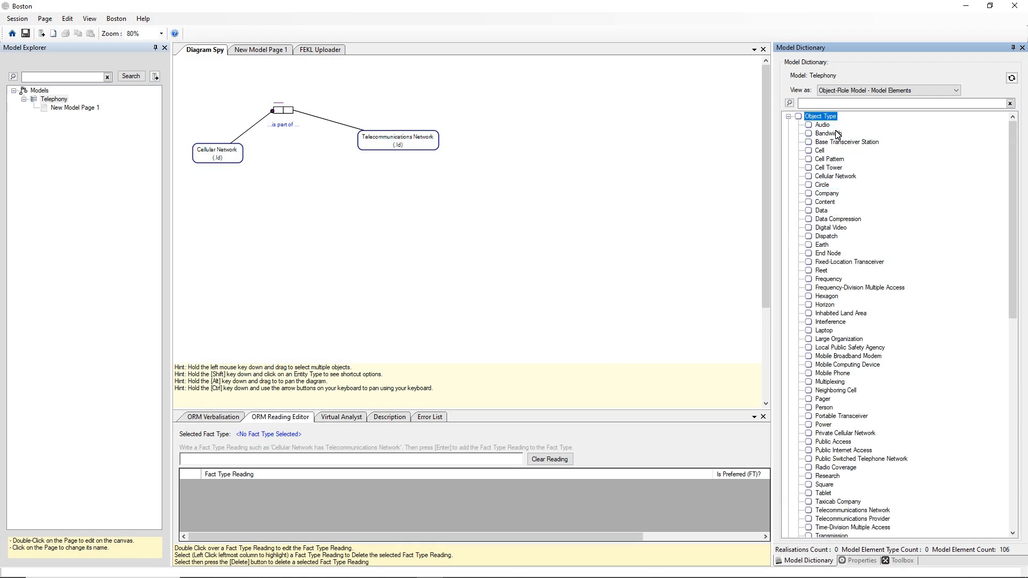
pyautogui.scroll(-5, 842, 247)
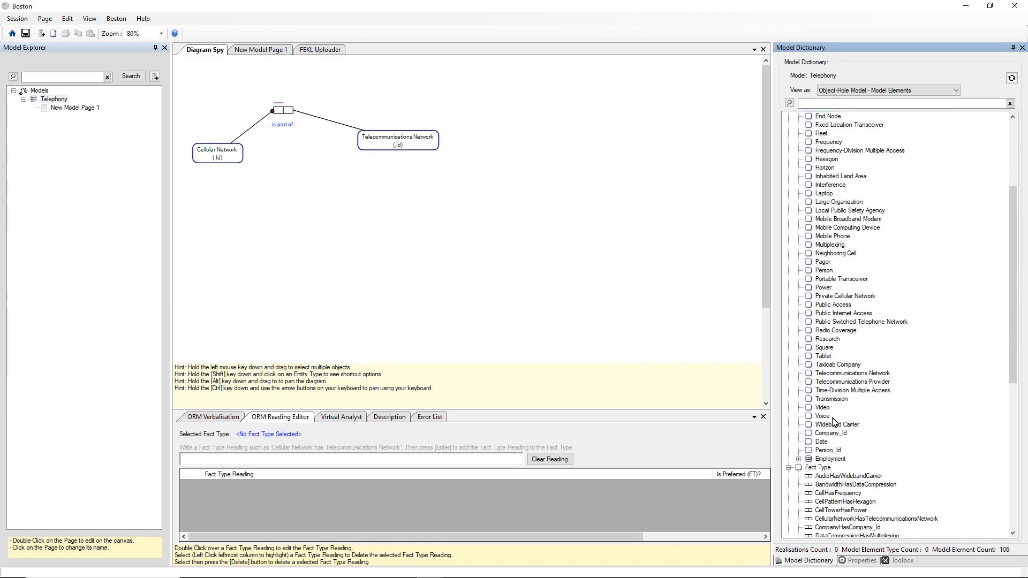
pyautogui.scroll(5, 834, 421)
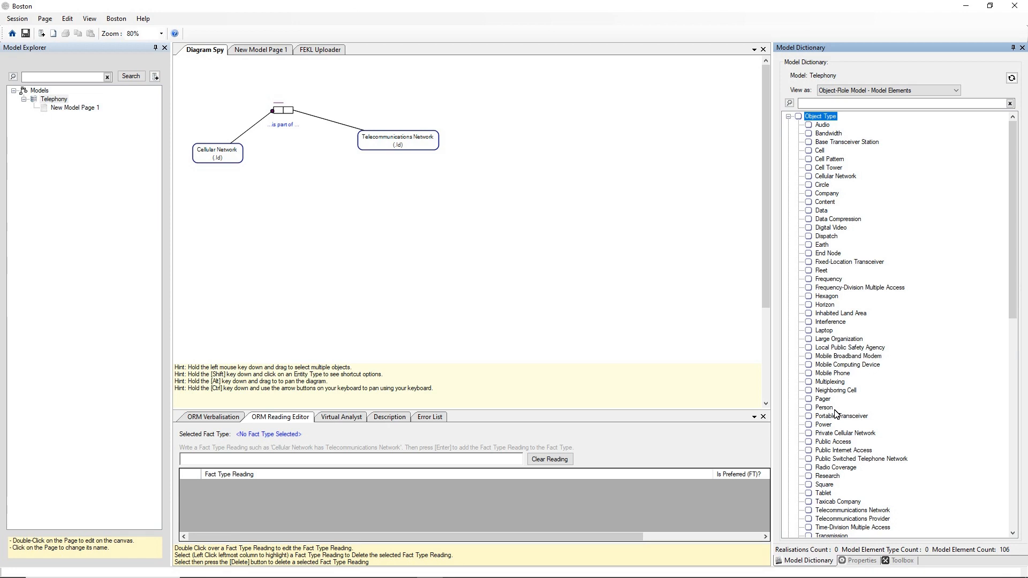
pyautogui.scroll(-3, 837, 413)
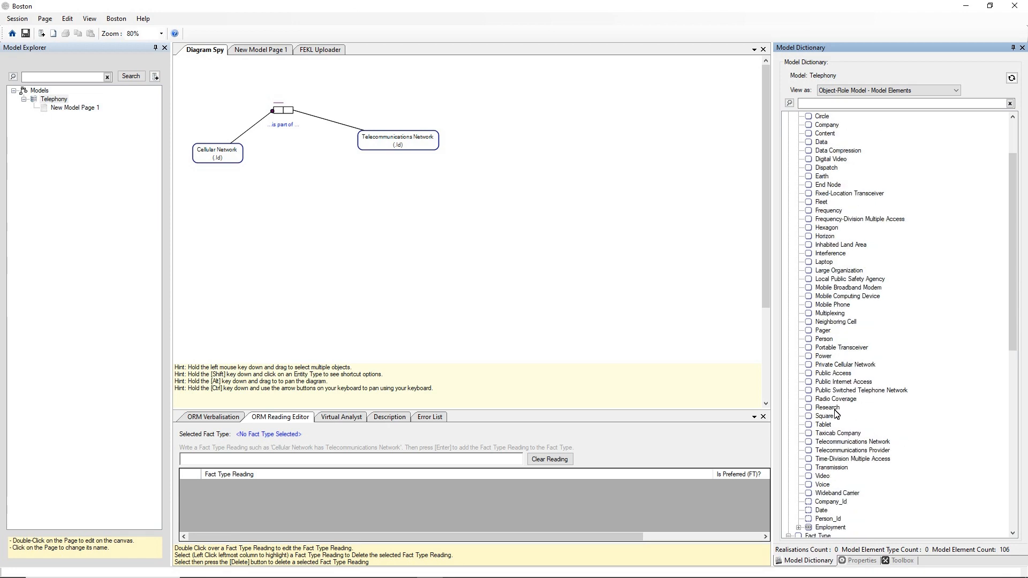
pyautogui.scroll(-2, 836, 413)
pyautogui.scroll(3, 837, 413)
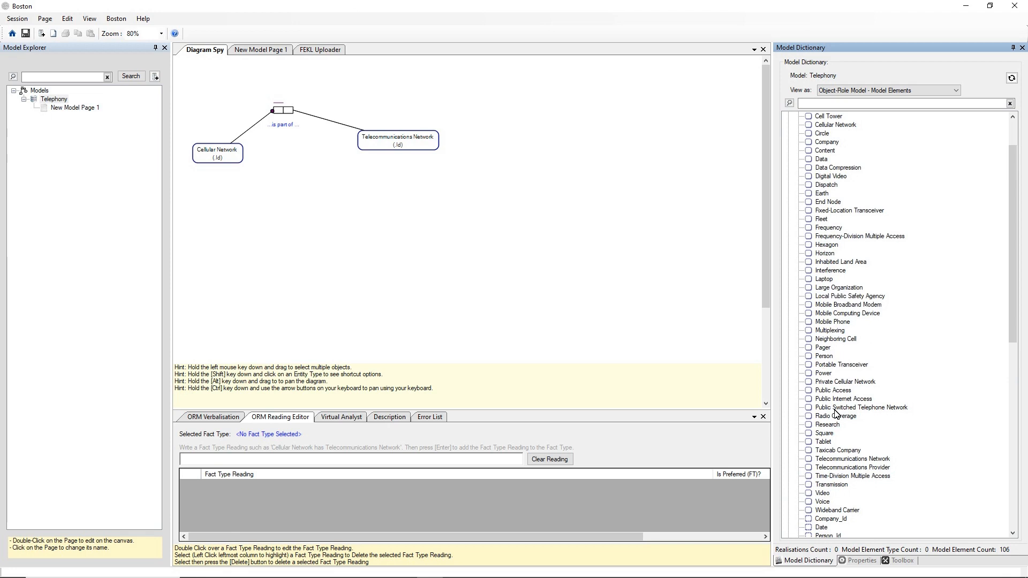
pyautogui.scroll(2, 806, 220)
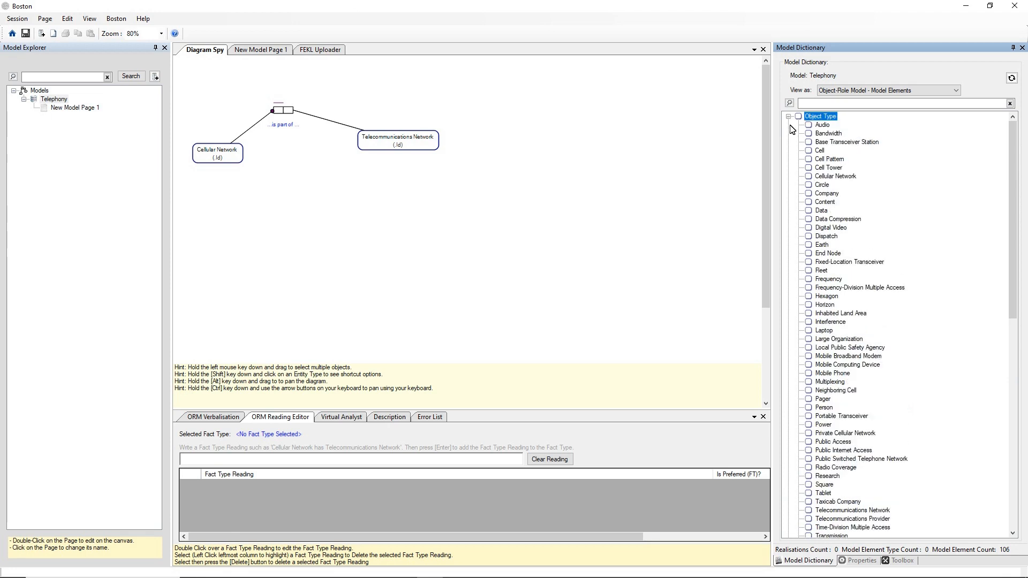
pyautogui.click(788, 116)
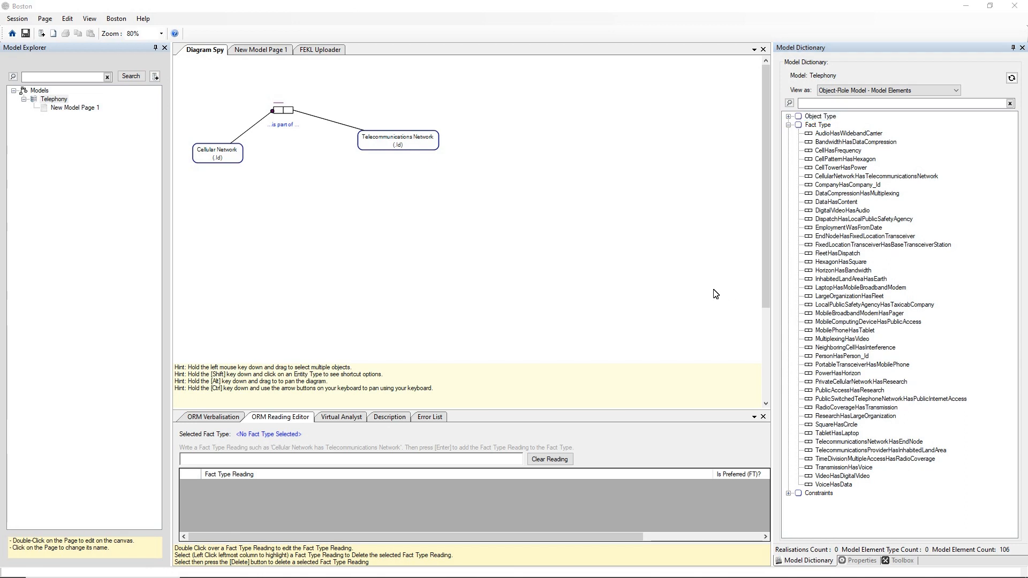
# Show the LargeOrganizationHasFleet fact type in the Diagram Spy.
pyautogui.click(836, 298)
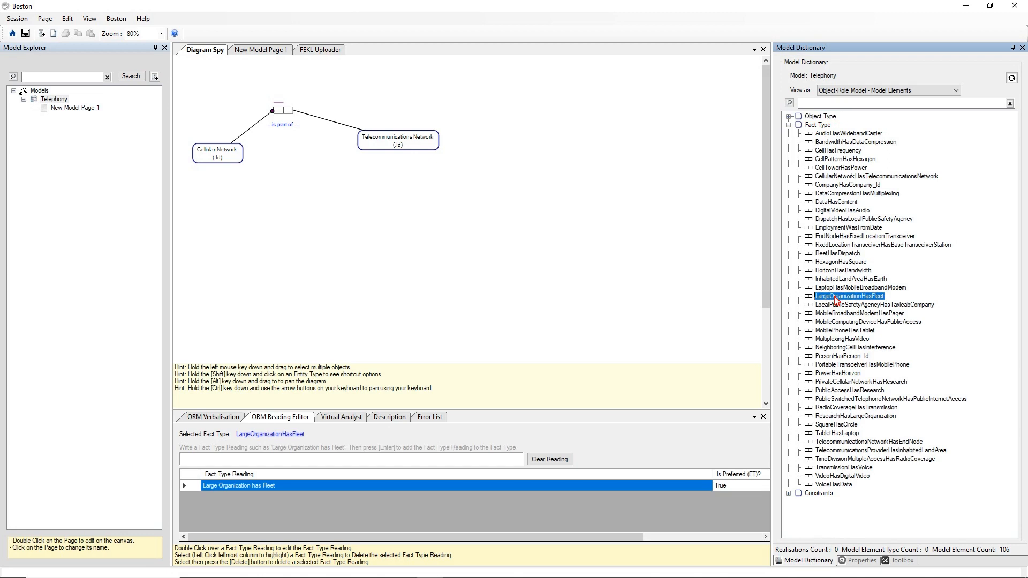
pyautogui.rightClick(836, 300)
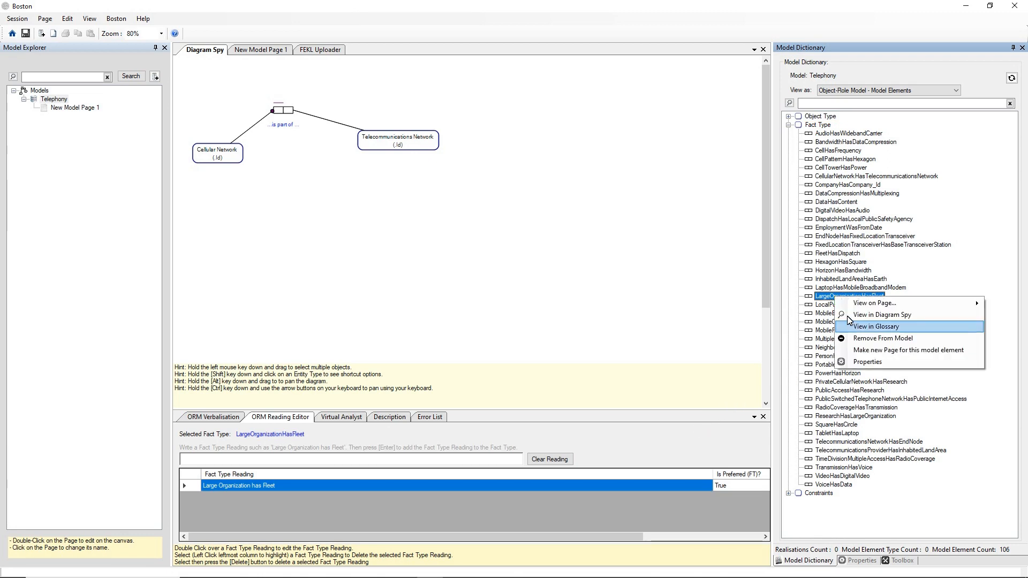
pyautogui.click(871, 316)
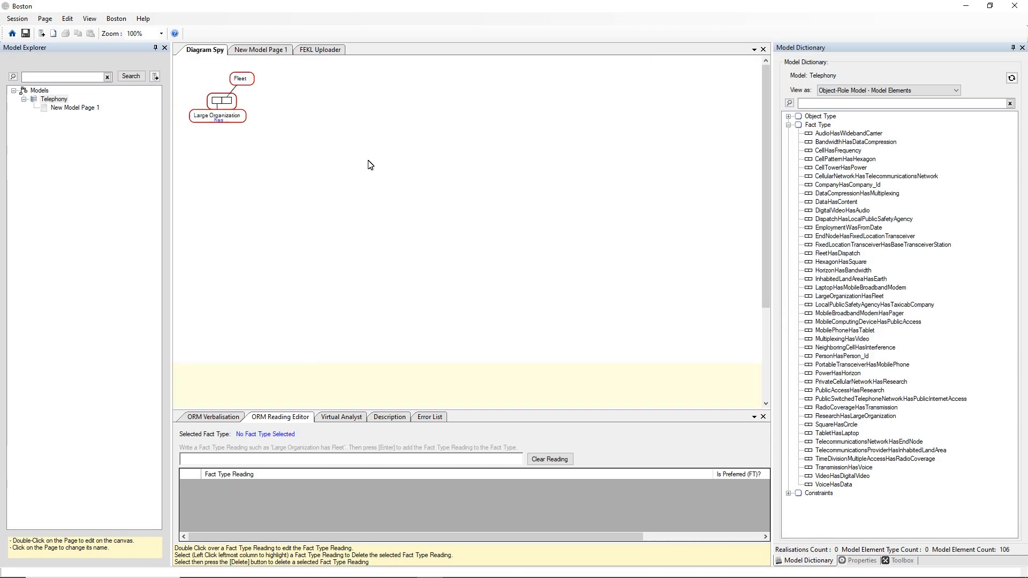
pyautogui.rightClick(348, 102)
pyautogui.moveTo(403, 105)
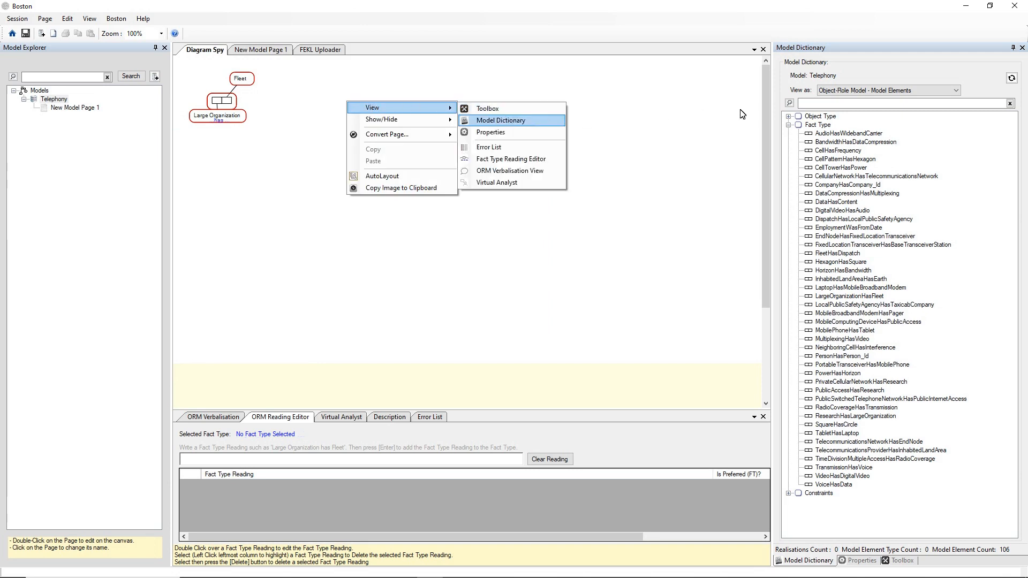
# Try to add the Company object type to the Diagram Spy alongside the Large Organization and Fleet fact type.
pyautogui.click(790, 117)
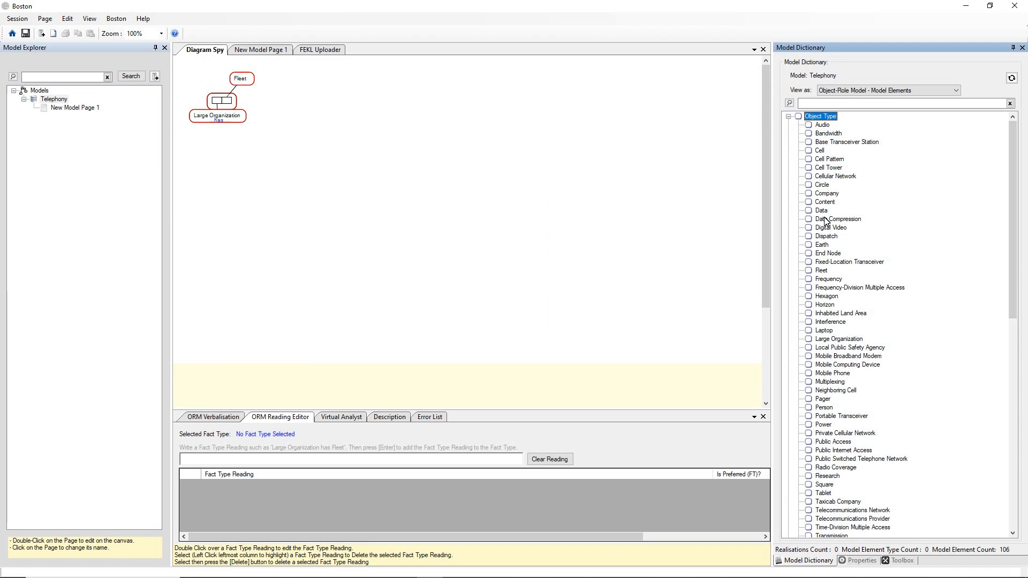
pyautogui.rightClick(238, 118)
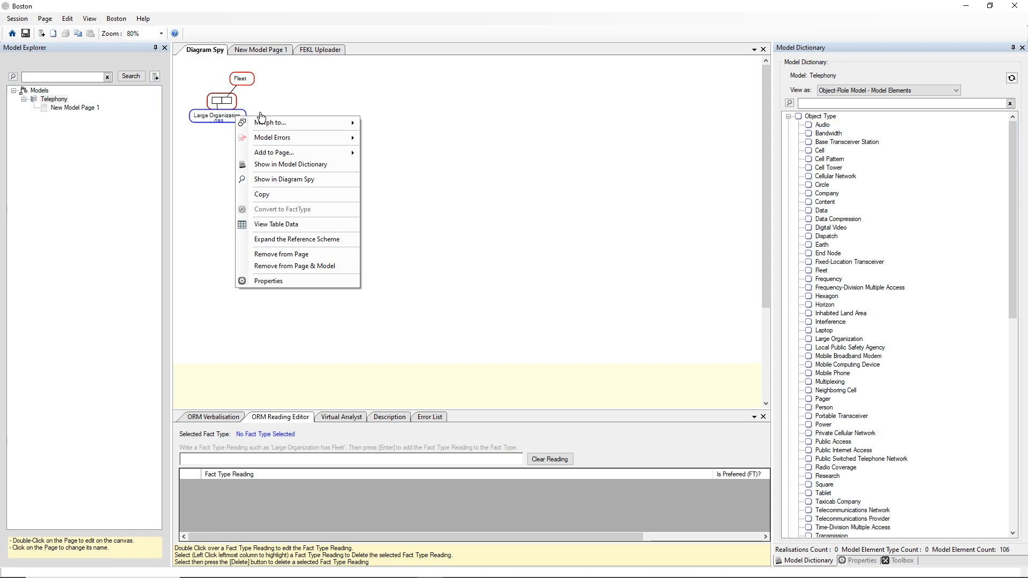
pyautogui.moveTo(826, 194); pyautogui.dragTo(354, 130)
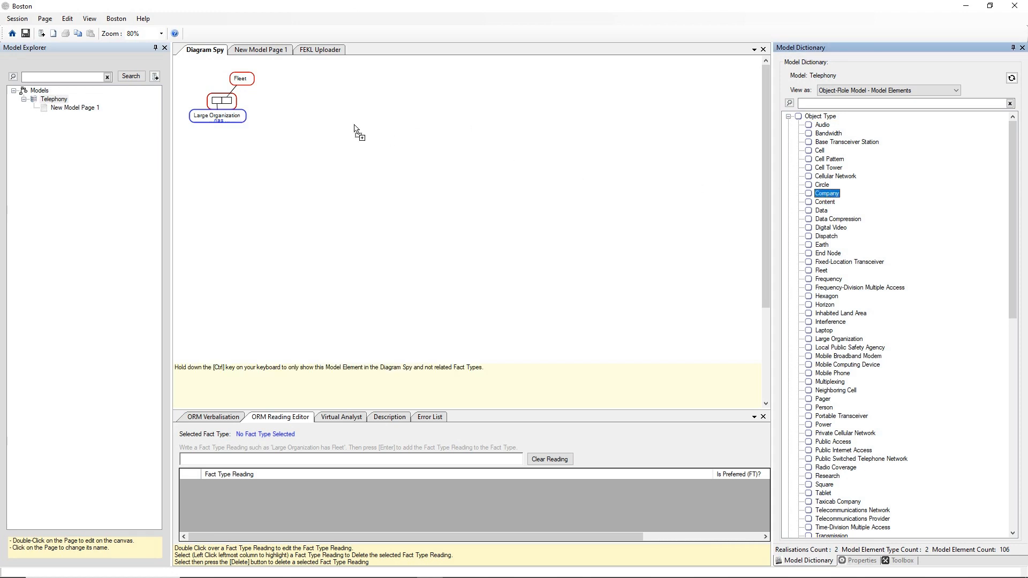
pyautogui.moveTo(354, 130); pyautogui.dragTo(356, 129)
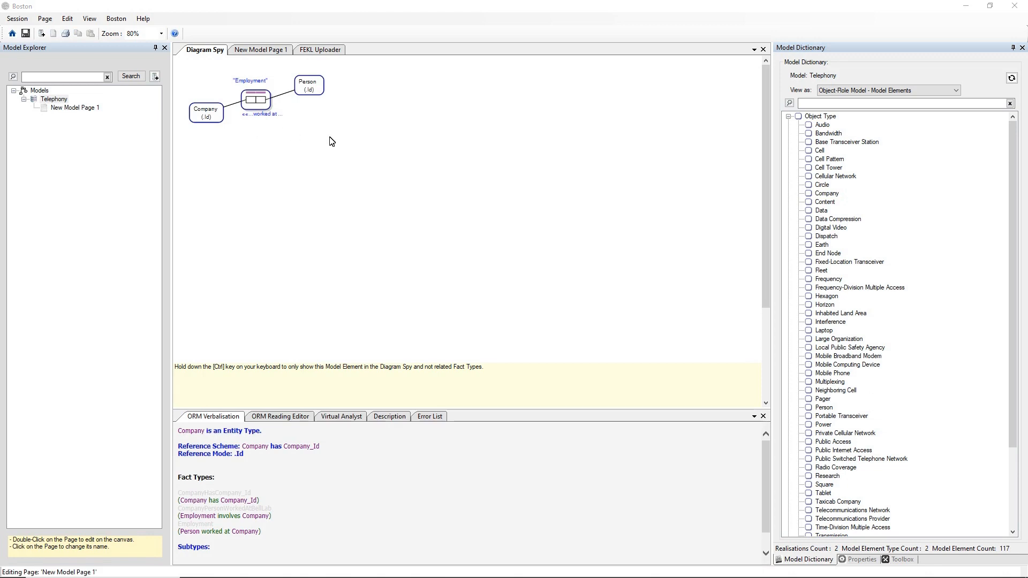
# Place the Company entity type from the Model Dictionary on New Model Page 1.
pyautogui.click(264, 51)
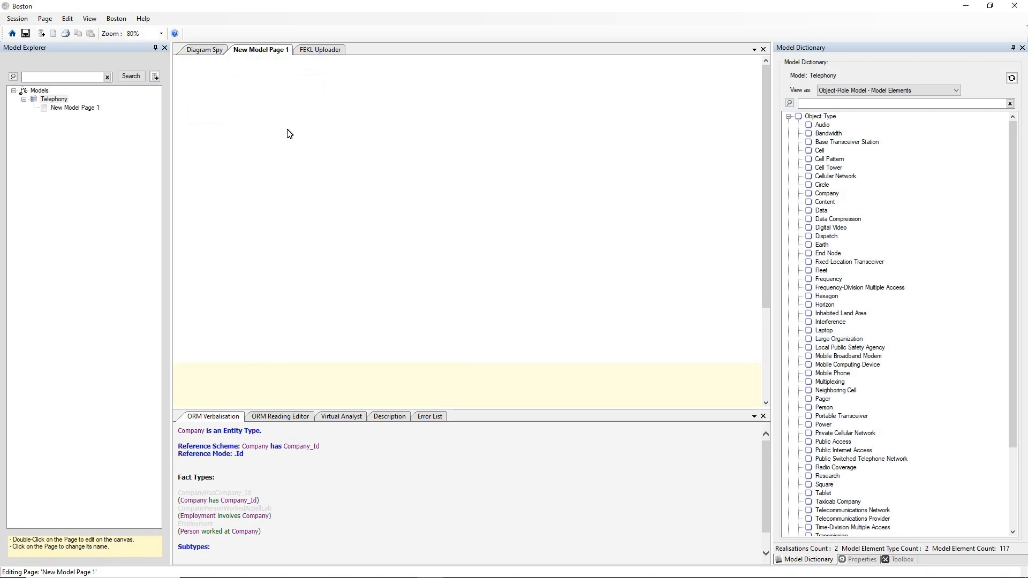
pyautogui.rightClick(350, 111)
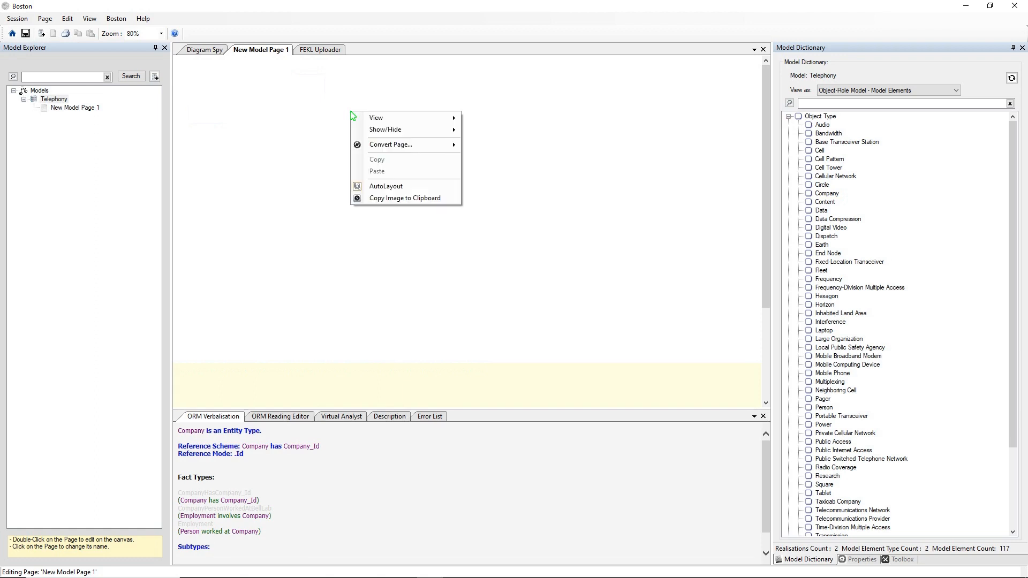
pyautogui.click(593, 112)
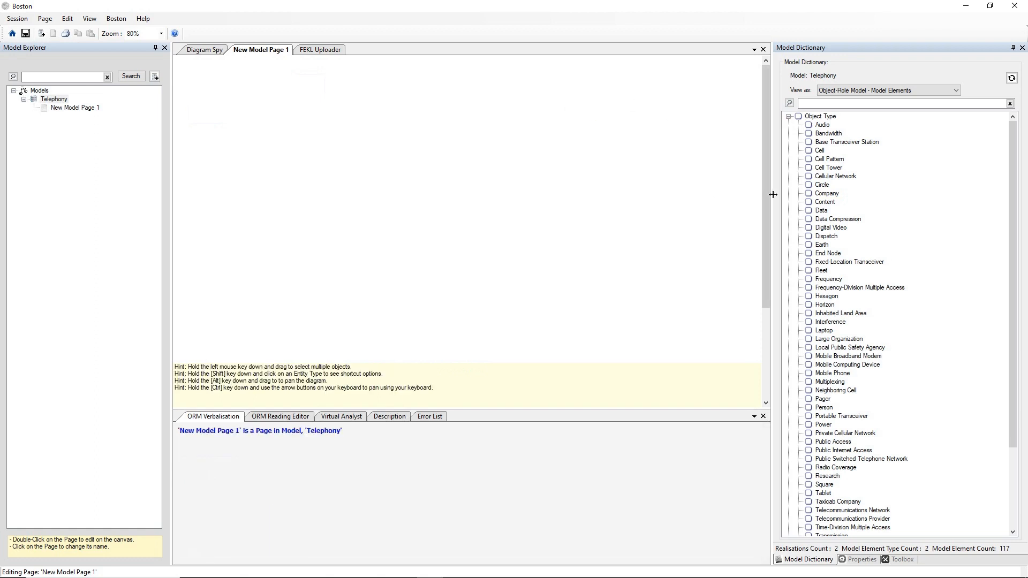
pyautogui.moveTo(809, 196); pyautogui.dragTo(259, 136)
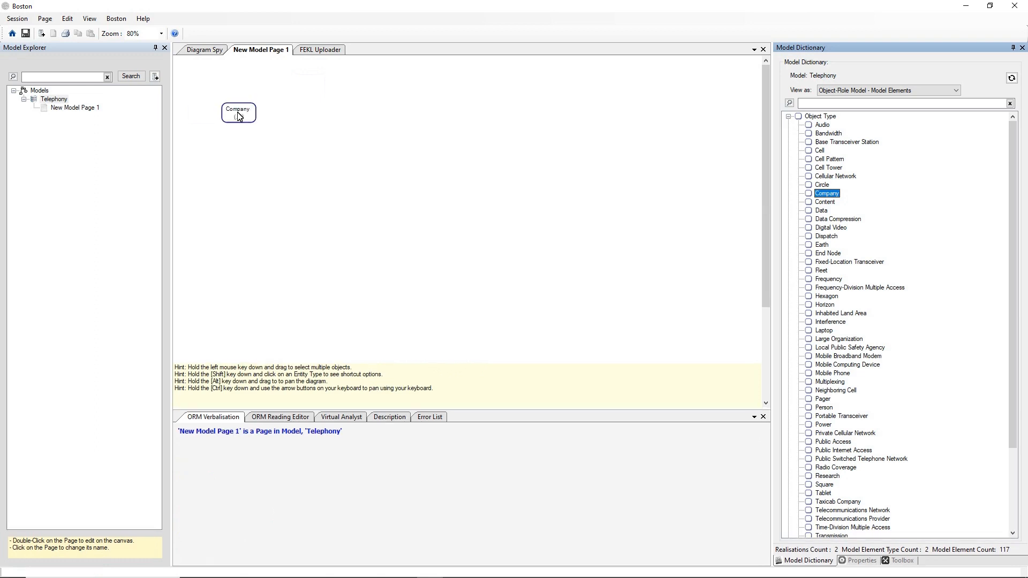
# Add the LargeOrganizationHasFleet fact type from the Model Dictionary to New Model Page 1, beside Company.
pyautogui.rightClick(458, 139)
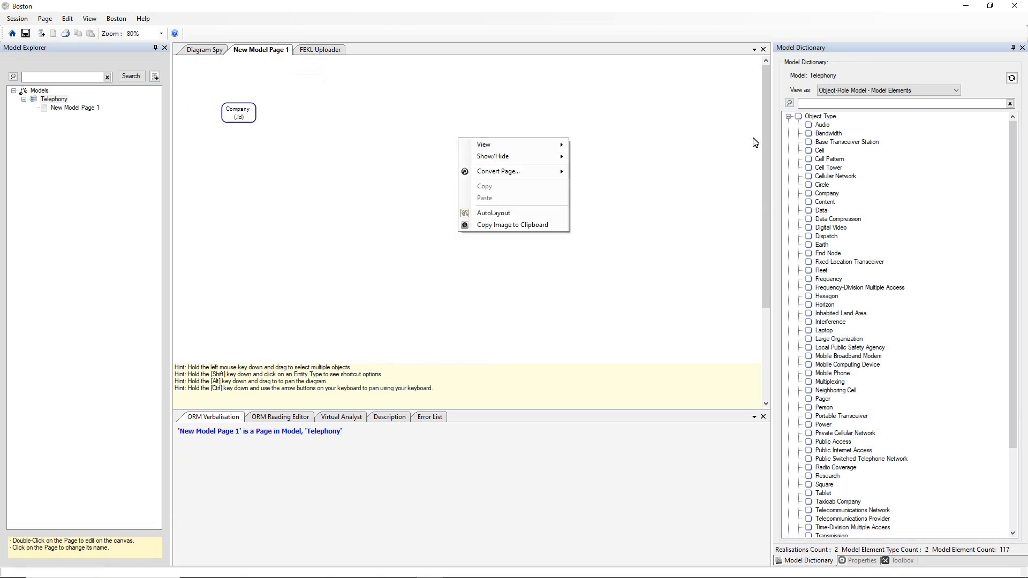
pyautogui.click(789, 117)
pyautogui.click(788, 125)
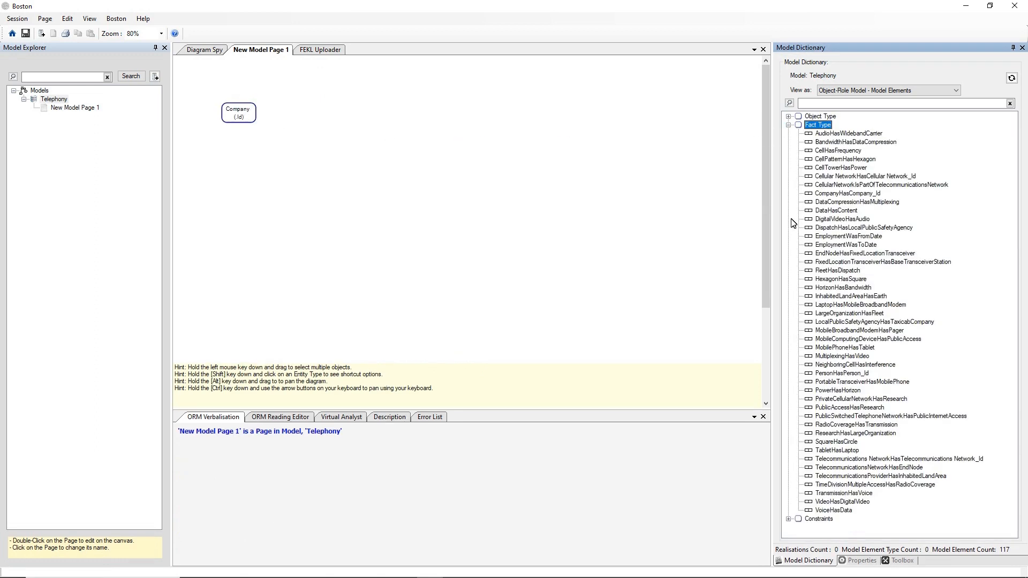
pyautogui.moveTo(842, 315); pyautogui.dragTo(407, 106)
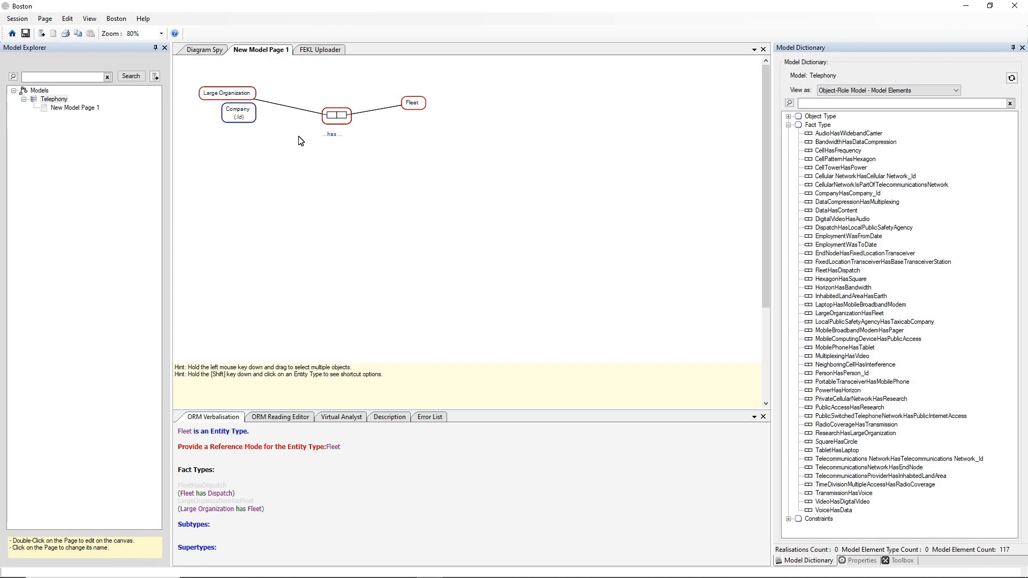
# Move Company below Large Organization and reconnect the first role of the "has" fact type to Company.
pyautogui.moveTo(244, 112); pyautogui.dragTo(237, 158)
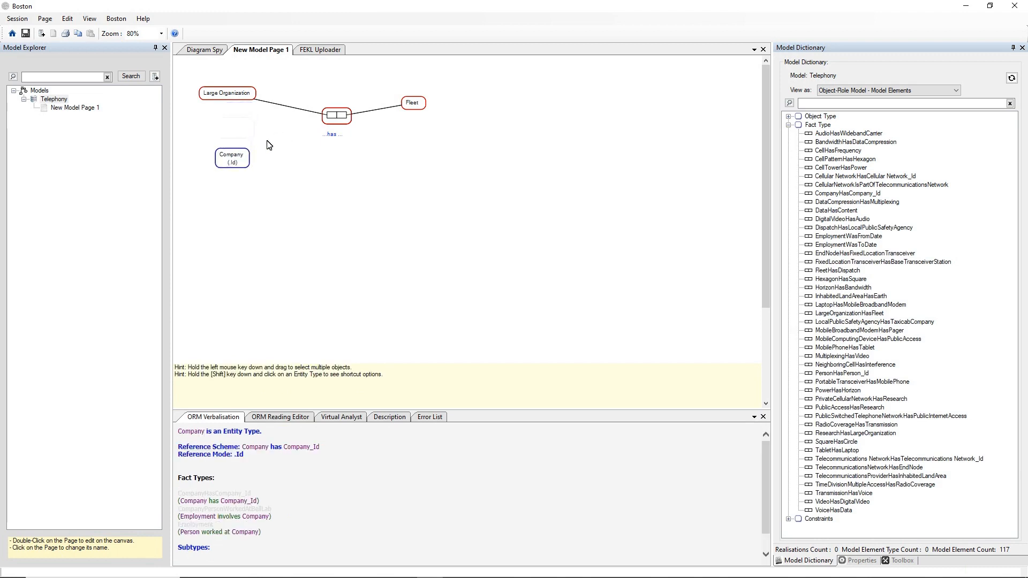
pyautogui.click(289, 142)
pyautogui.moveTo(332, 116); pyautogui.dragTo(247, 158)
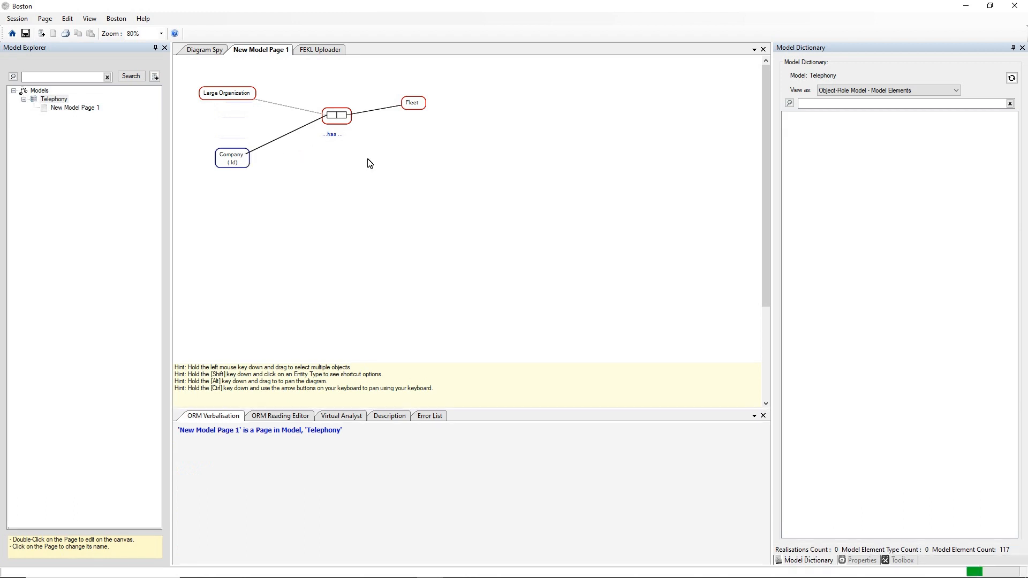
# Remove the Large Organization entity type from the page while keeping it in the model.
pyautogui.rightClick(233, 95)
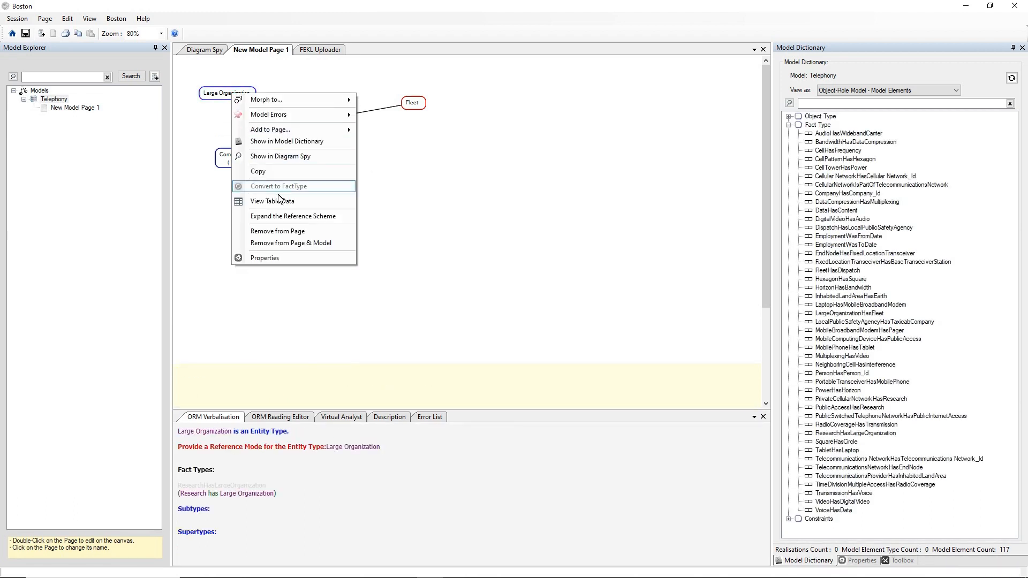
pyautogui.click(296, 244)
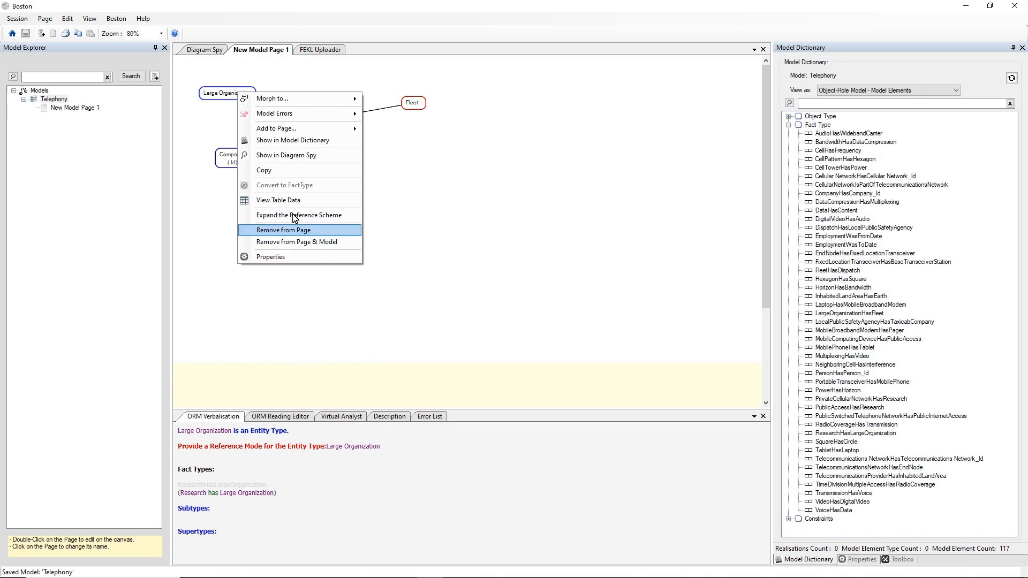
pyautogui.click(342, 117)
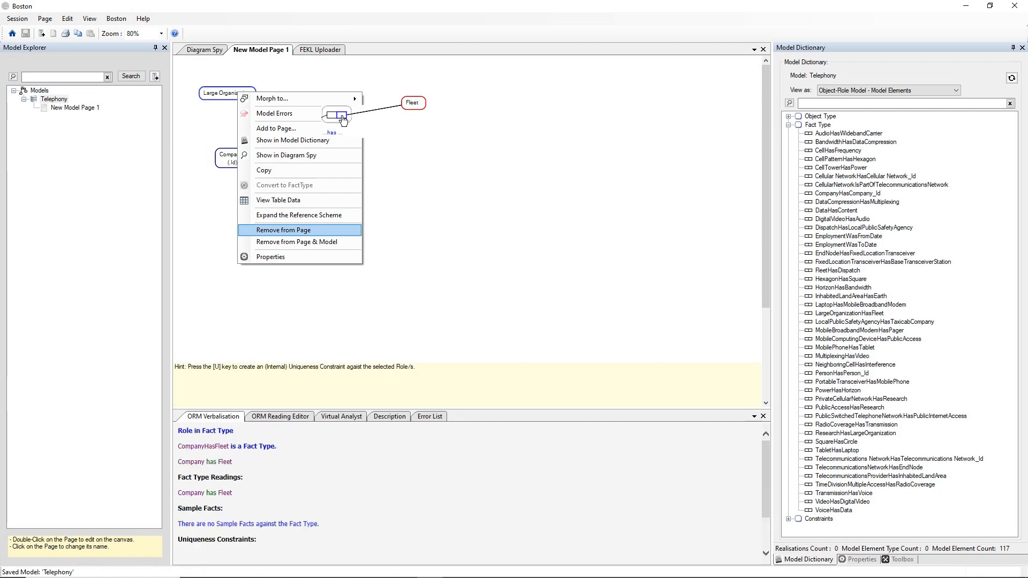
# Set the reference mode of the Fleet entity type to .Id.
pyautogui.rightClick(409, 104)
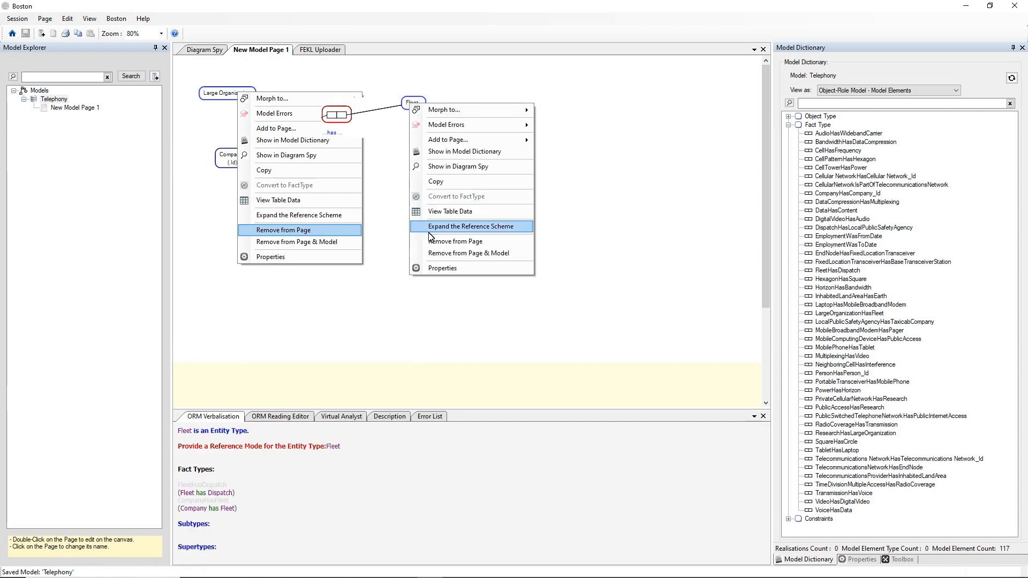
pyautogui.click(434, 268)
pyautogui.click(980, 169)
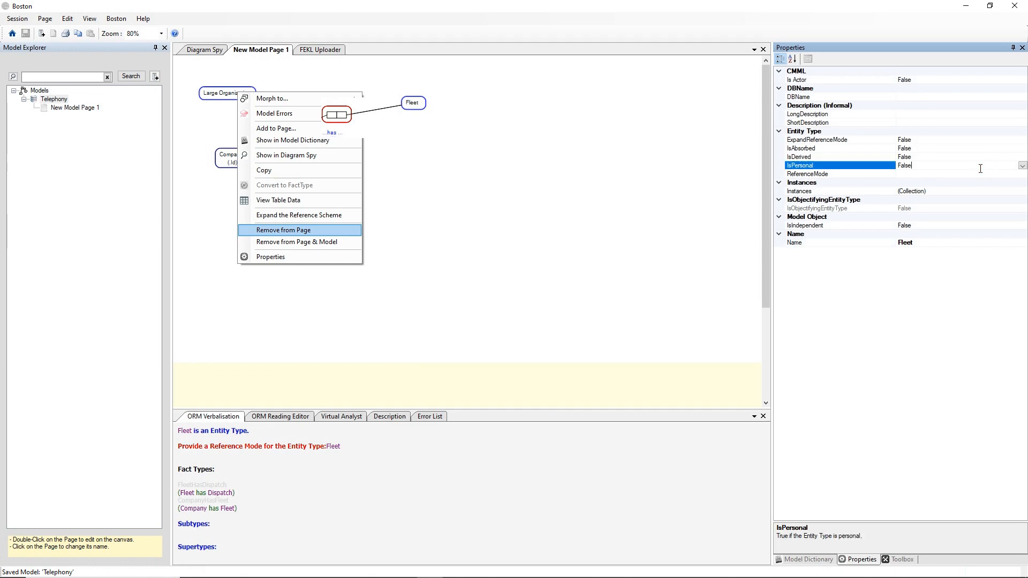
pyautogui.click(985, 174)
pyautogui.click(1022, 174)
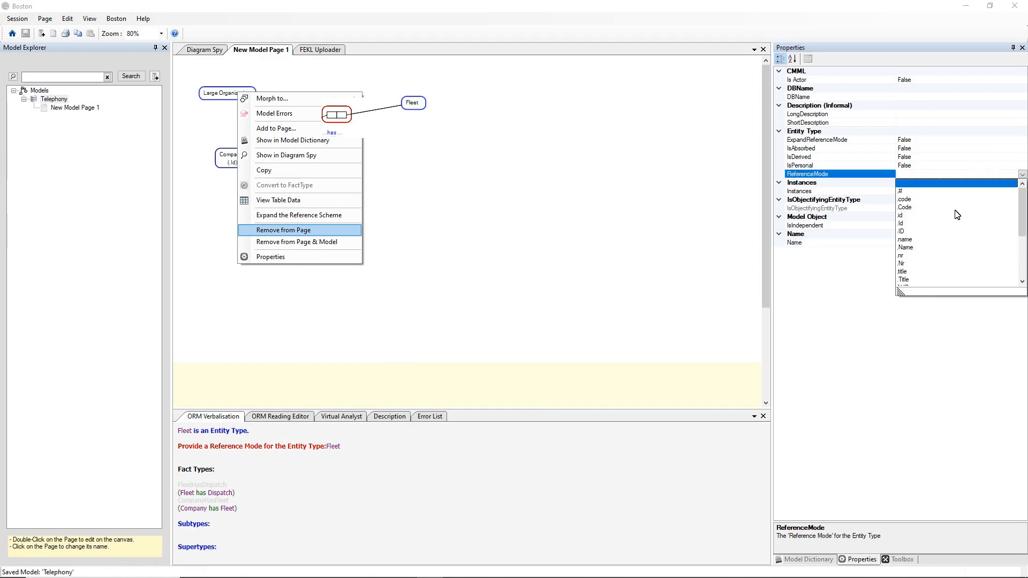
pyautogui.click(909, 223)
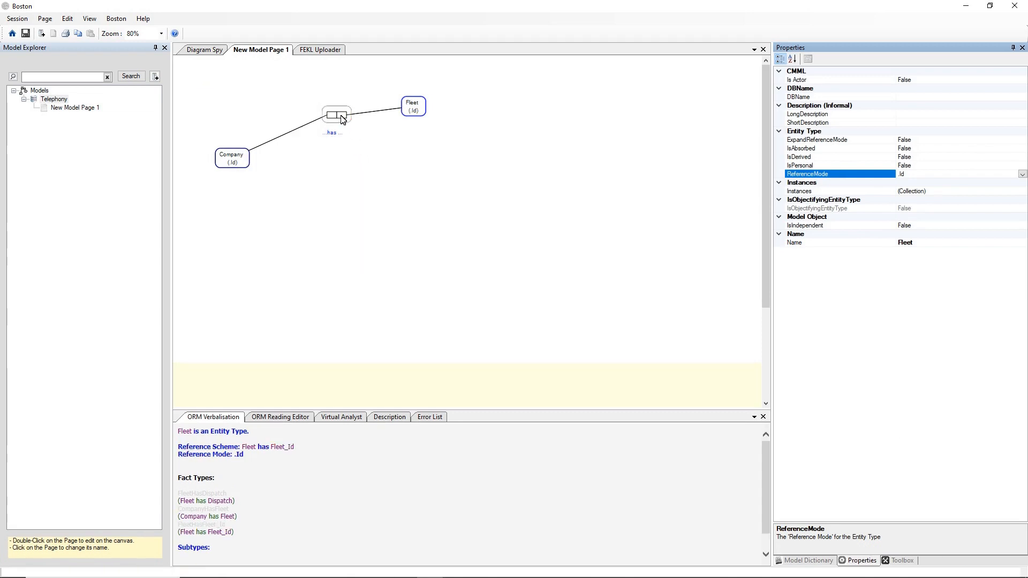
# Add a uniqueness constraint to Fleet's role in the Company has Fleet fact type and make that role mandatory.
pyautogui.rightClick(342, 119)
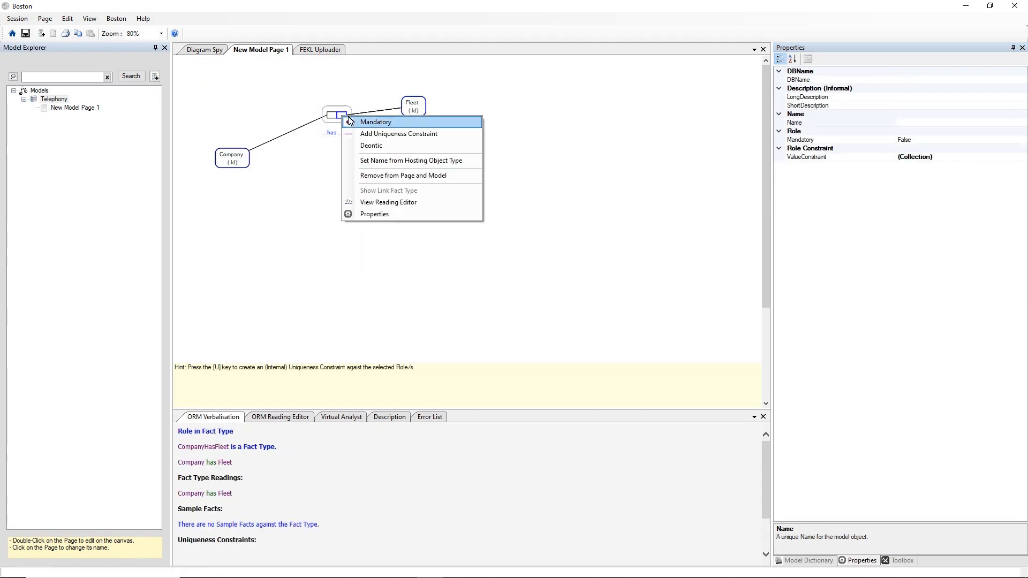
pyautogui.click(353, 133)
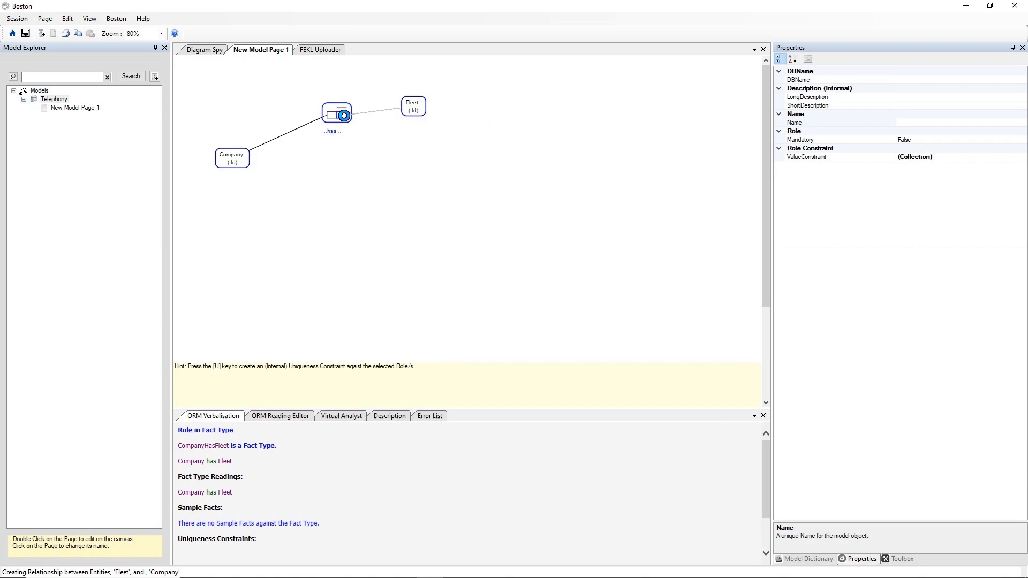
pyautogui.rightClick(342, 119)
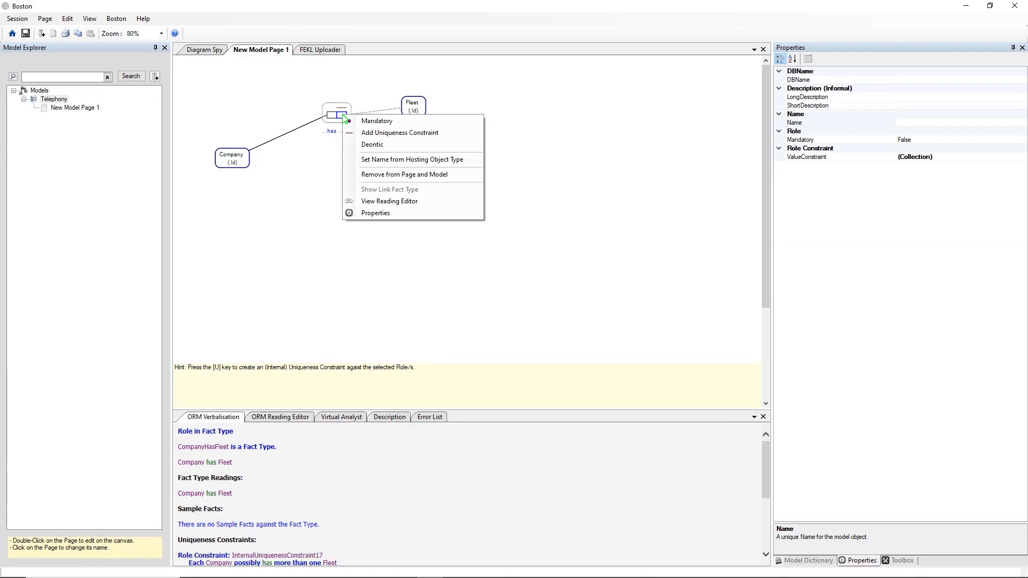
pyautogui.click(355, 119)
pyautogui.click(386, 142)
# Move Fleet and Company closer to their shared fact type and save the Telephony model.
pyautogui.moveTo(414, 112); pyautogui.dragTo(401, 141)
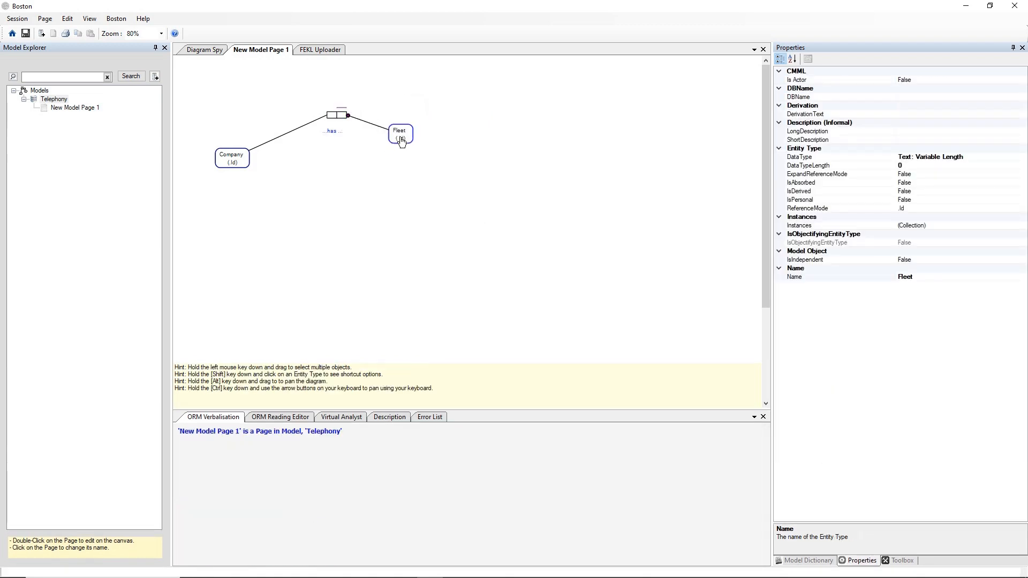
pyautogui.moveTo(232, 162); pyautogui.dragTo(334, 125)
pyautogui.click(378, 113)
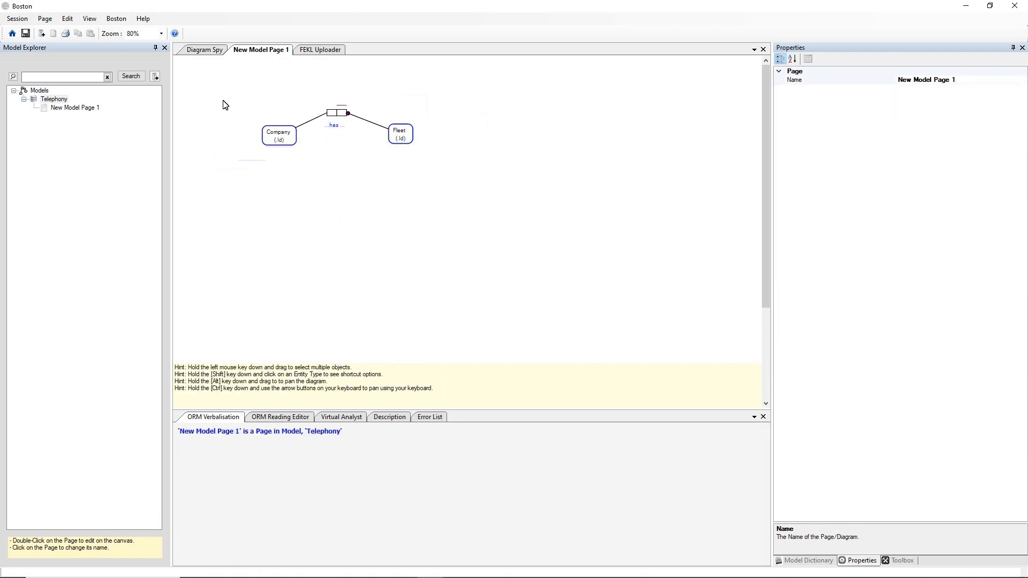
pyautogui.click(25, 33)
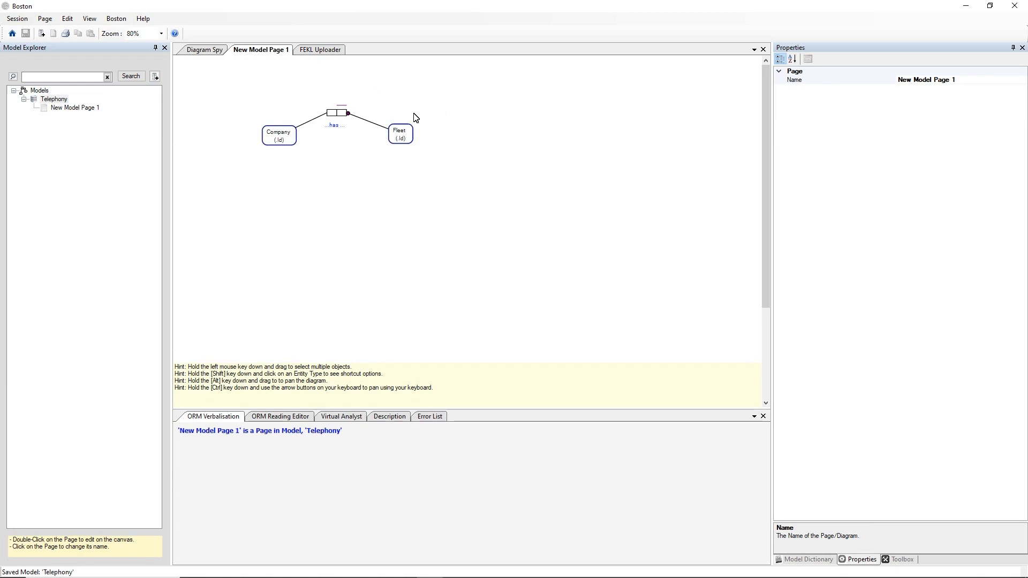
# Add the FleetHasDispatch fact type to the page from Fleet and arrange it with Dispatch beside Fleet.
pyautogui.click(403, 135)
pyautogui.rightClick(403, 135)
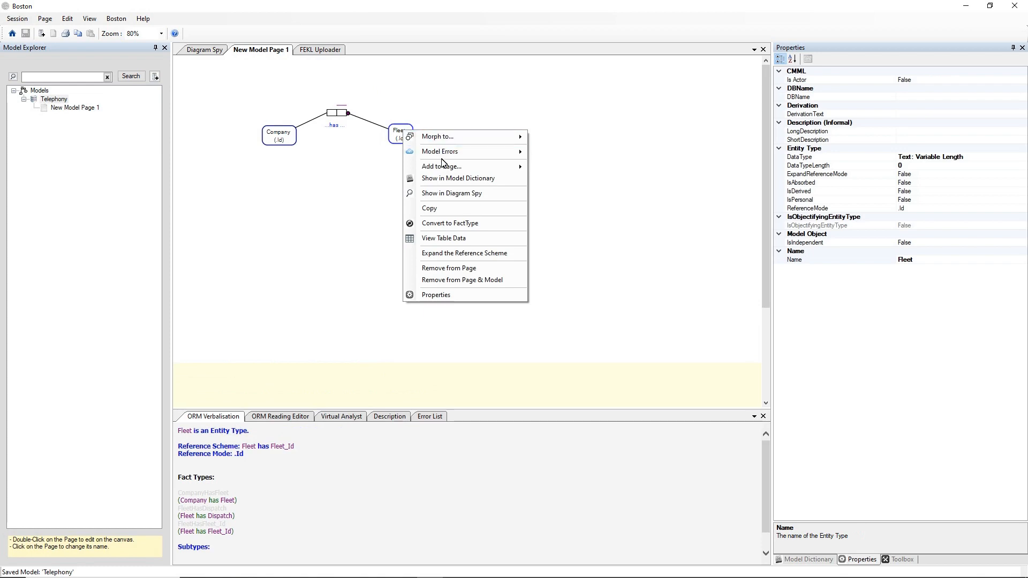
pyautogui.moveTo(441, 171)
pyautogui.click(559, 168)
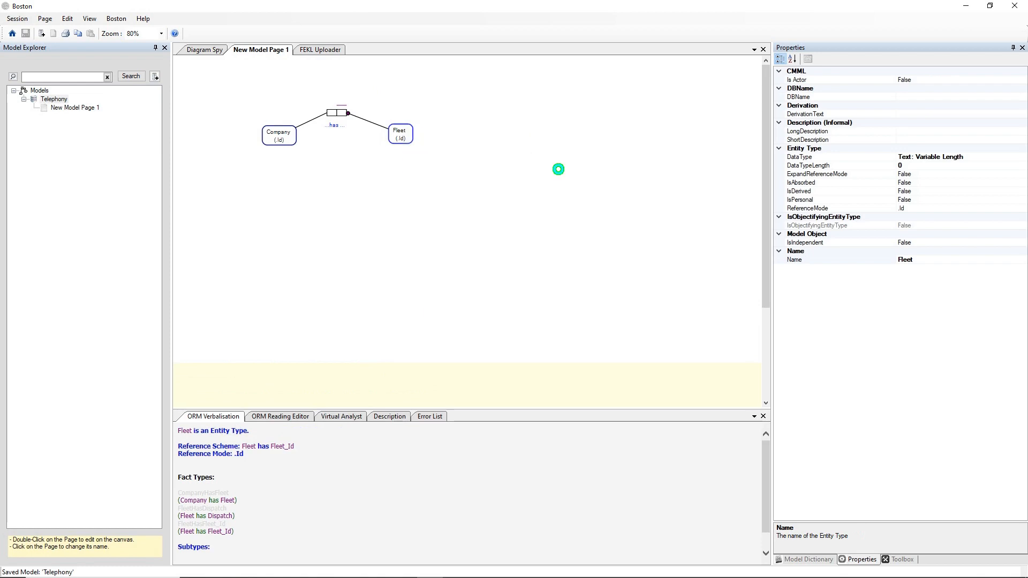
pyautogui.moveTo(213, 78); pyautogui.dragTo(489, 118)
pyautogui.moveTo(315, 159); pyautogui.dragTo(551, 140)
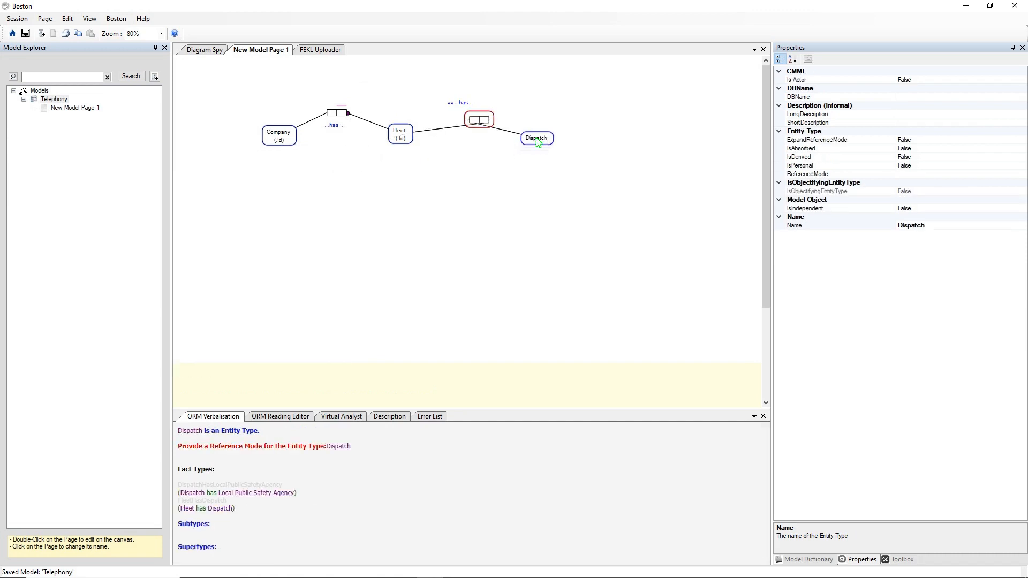
pyautogui.moveTo(459, 103)
pyautogui.mouseDown()
pyautogui.moveTo(480, 134)
pyautogui.moveTo(487, 119)
pyautogui.moveTo(469, 119)
pyautogui.mouseUp()
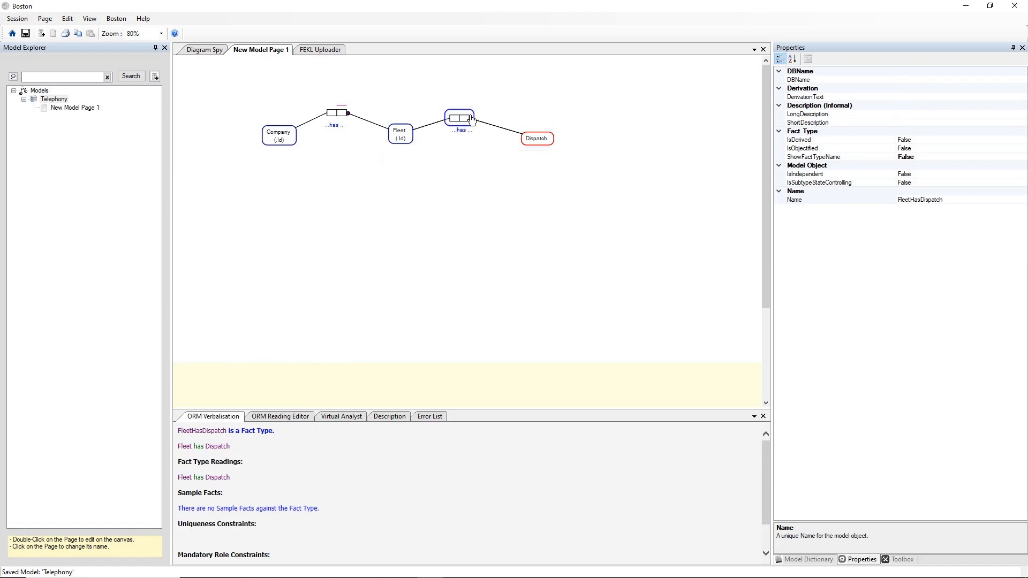
pyautogui.moveTo(552, 142); pyautogui.dragTo(529, 139)
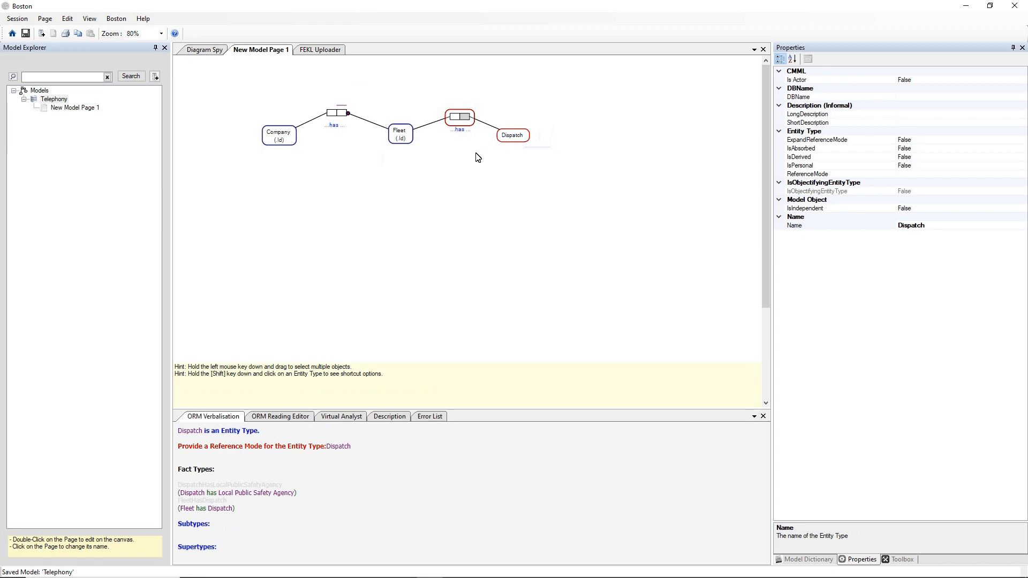
pyautogui.click(456, 120)
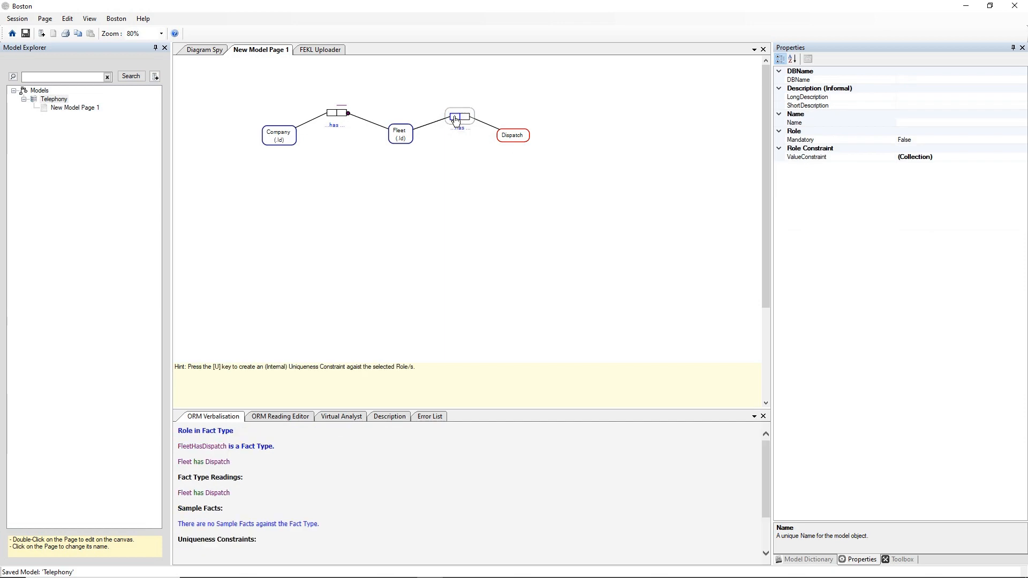
pyautogui.rightClick(465, 120)
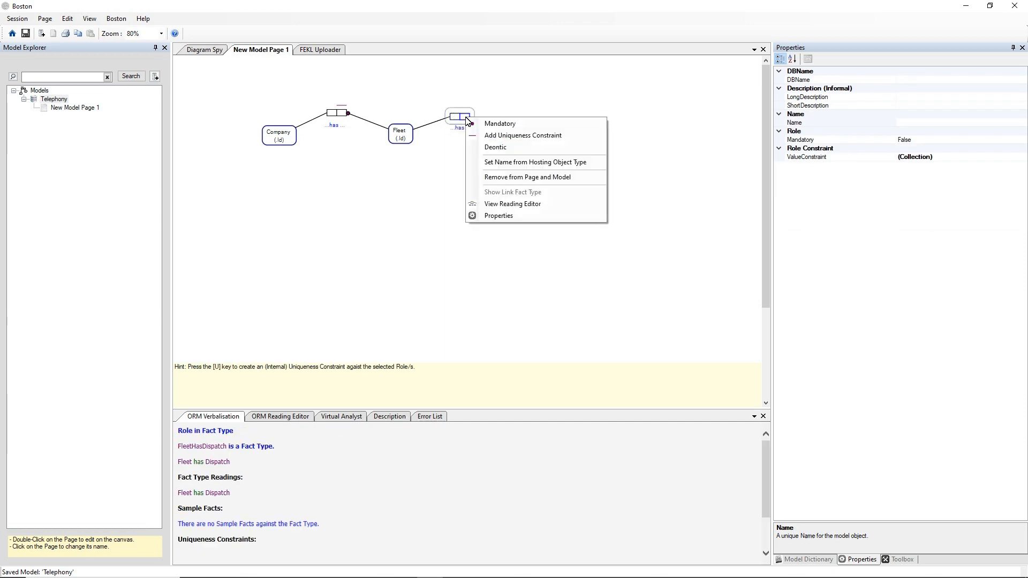
pyautogui.click(548, 105)
# Set the reference mode of the Dispatch entity type to .Id.
pyautogui.click(509, 137)
pyautogui.rightClick(507, 136)
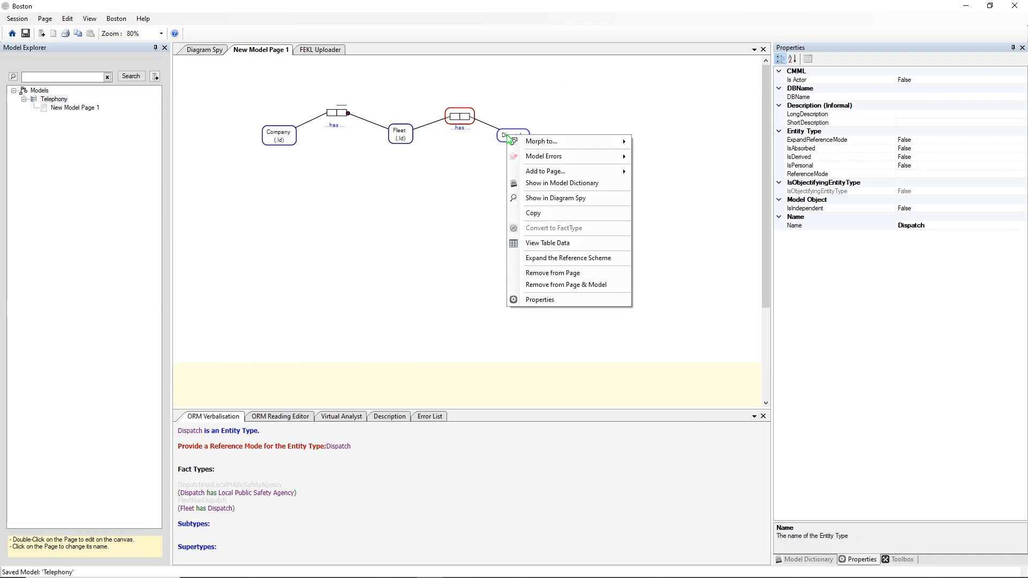
pyautogui.click(570, 300)
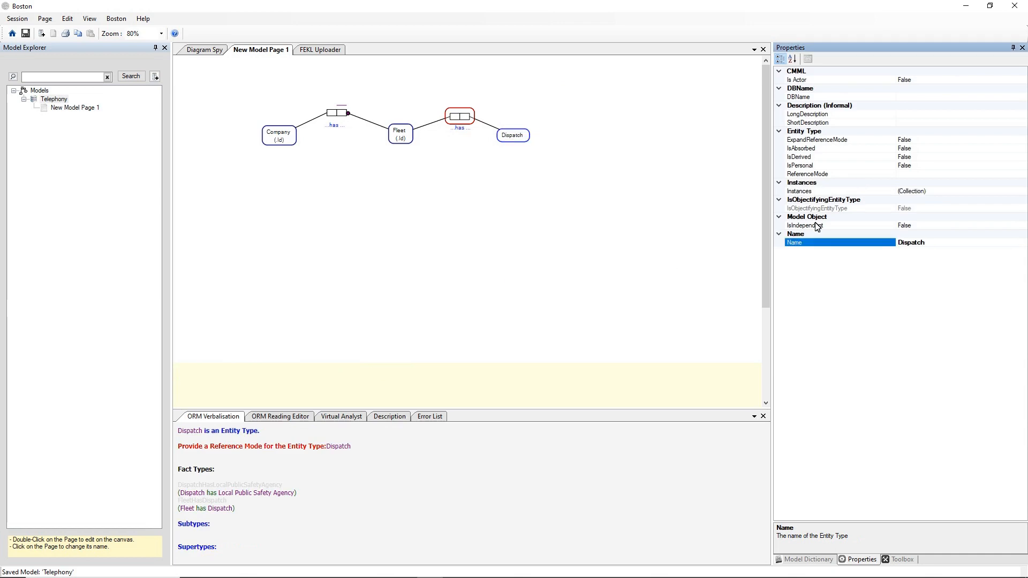
pyautogui.click(961, 175)
pyautogui.click(1022, 174)
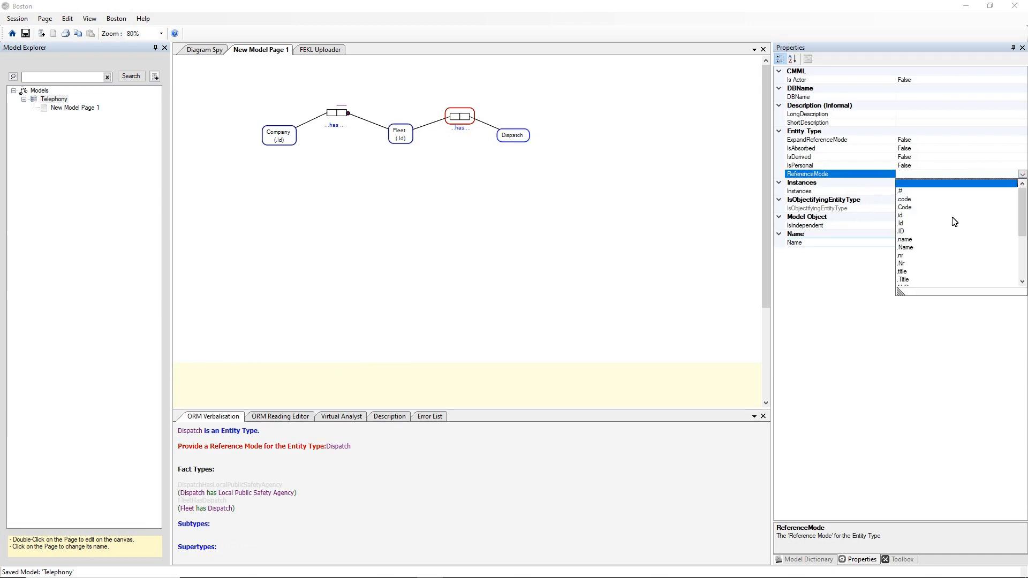
pyautogui.click(910, 223)
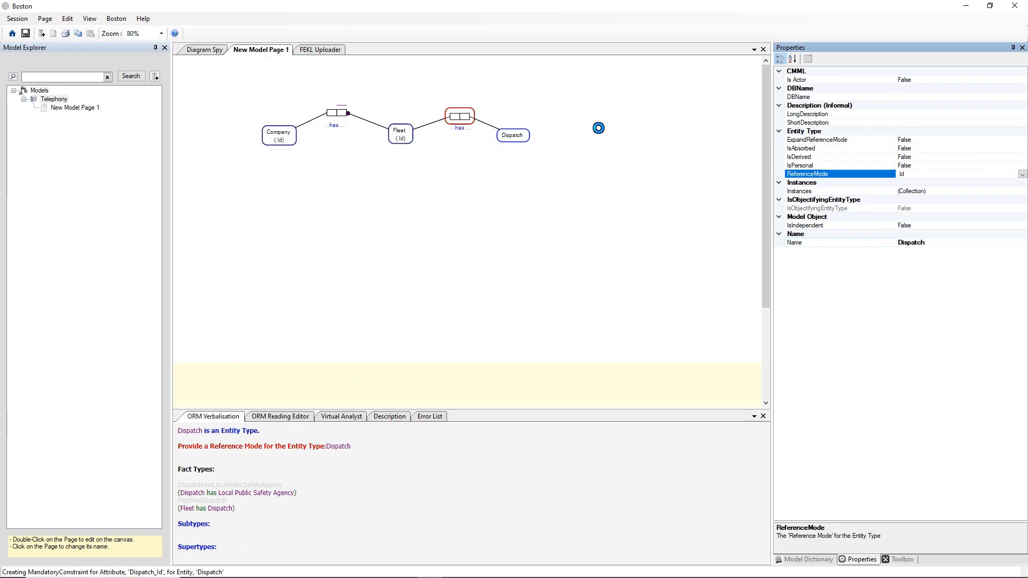
pyautogui.click(599, 131)
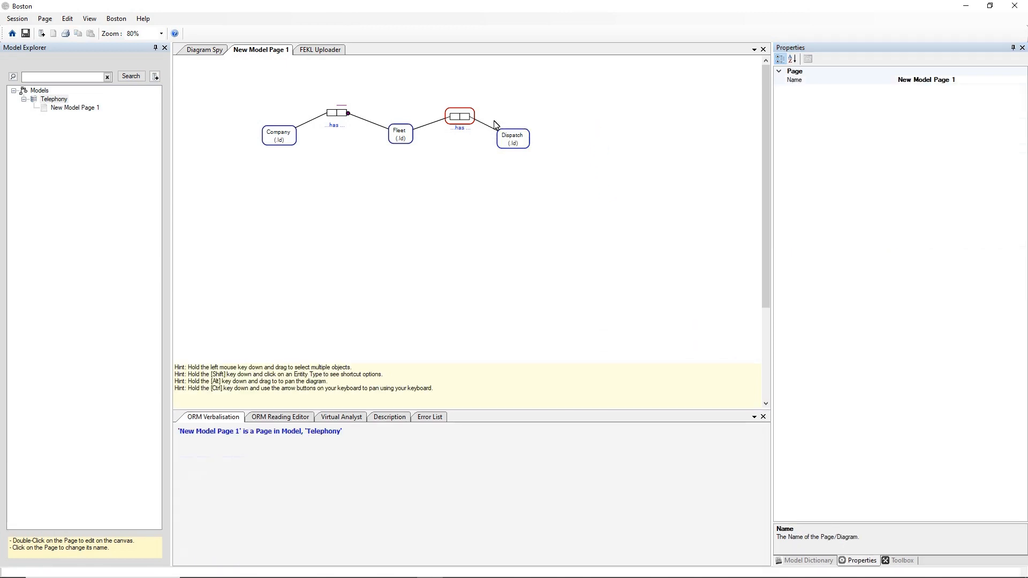
# Make Dispatch's role in the Fleet has Dispatch fact type mandatory and add a uniqueness constraint to it.
pyautogui.rightClick(461, 119)
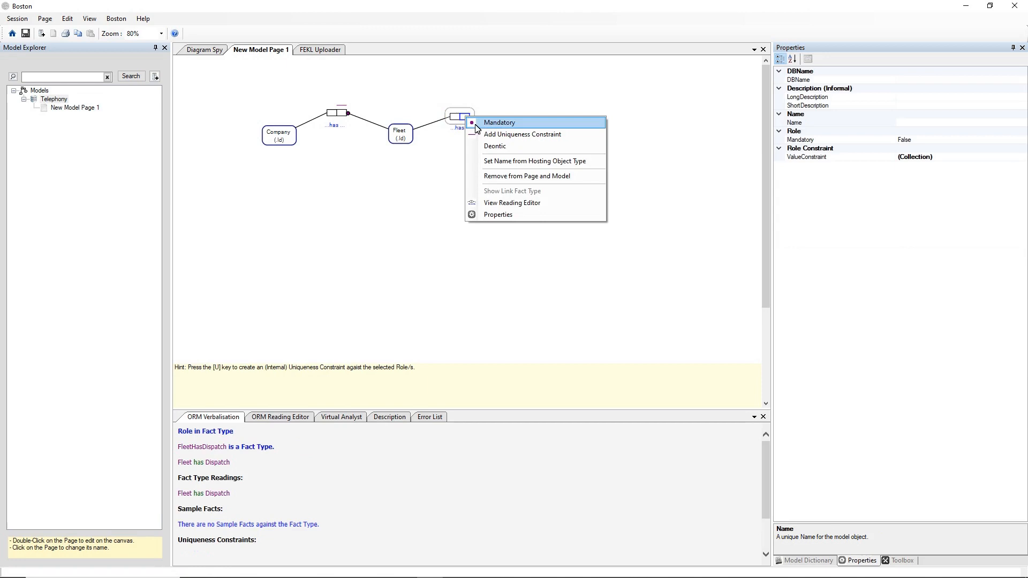
pyautogui.click(480, 125)
pyautogui.click(530, 110)
pyautogui.click(462, 119)
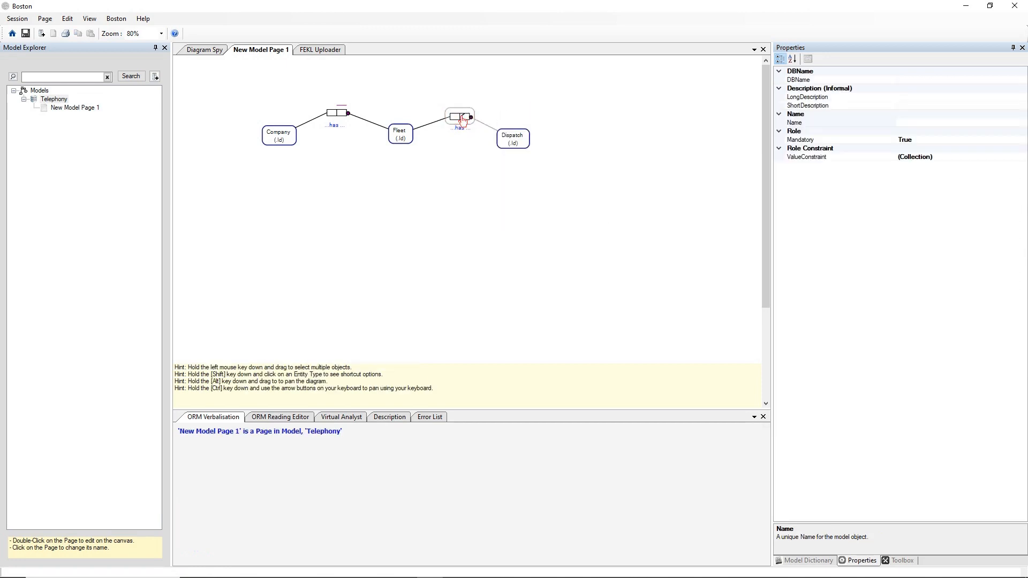
pyautogui.rightClick(462, 119)
pyautogui.click(478, 135)
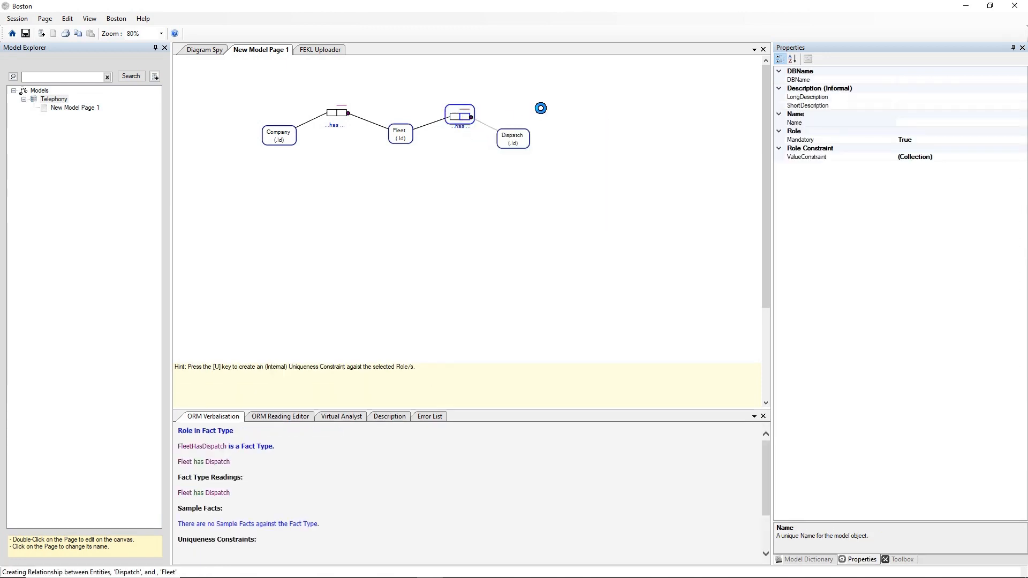
pyautogui.click(540, 108)
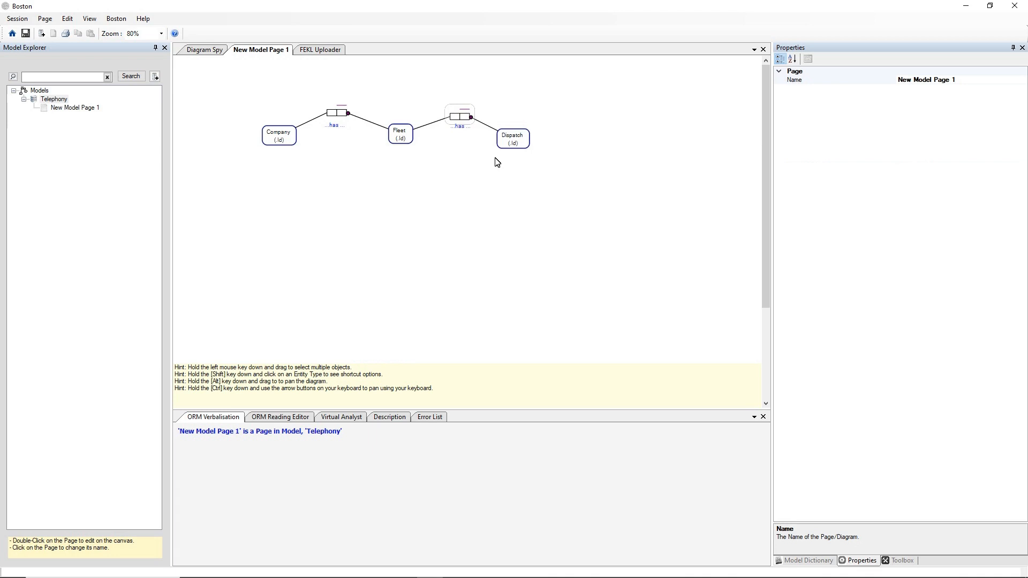
# Look through the object types and the fact types of the Telephony model in the Model Dictionary.
pyautogui.rightClick(449, 181)
pyautogui.moveTo(529, 185)
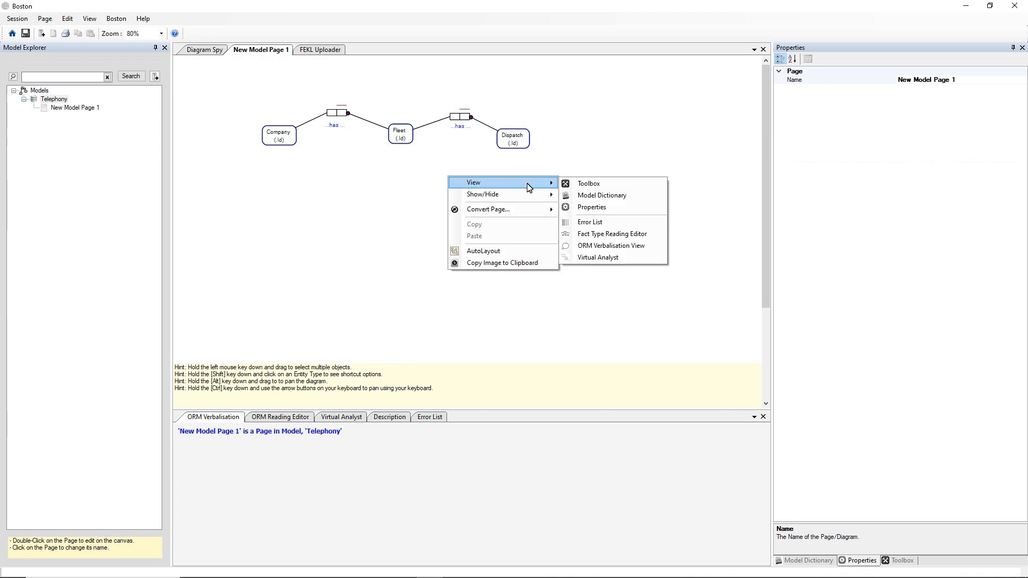
pyautogui.click(589, 196)
pyautogui.click(790, 117)
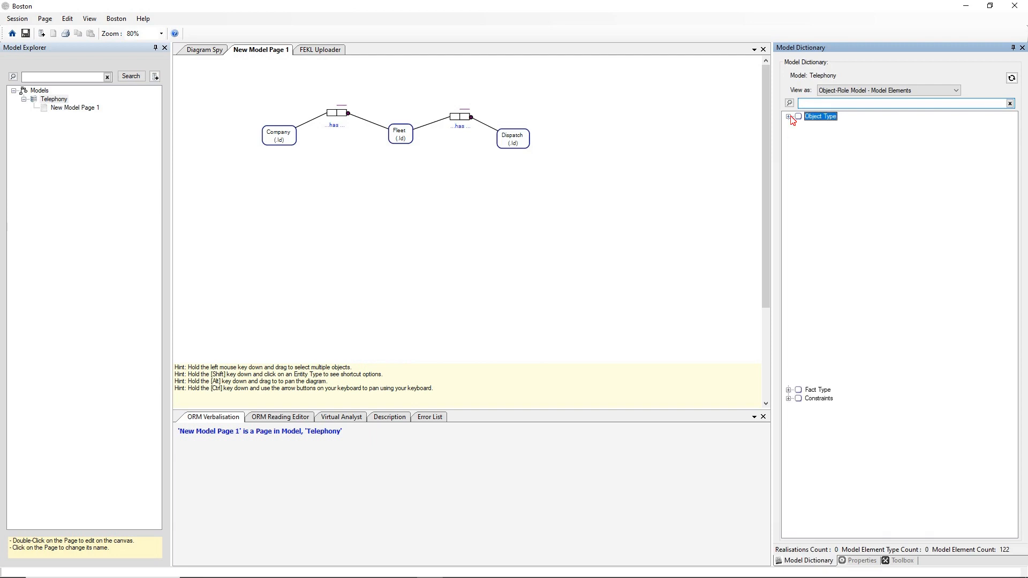
pyautogui.scroll(-3, 828, 156)
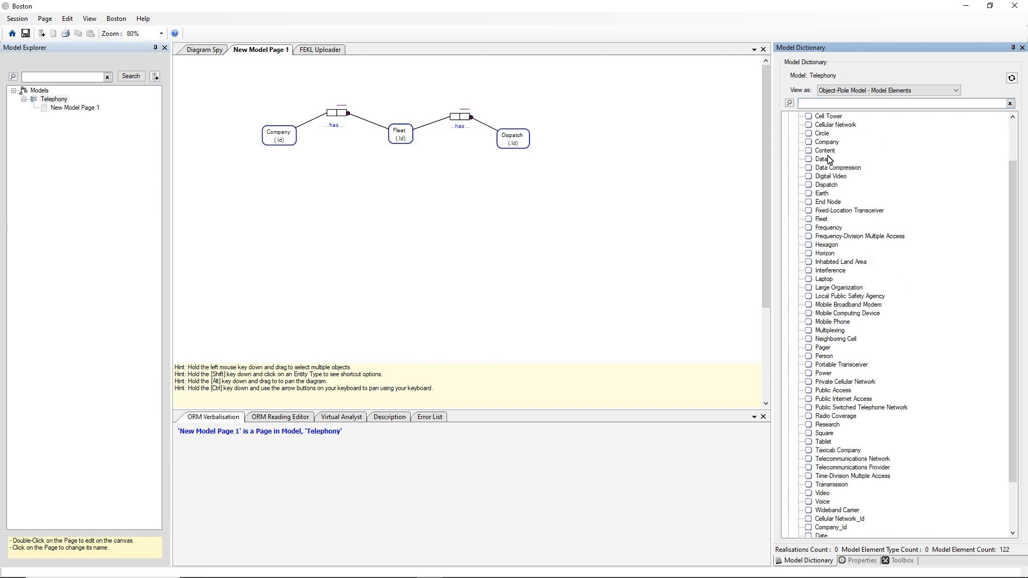
pyautogui.scroll(-1, 829, 159)
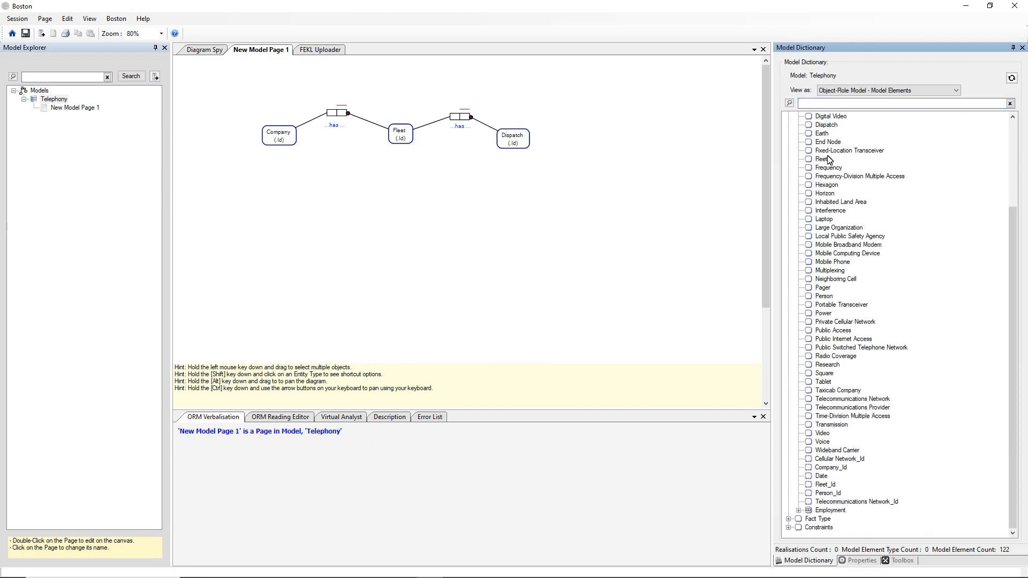
pyautogui.scroll(4, 828, 159)
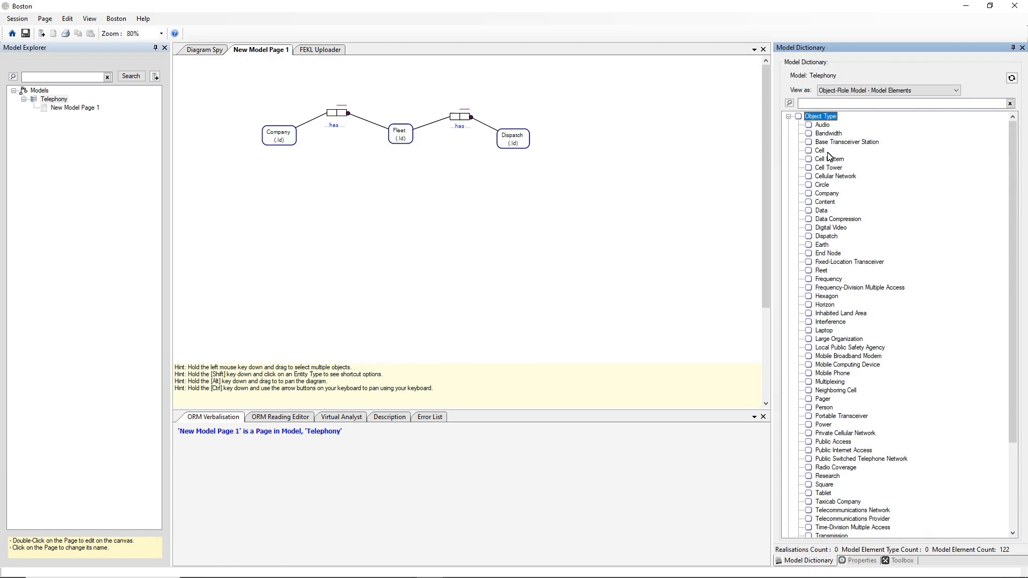
pyautogui.scroll(-1, 828, 156)
pyautogui.scroll(1, 828, 156)
pyautogui.click(788, 116)
pyautogui.doubleClick(817, 124)
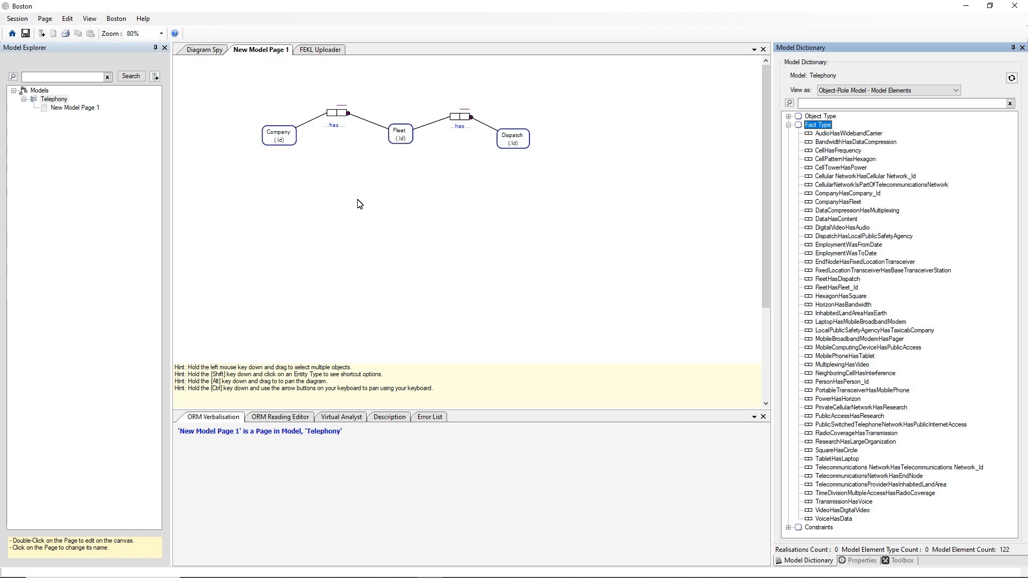
# Look through the Telephony model's error list alongside the object types in the Model Dictionary.
pyautogui.click(471, 272)
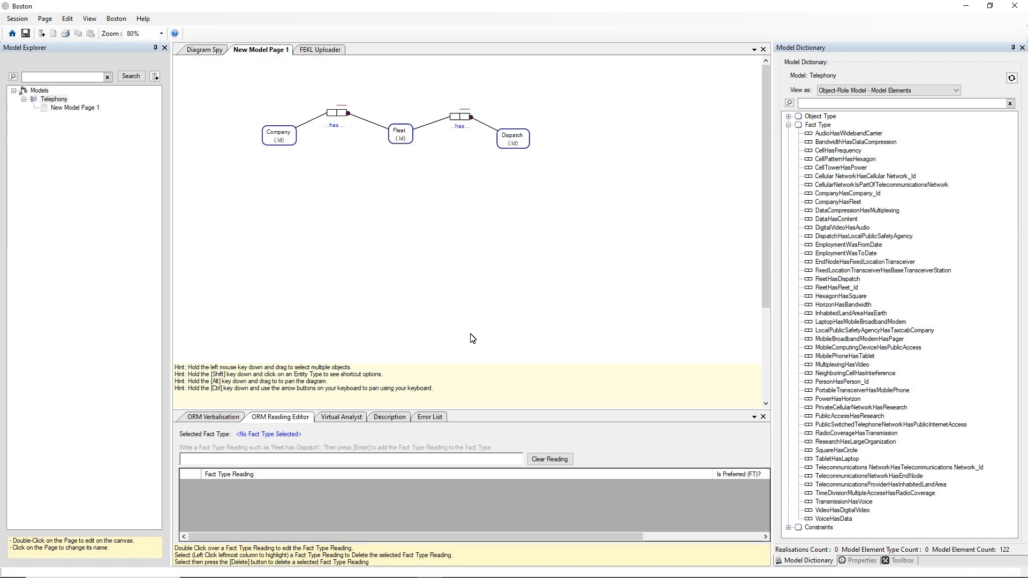
pyautogui.click(429, 422)
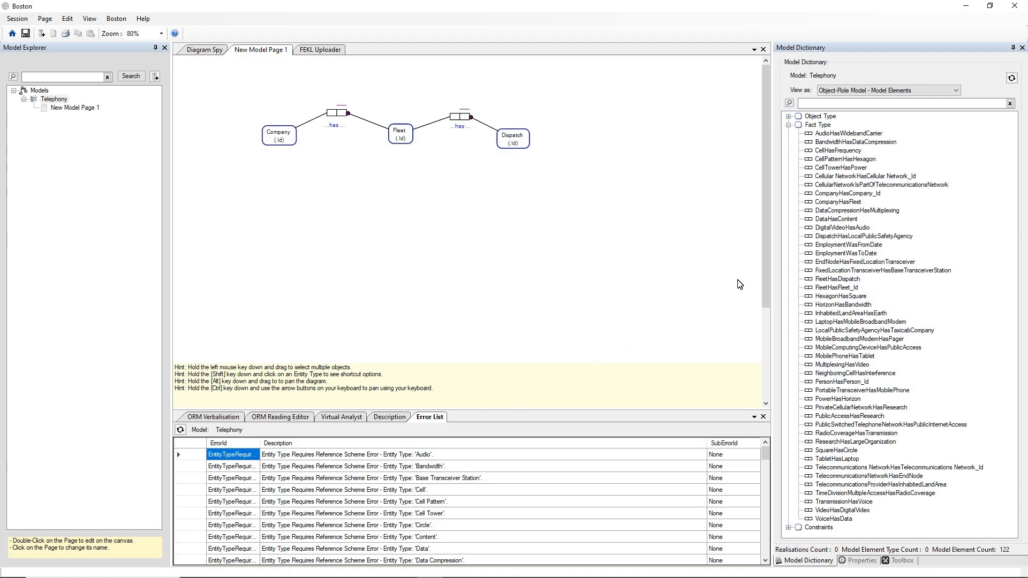
pyautogui.click(791, 116)
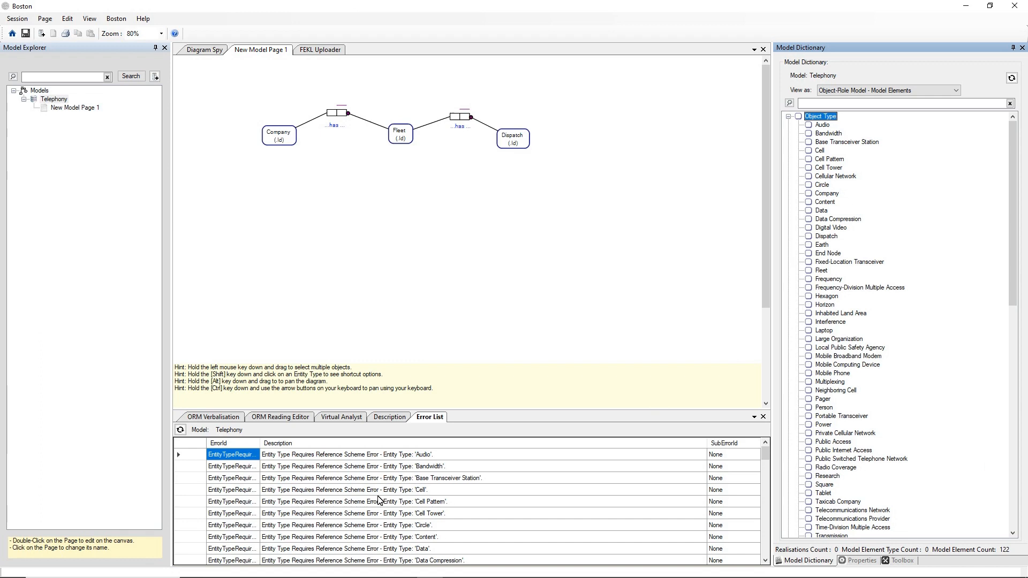
pyautogui.scroll(-1, 379, 499)
pyautogui.scroll(-4, 378, 499)
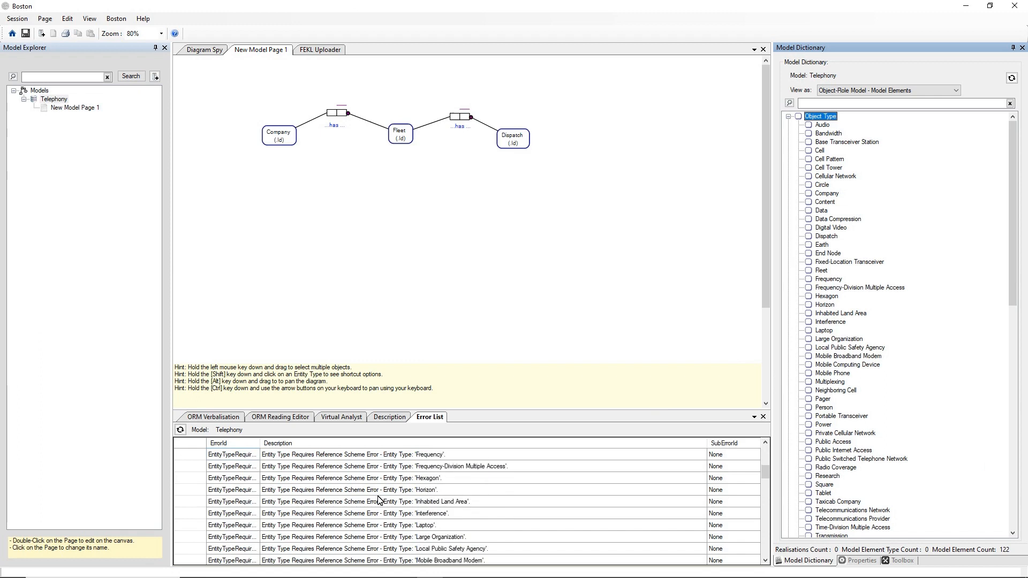
pyautogui.scroll(5, 378, 500)
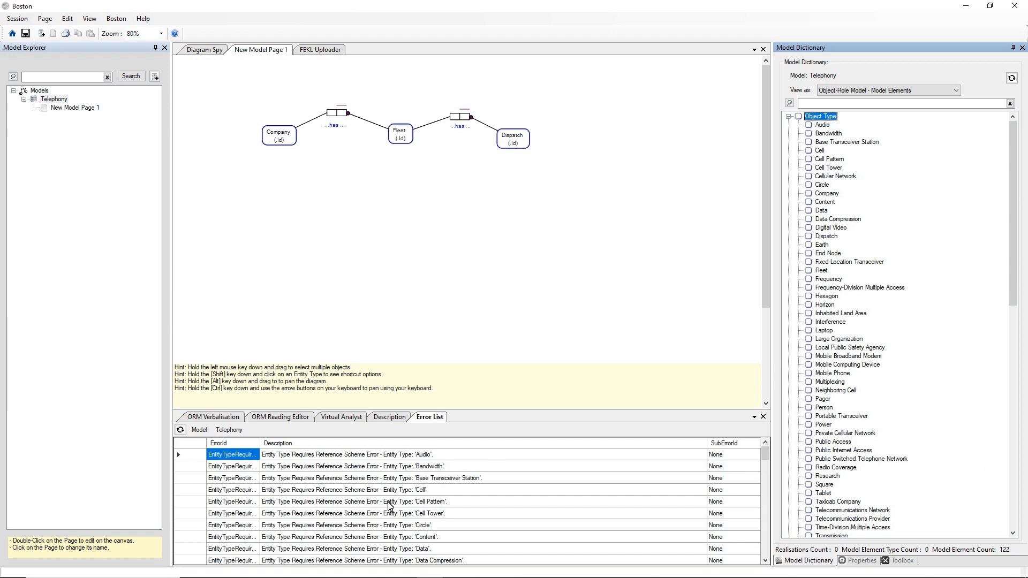
# Locate the Cell Pattern entity type from its missing reference scheme error and set its reference mode to .Id.
pyautogui.click(397, 504)
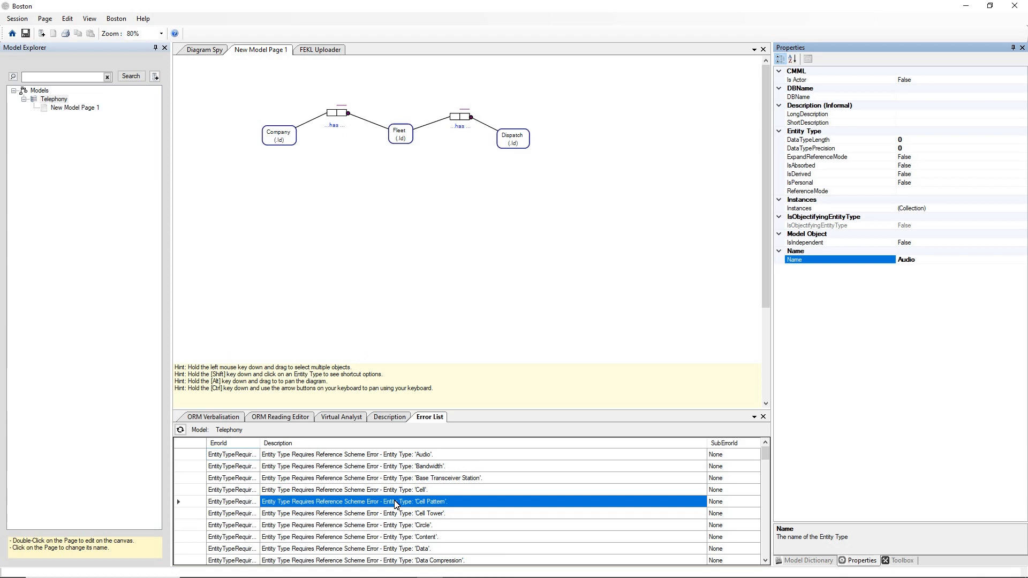
pyautogui.rightClick(396, 505)
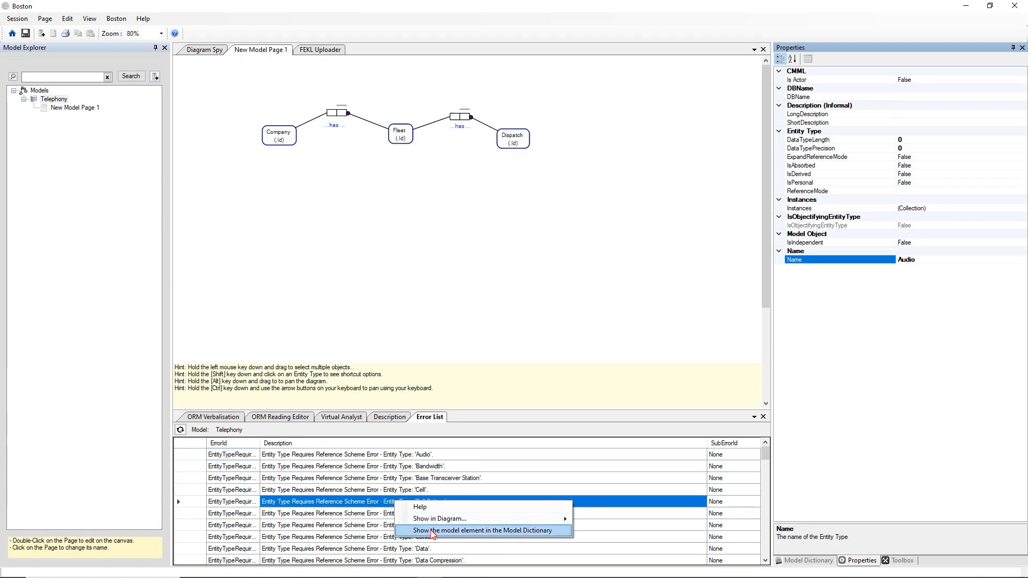
pyautogui.click(432, 531)
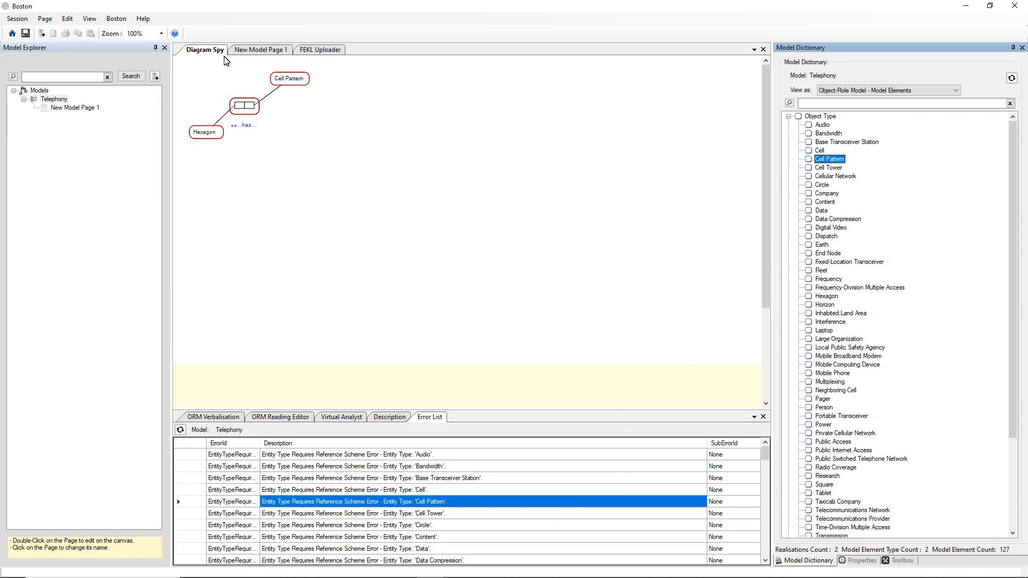
pyautogui.rightClick(292, 79)
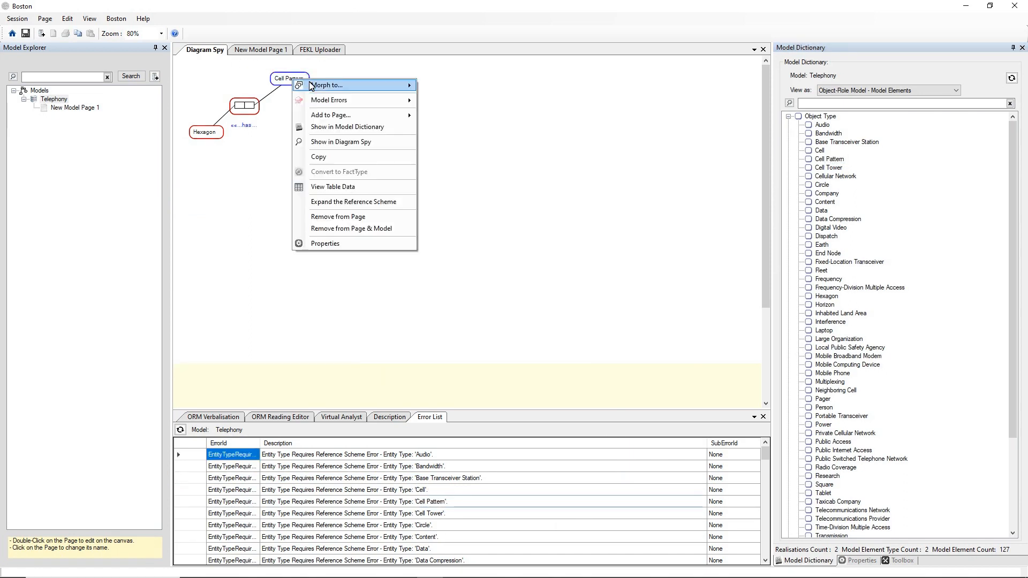
pyautogui.click(358, 249)
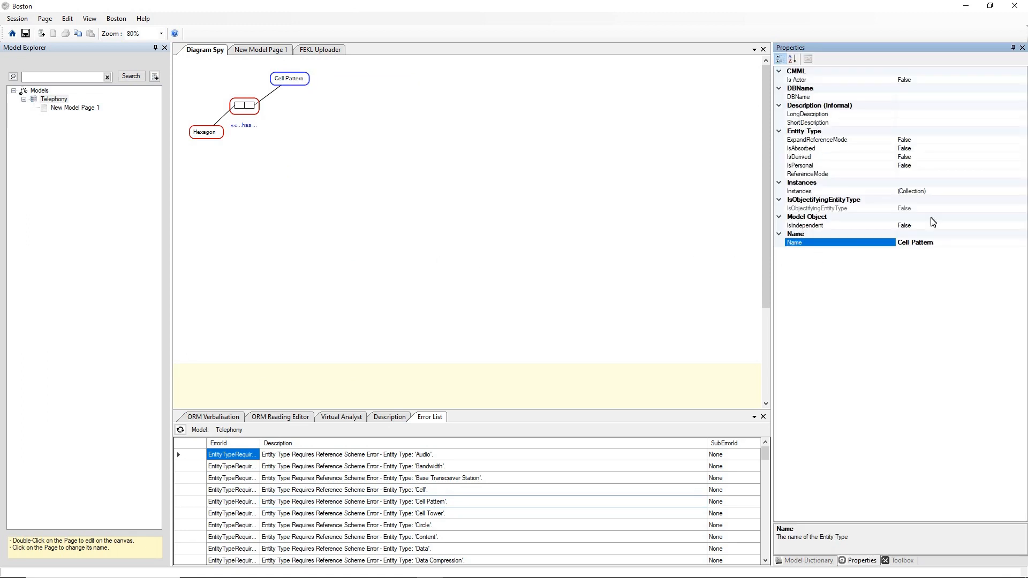
pyautogui.click(982, 173)
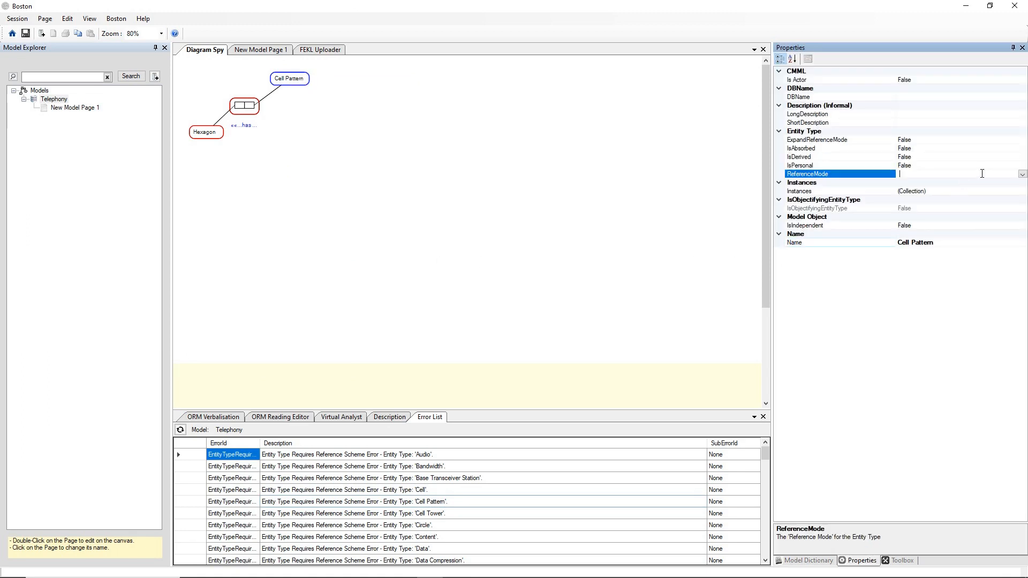
pyautogui.click(1021, 175)
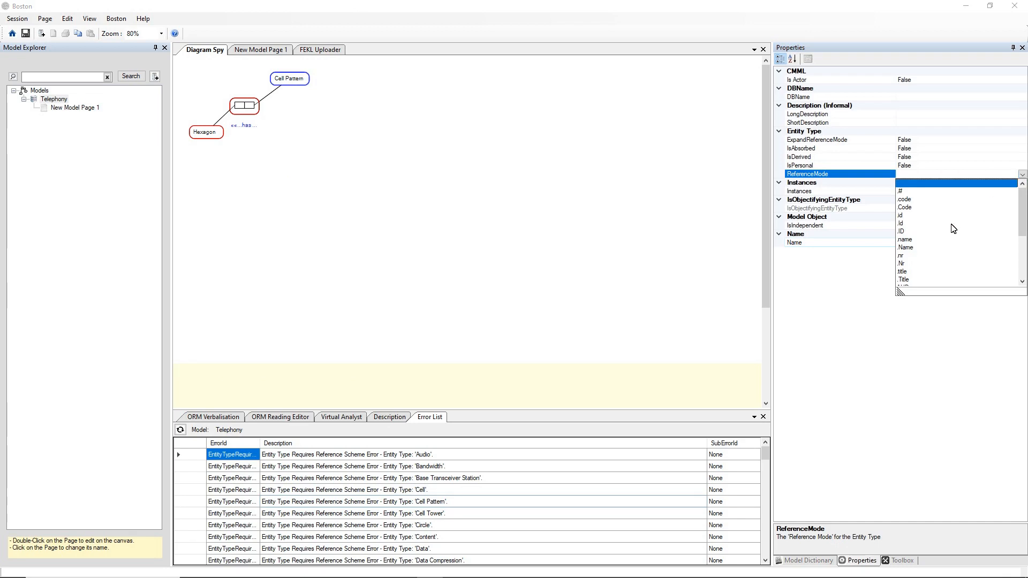
pyautogui.click(904, 223)
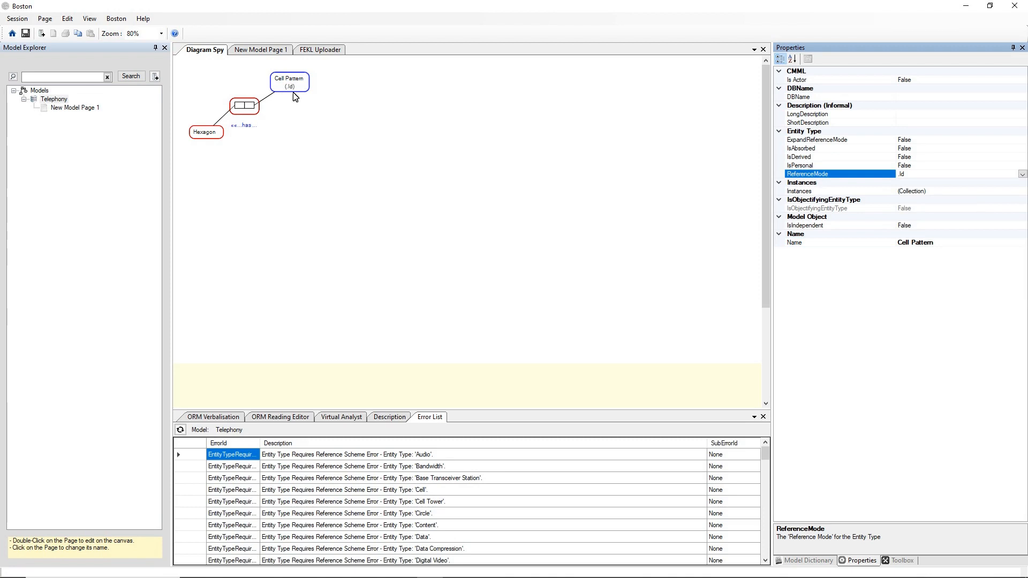
# Expand Cell Pattern's reference scheme, spread its elements apart to inspect it, and hide the scheme again.
pyautogui.rightClick(294, 84)
pyautogui.click(336, 204)
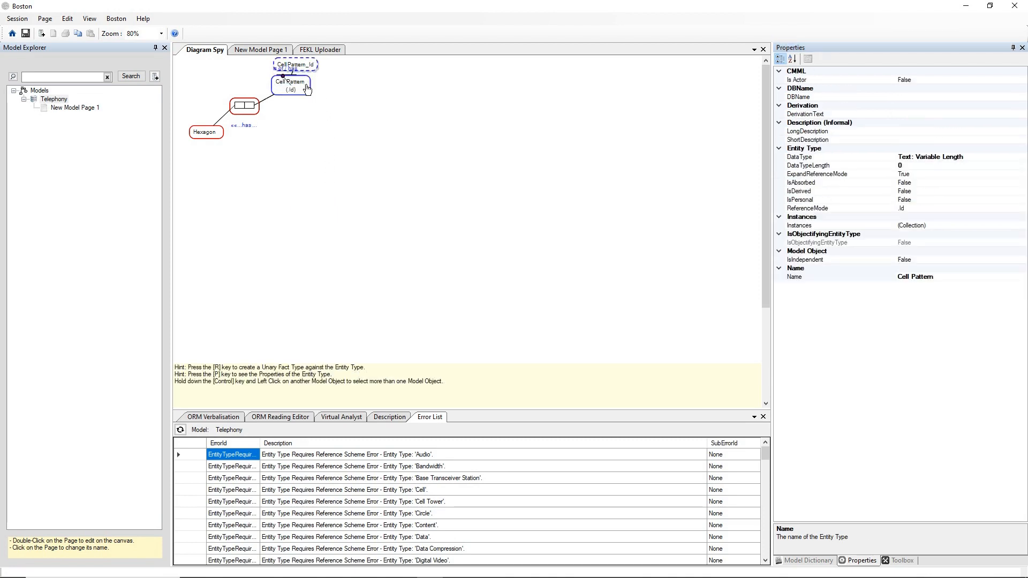
pyautogui.moveTo(316, 67); pyautogui.dragTo(378, 73)
pyautogui.click(314, 104)
pyautogui.moveTo(292, 69); pyautogui.dragTo(294, 89)
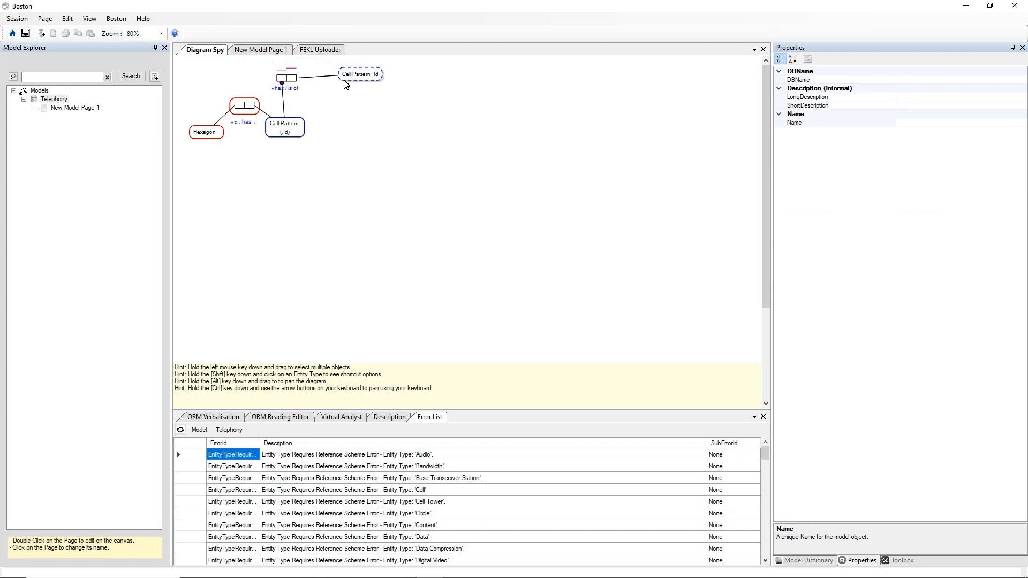
pyautogui.click(298, 132)
pyautogui.rightClick(296, 128)
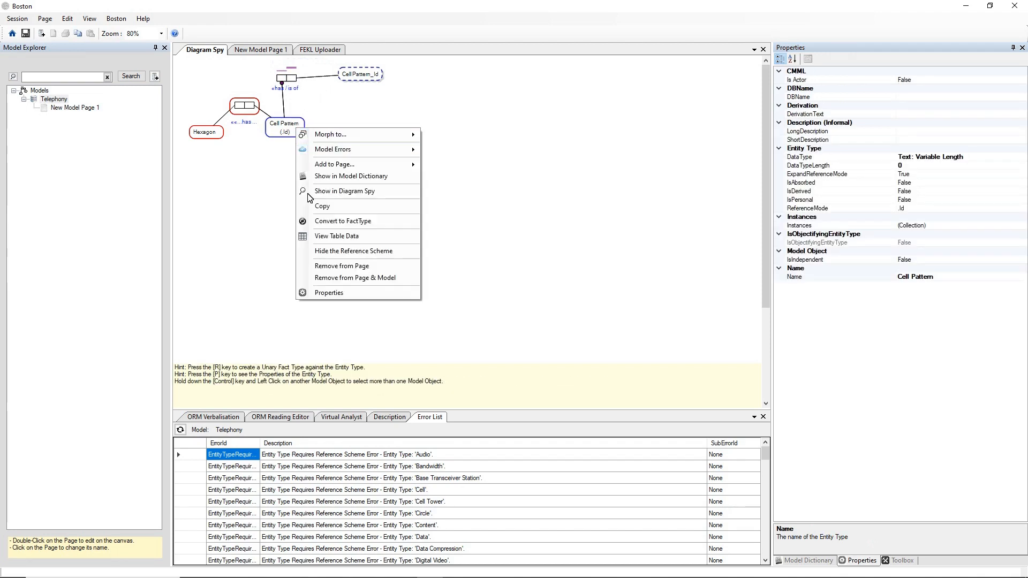
pyautogui.click(322, 250)
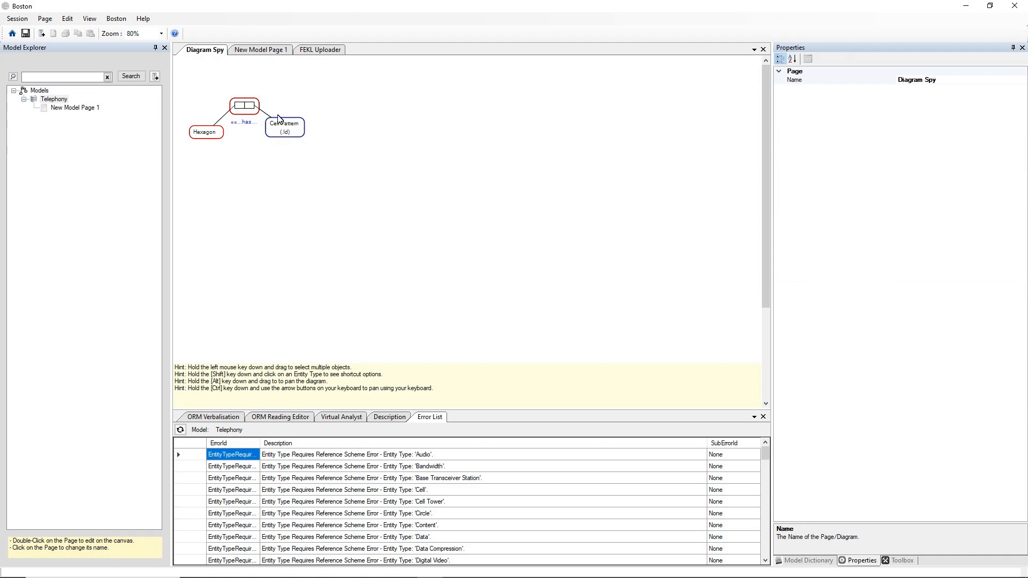
# Save the Telephony model and refresh its error list.
pyautogui.click(26, 33)
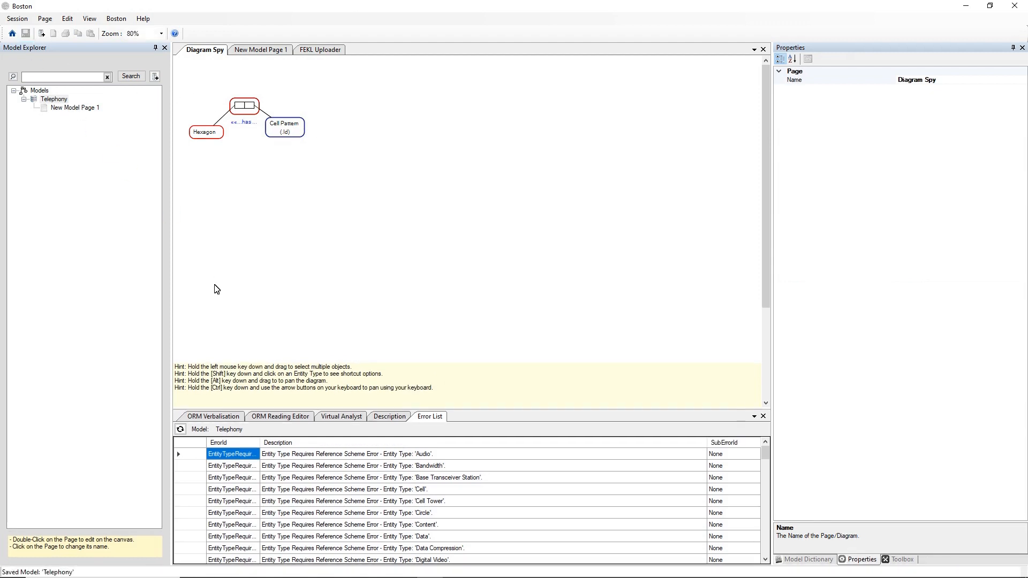
pyautogui.click(180, 429)
# Examine the remaining reference scheme errors and the fact type uniqueness constraint errors in the error list.
pyautogui.scroll(-3, 404, 466)
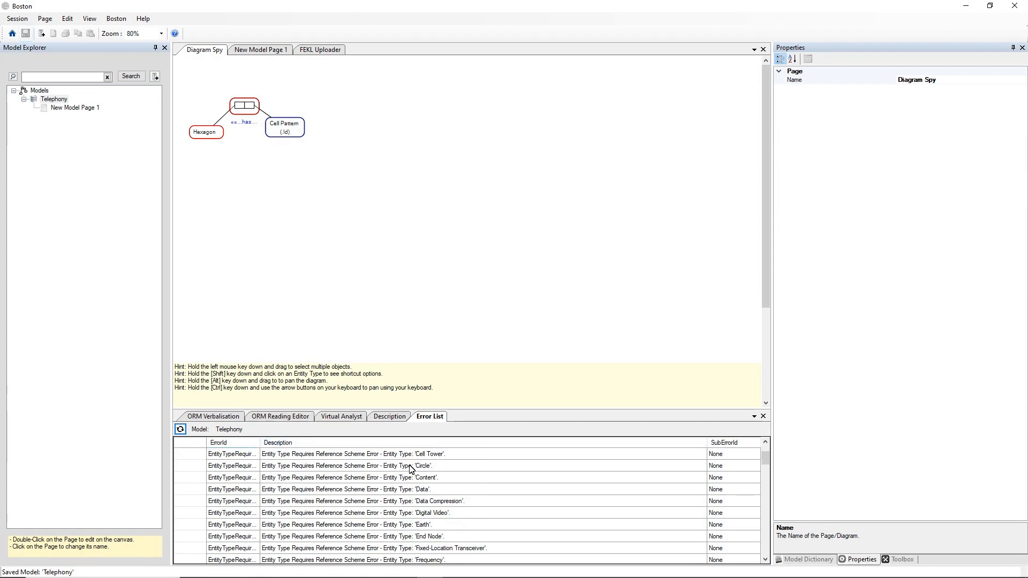
pyautogui.scroll(-3, 411, 468)
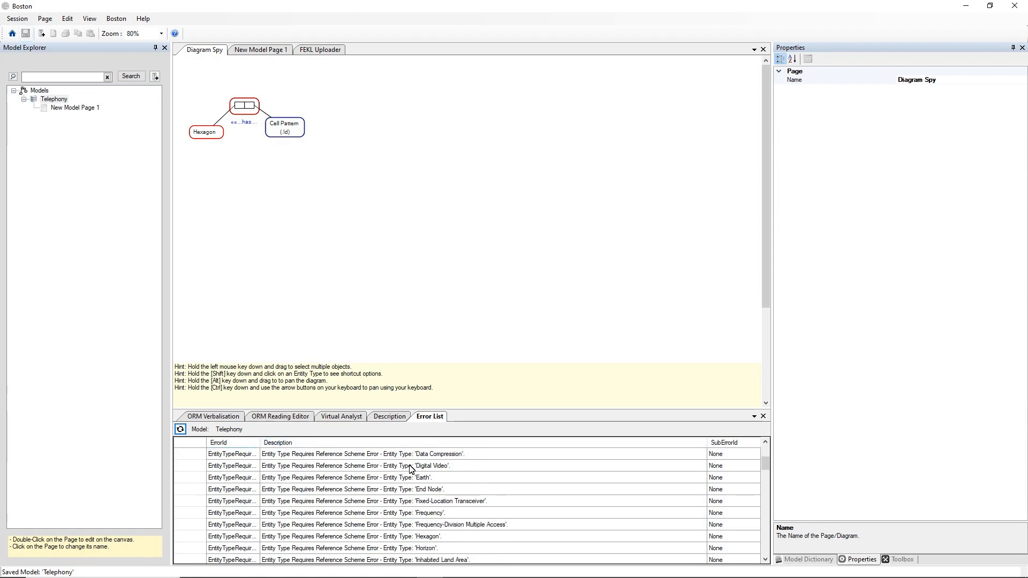
pyautogui.scroll(-3, 411, 469)
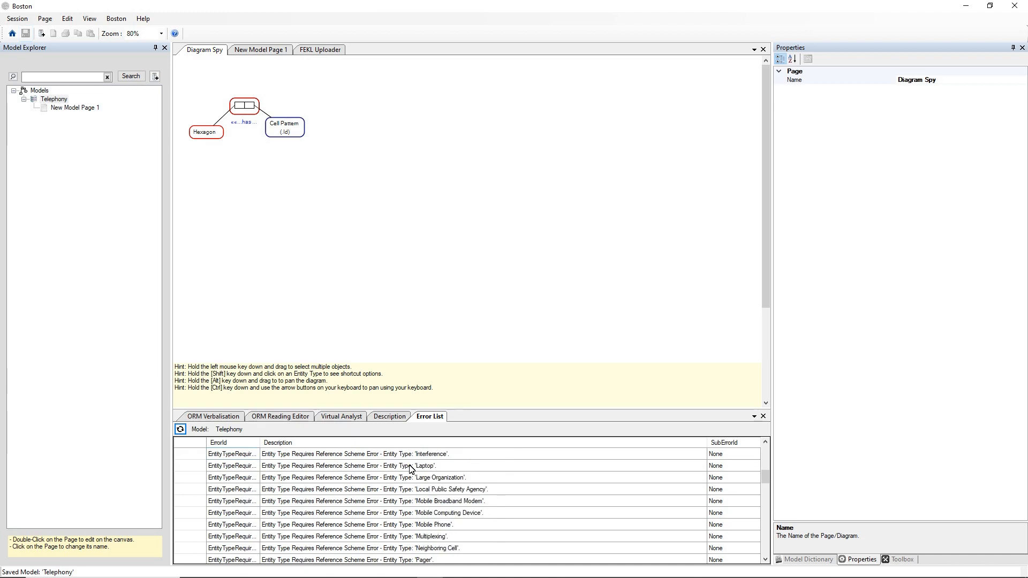
pyautogui.scroll(-2, 411, 468)
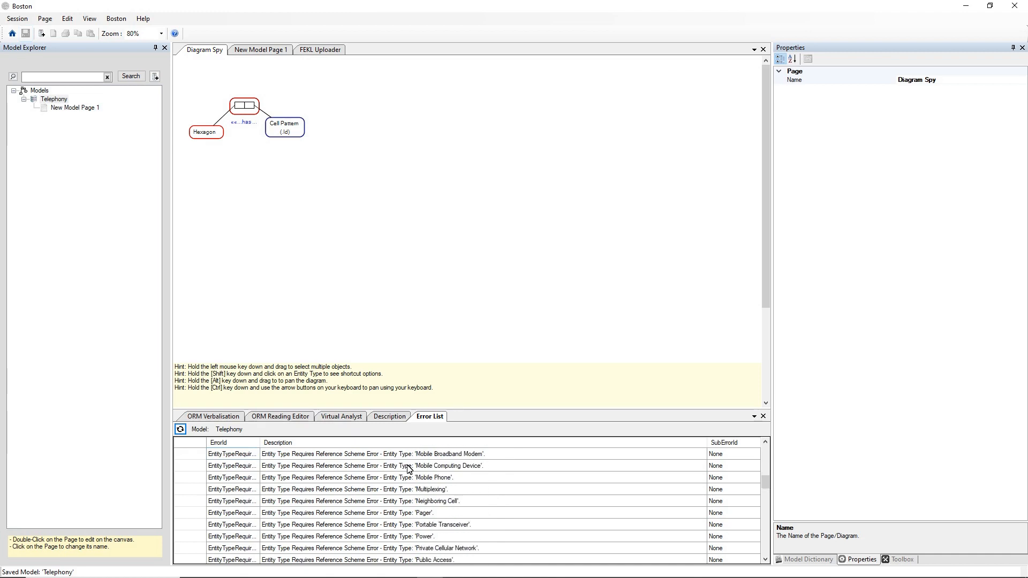
pyautogui.scroll(-2, 410, 468)
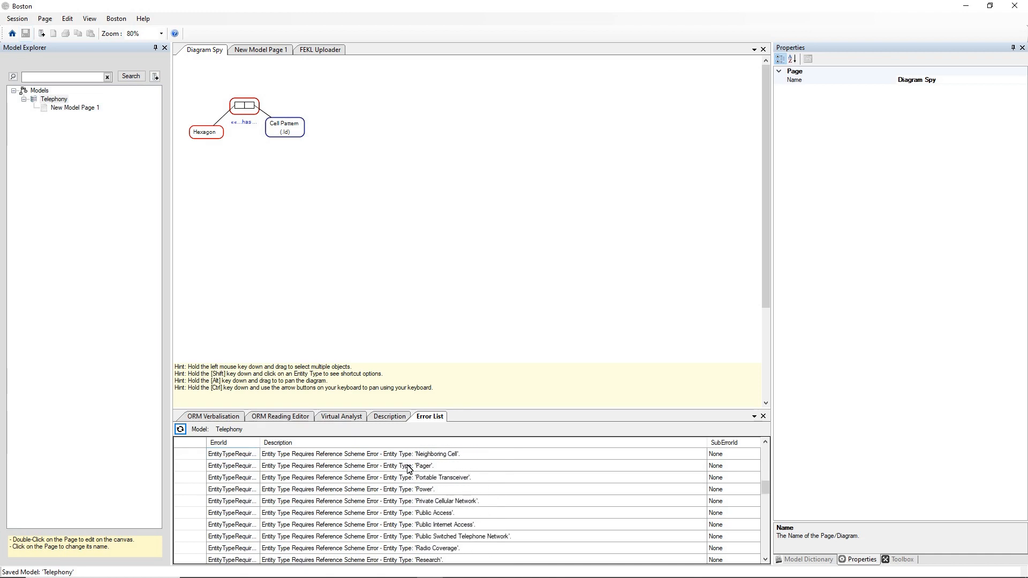
pyautogui.scroll(-3, 410, 469)
pyautogui.scroll(-1, 409, 469)
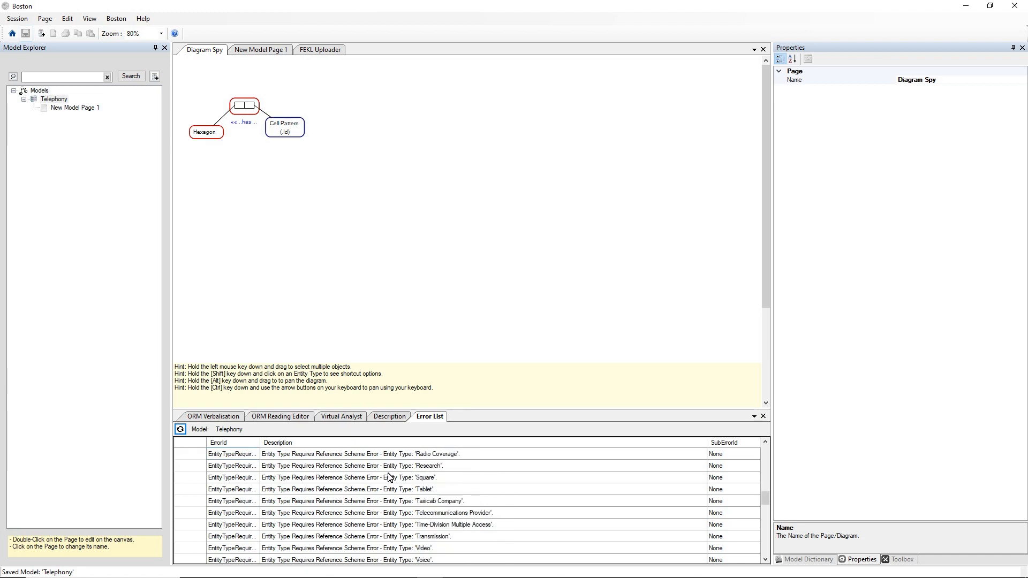
pyautogui.scroll(-2, 389, 477)
pyautogui.scroll(-3, 390, 477)
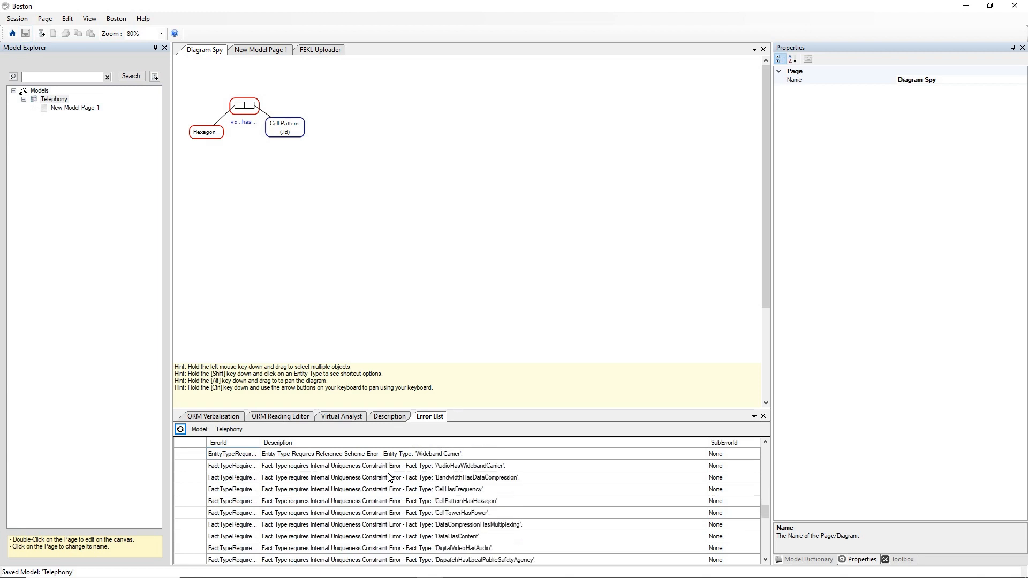
# Show the CellHasFrequency fact type in the Model Dictionary from its internal uniqueness constraint error.
pyautogui.click(411, 489)
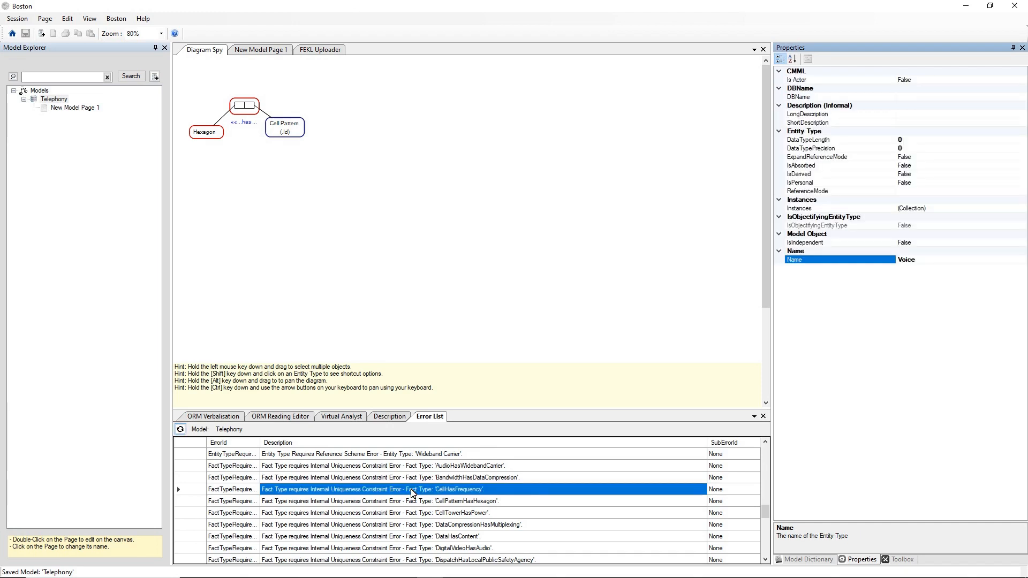
pyautogui.rightClick(417, 492)
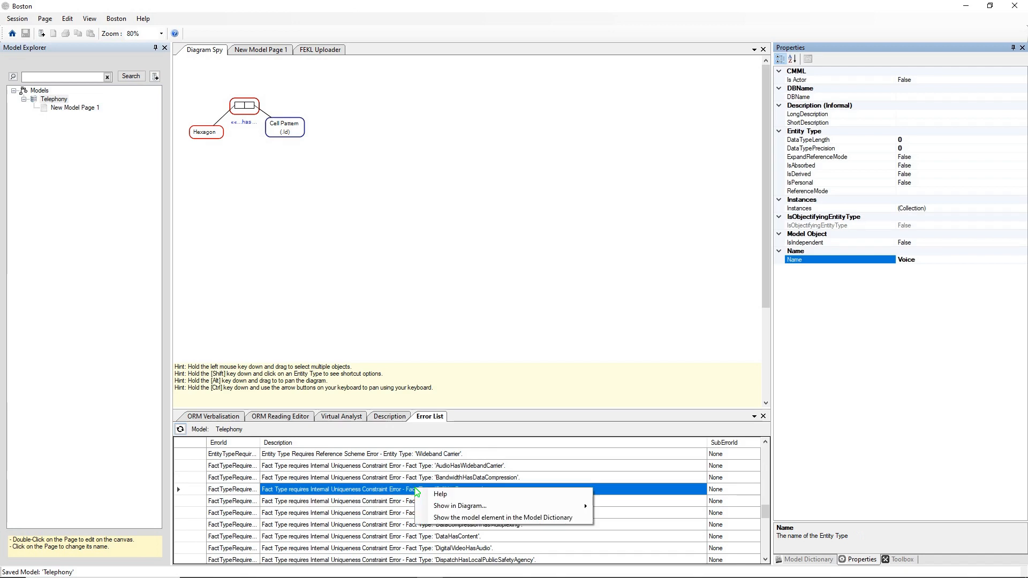
pyautogui.click(513, 518)
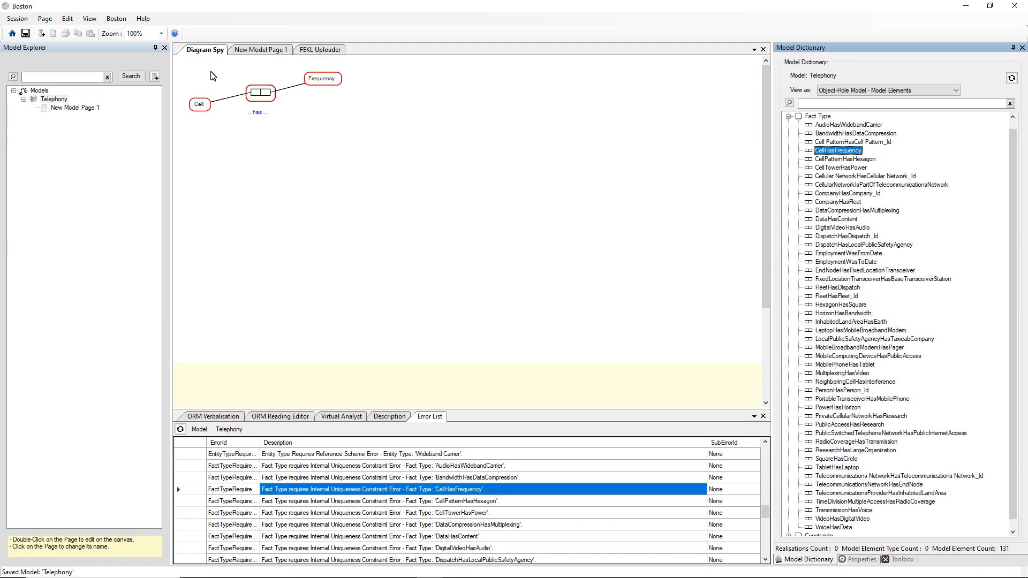
# Set the reference mode of the Cell entity type to .Id.
pyautogui.click(203, 109)
pyautogui.rightClick(203, 110)
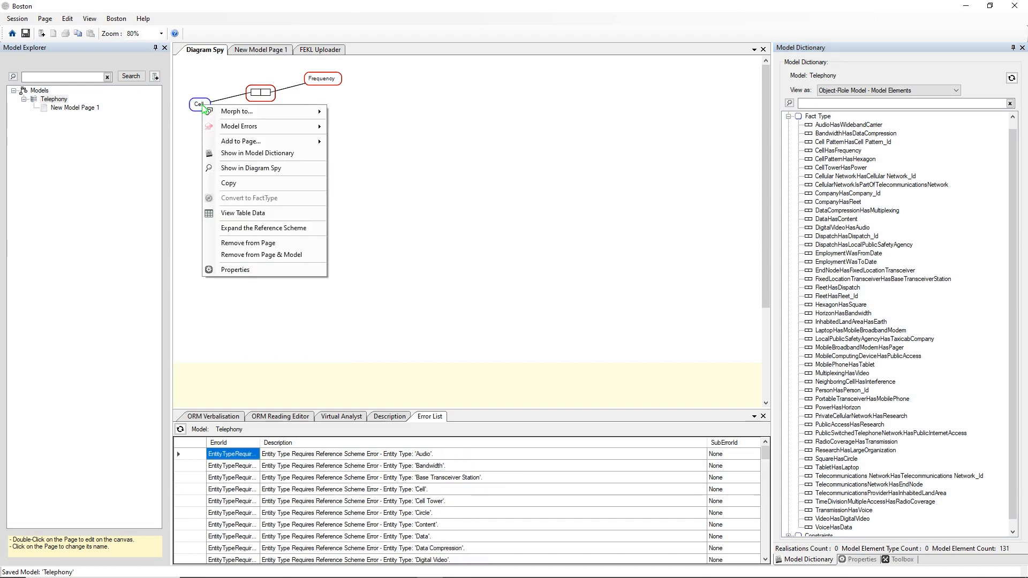
pyautogui.click(236, 270)
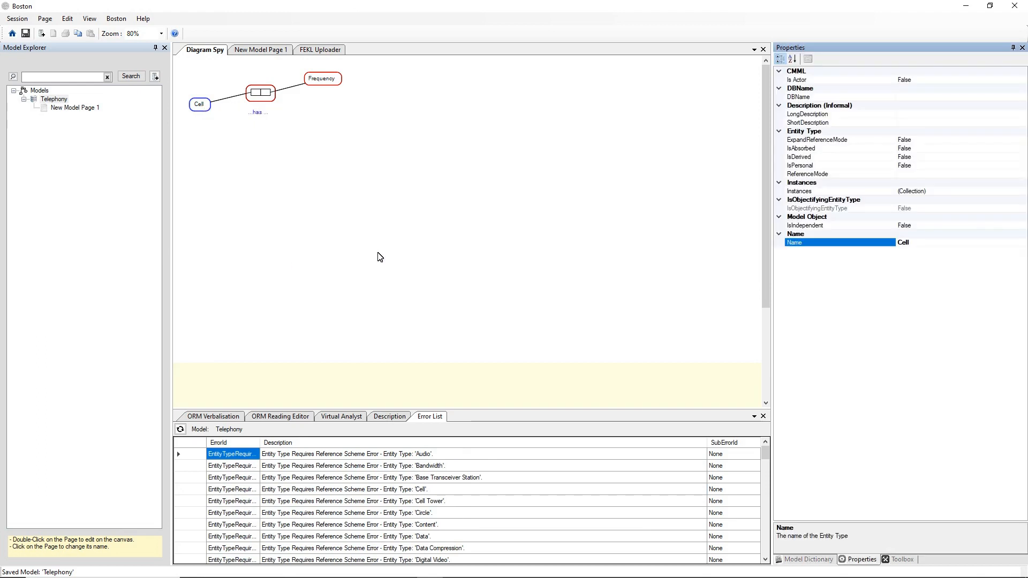
pyautogui.click(955, 175)
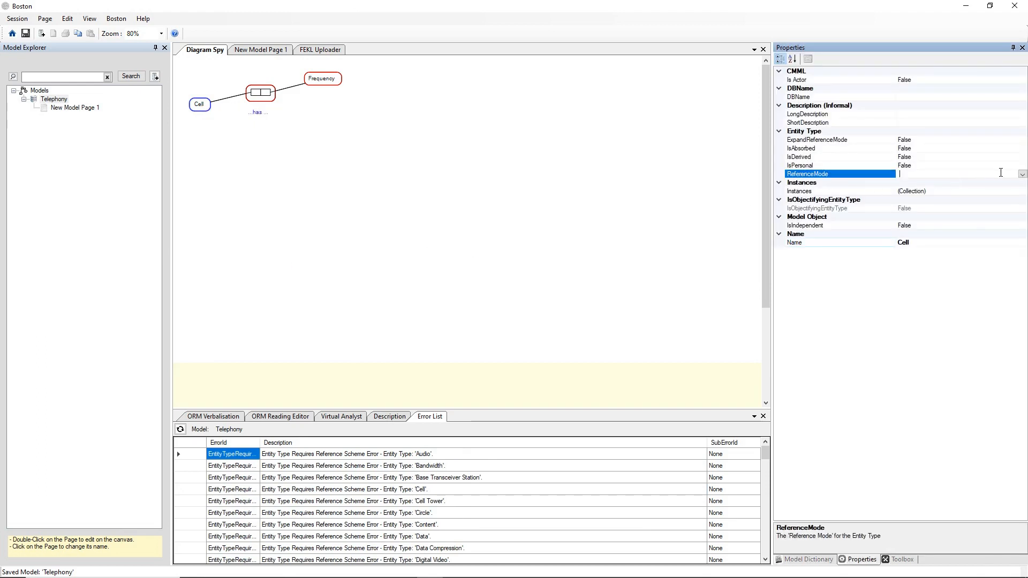
pyautogui.click(1022, 174)
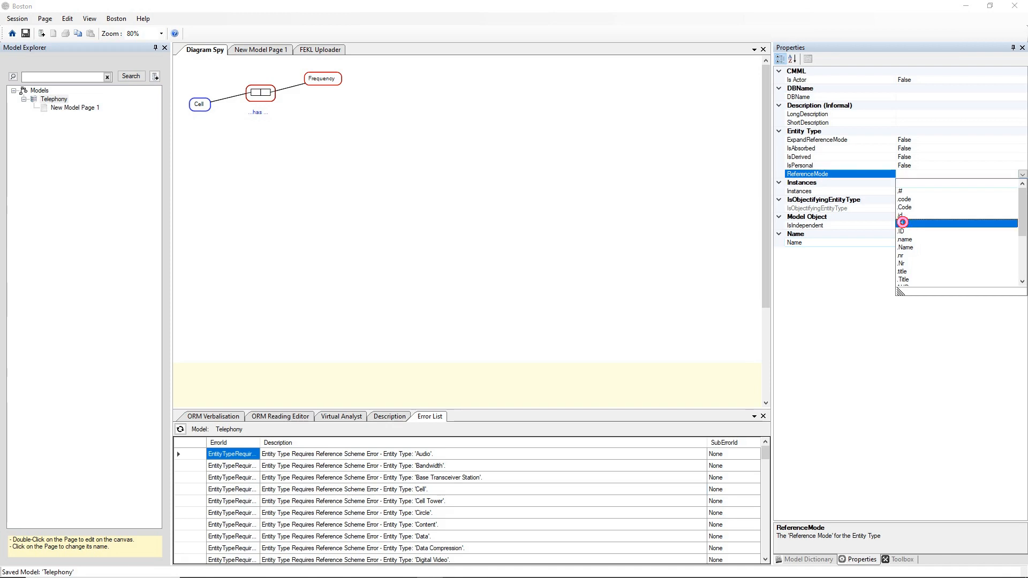
pyautogui.click(937, 223)
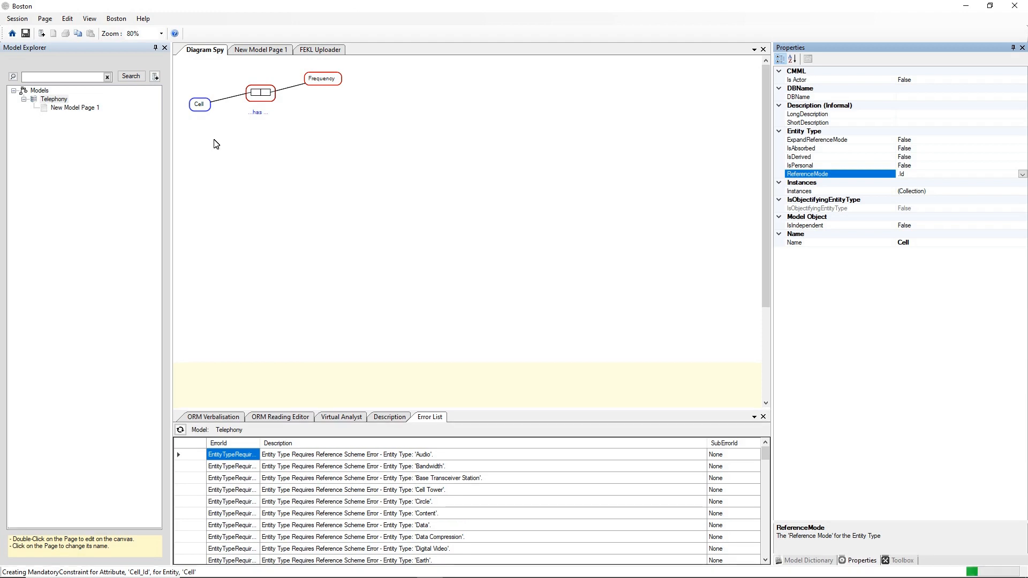
# Reposition the Frequency entity type in line with the fact type that joins it to Cell.
pyautogui.moveTo(314, 82); pyautogui.dragTo(327, 98)
pyautogui.click(328, 99)
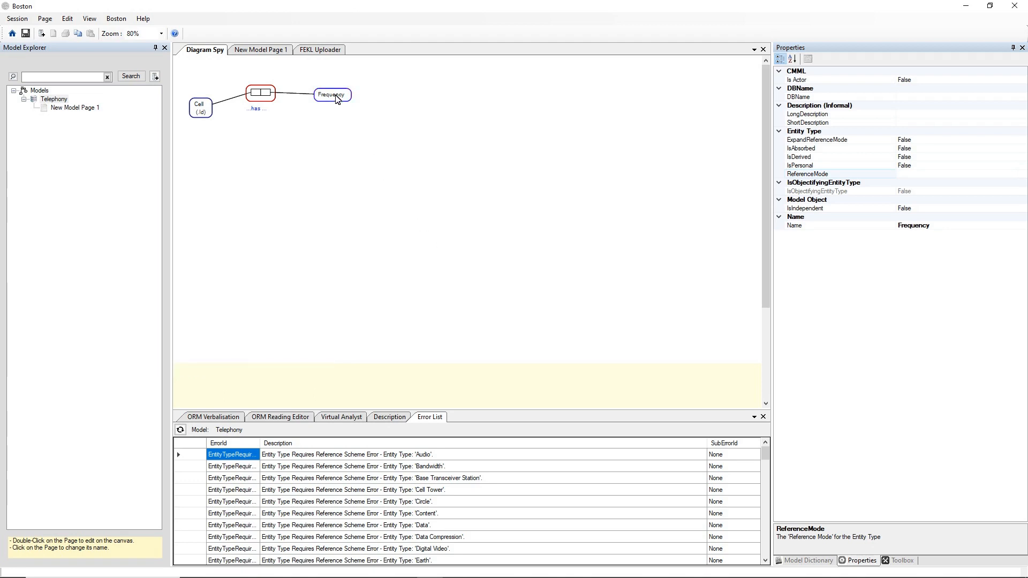
pyautogui.rightClick(335, 97)
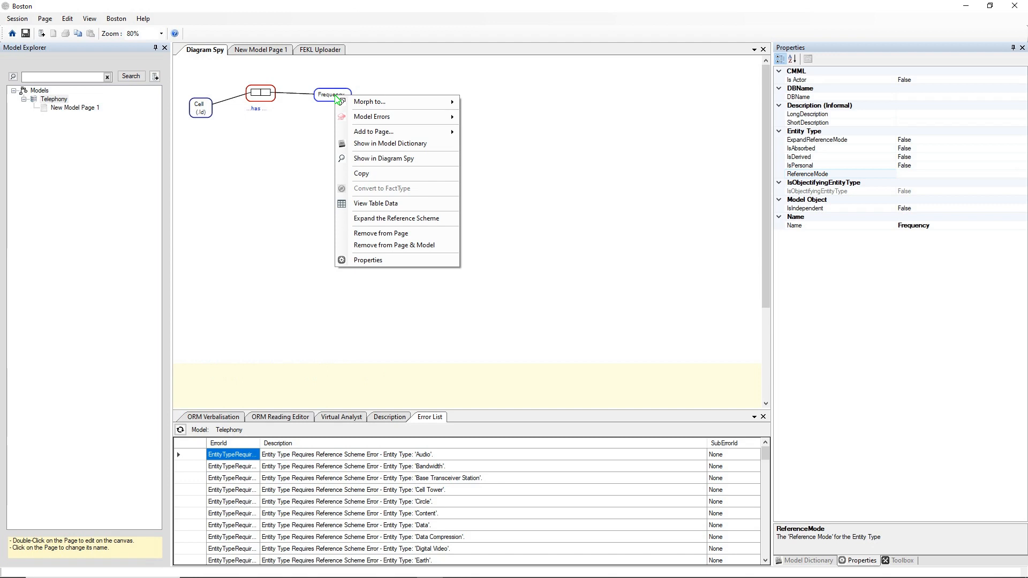
pyautogui.click(316, 138)
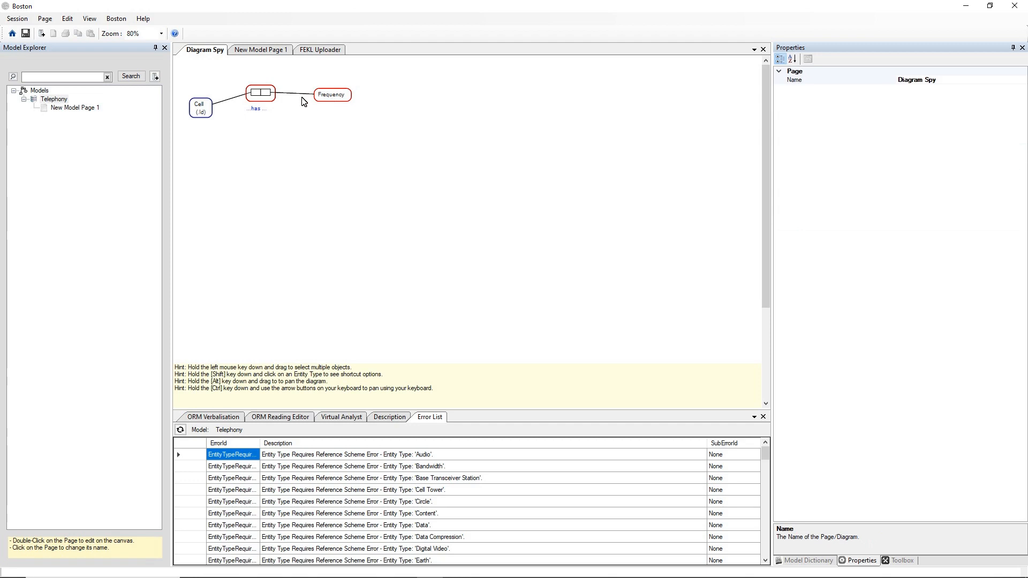
# Remove Frequency's role in the CellHasFrequency fact type, and the Frequency entity type itself, from both the page and the model.
pyautogui.click(266, 94)
pyautogui.rightClick(267, 96)
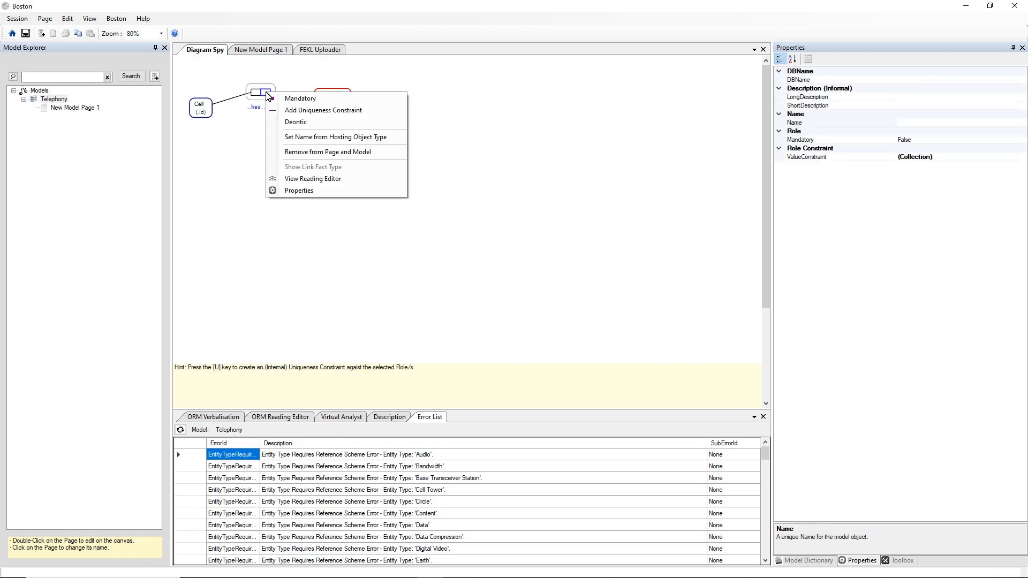
pyautogui.click(298, 153)
pyautogui.click(328, 97)
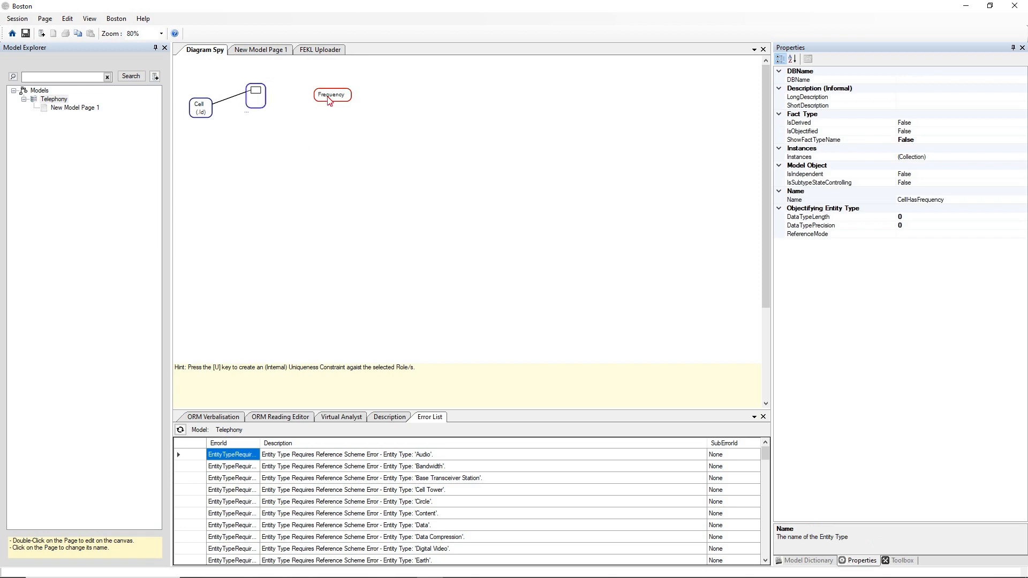
pyautogui.rightClick(328, 98)
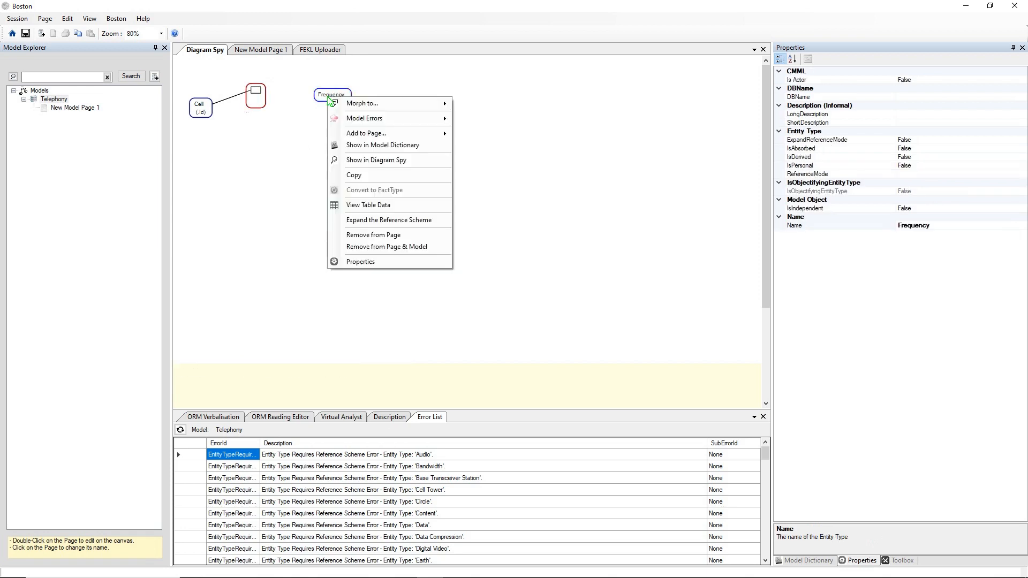
pyautogui.click(364, 247)
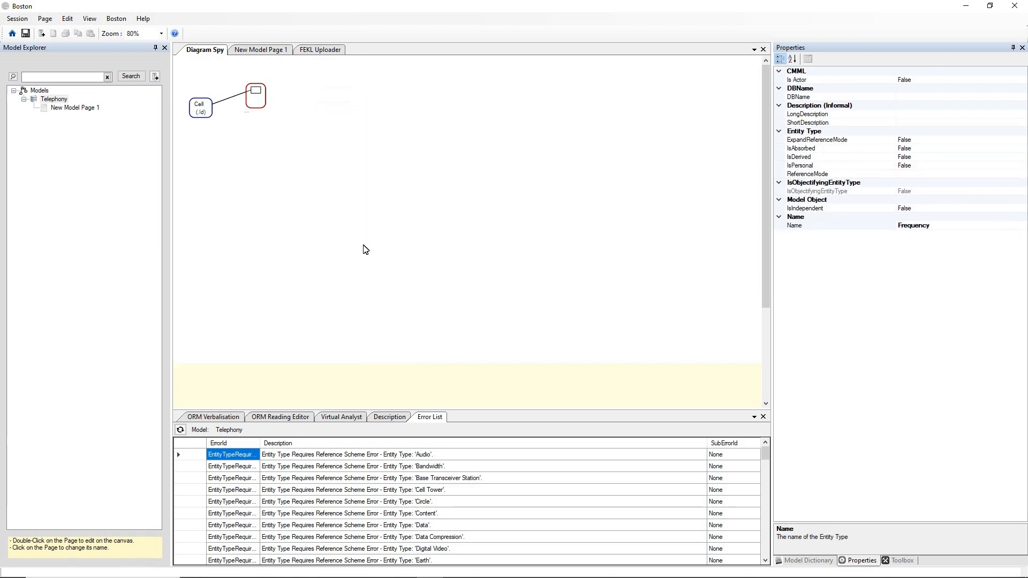
# Try to place a new value type on the Diagram Spy page beside the fact type.
pyautogui.rightClick(361, 96)
pyautogui.moveTo(382, 102)
pyautogui.click(490, 103)
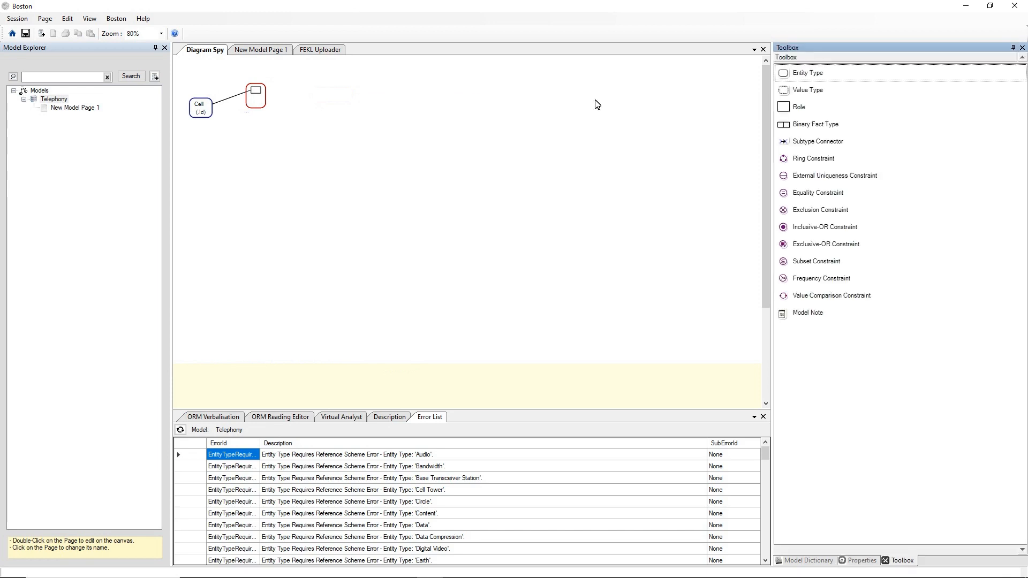
pyautogui.click(783, 90)
pyautogui.click(324, 107)
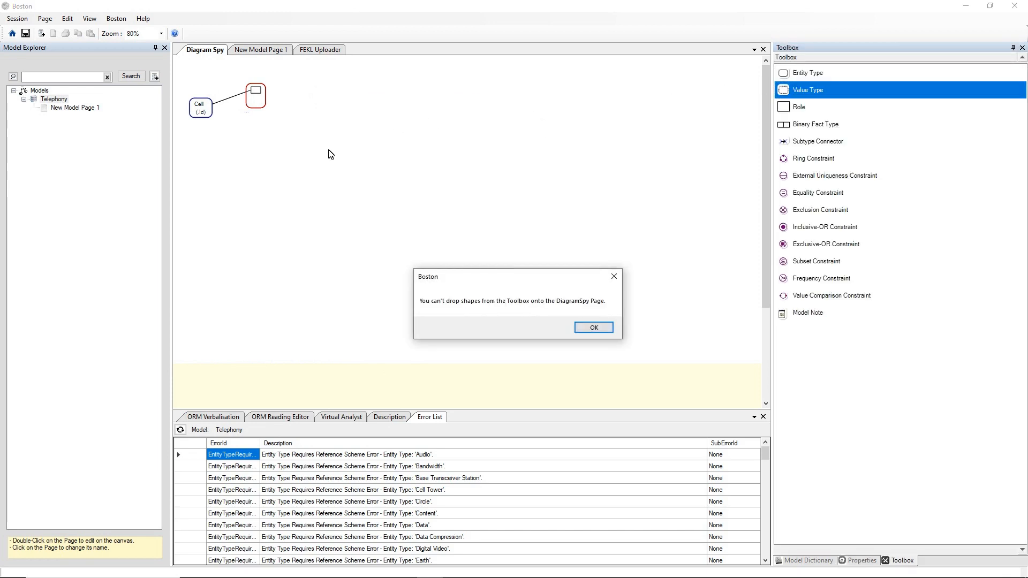
pyautogui.click(594, 328)
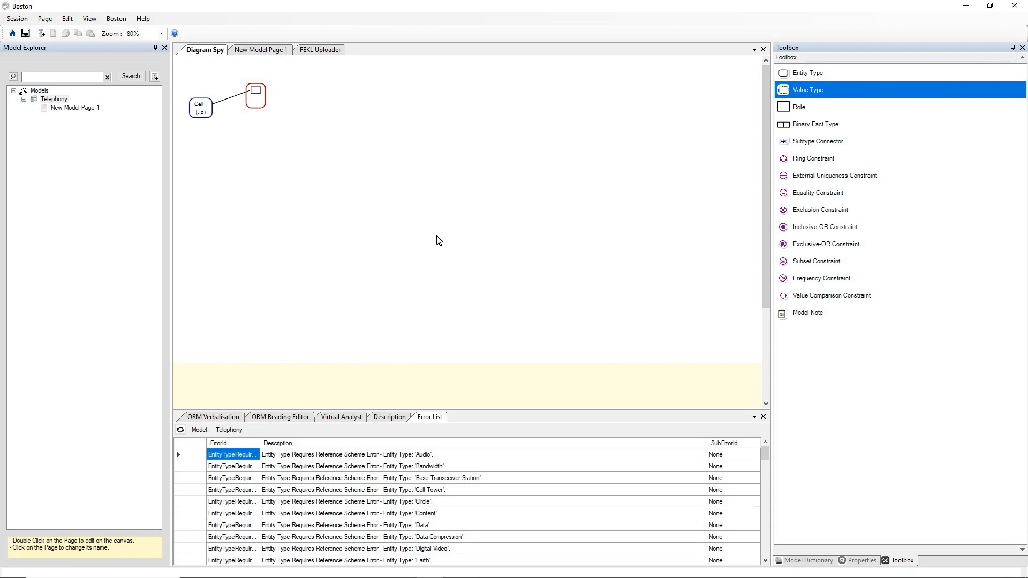
# Save the Telephony model.
pyautogui.click(30, 35)
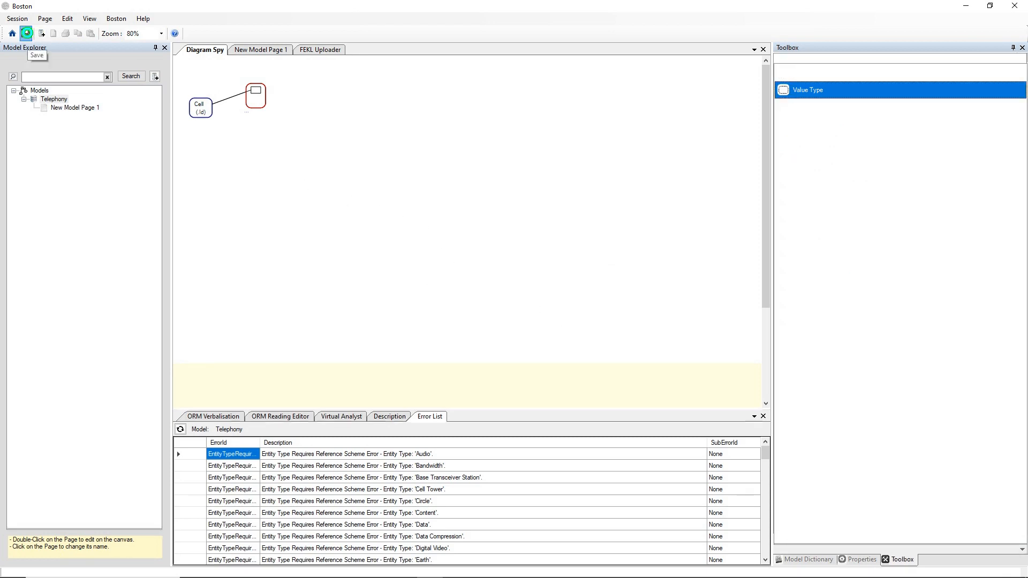
pyautogui.rightClick(264, 97)
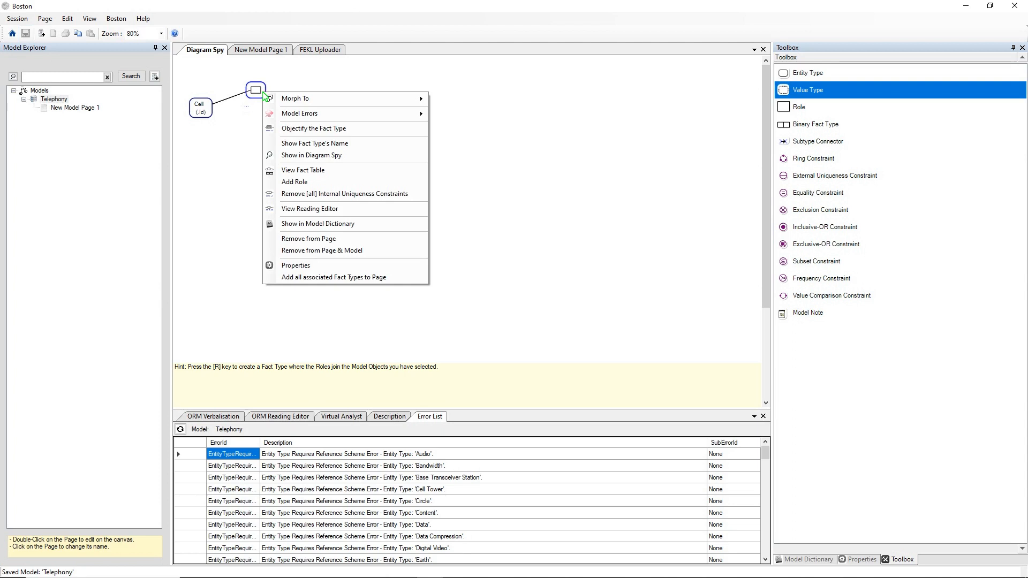
pyautogui.click(206, 106)
pyautogui.rightClick(205, 105)
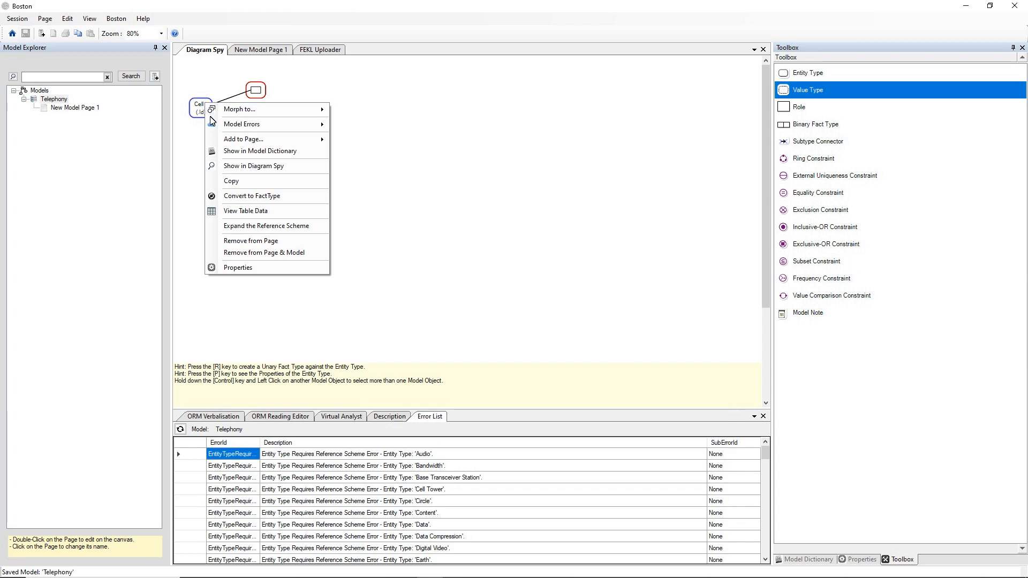
pyautogui.click(438, 227)
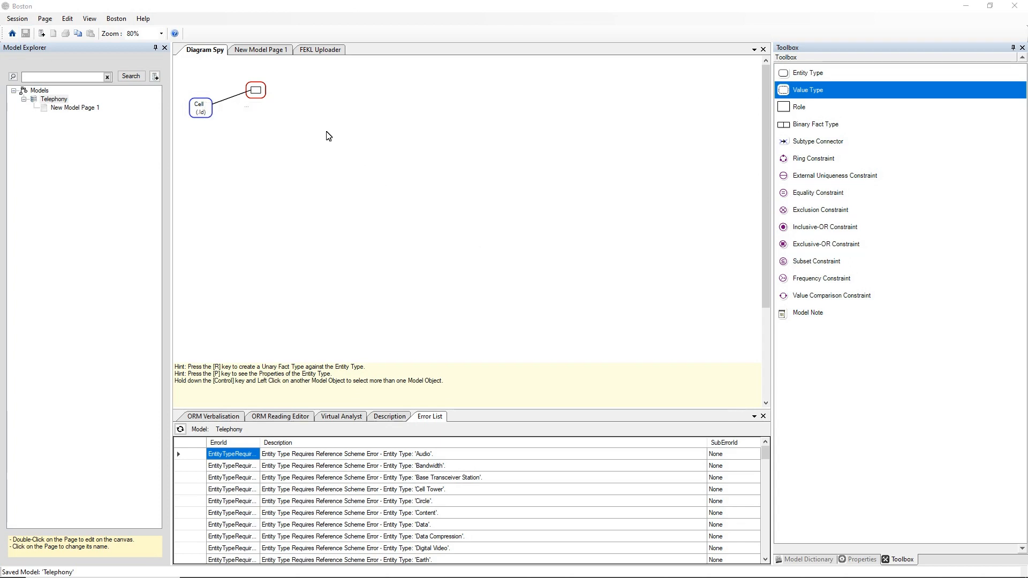
# Copy Cell and its one-role fact type from the Diagram Spy page into New Model Page 1.
pyautogui.click(265, 76)
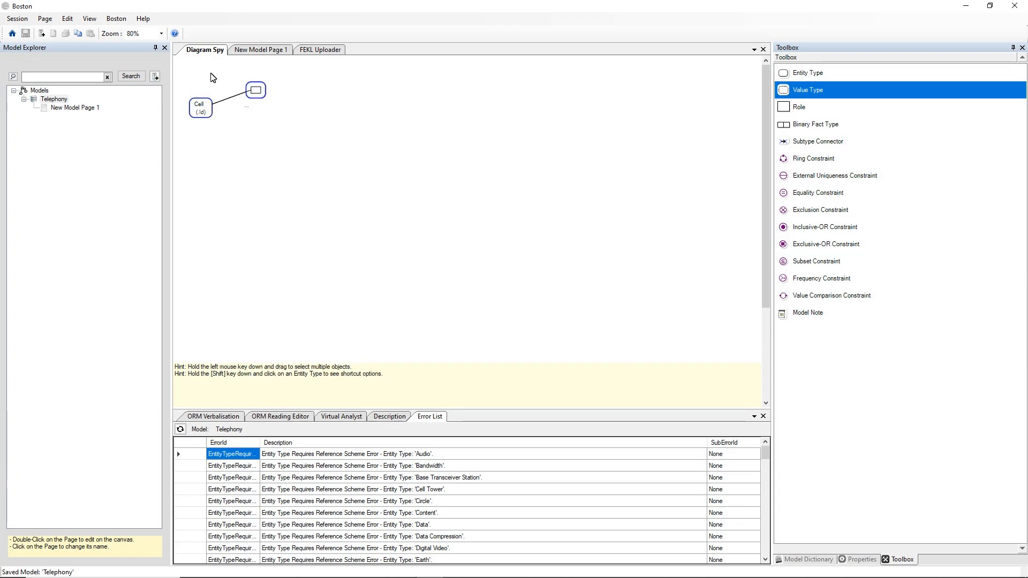
pyautogui.click(67, 18)
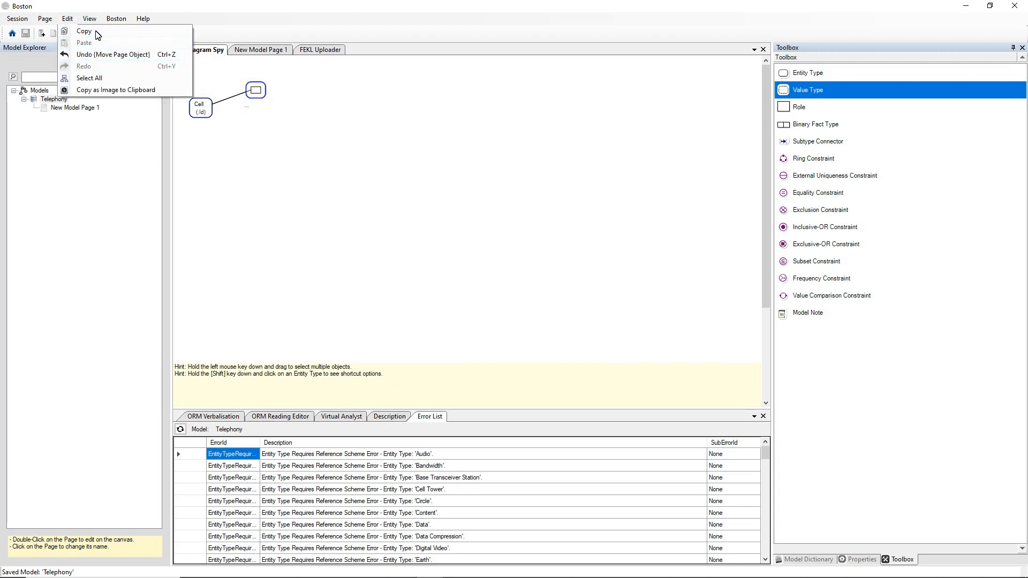
pyautogui.click(262, 50)
pyautogui.rightClick(384, 228)
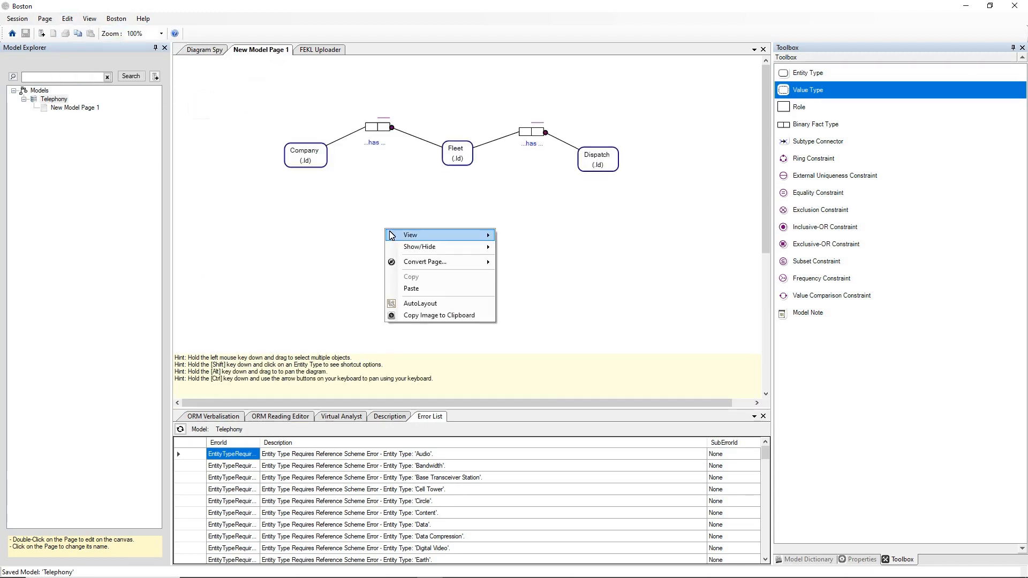
pyautogui.click(428, 292)
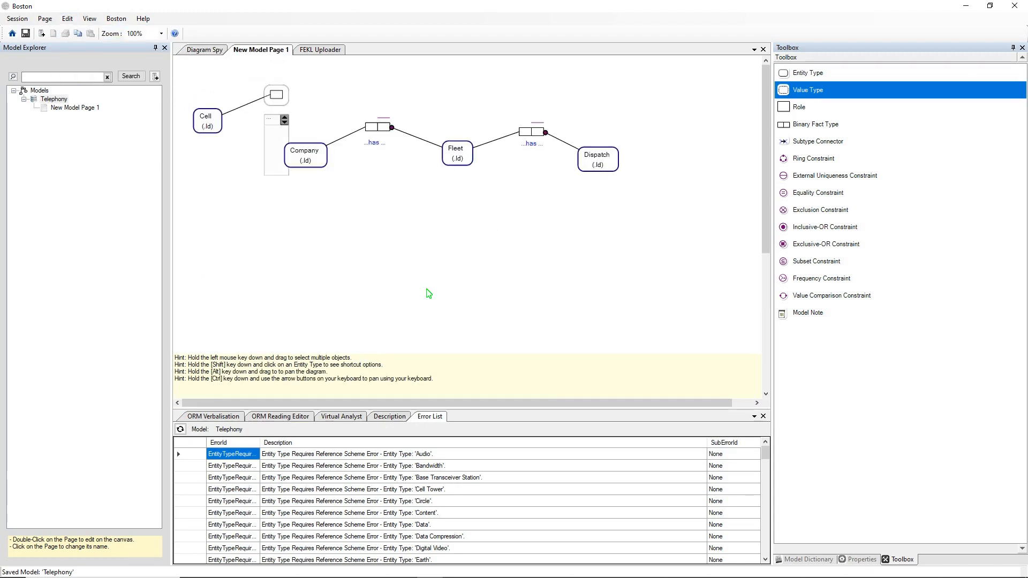
# Add a value type named Frequency to New Model Page 1, placed beside Cell's fact type with room for another role.
pyautogui.rightClick(320, 90)
pyautogui.moveTo(337, 95)
pyautogui.click(476, 94)
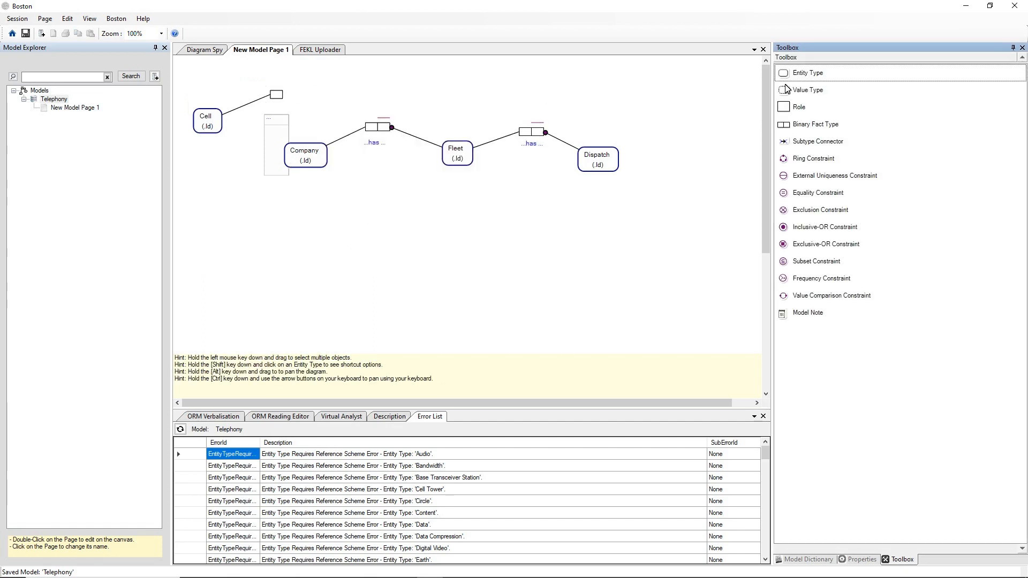
pyautogui.click(325, 95)
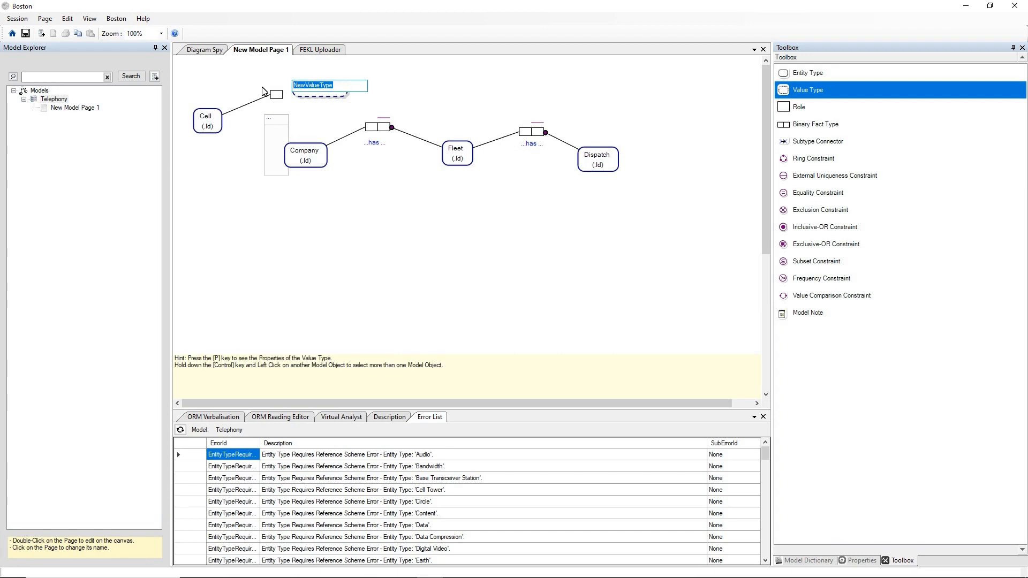
pyautogui.write('Frequency')
pyautogui.press('Return')
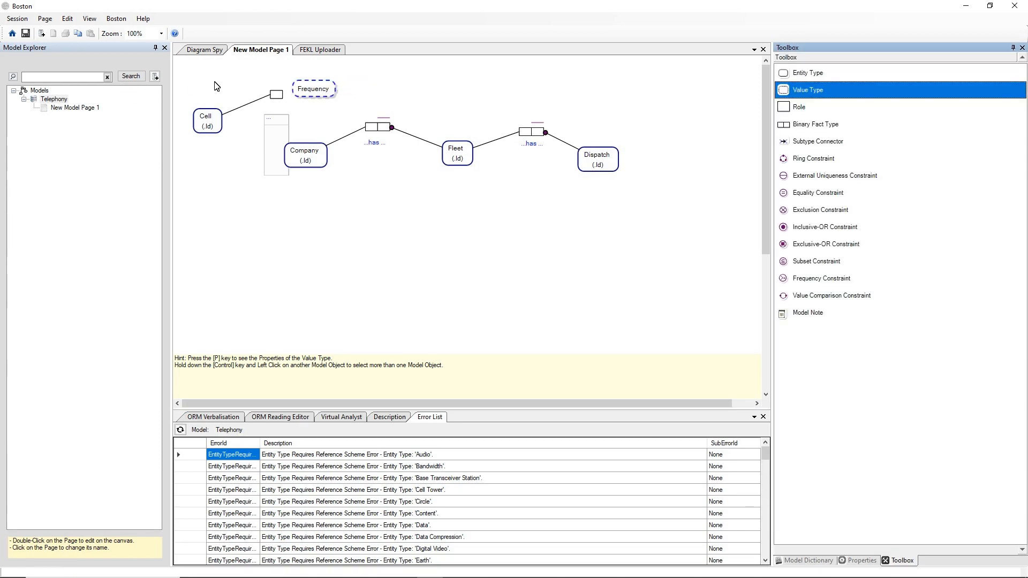
pyautogui.moveTo(318, 97); pyautogui.dragTo(385, 97)
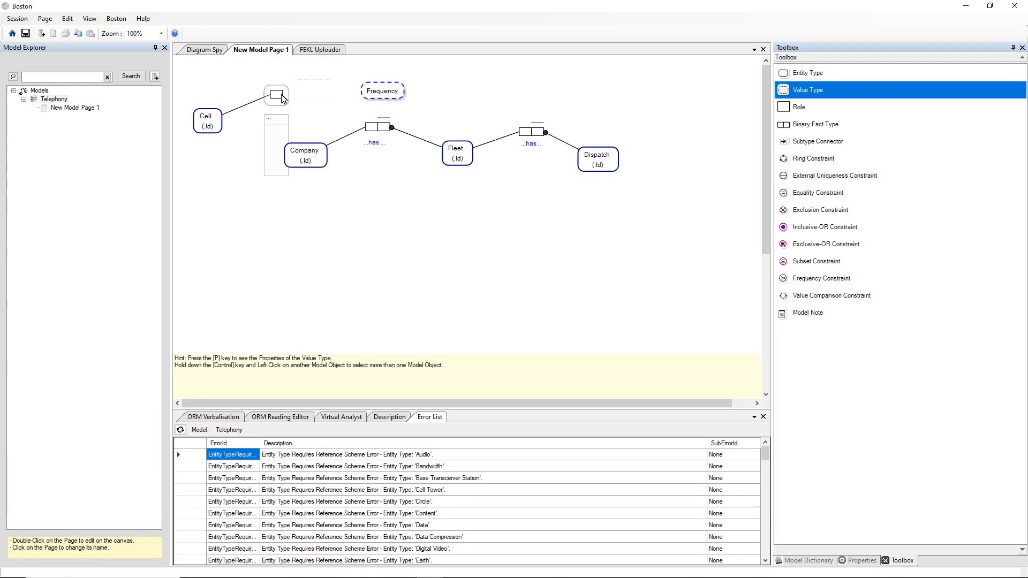
# Add a second role to Cell's fact type, joined to the Frequency value type.
pyautogui.click(281, 97)
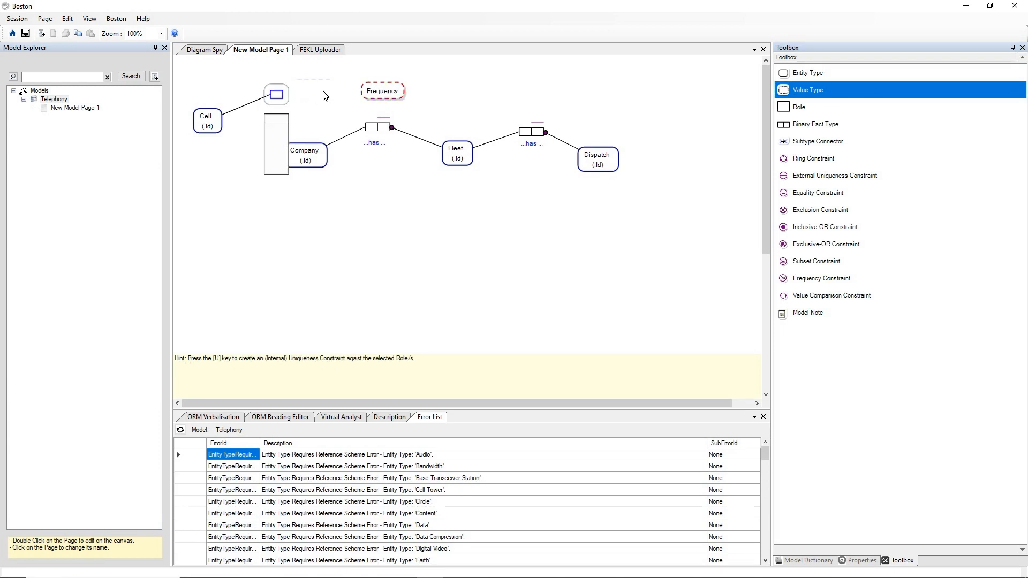
pyautogui.keyDown('ctrl'); pyautogui.click(371, 95); pyautogui.keyUp('ctrl')
pyautogui.press('r')
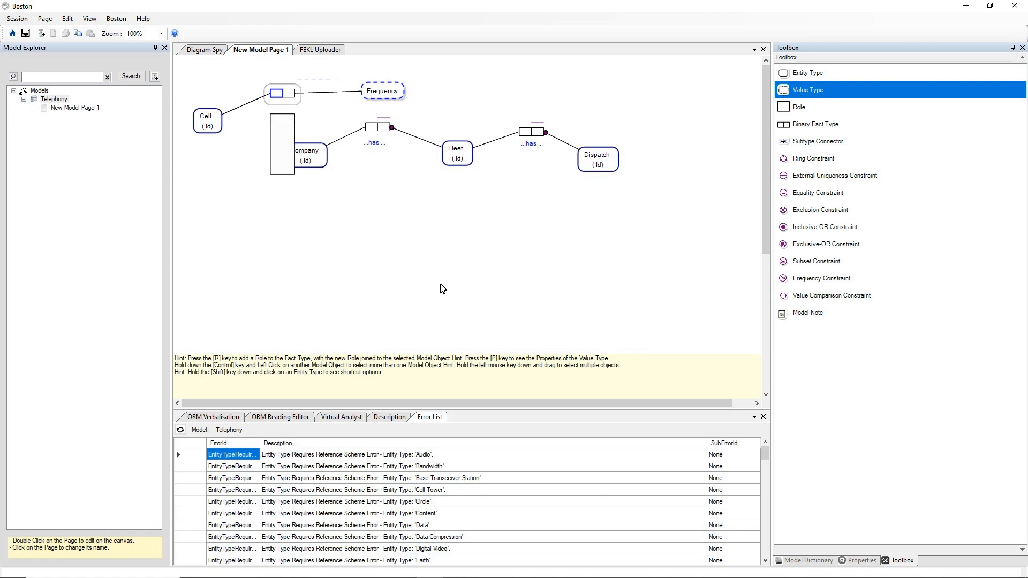
# Hide the fact table below the fact type between Cell and Frequency.
pyautogui.rightClick(280, 124)
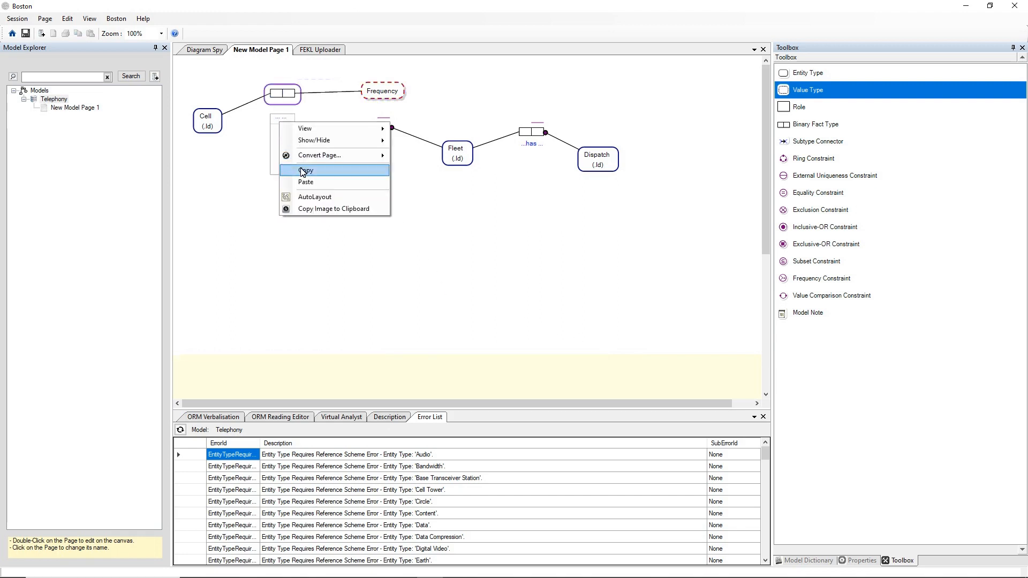
pyautogui.click(295, 119)
pyautogui.rightClick(292, 117)
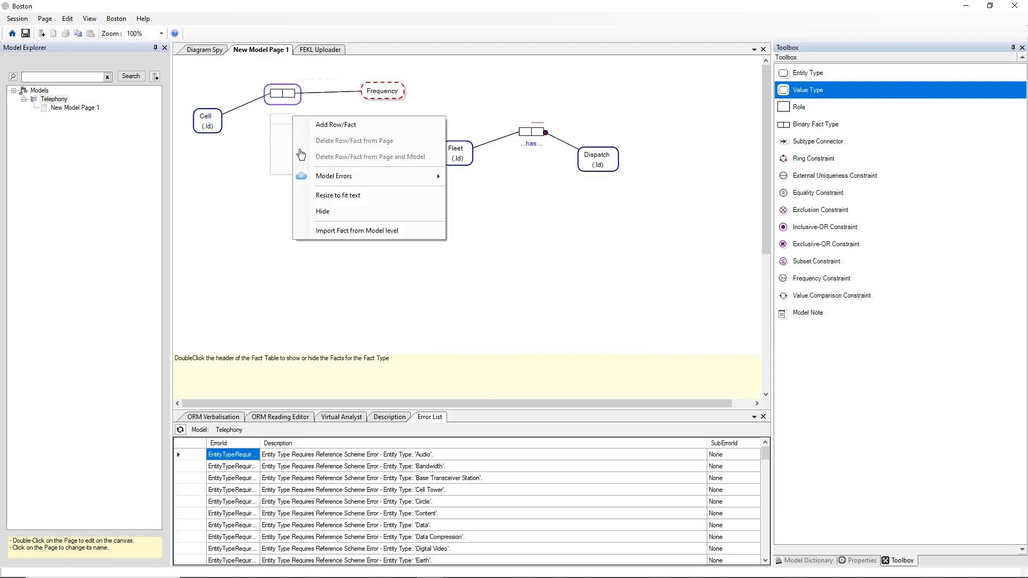
pyautogui.click(319, 208)
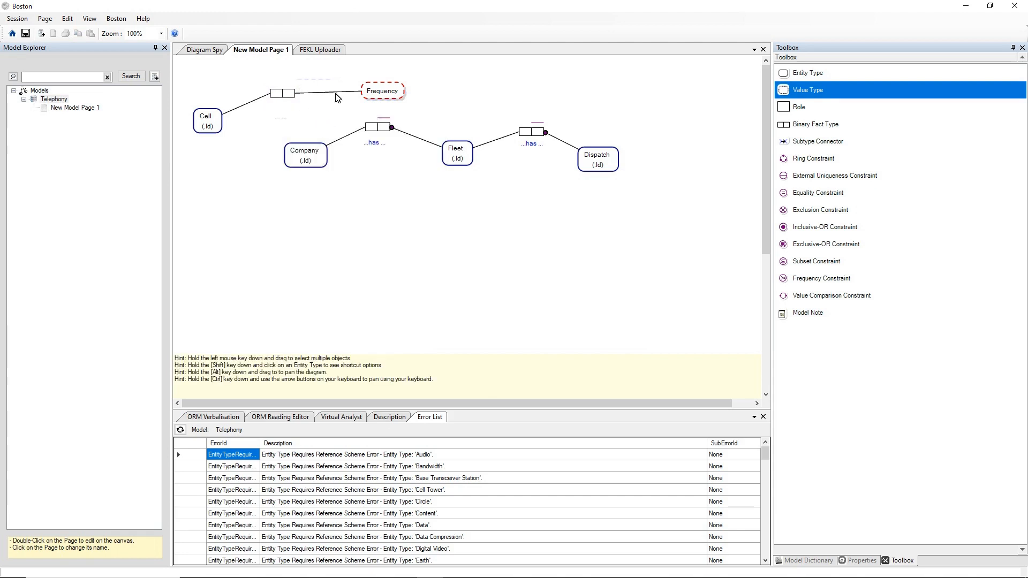
# Set the data type of the Frequency value type to Numeric: Float (Double Precision).
pyautogui.rightClick(374, 92)
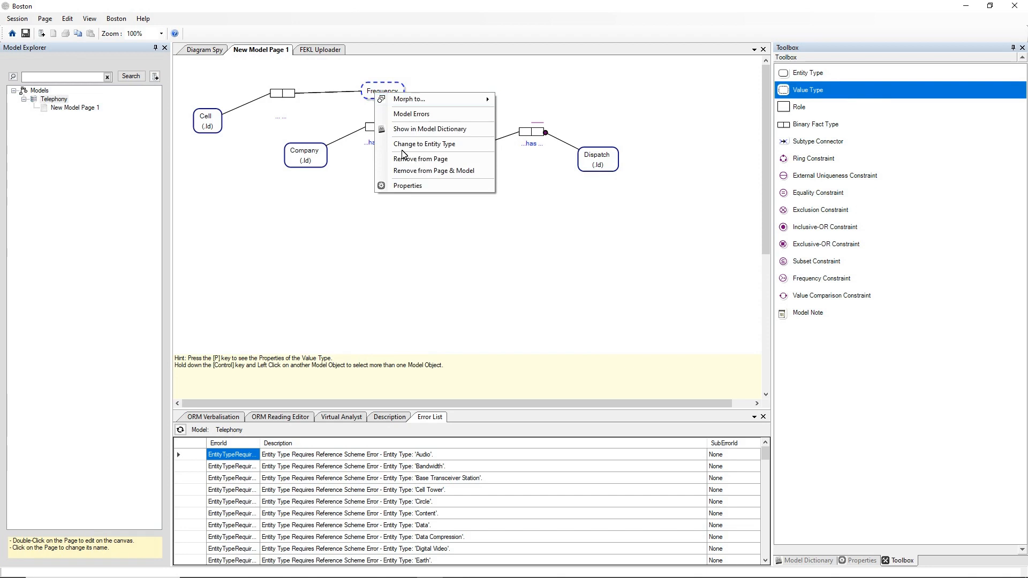
pyautogui.click(416, 189)
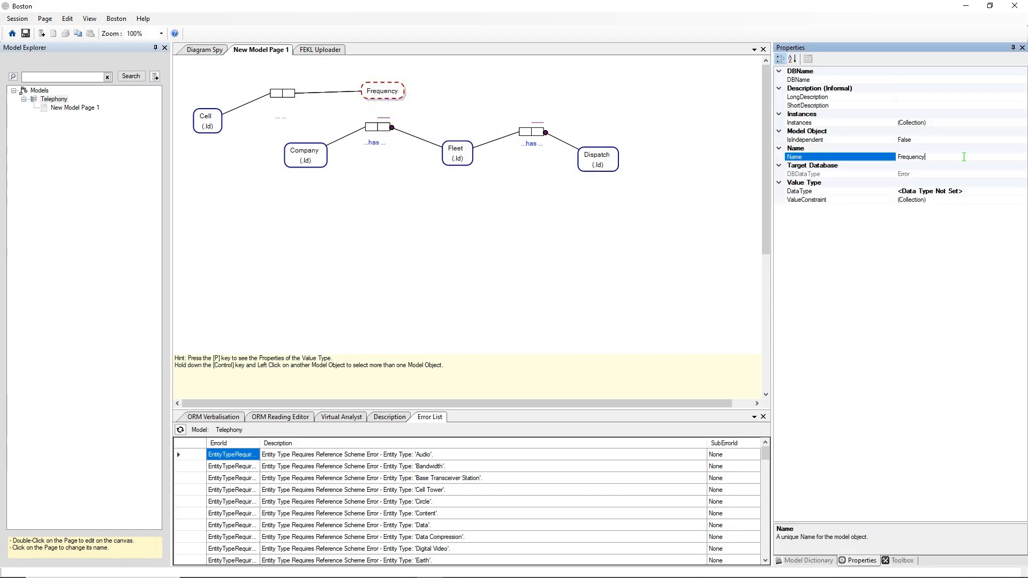
pyautogui.click(953, 191)
pyautogui.click(1022, 191)
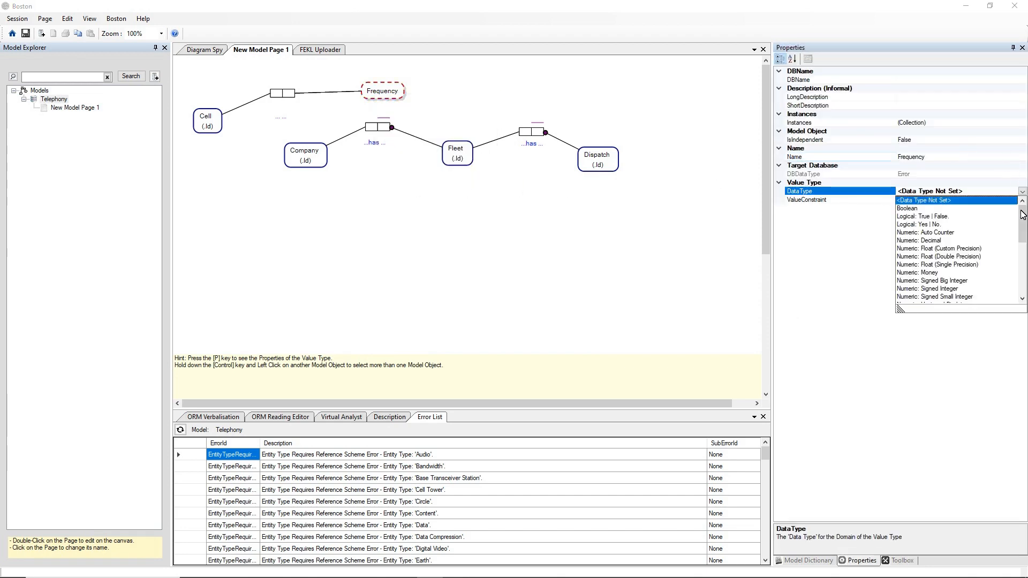
pyautogui.moveTo(1022, 213); pyautogui.dragTo(1023, 221)
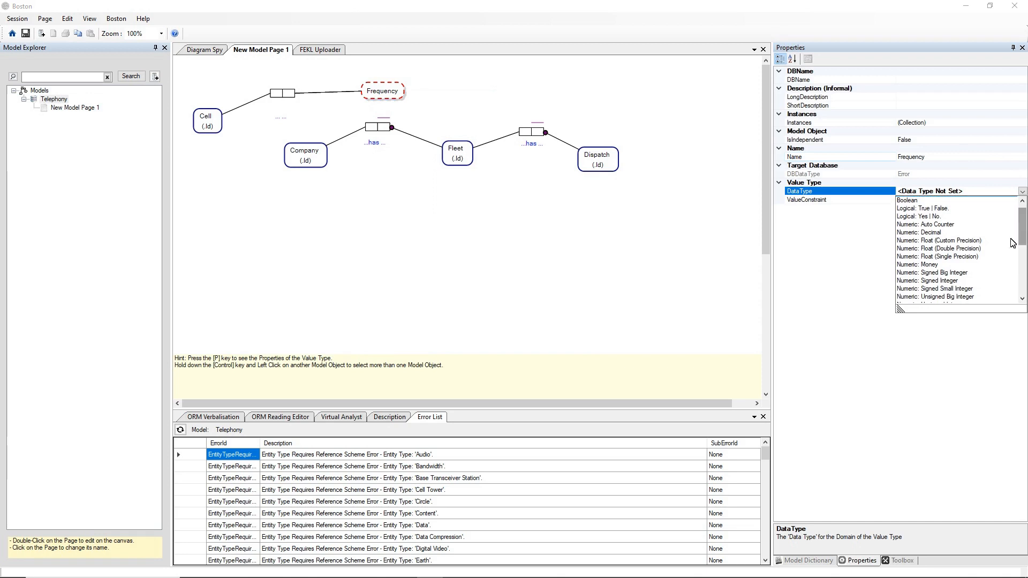
pyautogui.click(957, 249)
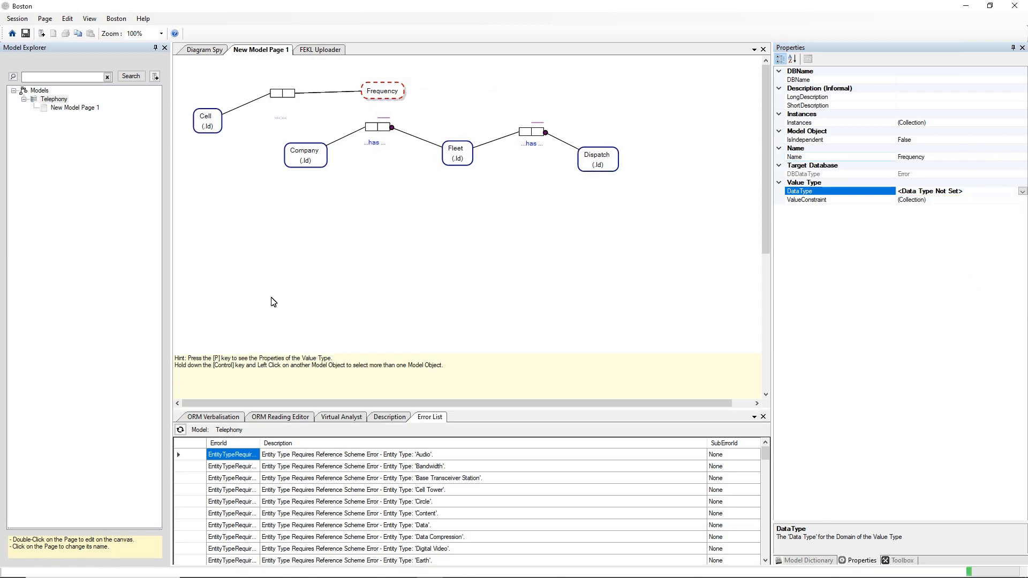
pyautogui.click(273, 139)
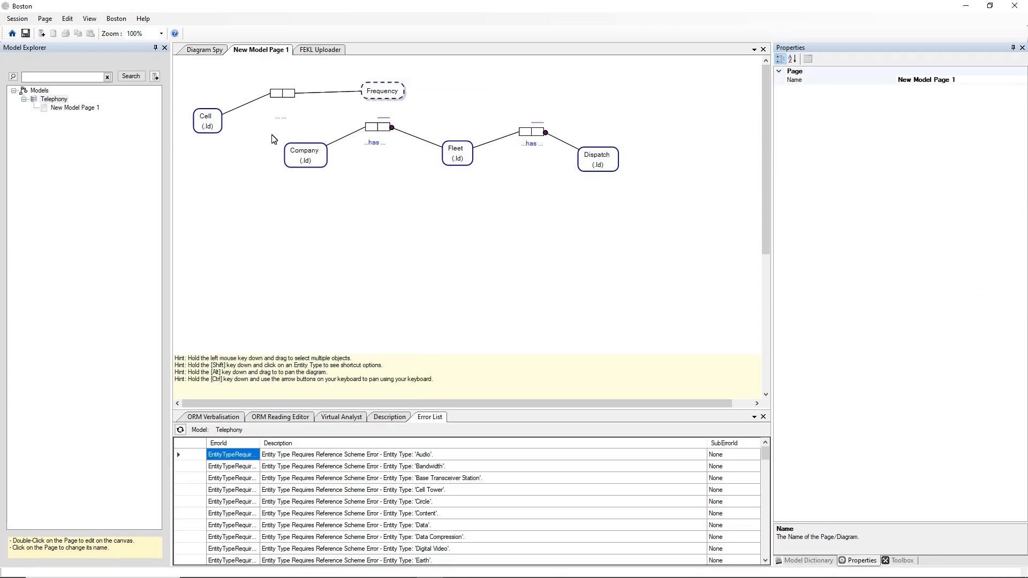
# Make Cell's role in the fact type with Frequency mandatory and add a uniqueness constraint to that role.
pyautogui.rightClick(277, 95)
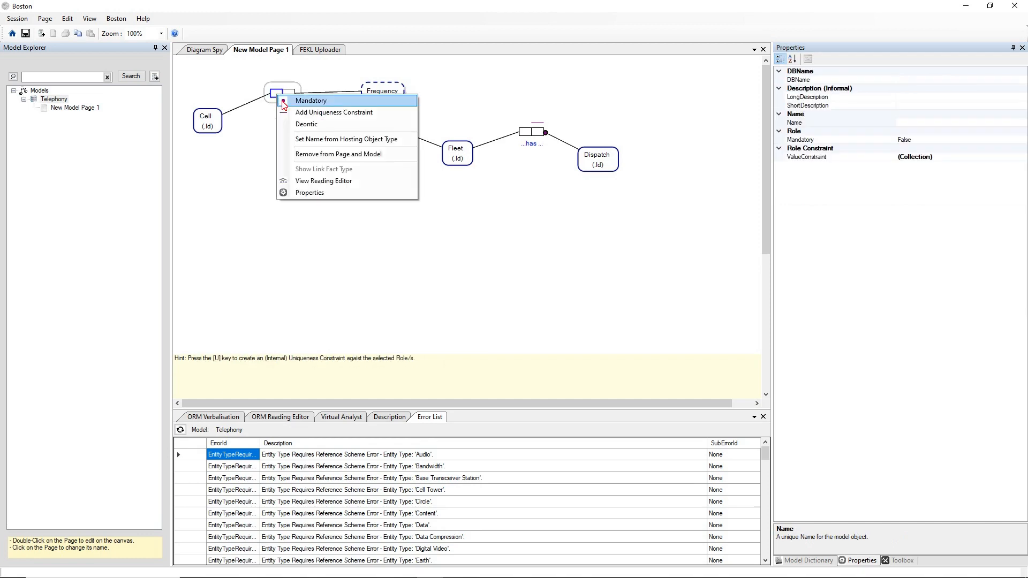
pyautogui.click(283, 101)
pyautogui.rightClick(276, 95)
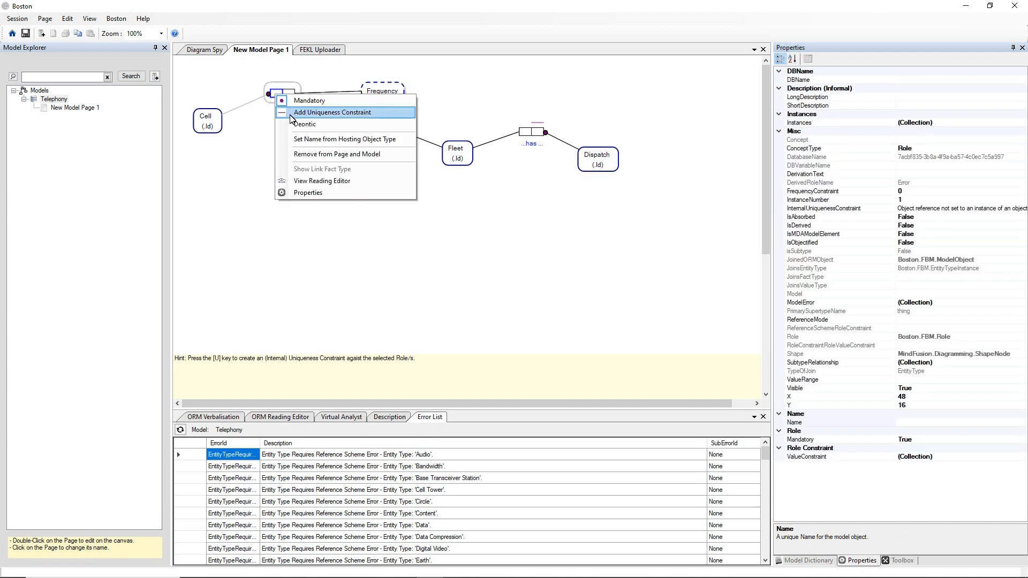
pyautogui.click(321, 111)
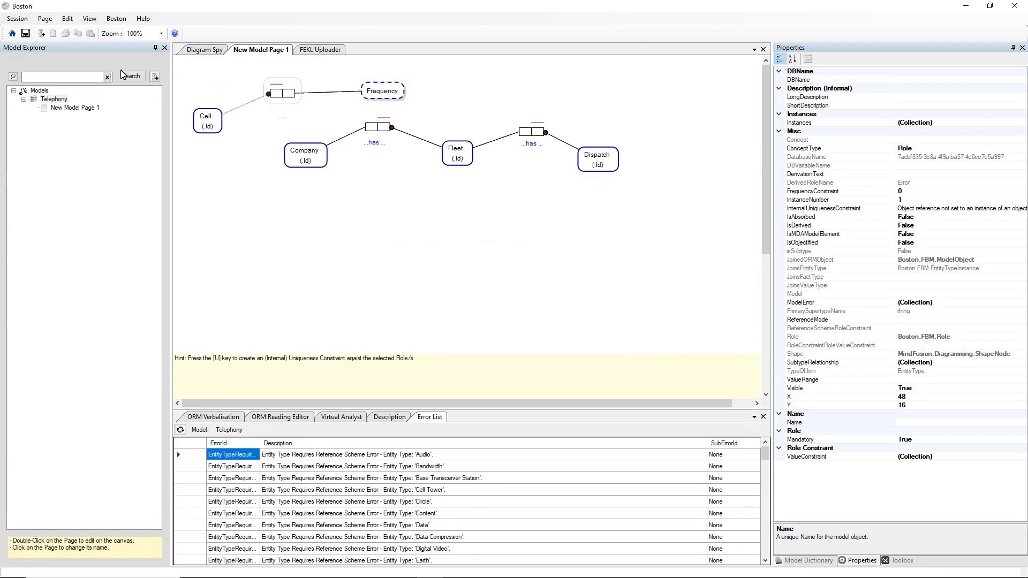
pyautogui.click(12, 33)
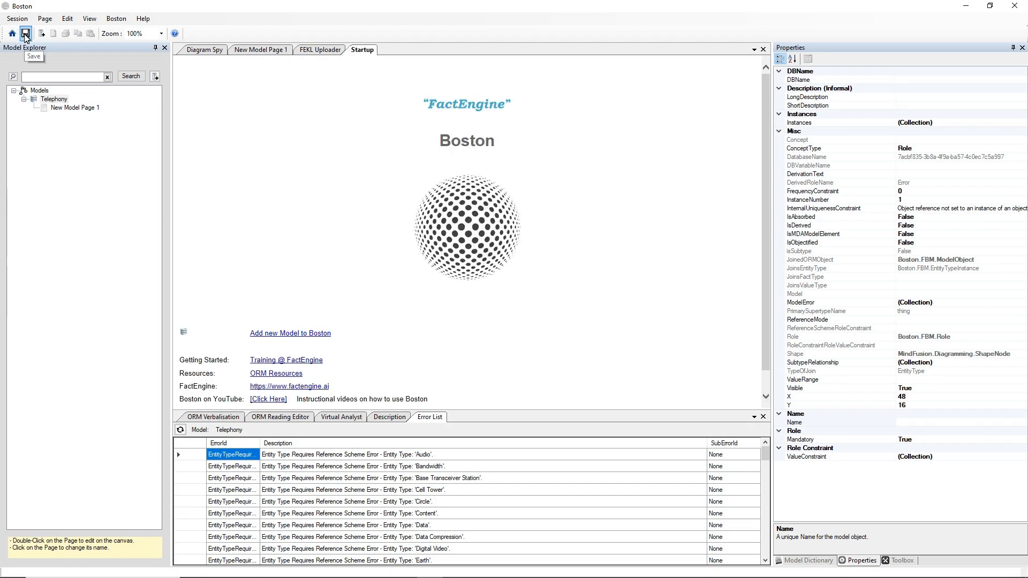
pyautogui.click(273, 52)
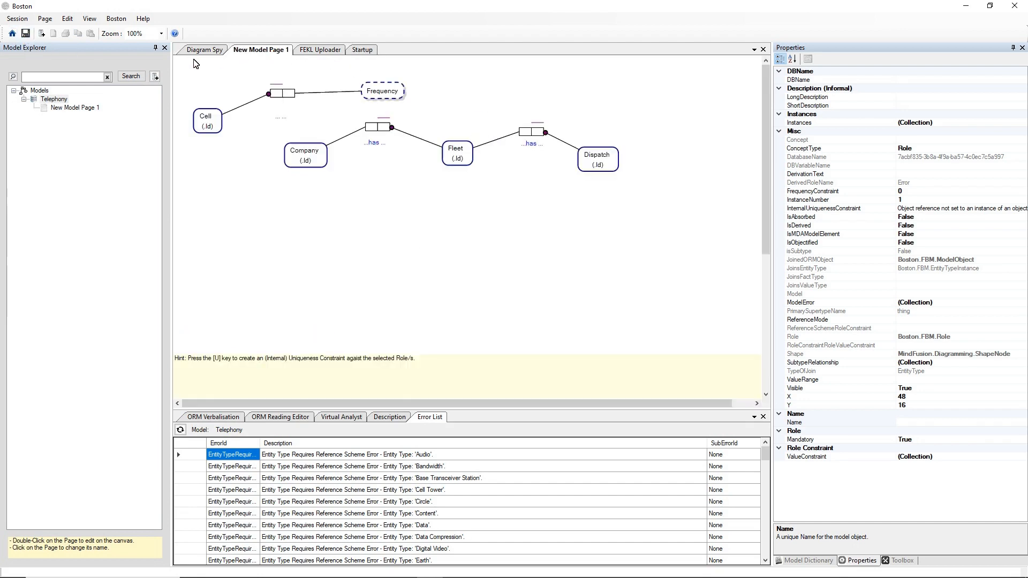
# Complete the reading of the fact type between Cell and Frequency as "Cell has Frequency".
pyautogui.click(297, 90)
pyautogui.rightClick(297, 89)
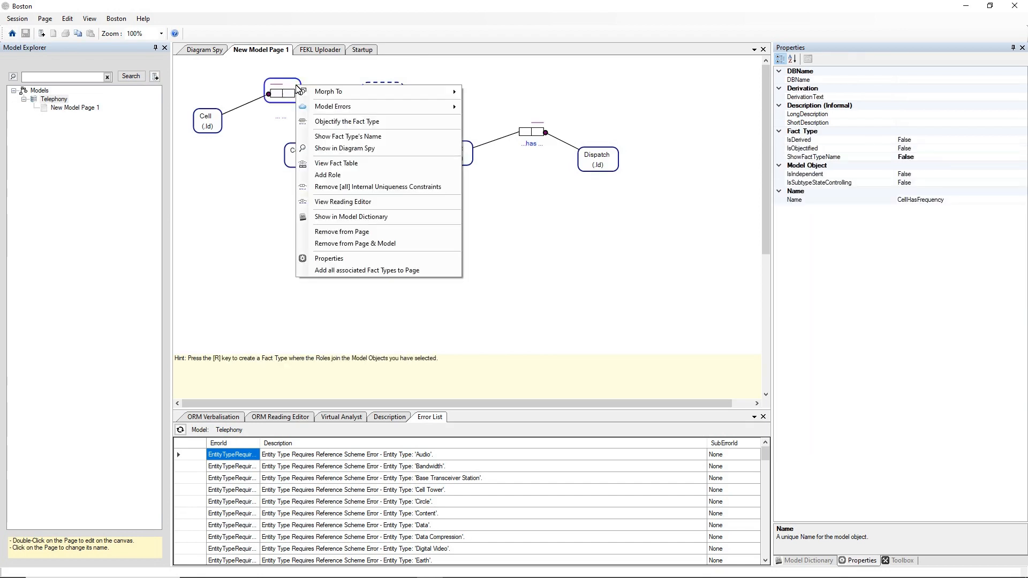
pyautogui.click(283, 418)
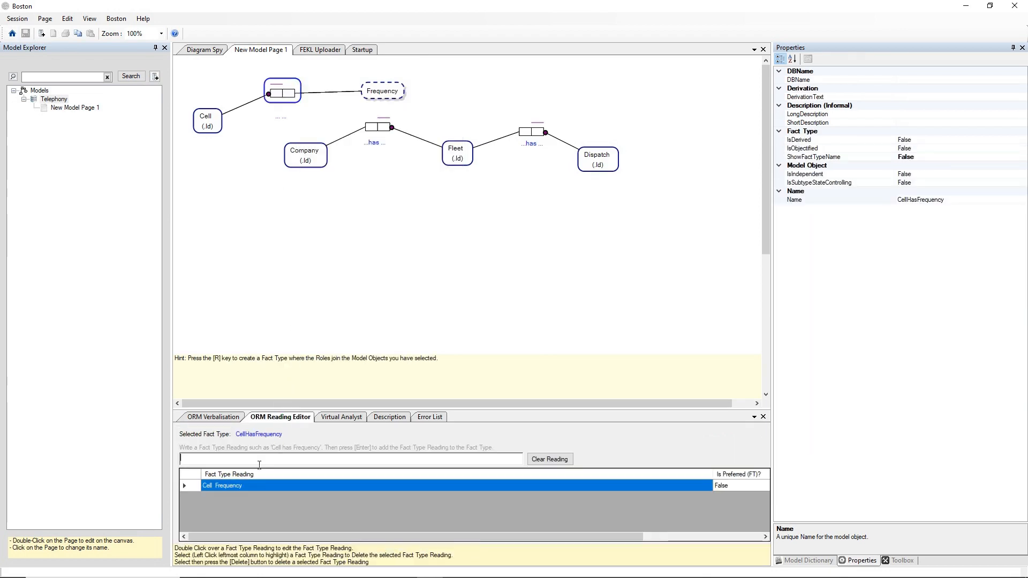
pyautogui.click(222, 486)
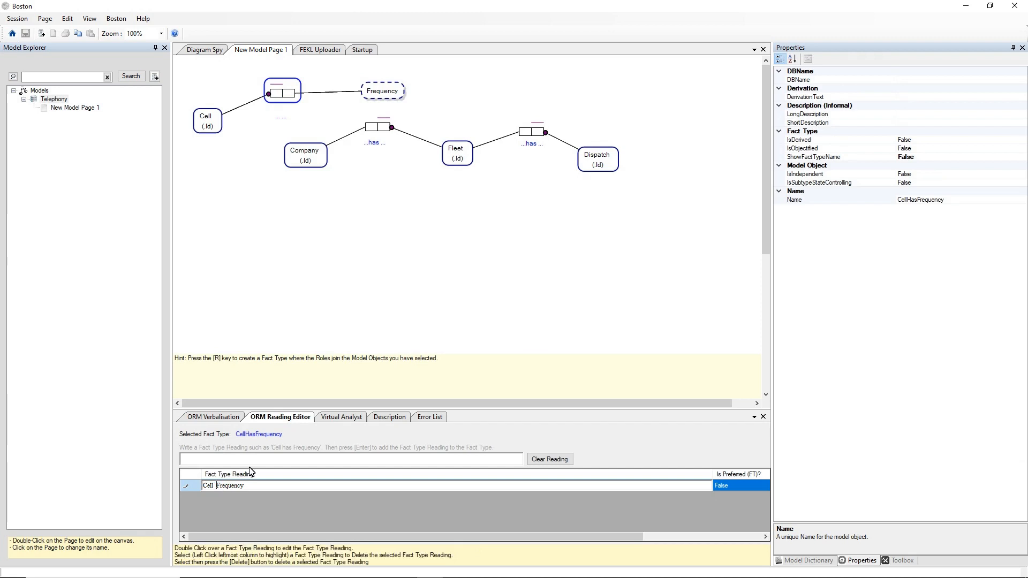
pyautogui.write('has')
pyautogui.press('Return')
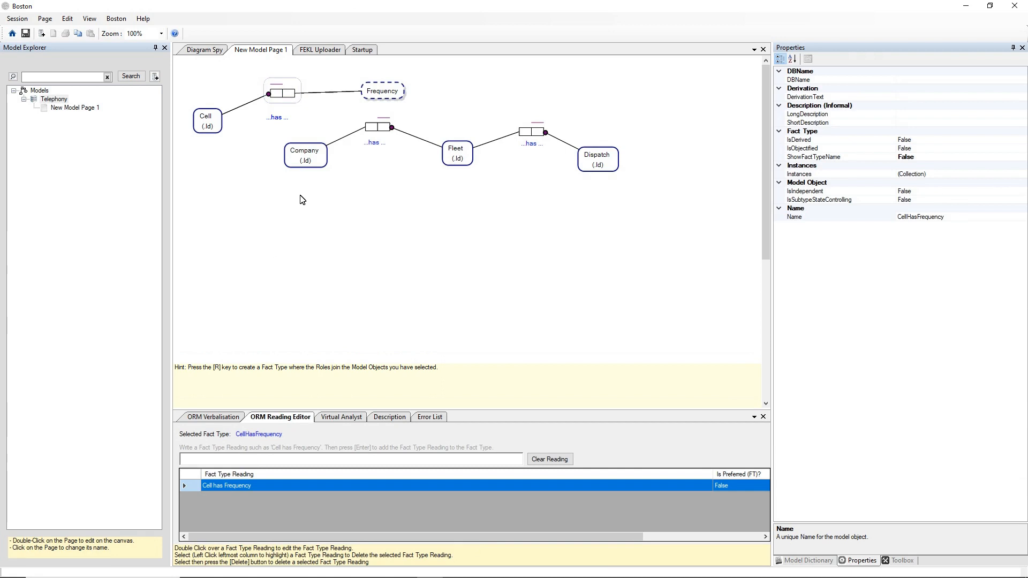
# Move the "has" reading closer beneath the fact type between Cell and Frequency, and save the Telephony model.
pyautogui.moveTo(278, 123); pyautogui.dragTo(283, 116)
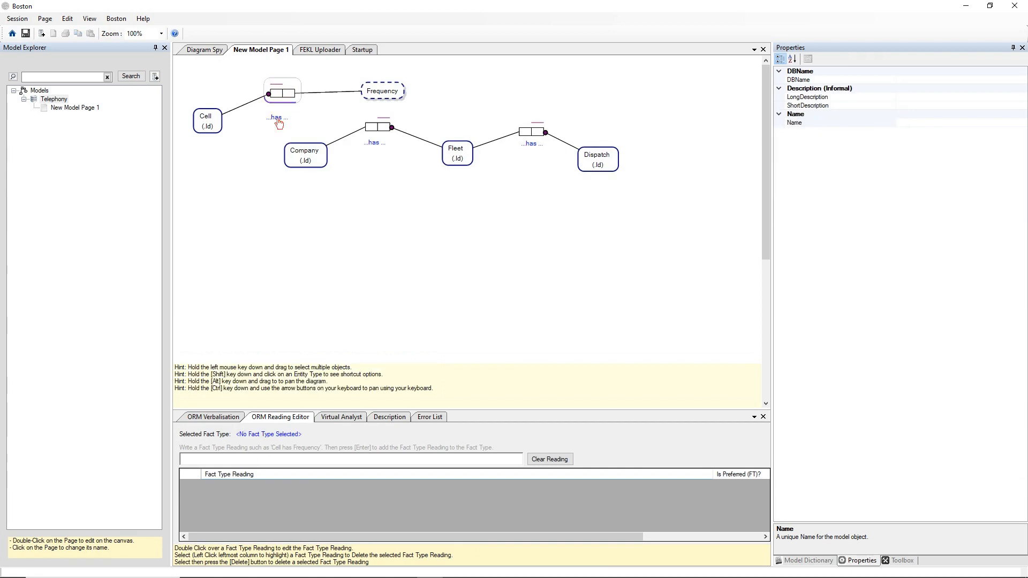
pyautogui.click(325, 106)
pyautogui.click(25, 33)
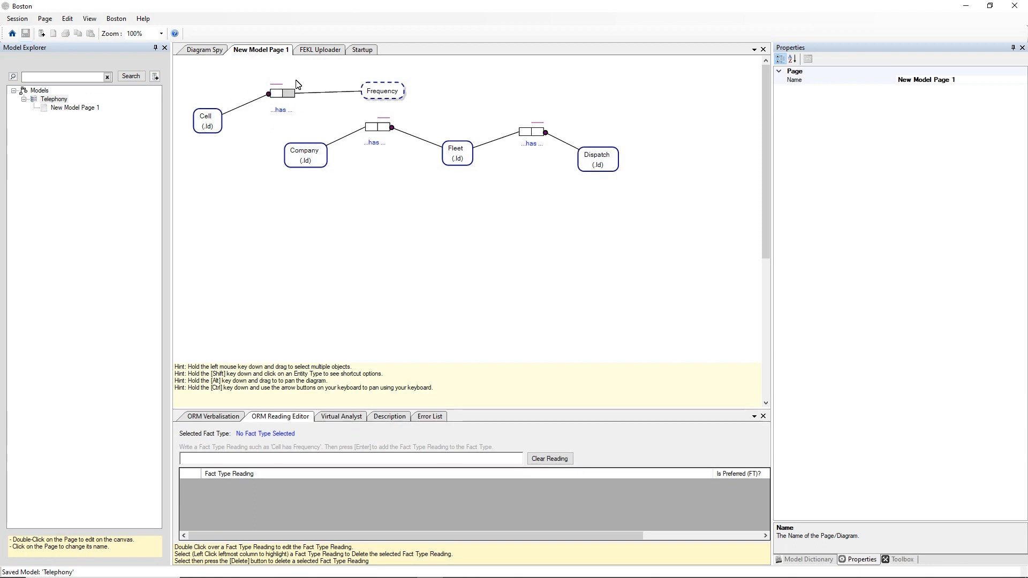
# Refresh the Telephony model's error list and review its remaining entity type and fact type errors.
pyautogui.click(432, 416)
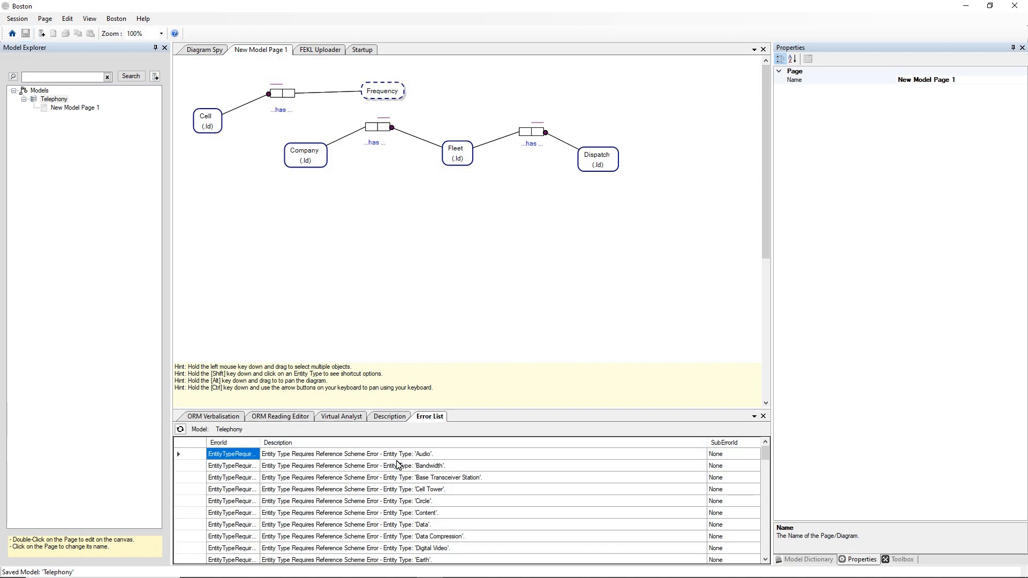
pyautogui.click(181, 430)
pyautogui.scroll(-8, 392, 479)
pyautogui.scroll(-5, 391, 478)
pyautogui.scroll(-10, 391, 478)
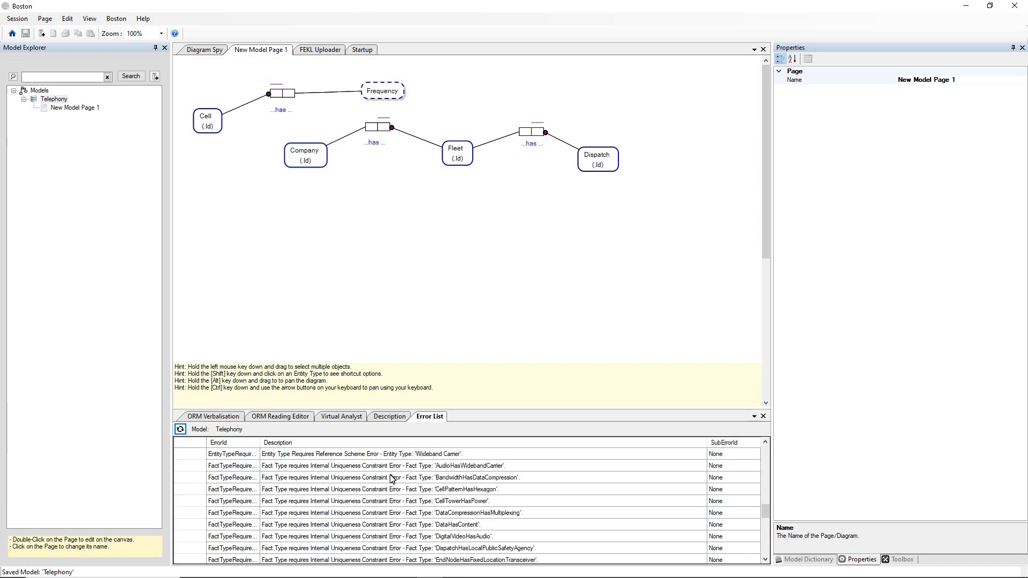
pyautogui.scroll(10, 391, 478)
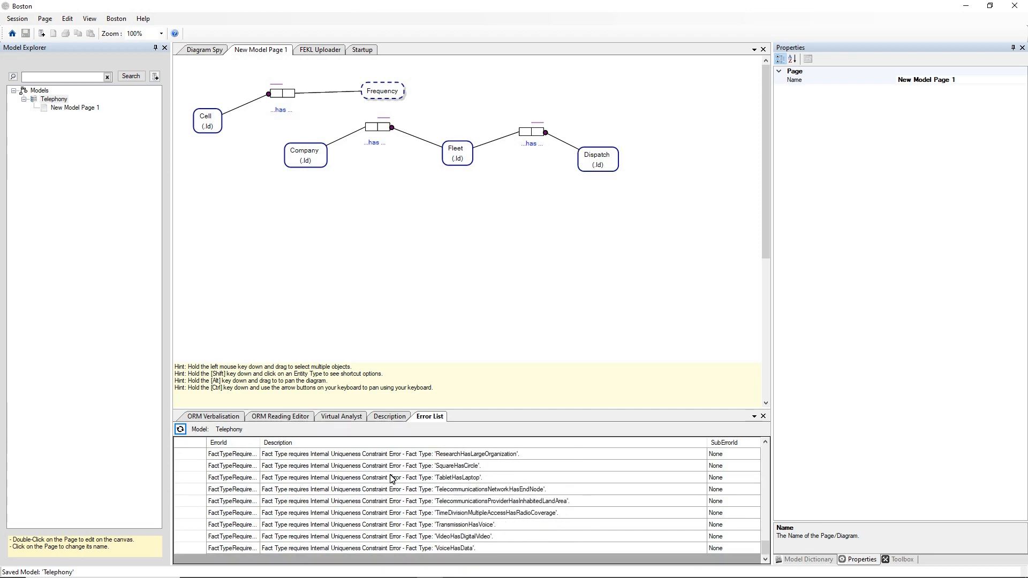
pyautogui.scroll(10, 391, 478)
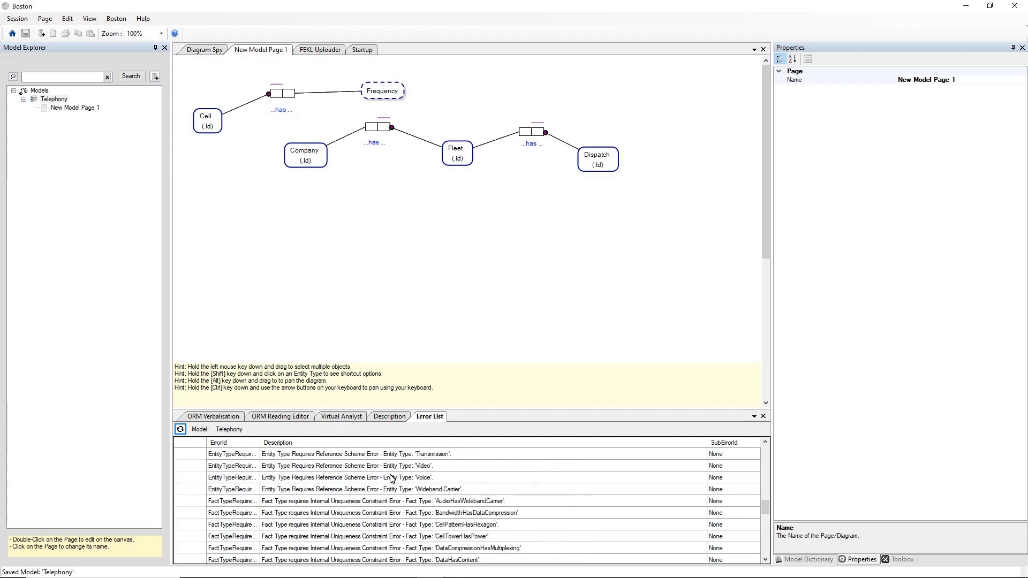
pyautogui.scroll(3, 391, 478)
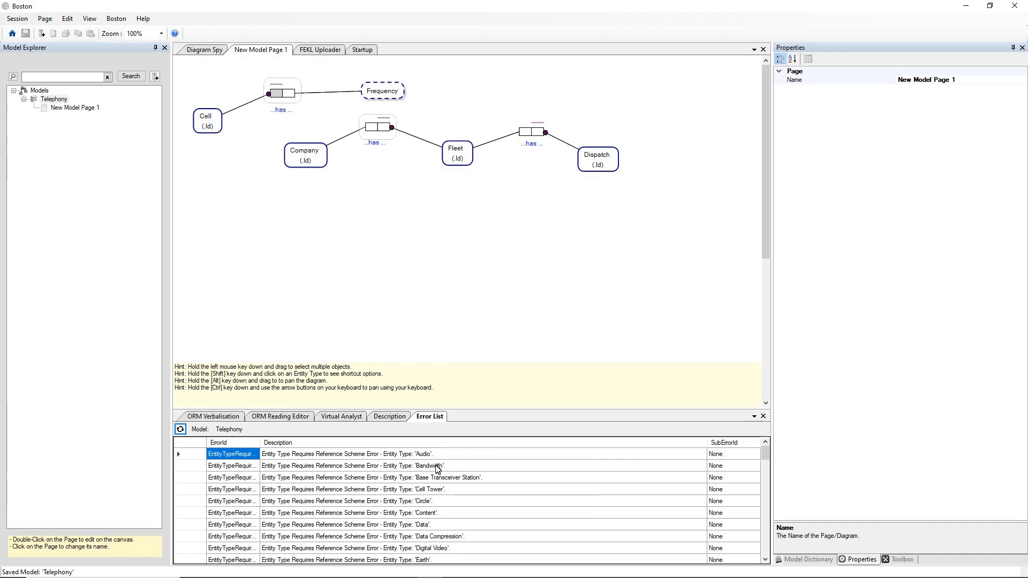
pyautogui.scroll(-6, 438, 469)
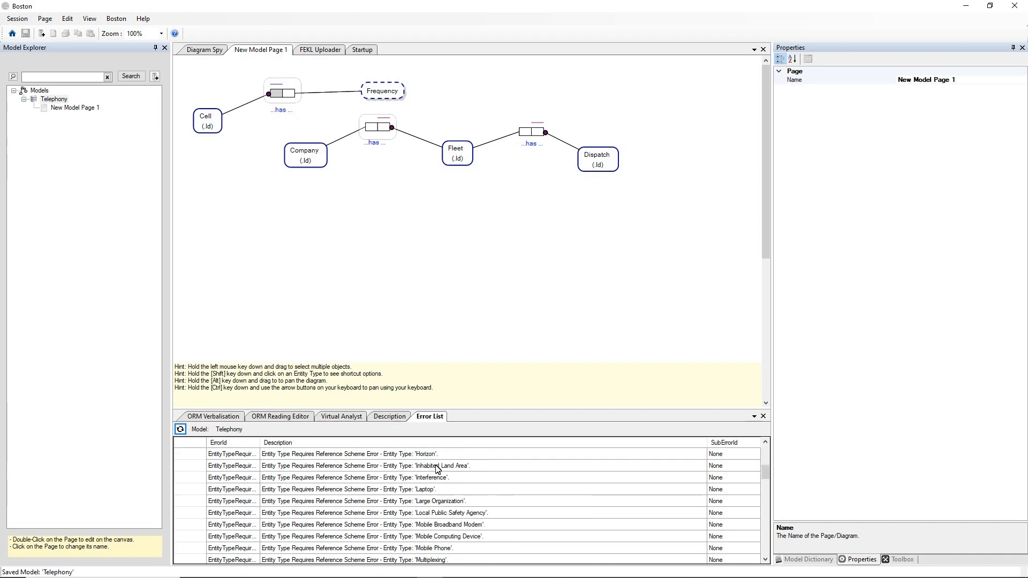
pyautogui.scroll(-8, 437, 469)
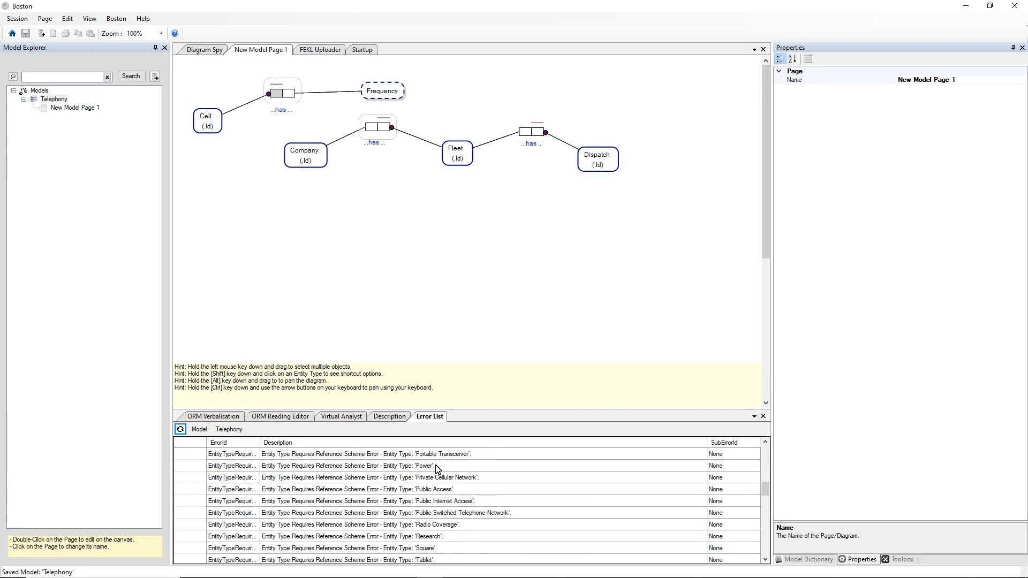
pyautogui.scroll(-15, 438, 470)
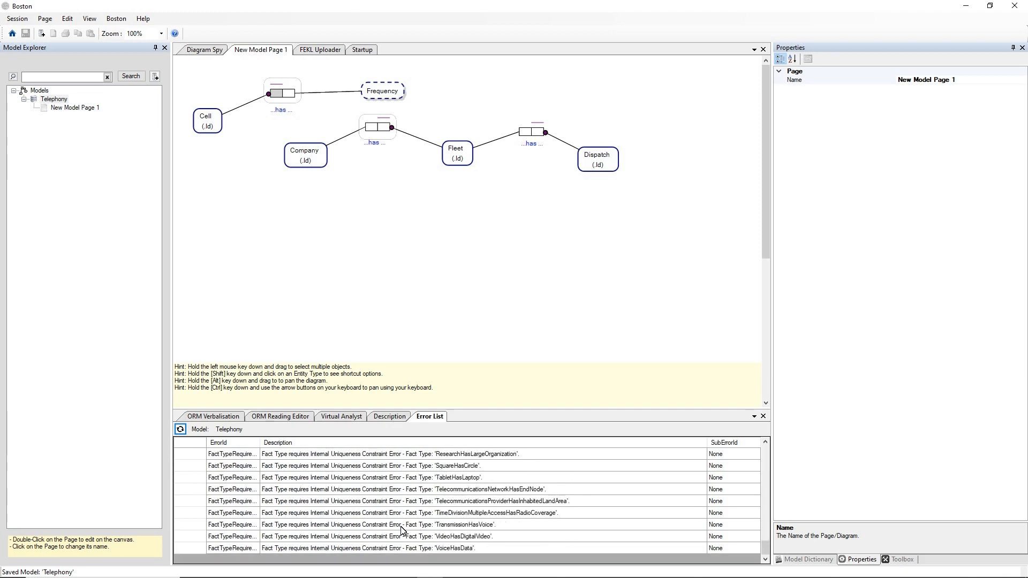
pyautogui.scroll(10, 403, 530)
pyautogui.scroll(12, 403, 530)
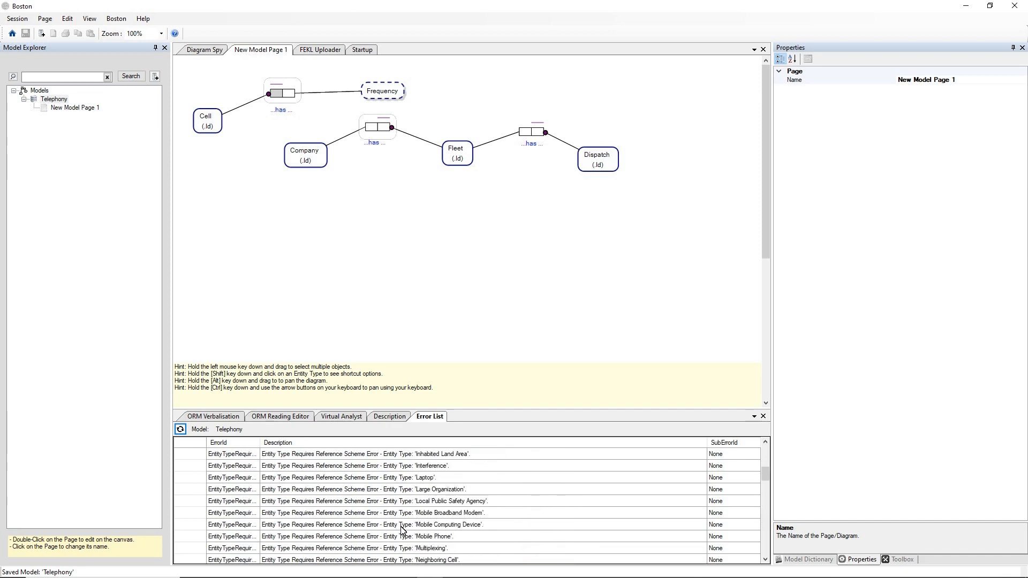